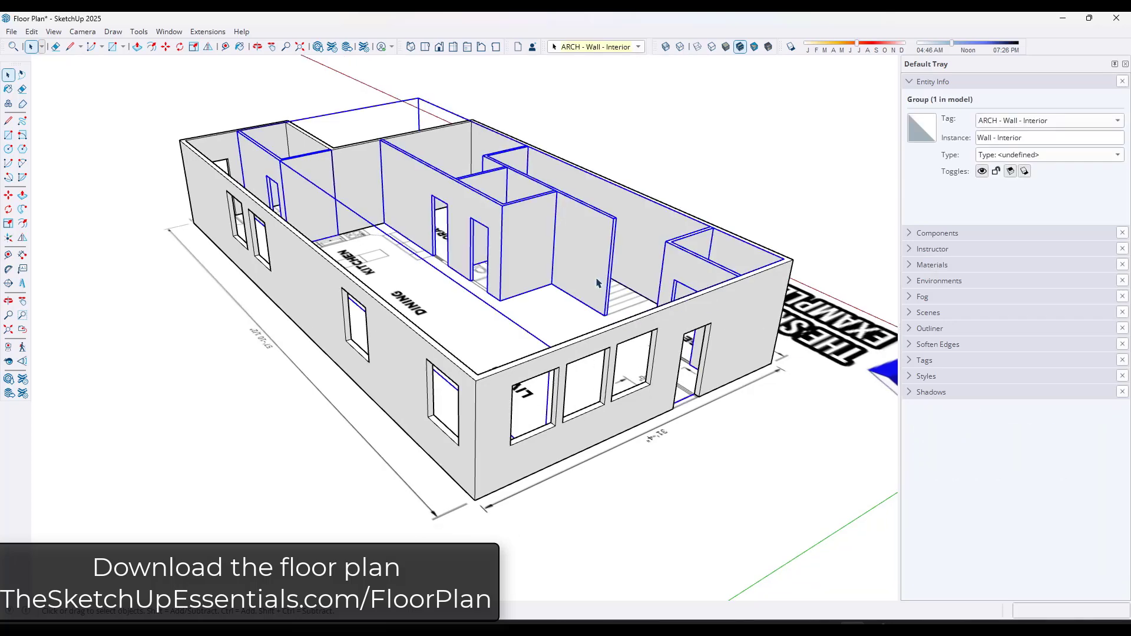
Step: Examine what each tag holds by hiding and reshowing ARCH - Wall - Exterior, ARCH - Wall - Interior and CONC - Reference Image
left_click(502, 414)
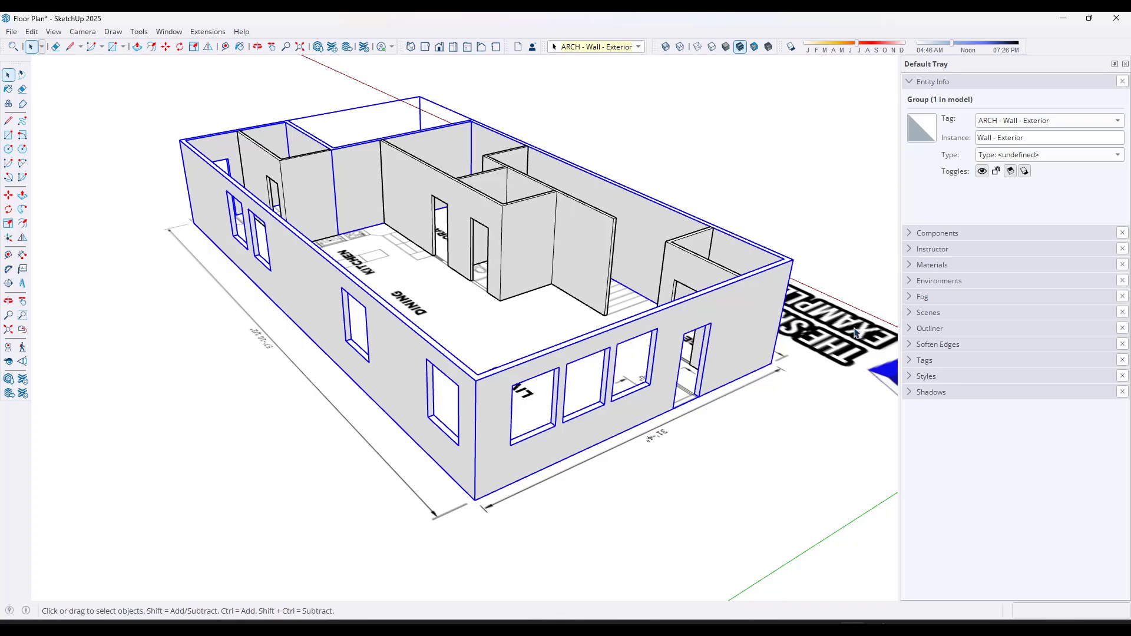
left_click(910, 360)
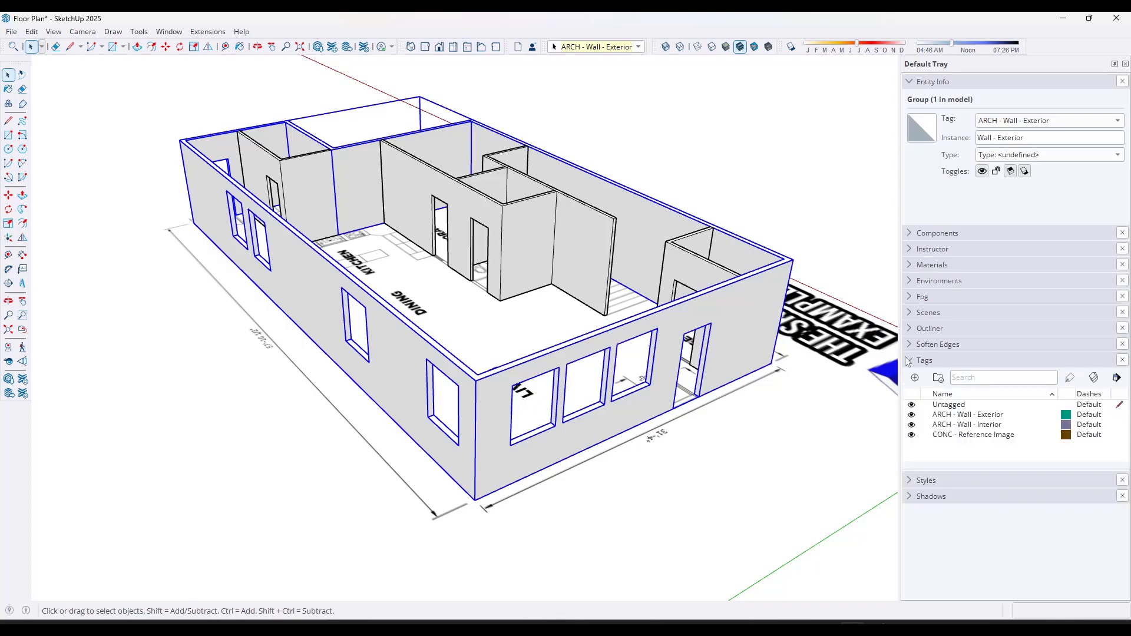
left_click(911, 415)
left_click(912, 415)
left_click(911, 425)
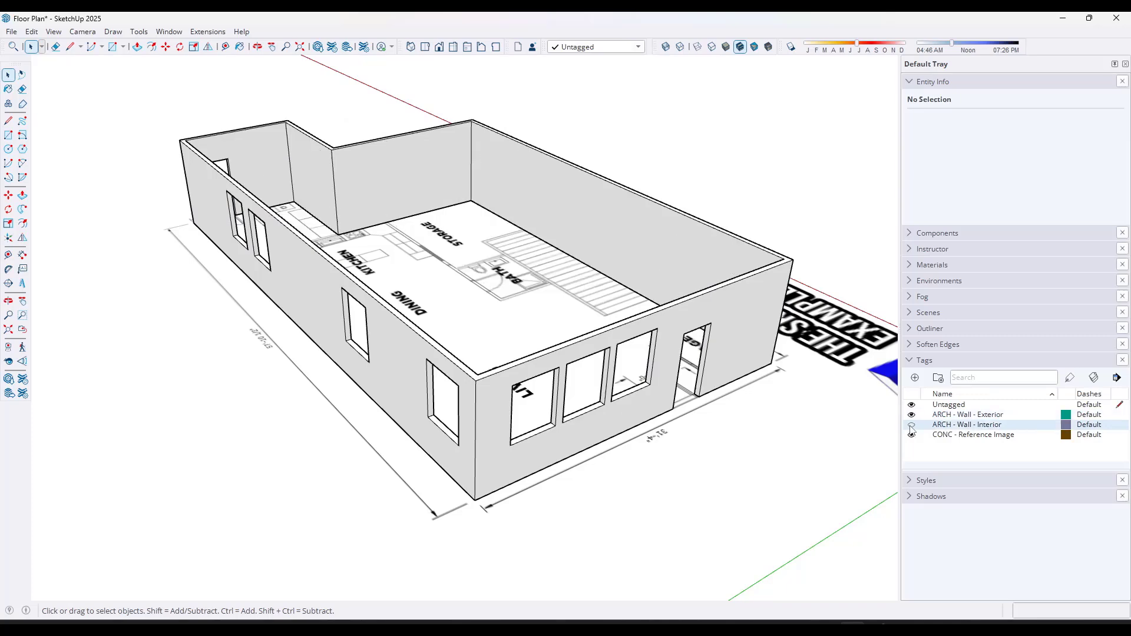
left_click(912, 425)
left_click(912, 435)
left_click(912, 435)
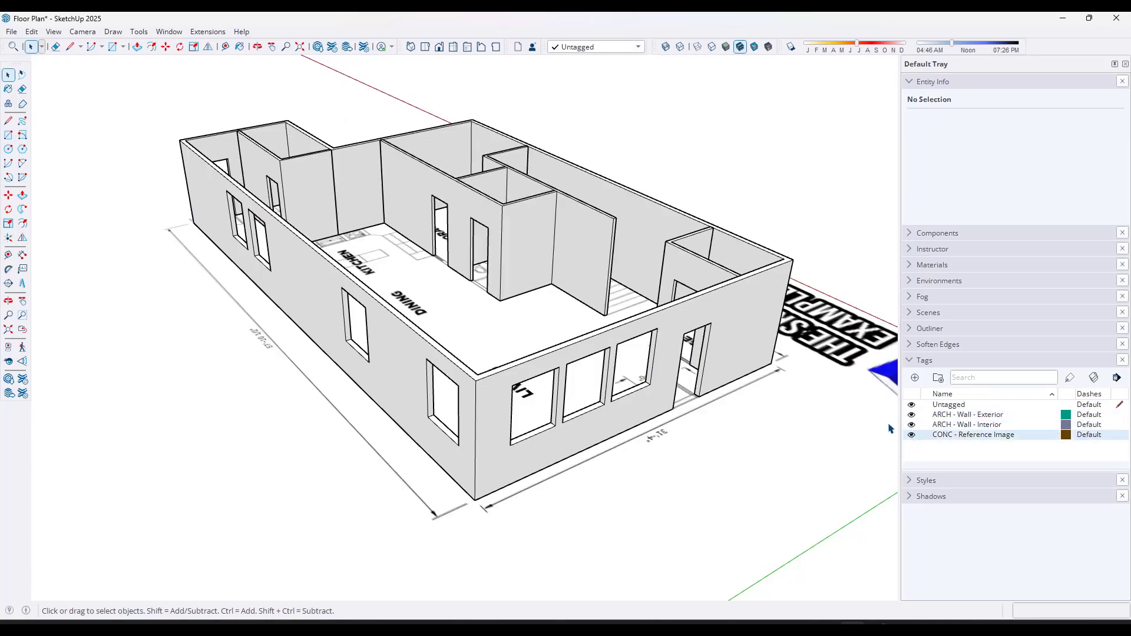
Step: Draw a rectangle filling the bathroom doorway in the interior wall, from its lower corner to the opposite upper corner
middle_click_drag(709, 317, 713, 313)
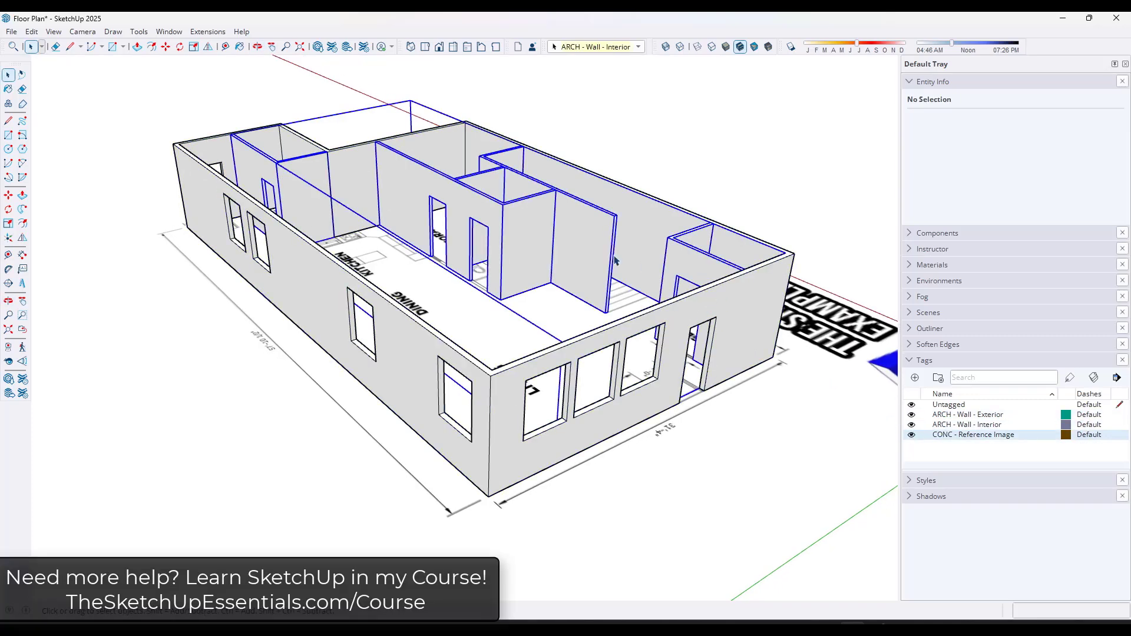
left_click(483, 221)
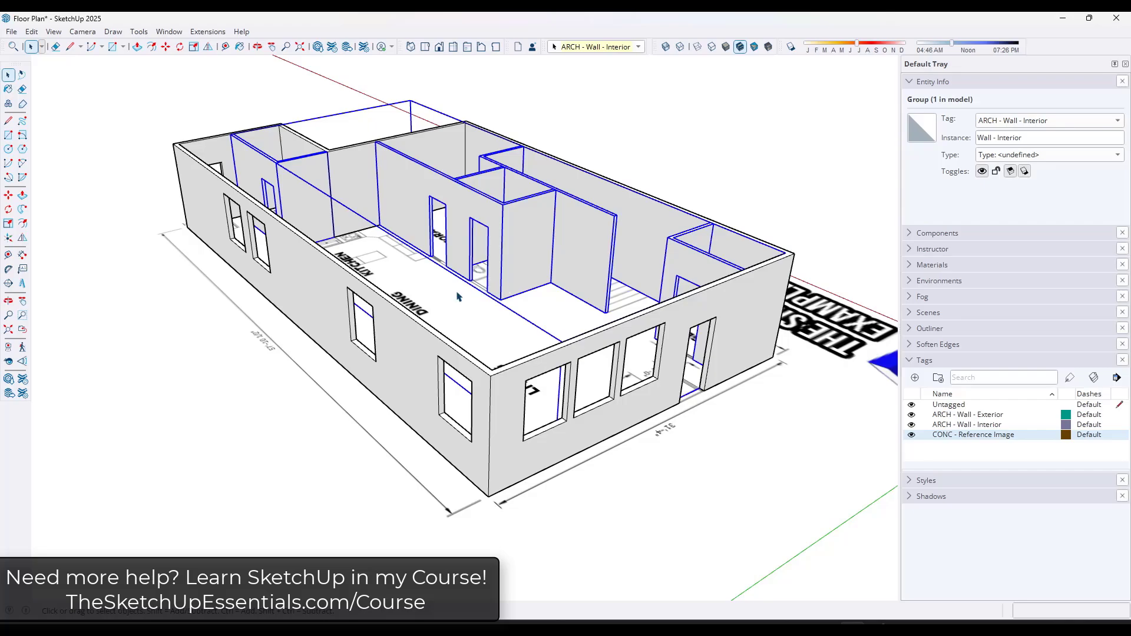
middle_click_drag(459, 297, 498, 289)
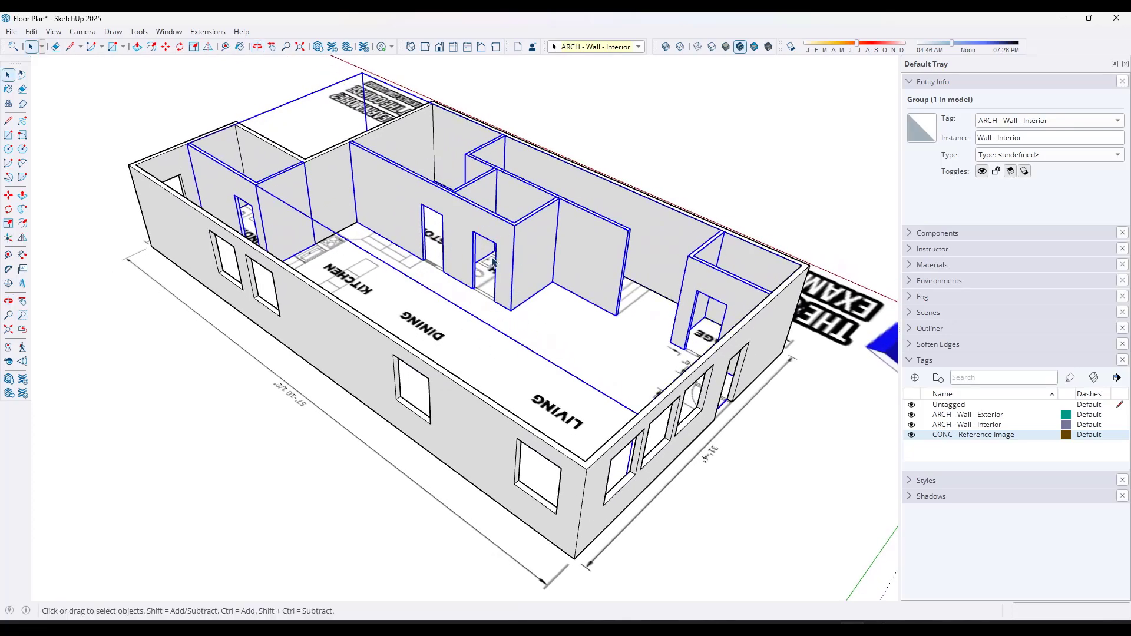
scroll(494, 261, "up", 5)
mouse_move(469, 375)
middle_mouse_down()
mouse_move(697, 369)
mouse_move(723, 379)
mouse_move(469, 391)
middle_mouse_up()
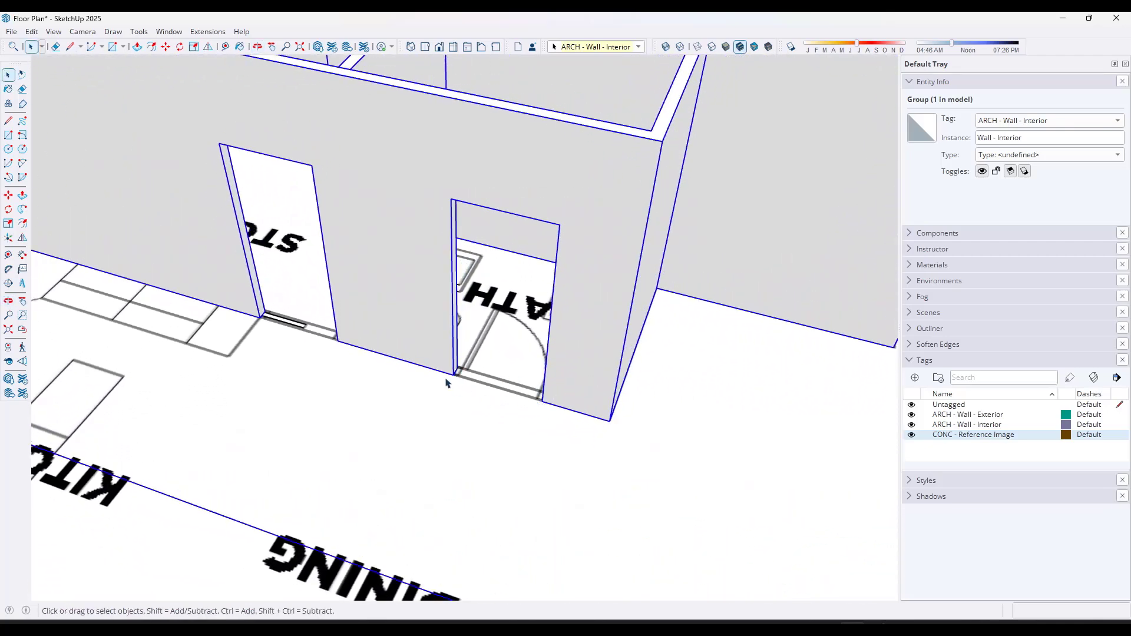
middle_click_drag(499, 363, 436, 313)
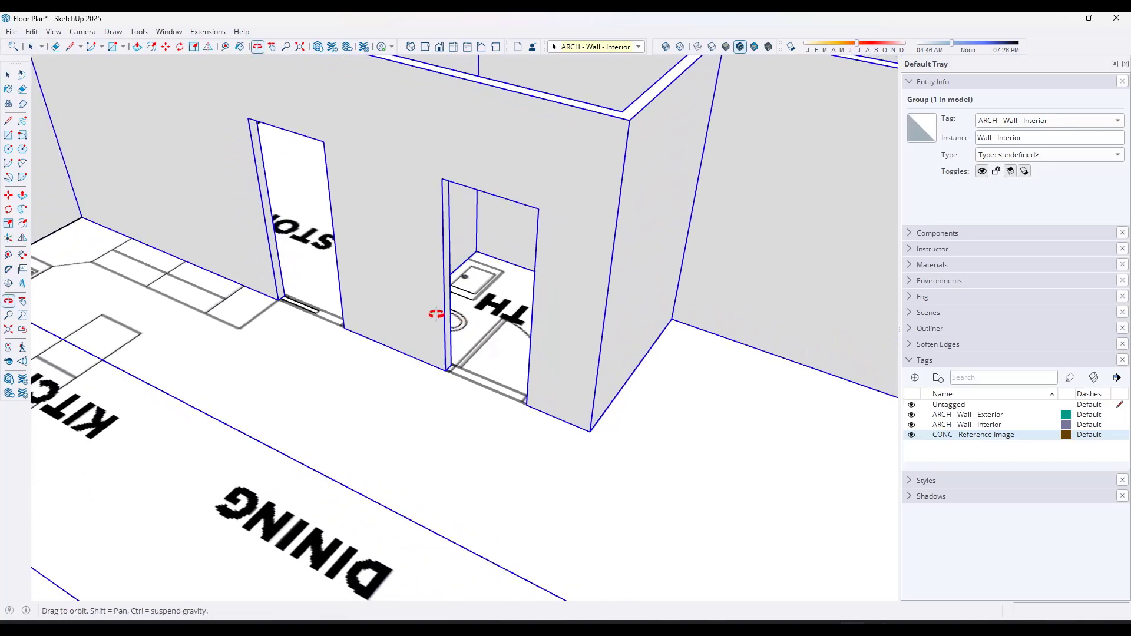
scroll(484, 380, "up", 3)
scroll(485, 380, "down", 3)
middle_click_drag(518, 319, 494, 351)
middle_click_drag(479, 306, 457, 348)
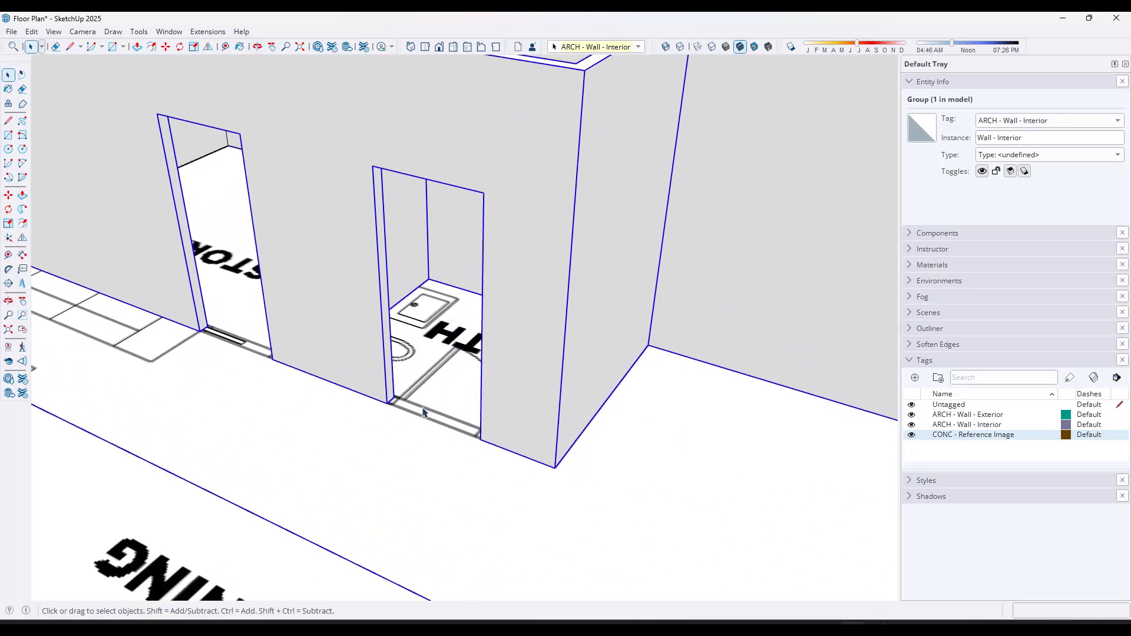
key("r")
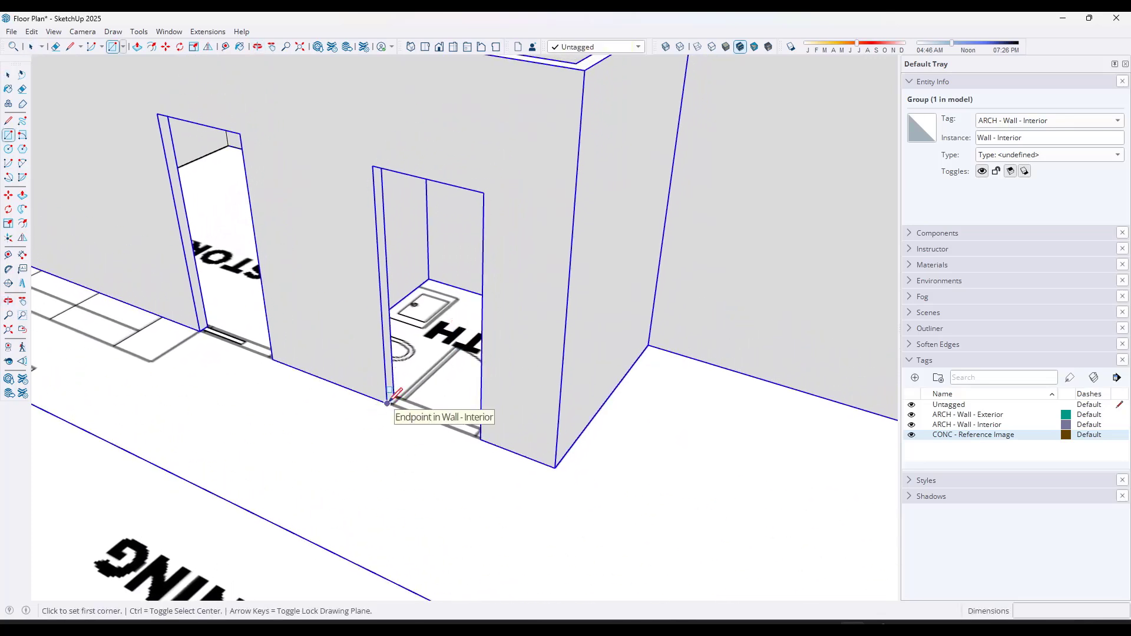
left_click(387, 404)
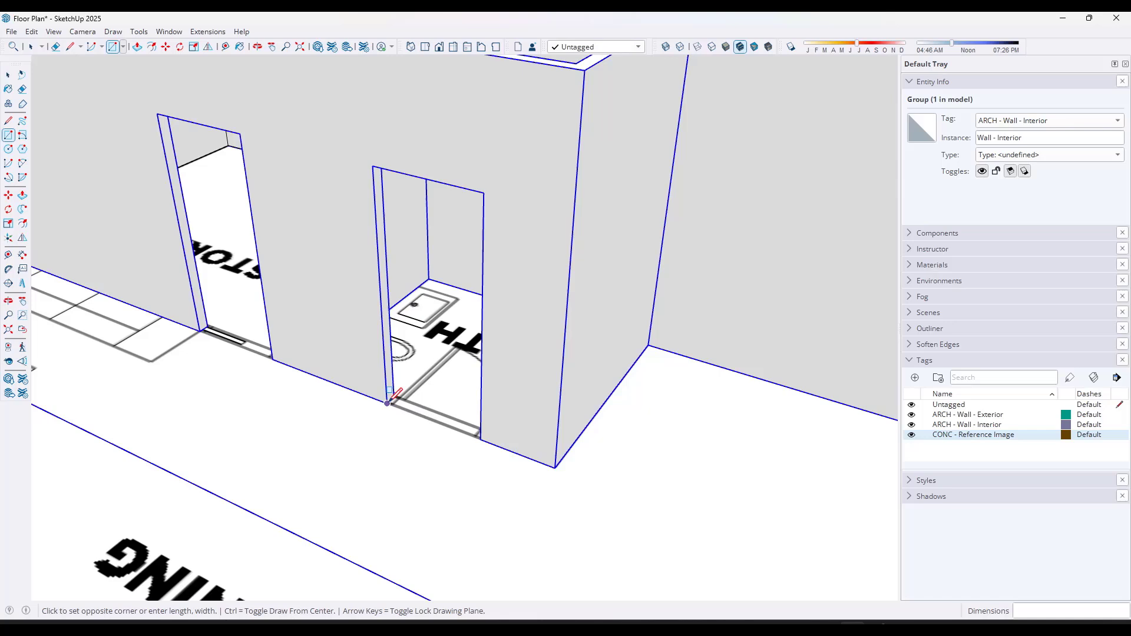
left_click(484, 193)
key("space")
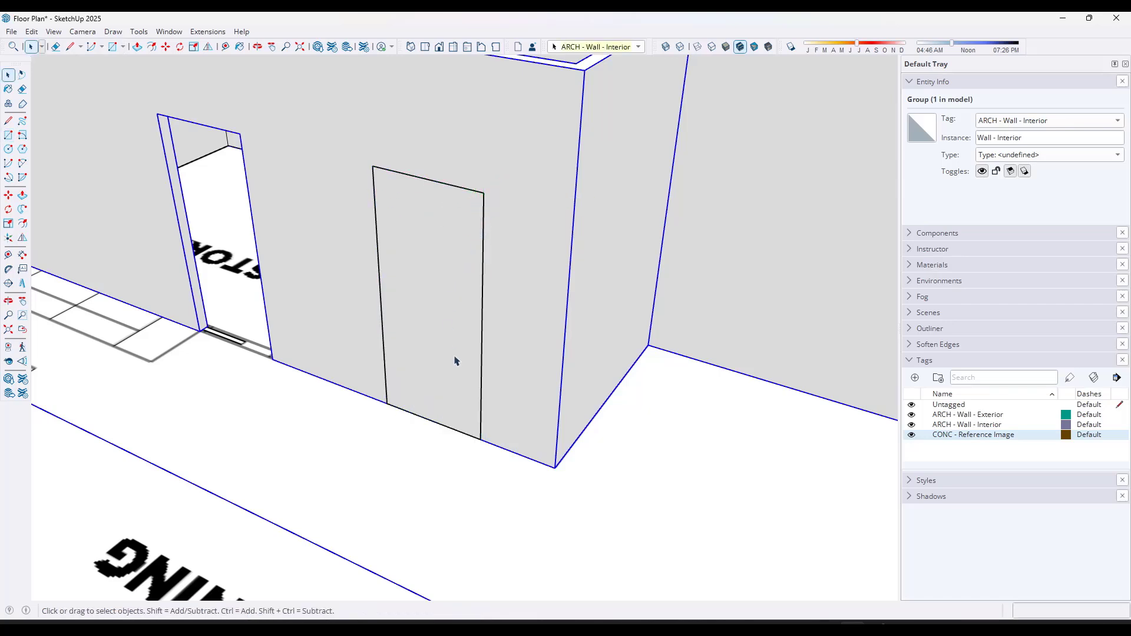
Step: Offset the two side edges and the top edge of the bathroom doorway rectangle inward by 2 inches
left_click(443, 247)
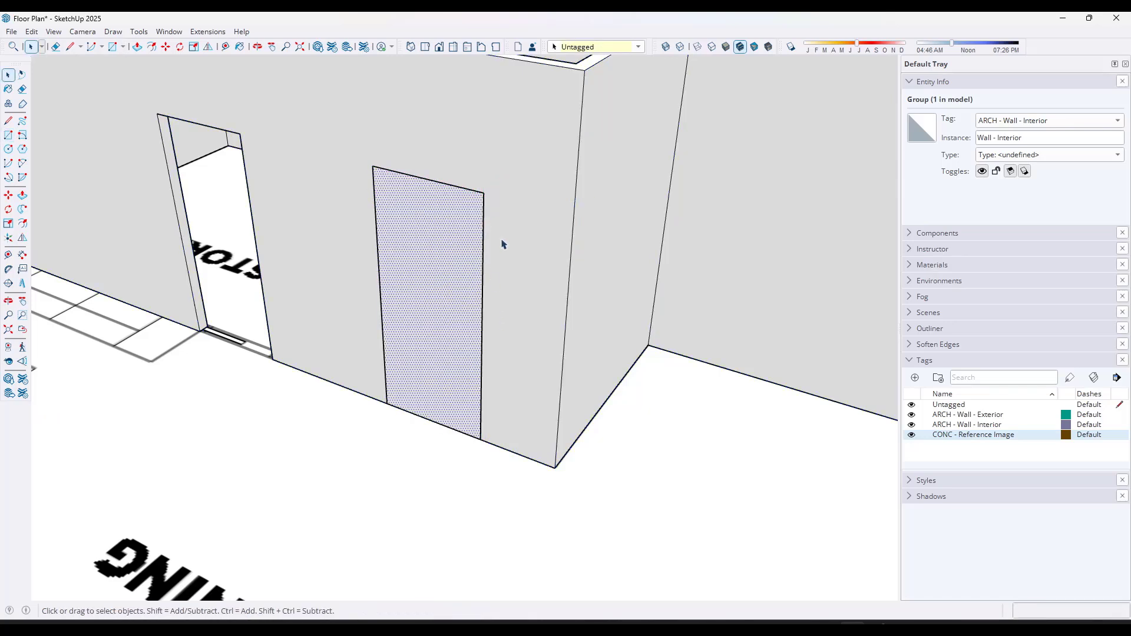
left_click(376, 210)
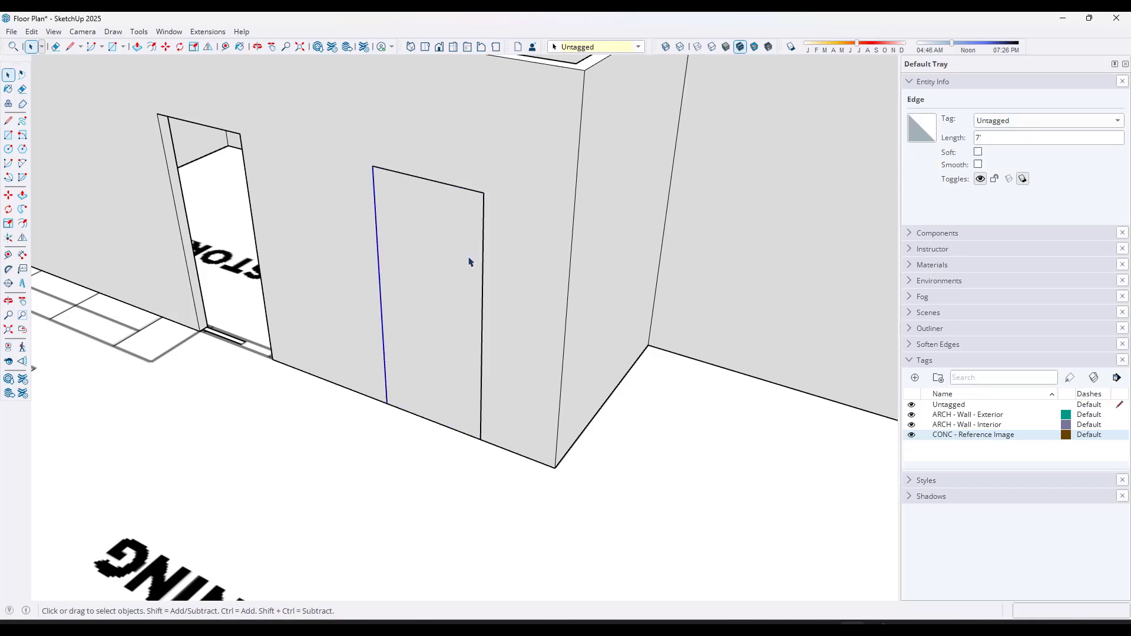
scroll(457, 224, "up", 2)
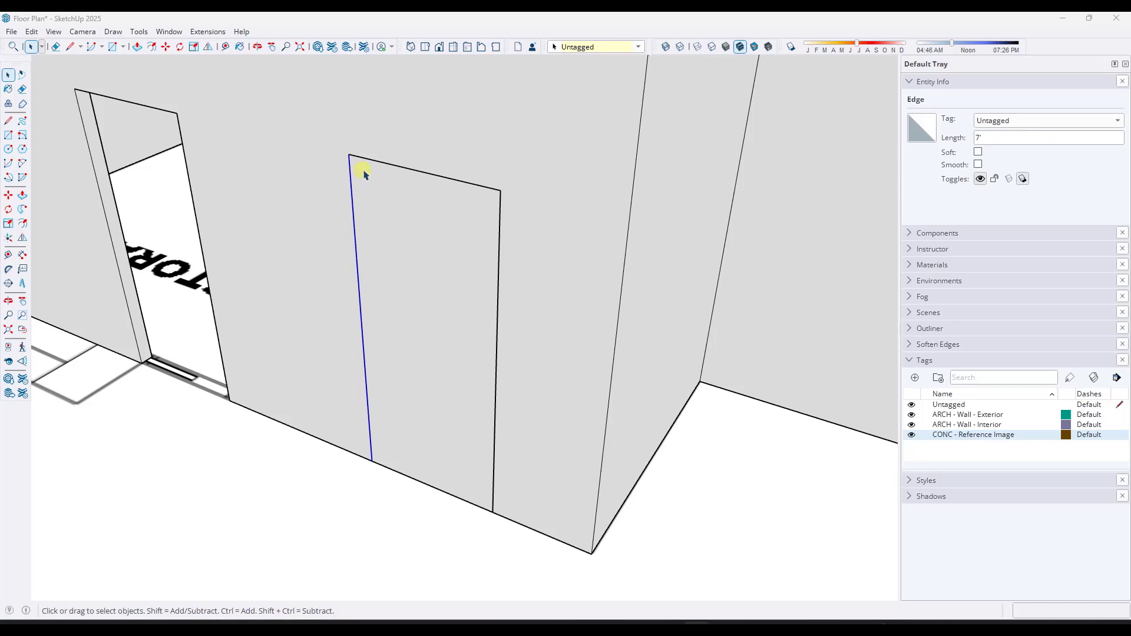
left_click(396, 168, "shift")
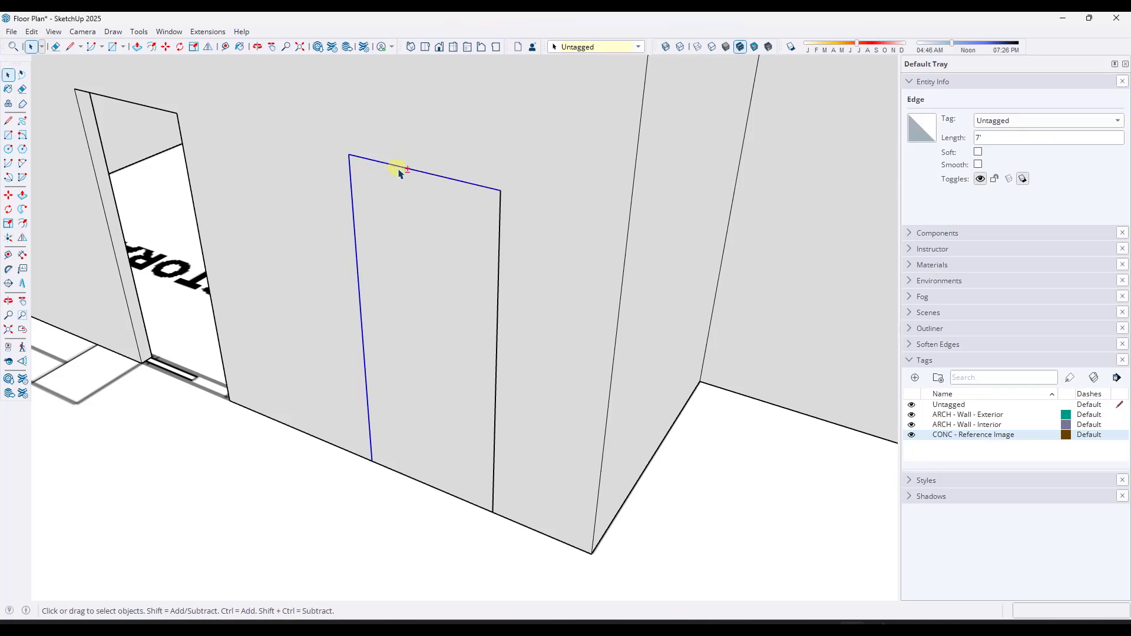
left_click(500, 246, "shift")
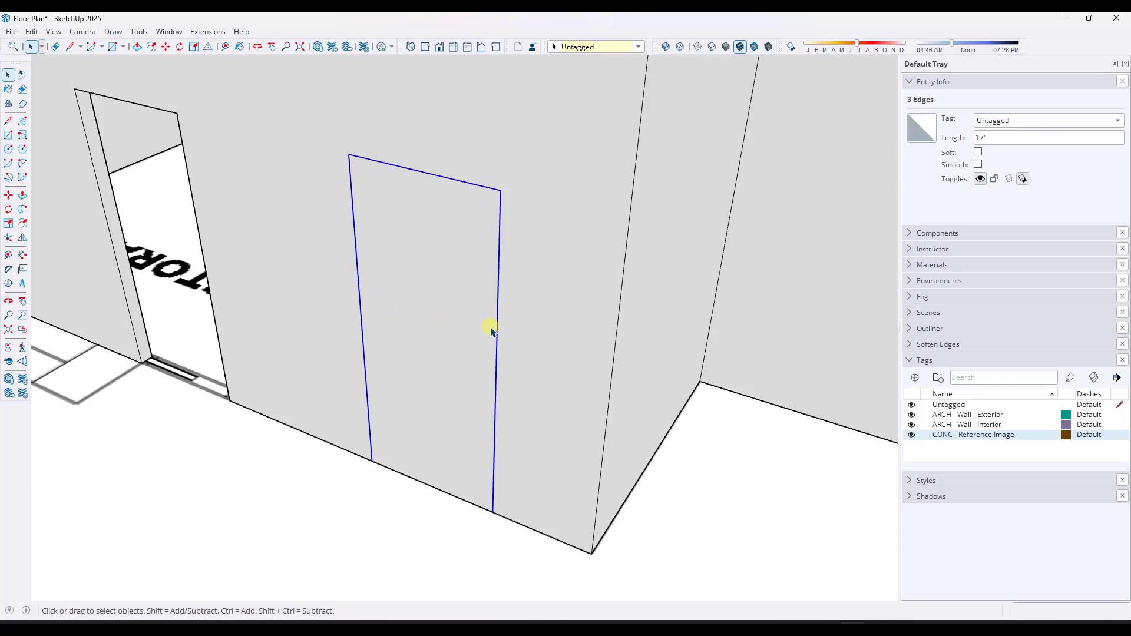
key("f")
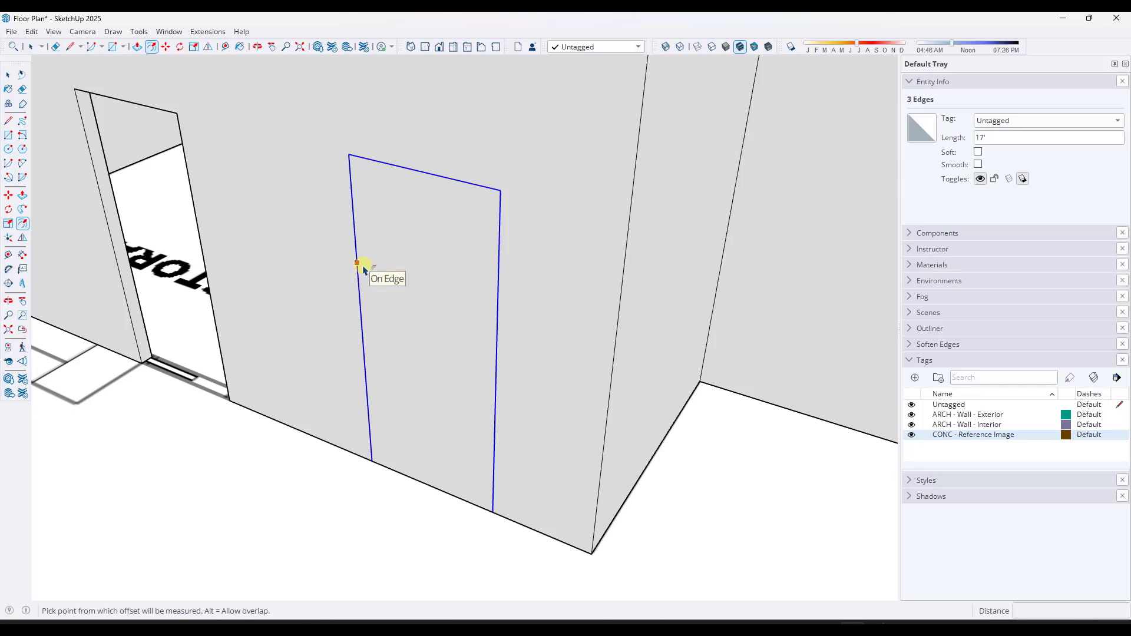
left_click(358, 264)
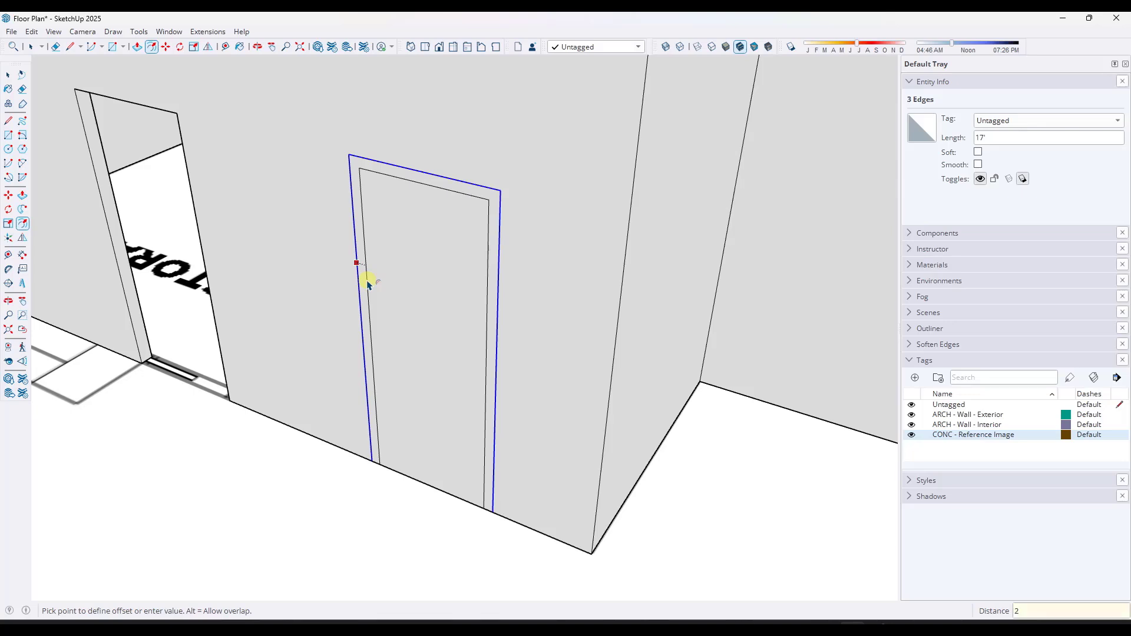
key("Return")
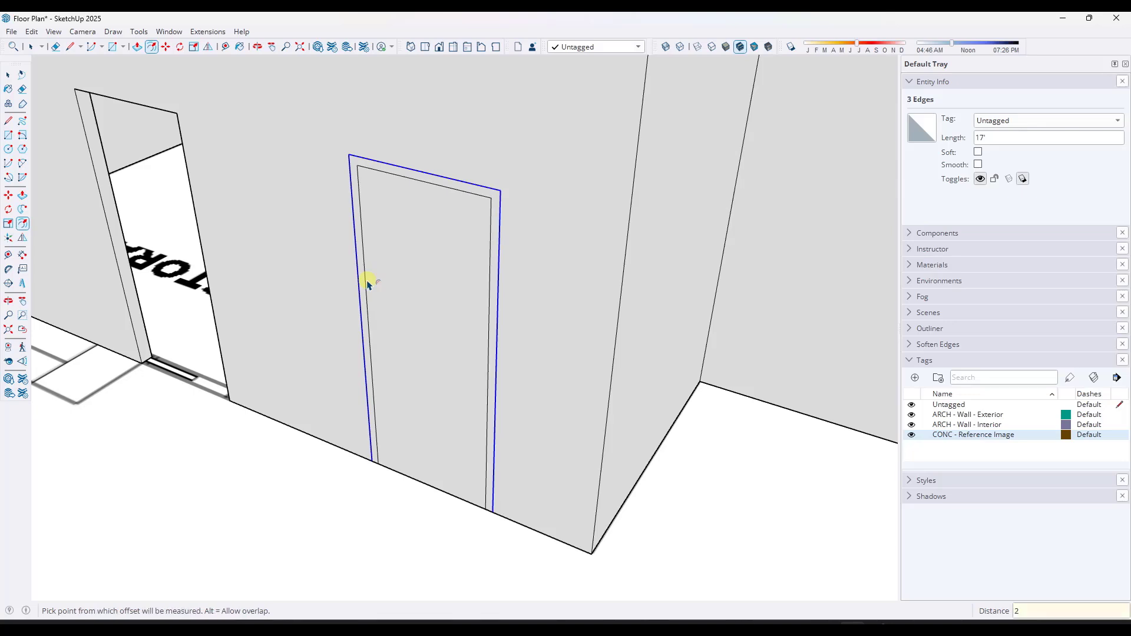
key("space")
Step: Erase the bottom edge of the inner door panel so that only the frame outline remains around the bathroom doorway
key("e")
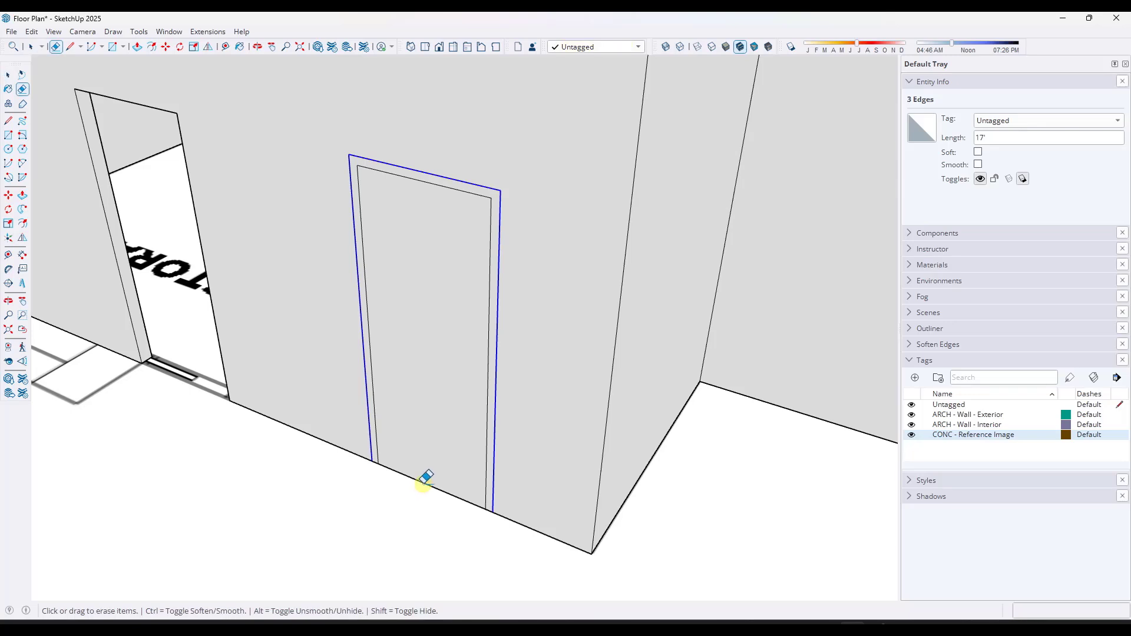
left_click(428, 481)
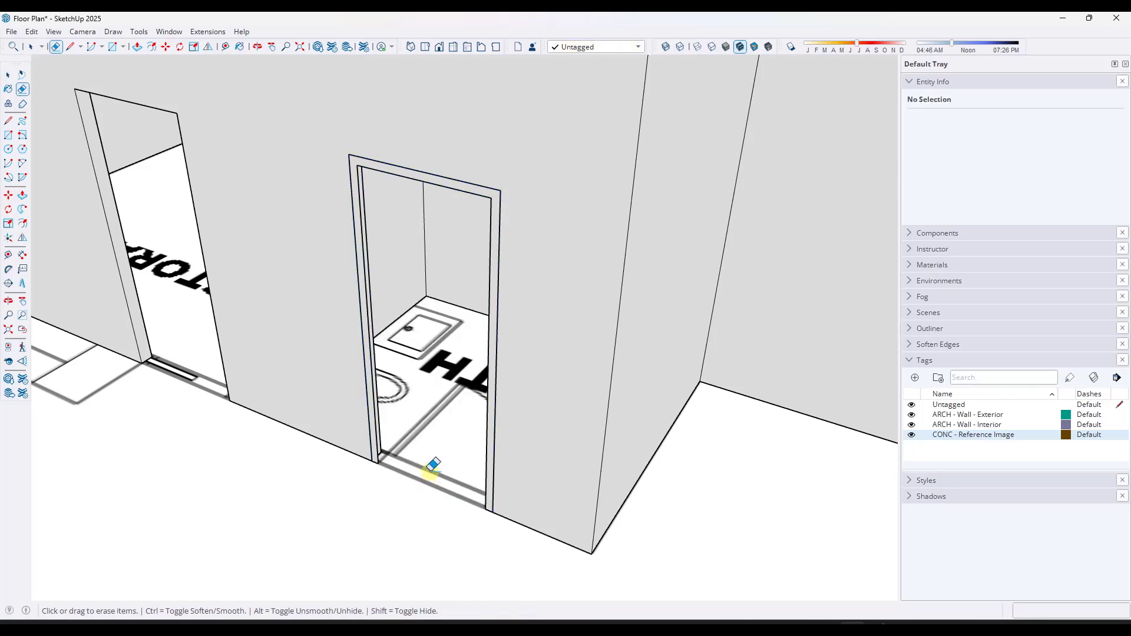
key("space")
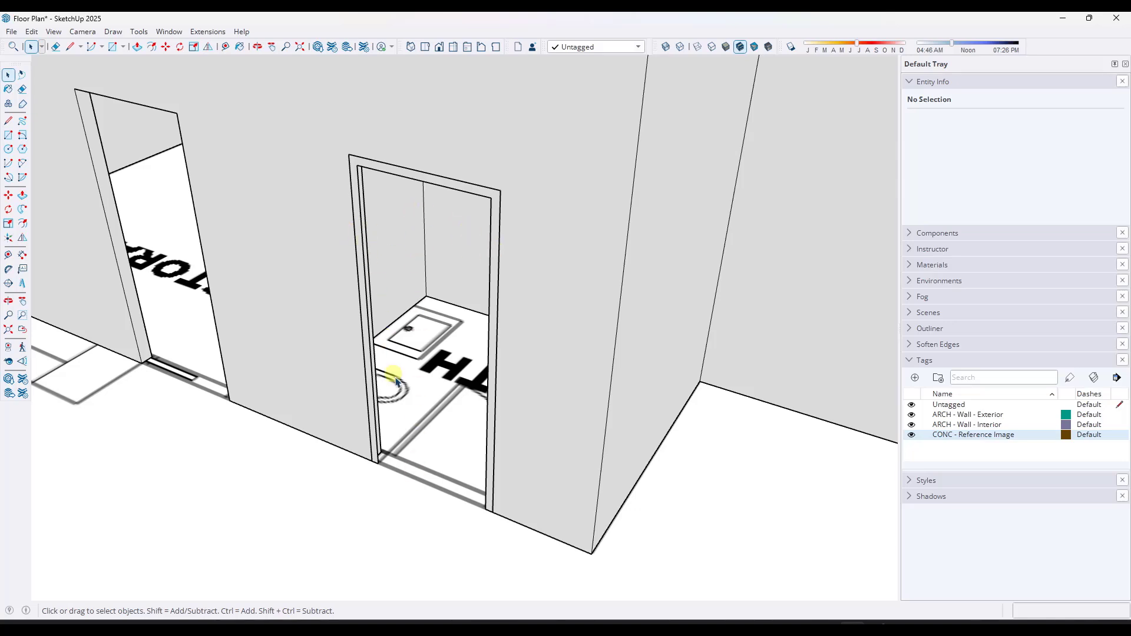
Step: Extrude the bathroom door frame face with Push/Pull through the full thickness of the interior wall
middle_click_drag(430, 422, 367, 356)
scroll(390, 412, "up", 4)
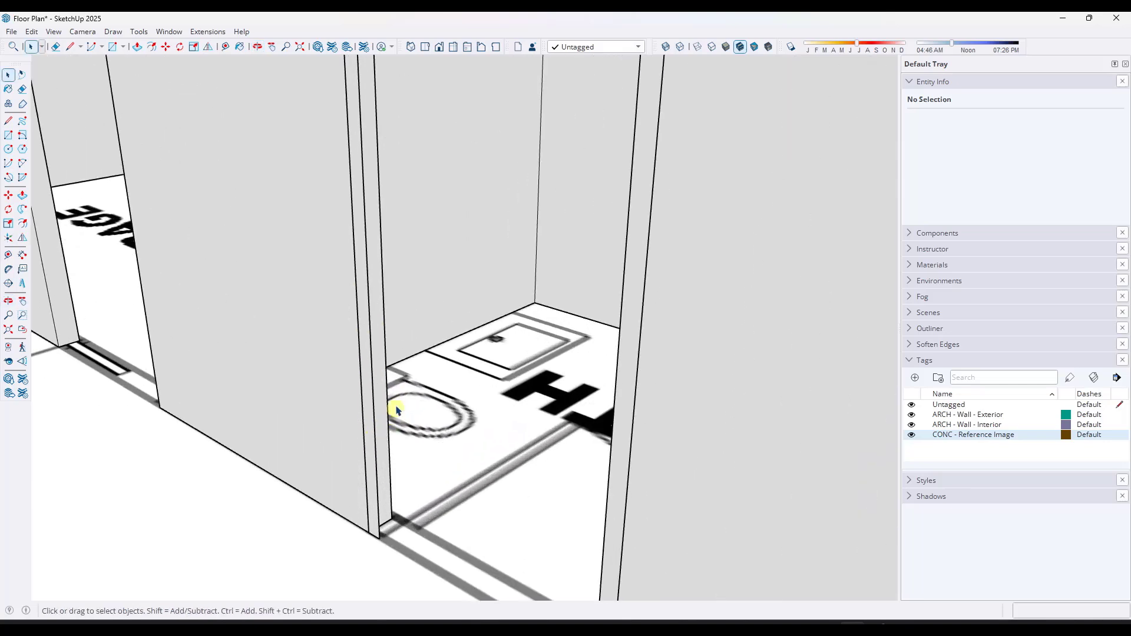
middle_click_drag(396, 404, 379, 467)
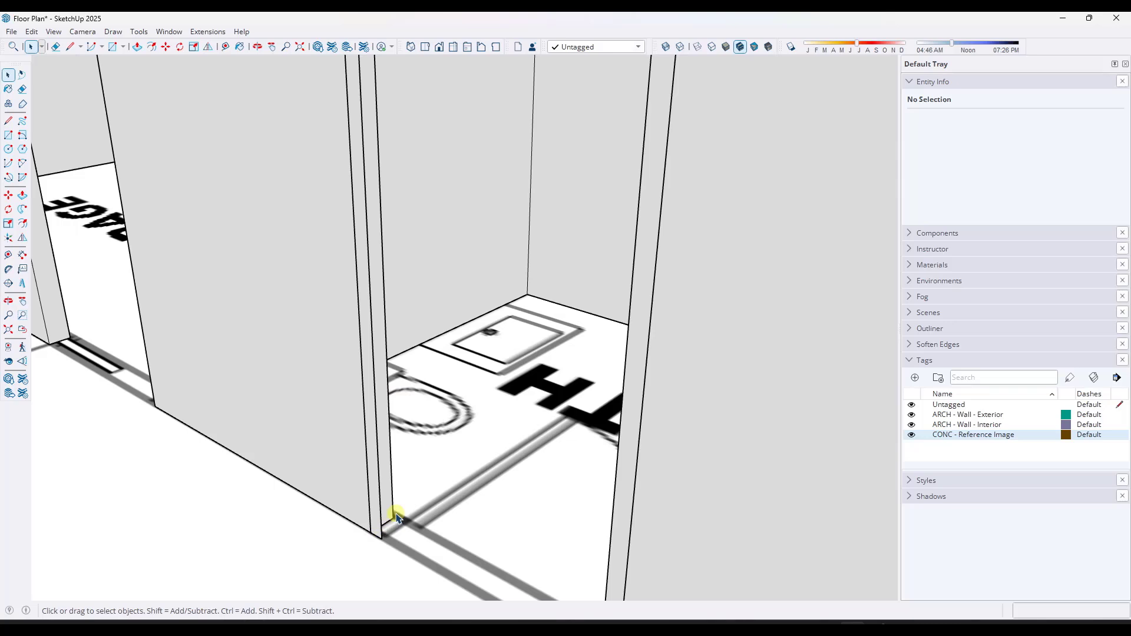
key("p")
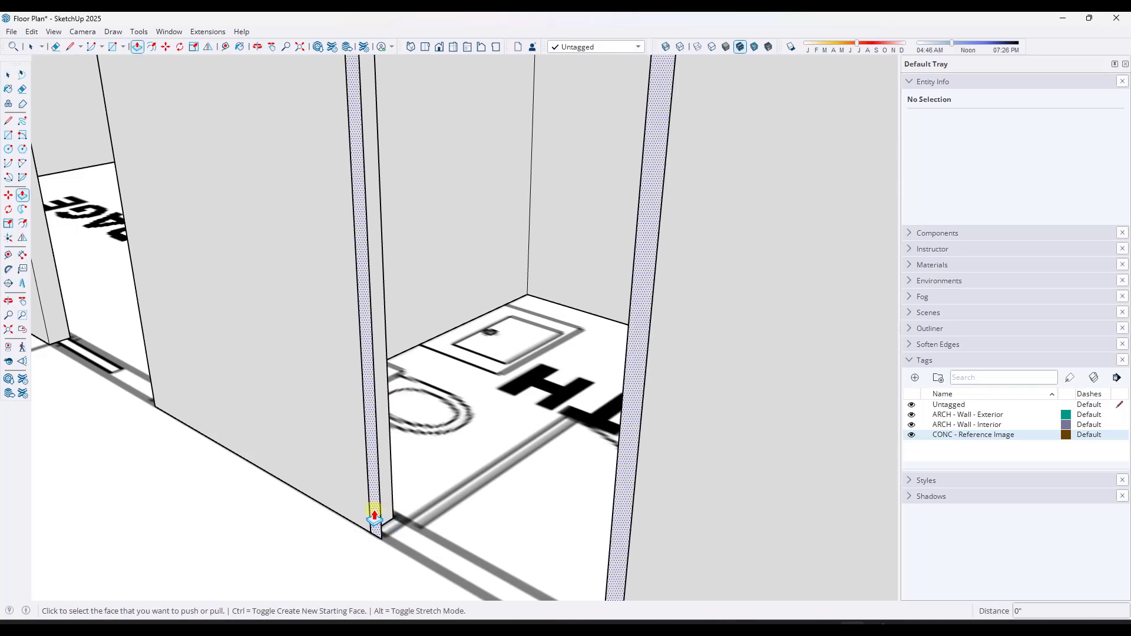
left_click(374, 517)
left_click(374, 517)
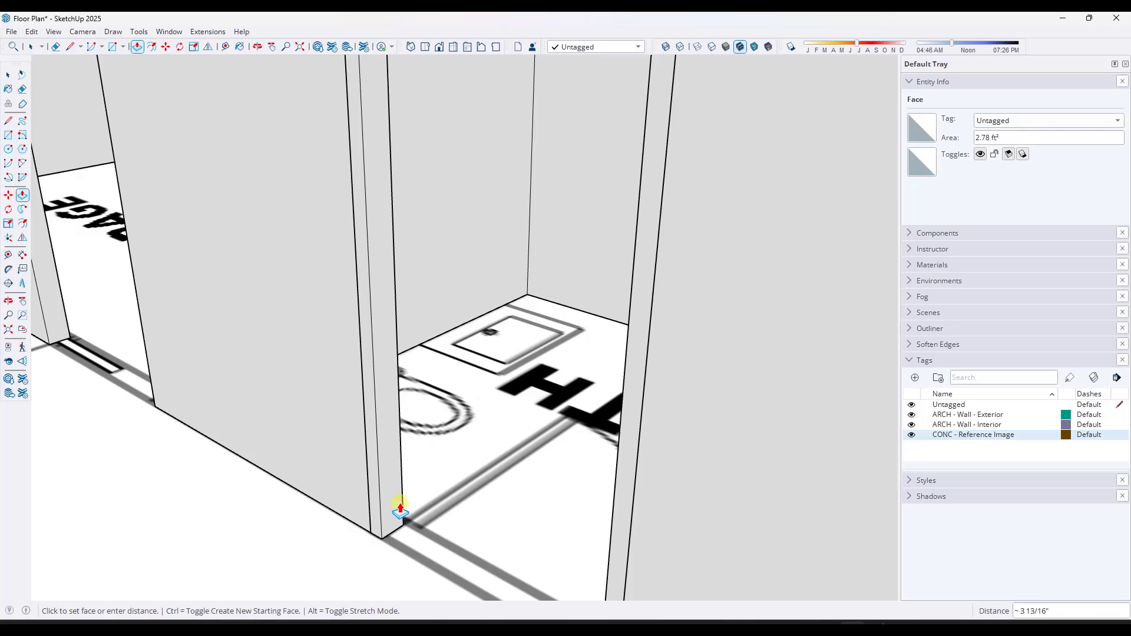
scroll(421, 458, "down", 5)
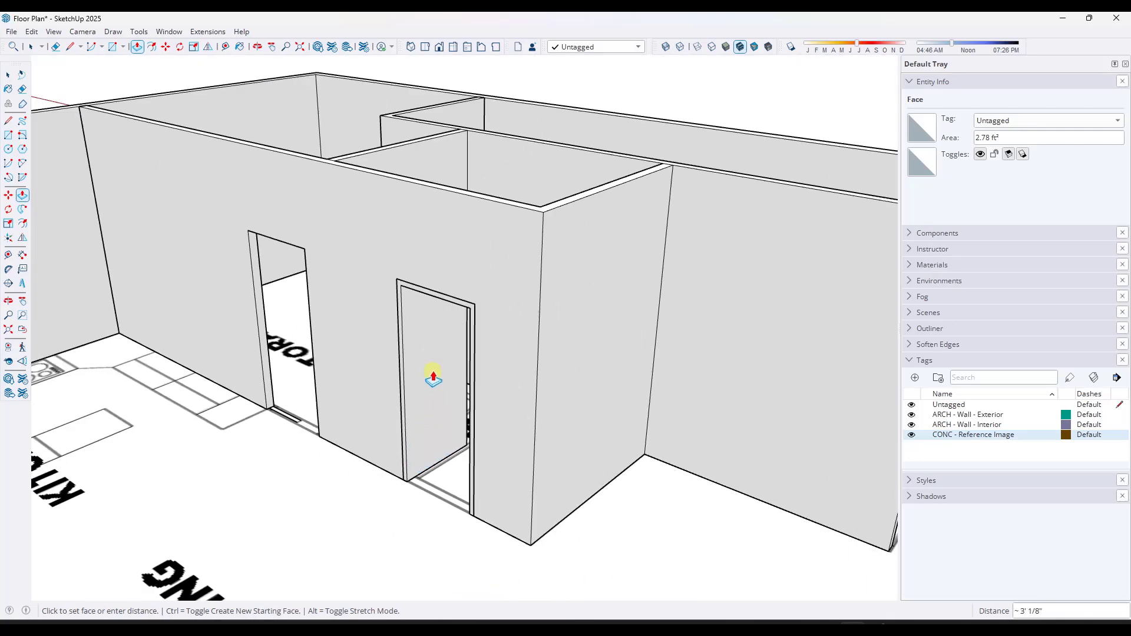
mouse_move(460, 328)
middle_mouse_down()
mouse_move(456, 353)
mouse_move(392, 437)
mouse_move(270, 462)
mouse_move(3, 476)
middle_mouse_up()
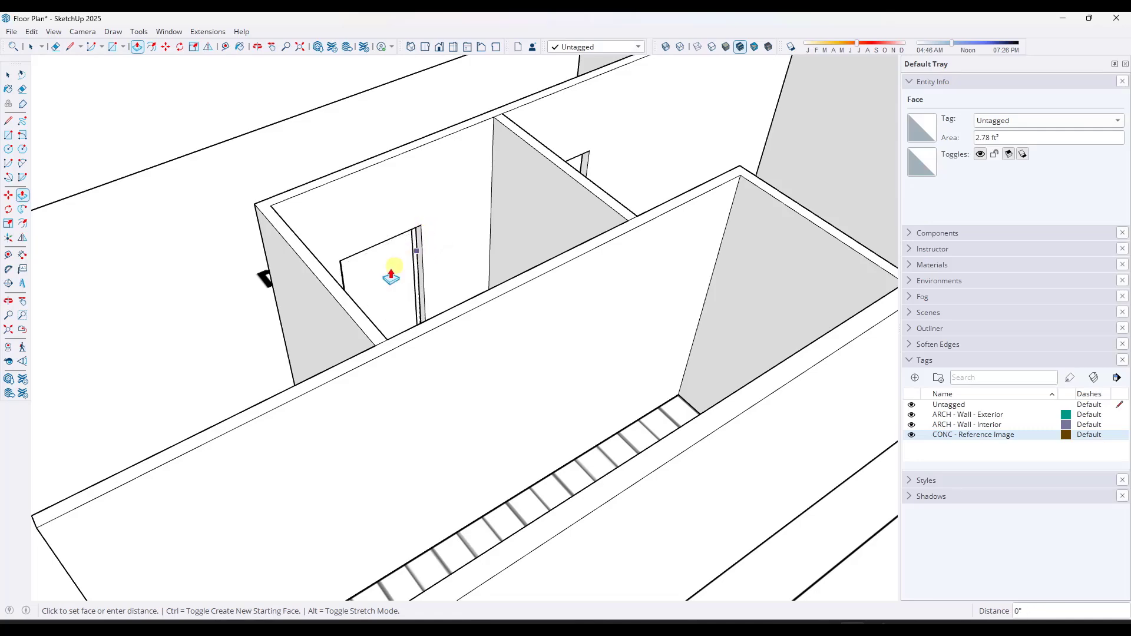
middle_click_drag(252, 331, 878, 233)
middle_click_drag(648, 235, 608, 308)
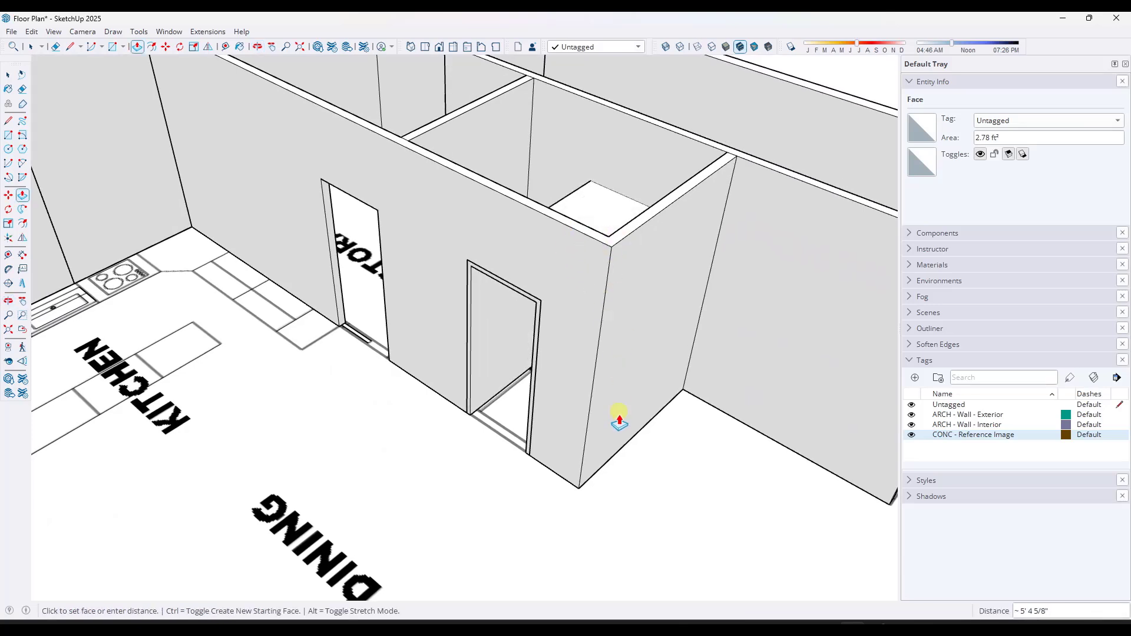
left_click(611, 242)
Step: Select the whole extruded bathroom door frame and make it a group
middle_click_drag(580, 318, 143, 355)
scroll(397, 296, "up", 2)
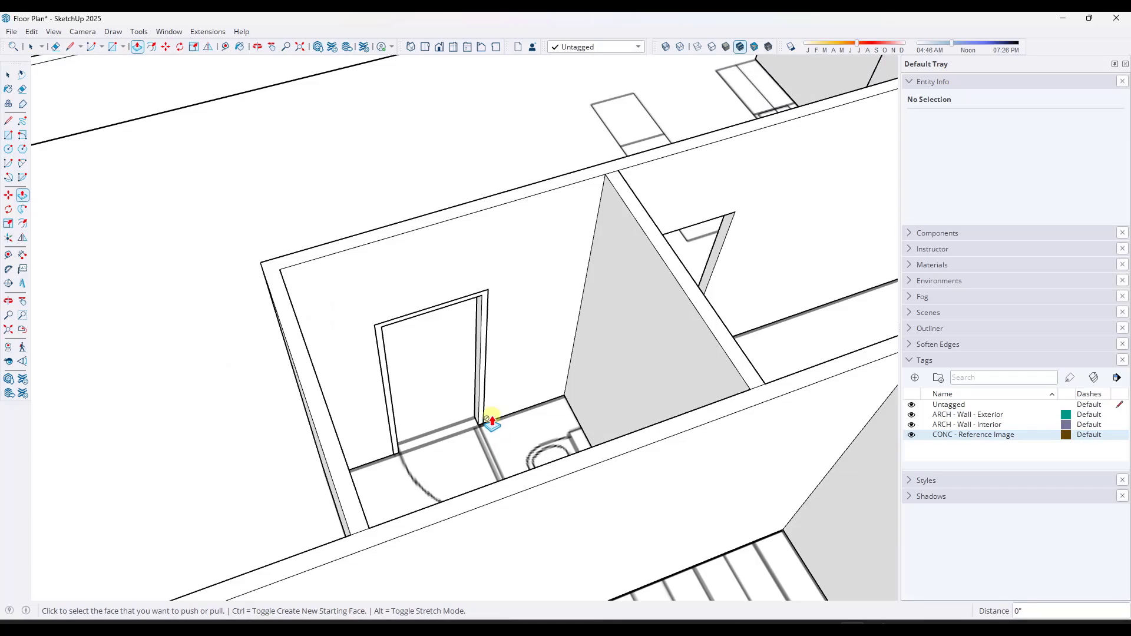
middle_click_drag(488, 414, 677, 427)
scroll(674, 415, "up", 2)
scroll(613, 371, "up", 3)
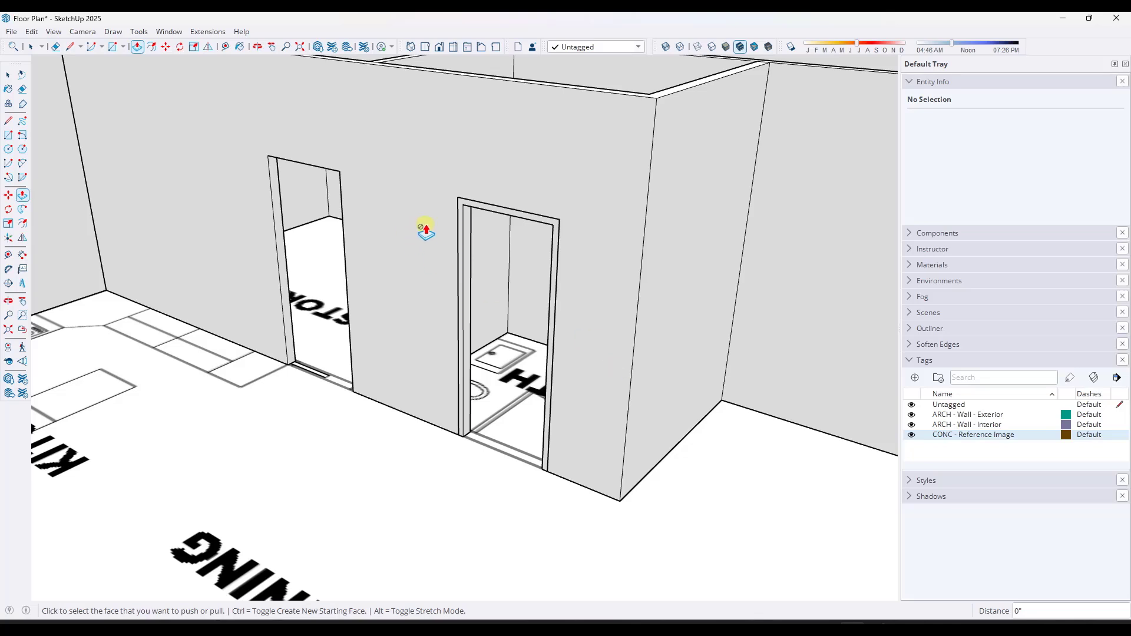
key("space")
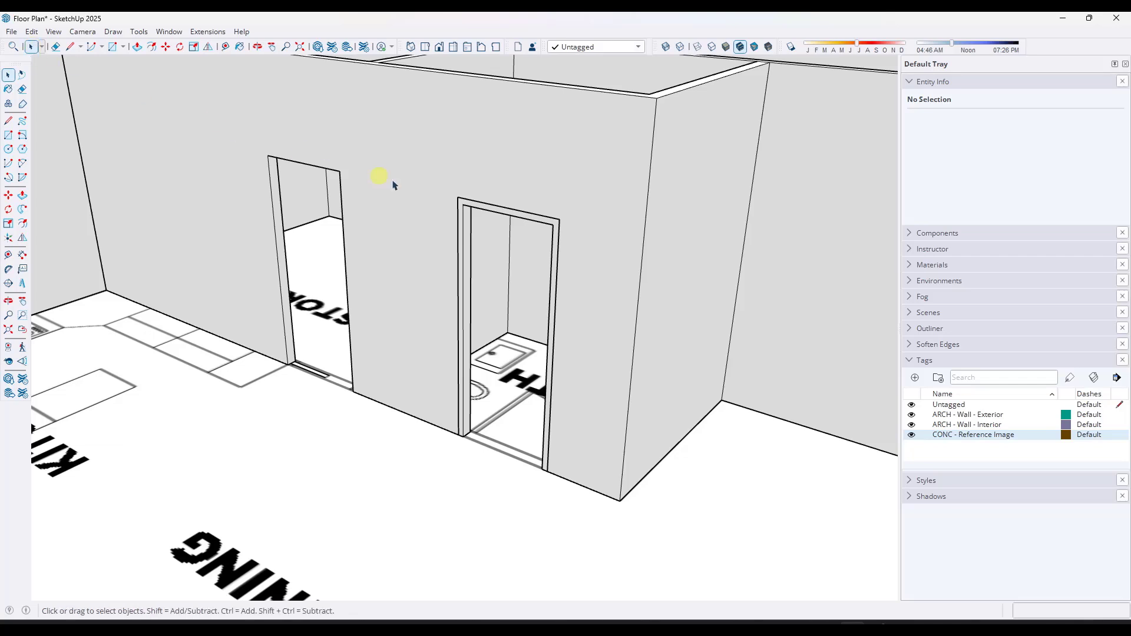
left_click_drag(411, 163, 600, 520)
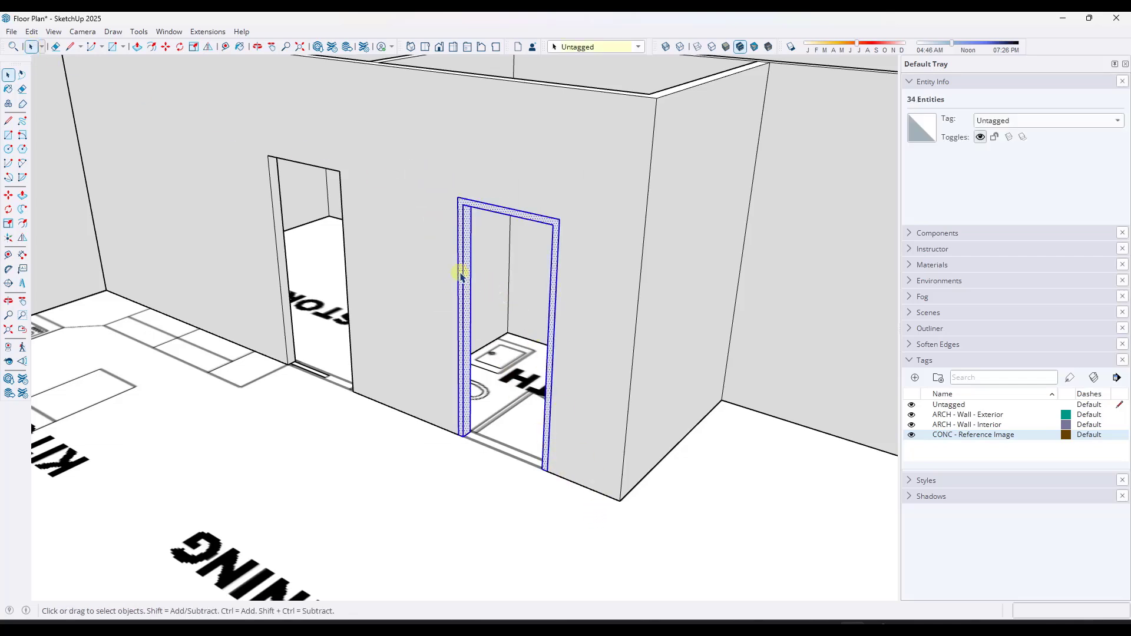
right_click(468, 275)
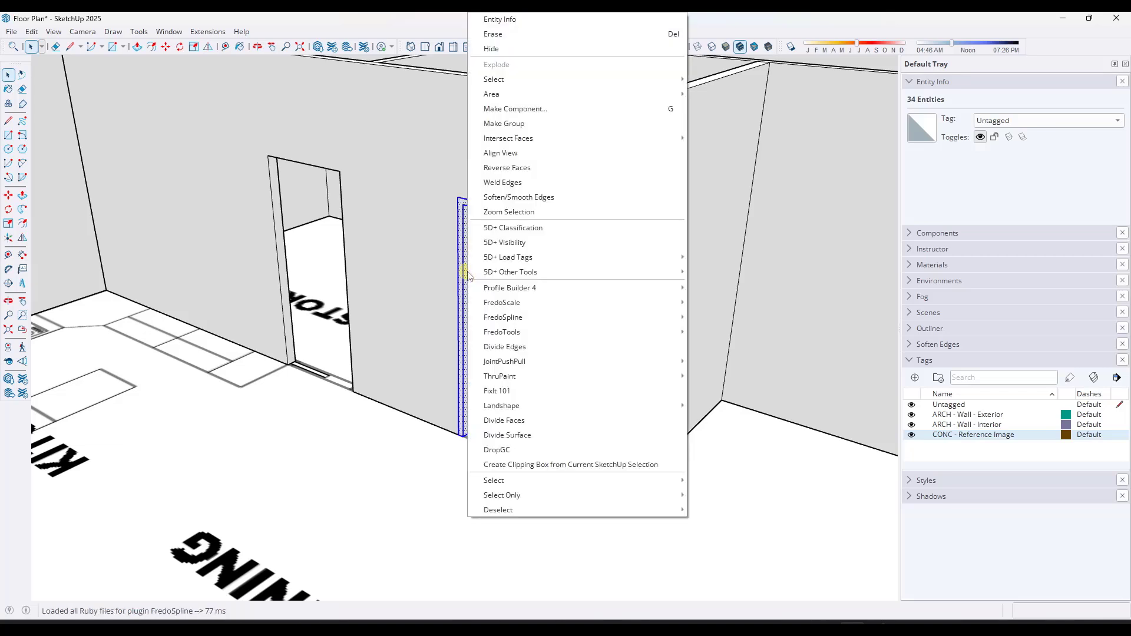
left_click(521, 125)
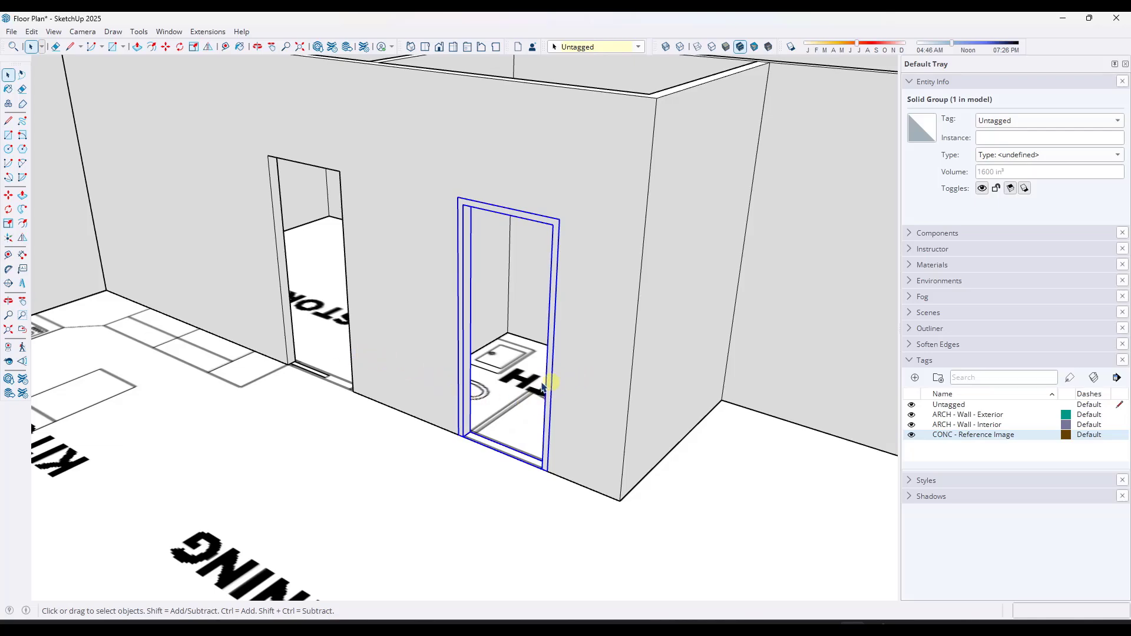
Step: Rename the new bathroom frame group "Door - Frame" in the Outliner
scroll(607, 359, "down", 5)
scroll(568, 345, "up", 6)
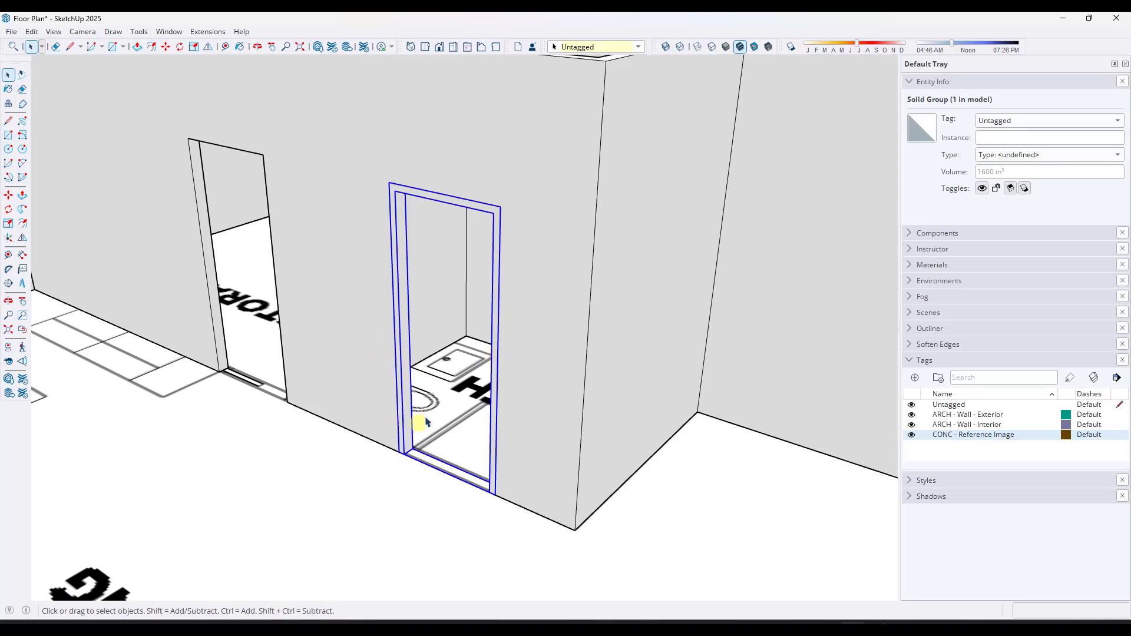
middle_click_drag(448, 410, 475, 399)
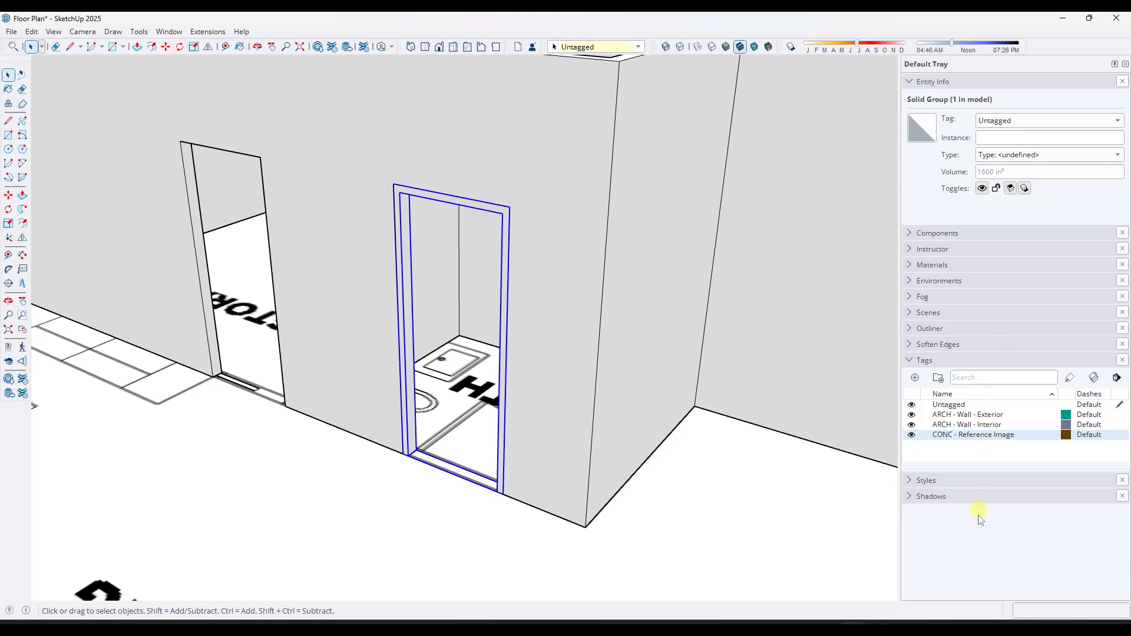
left_click(909, 329)
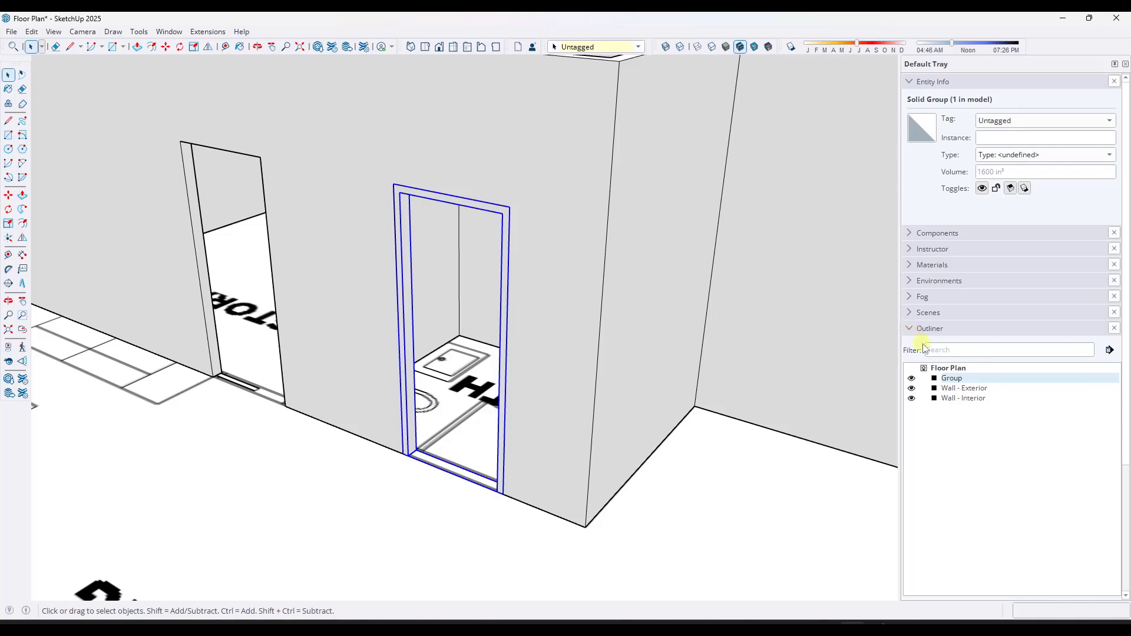
right_click(951, 381)
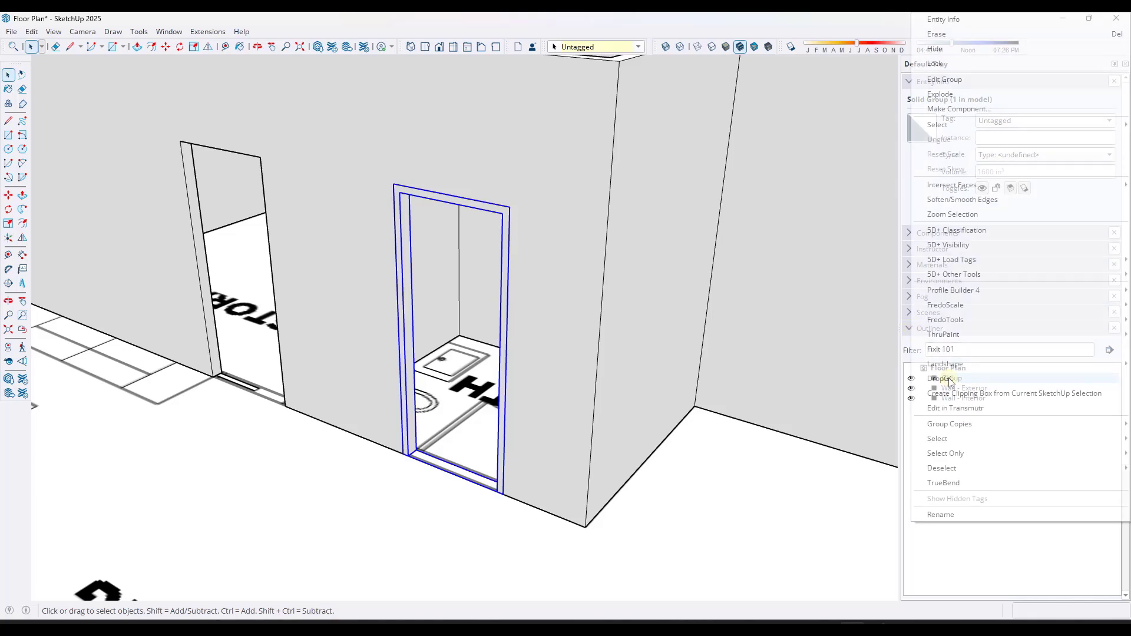
left_click(957, 521)
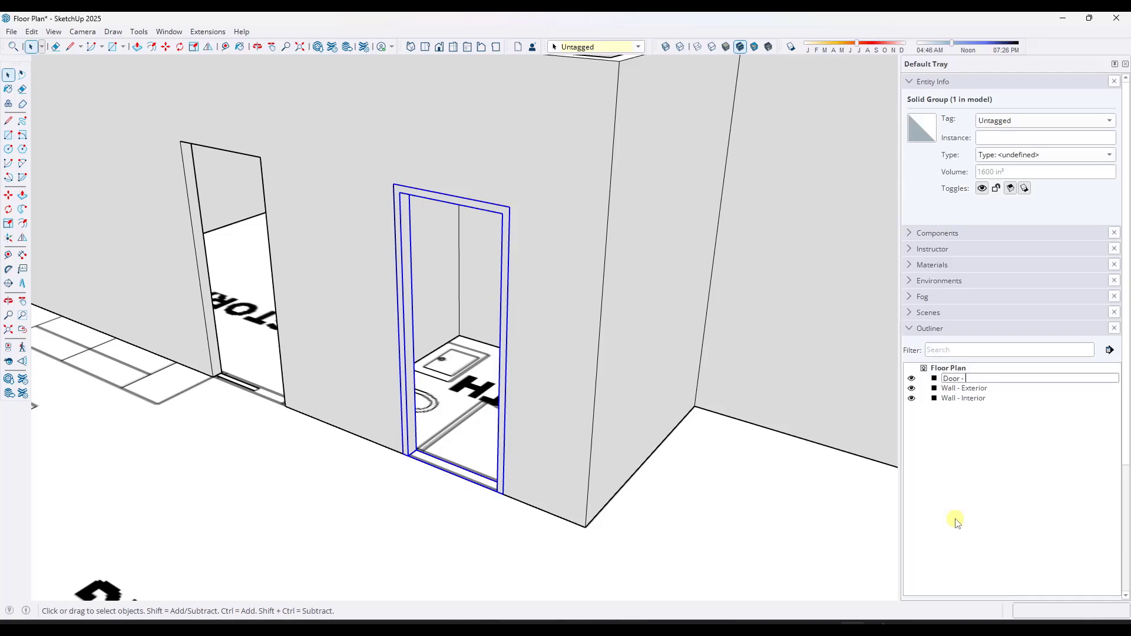
type("Door - Frame")
key("Return")
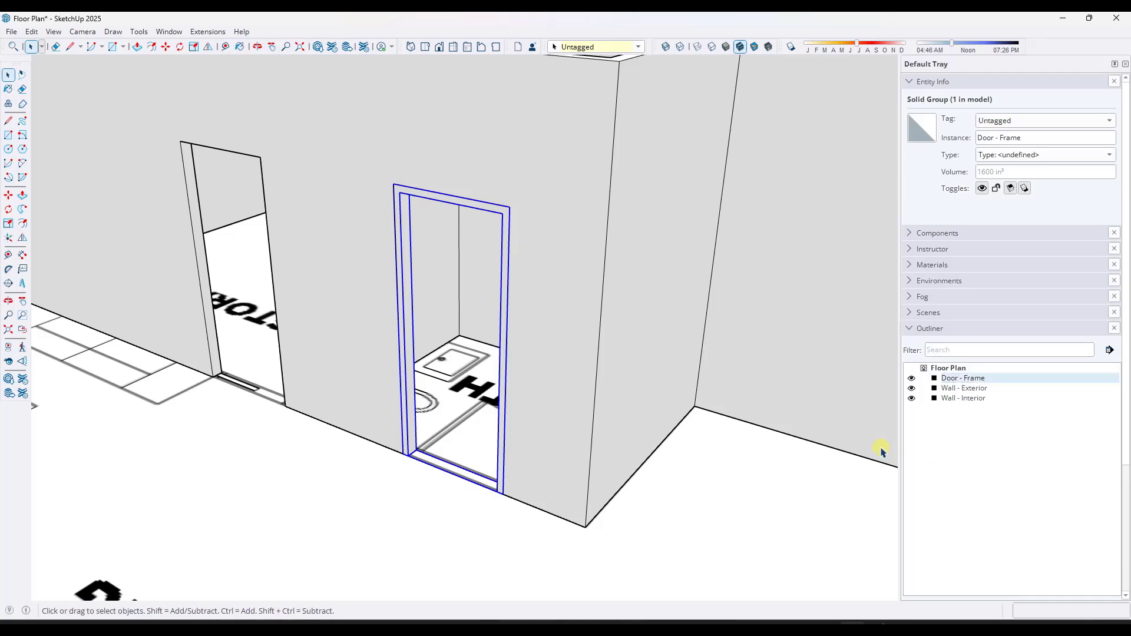
key("space")
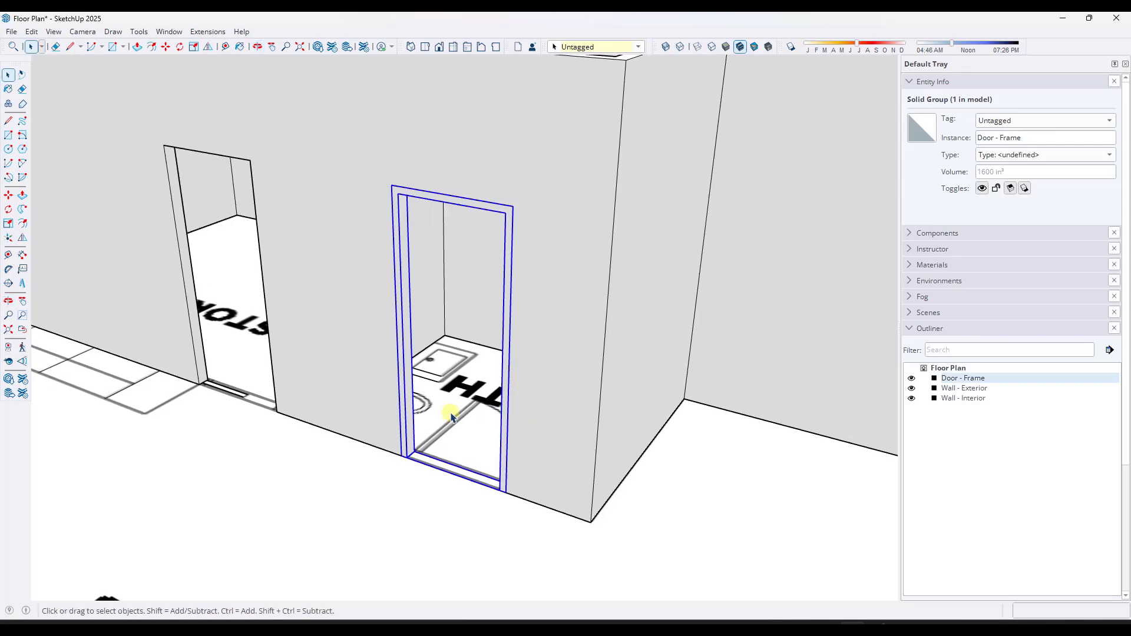
Step: Draw a 2'8" floor line along the green axis into the bathroom, starting at the frame's inner hinge-side corner
scroll(448, 416, "up", 3)
middle_click_drag(448, 415, 418, 462)
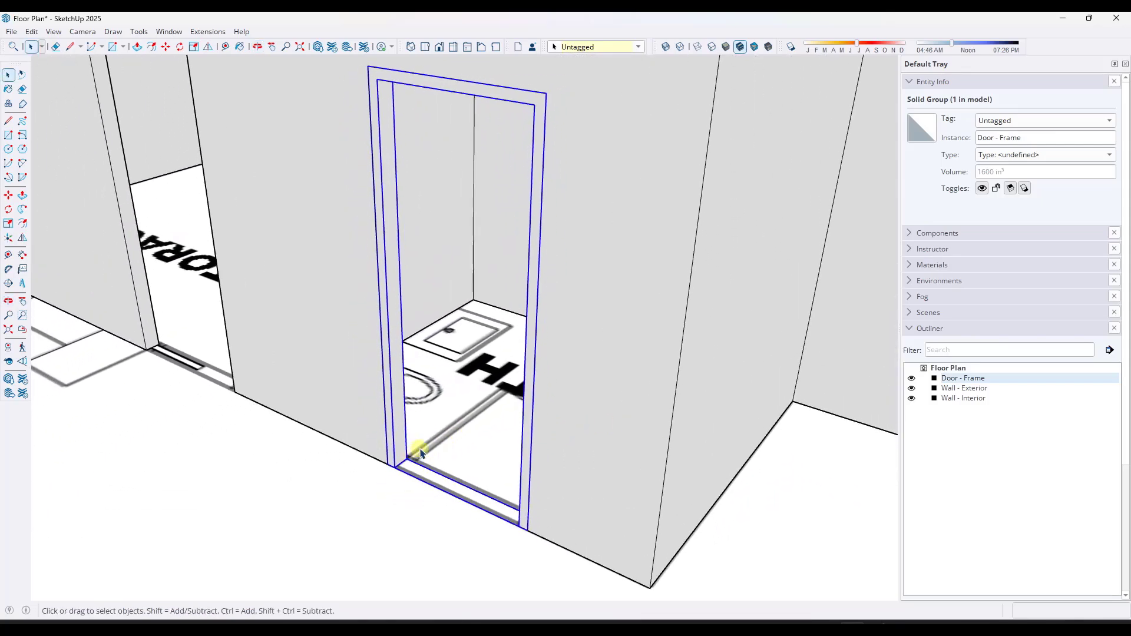
middle_click_drag(412, 450, 859, 458)
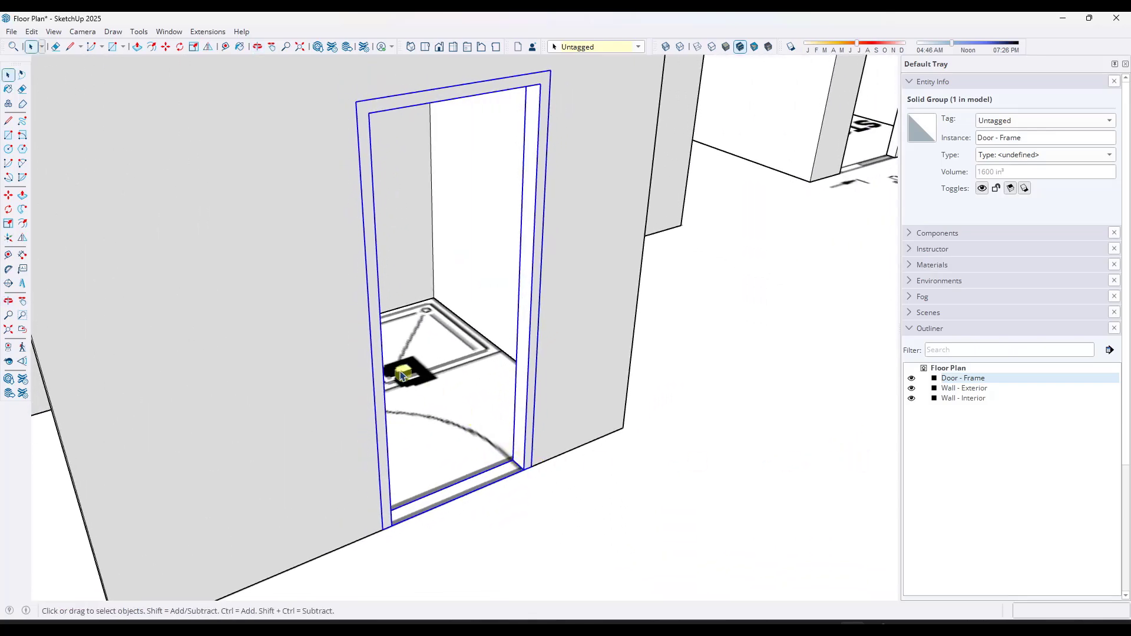
middle_click_drag(560, 424, 495, 382)
scroll(495, 382, "down", 4)
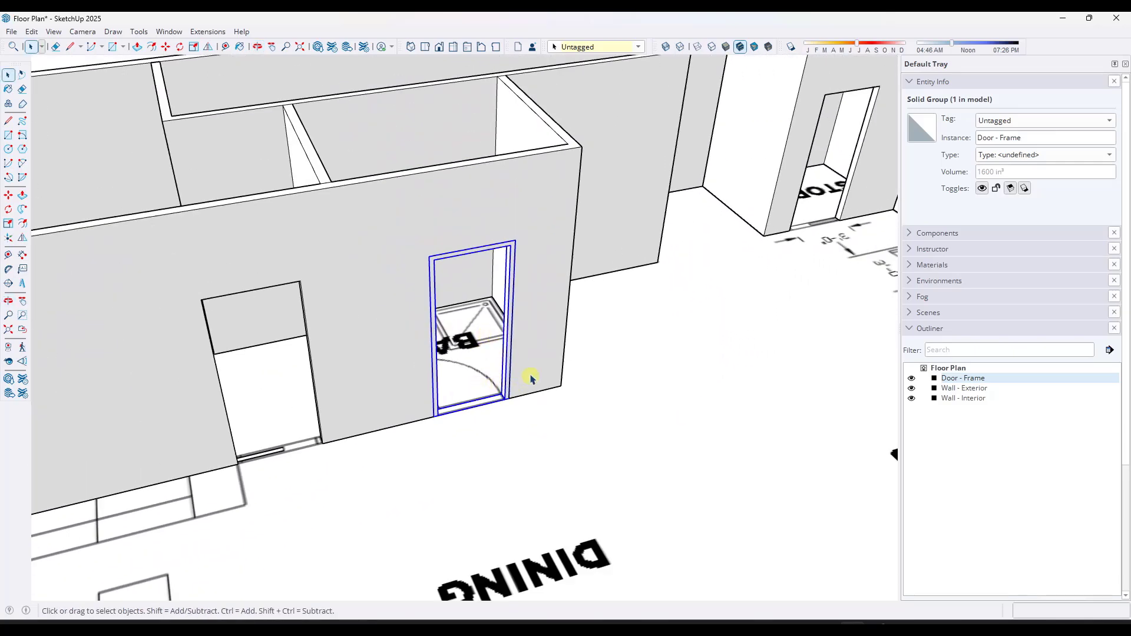
scroll(525, 374, "up", 5)
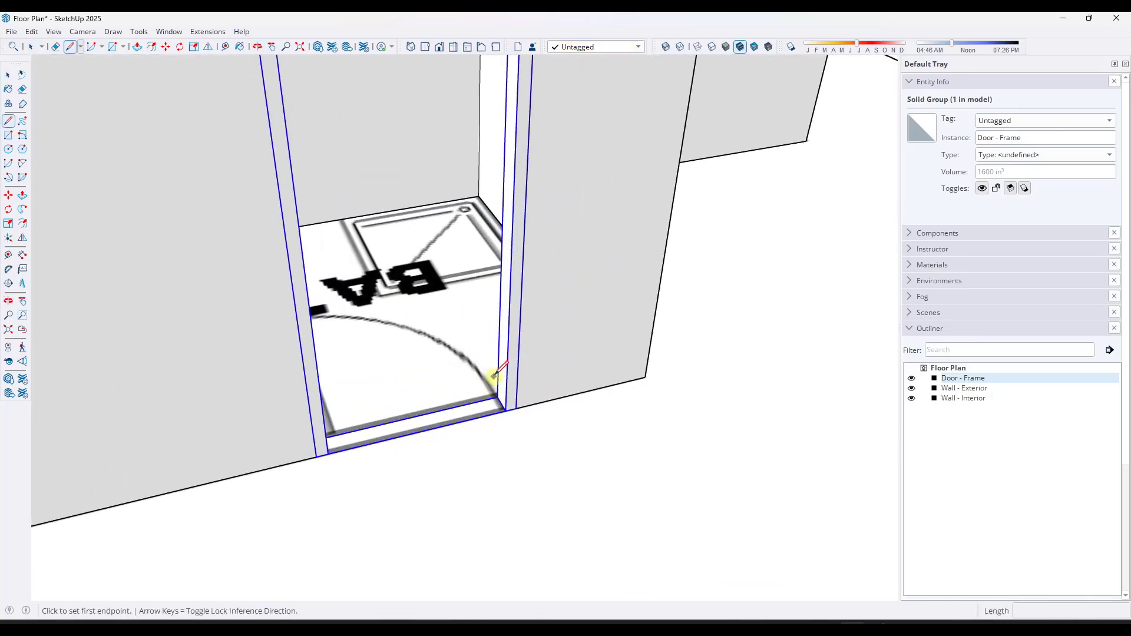
middle_click_drag(492, 366, 504, 389)
key("l")
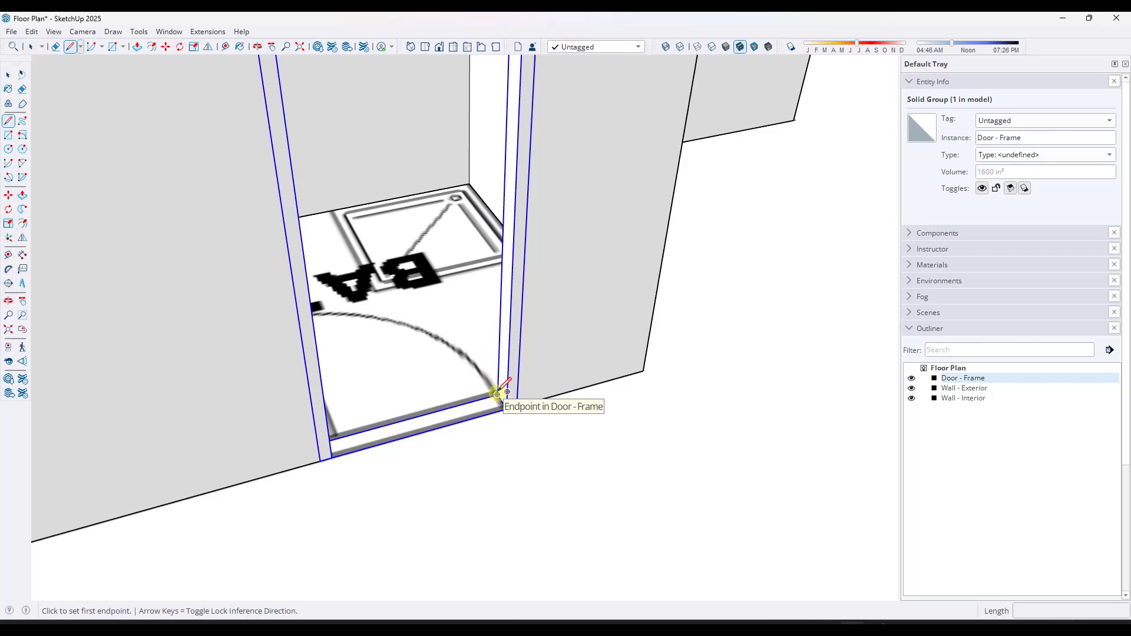
left_click(498, 394)
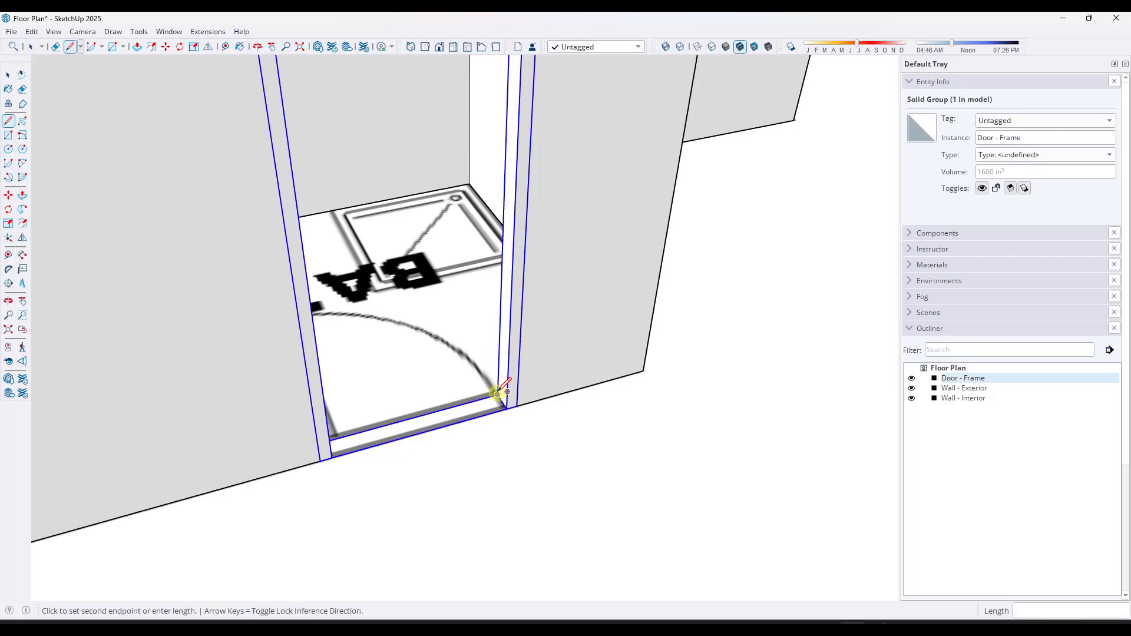
middle_click_drag(501, 394, 323, 396)
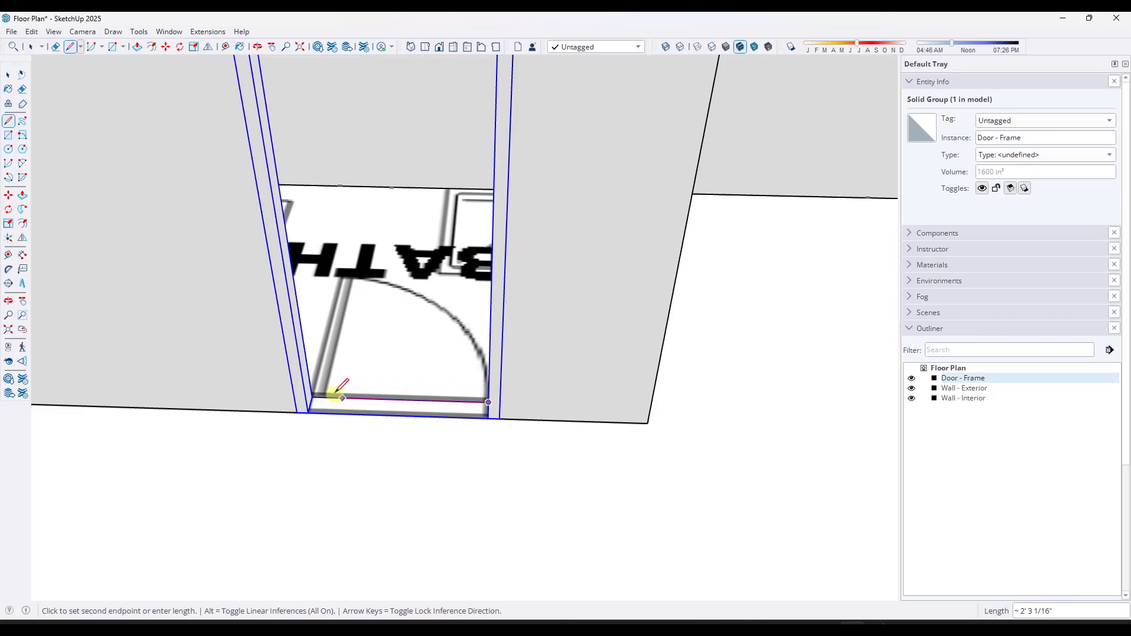
middle_click_drag(312, 396, 467, 346)
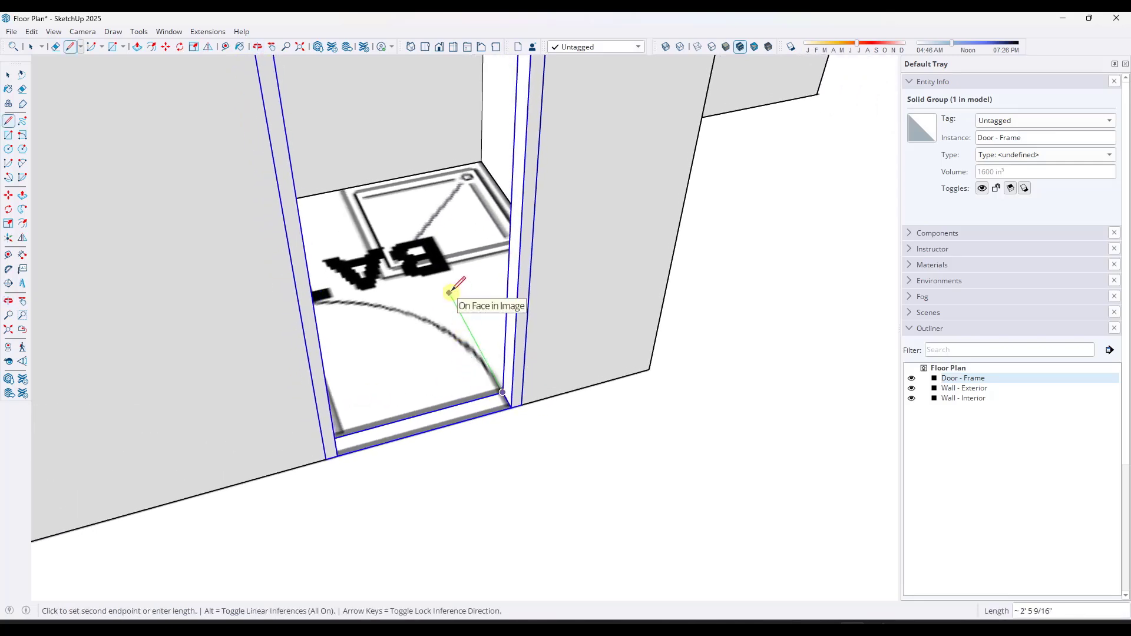
type("2'8")
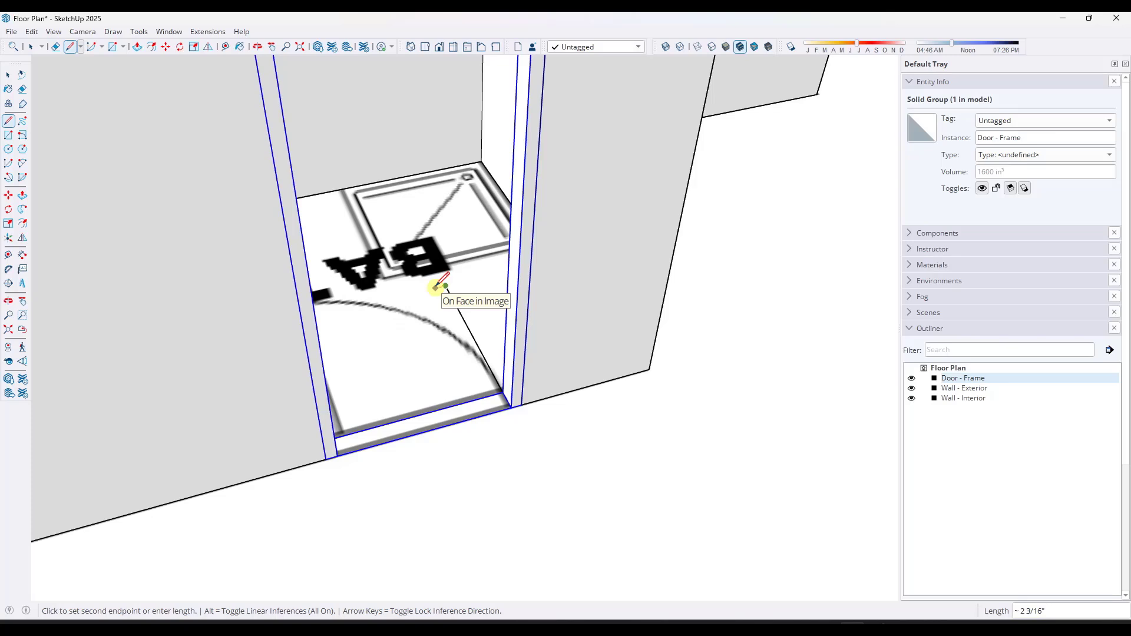
Step: Complete the open door's thin floor outline with a 1-inch end edge and a parallel edge back to the frame
type("1")
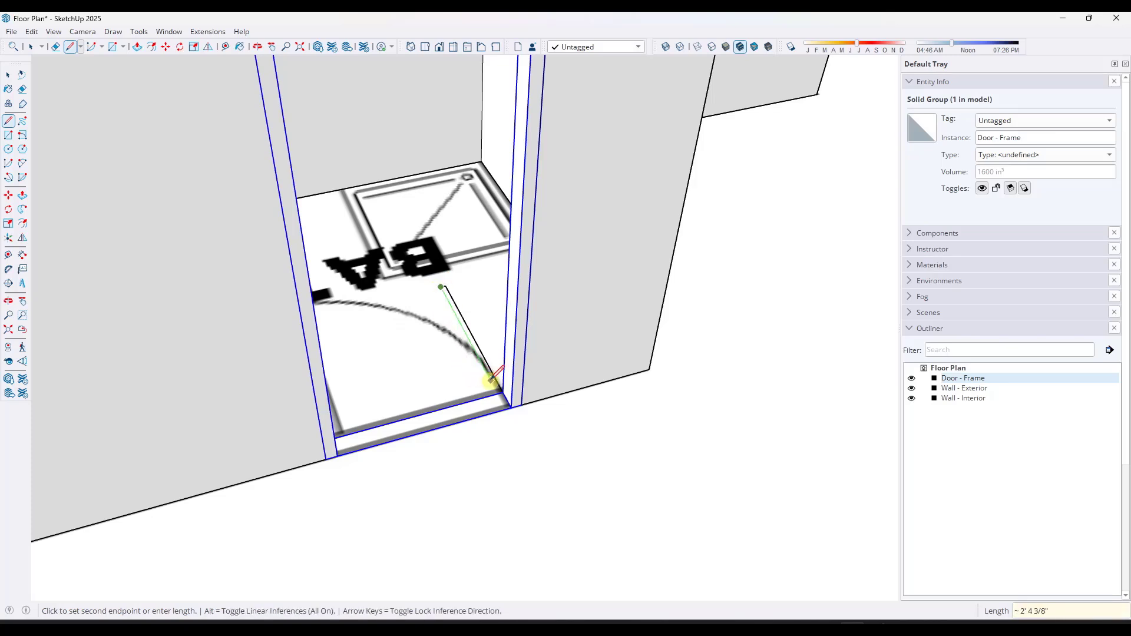
left_click(498, 393)
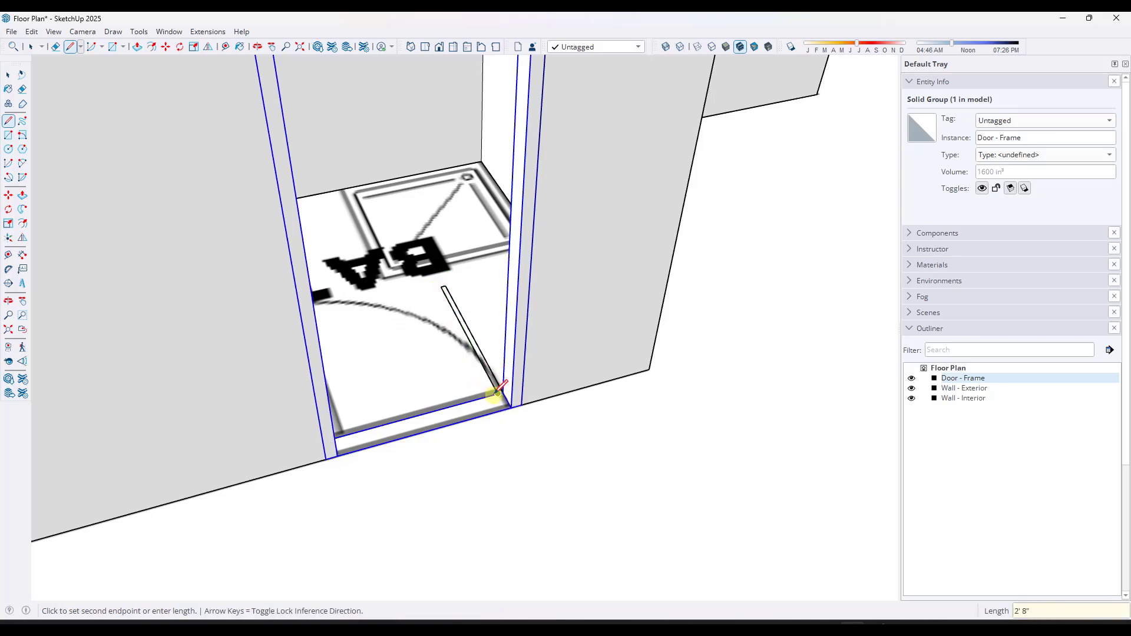
key("Escape")
key("space")
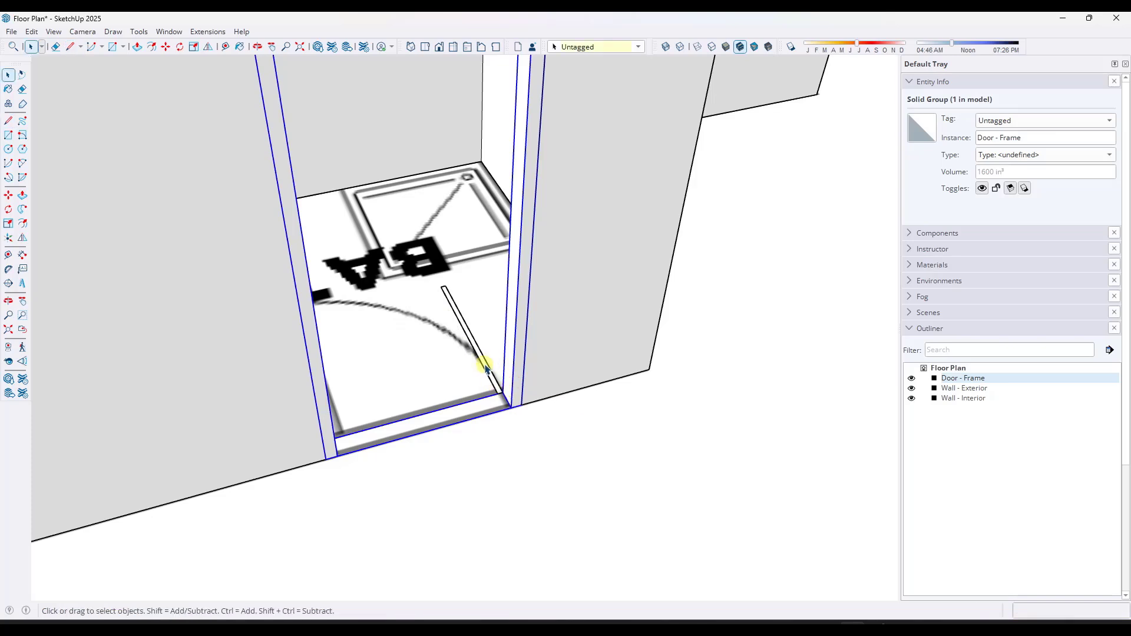
Step: Extrude the thin door outline upward 6'10" with Push/Pull, to the underside of the frame's head
key("p")
left_click(487, 368)
scroll(498, 318, "down", 5)
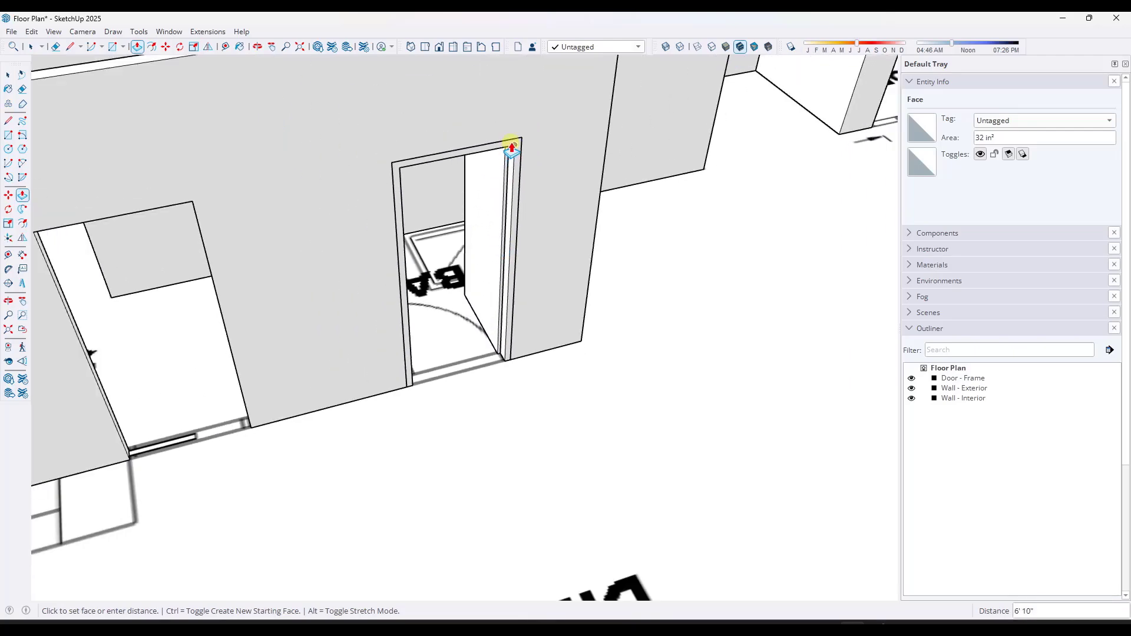
left_click(514, 154)
scroll(548, 286, "up", 4)
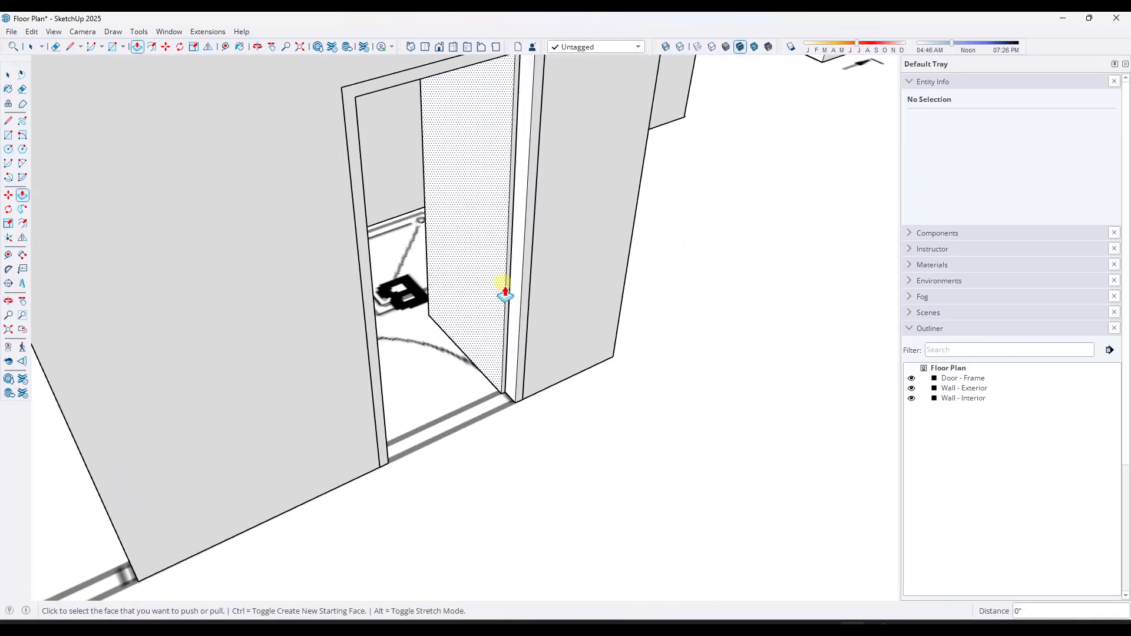
middle_click_drag(505, 293, 476, 319)
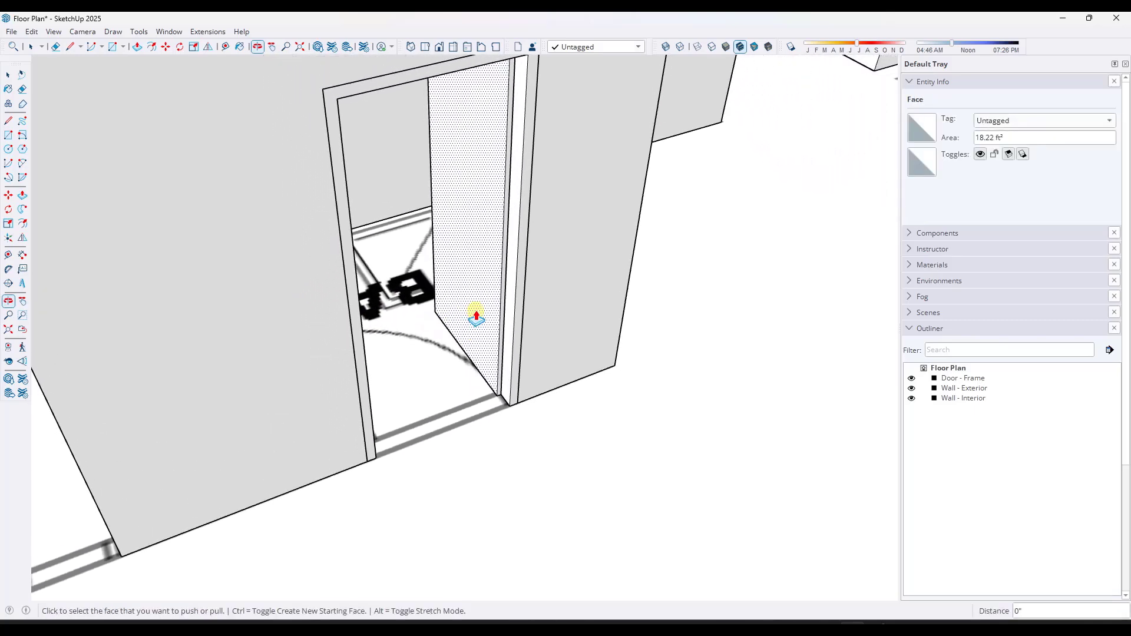
left_click(473, 312)
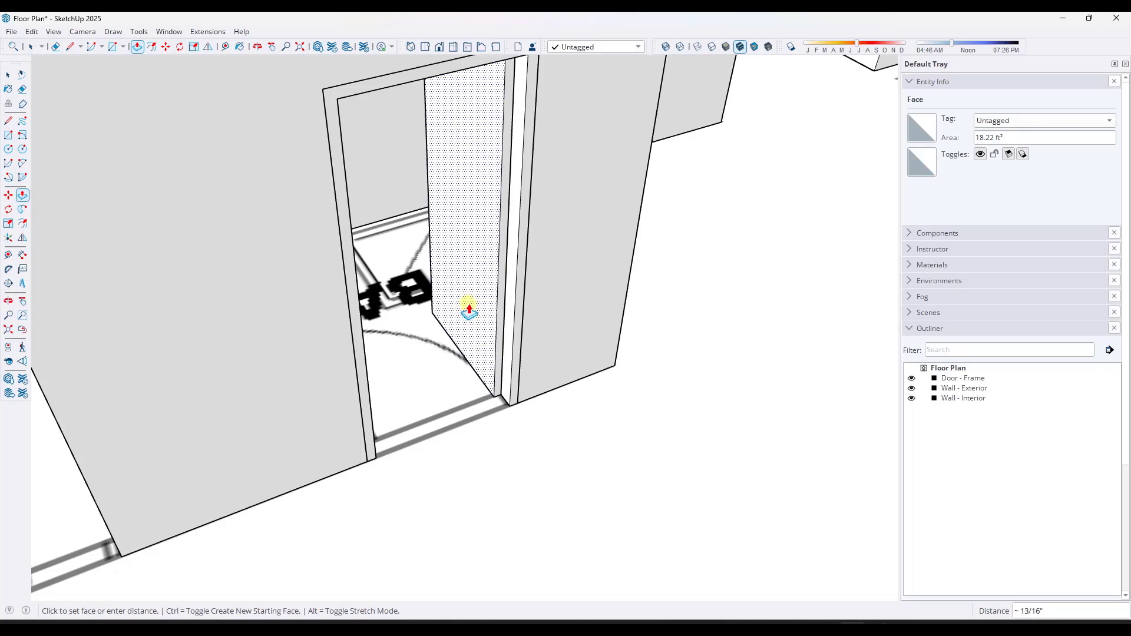
key("Escape")
Step: Select all the geometry of the open door panel inside the frame and make it a group
key("space")
scroll(479, 377, "down", 3)
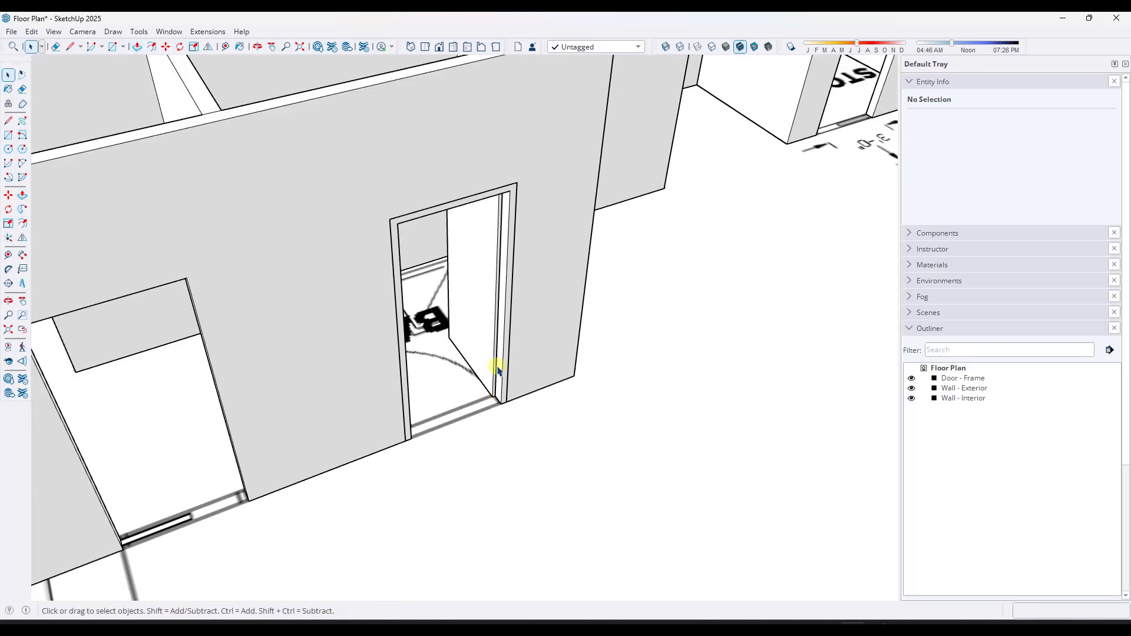
middle_click_drag(498, 370, 465, 330)
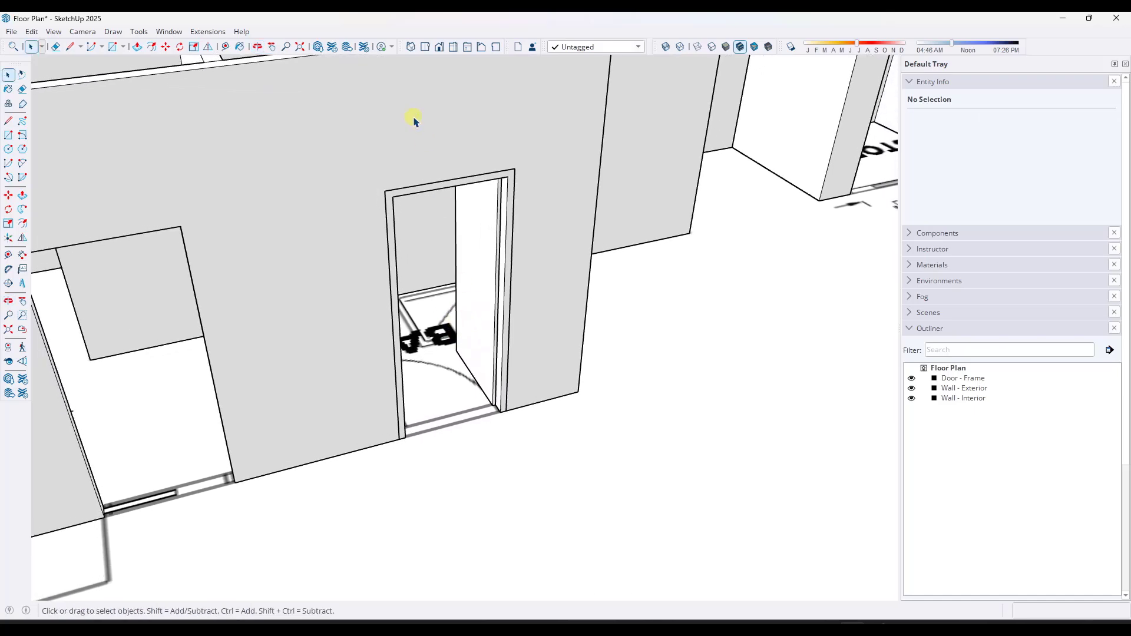
left_click_drag(414, 121, 532, 435)
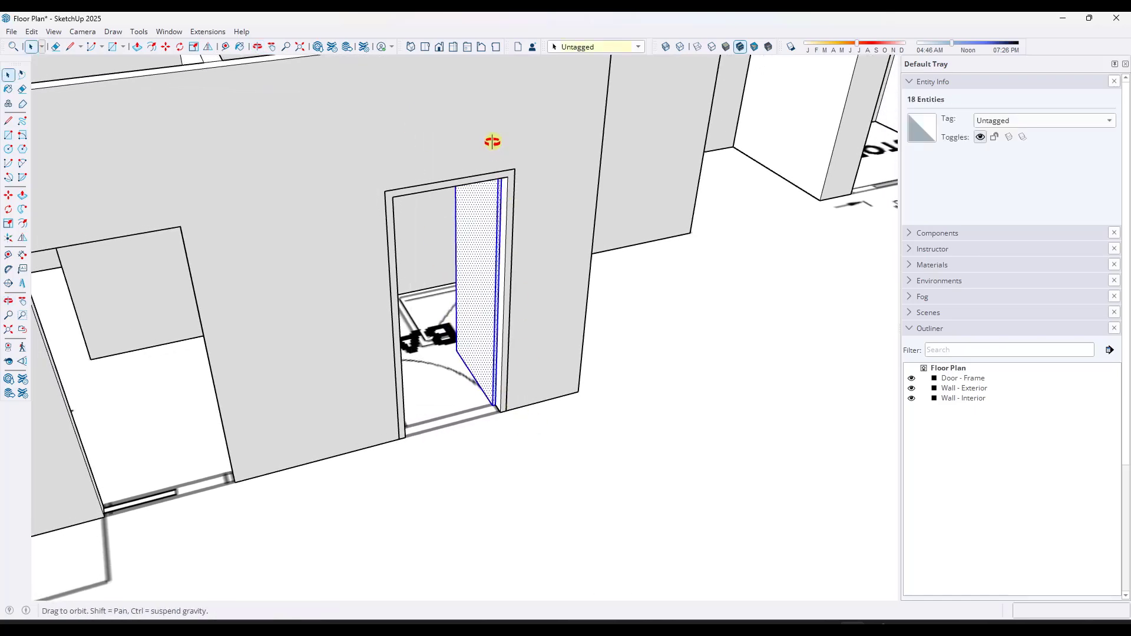
middle_click_drag(493, 141, 482, 211)
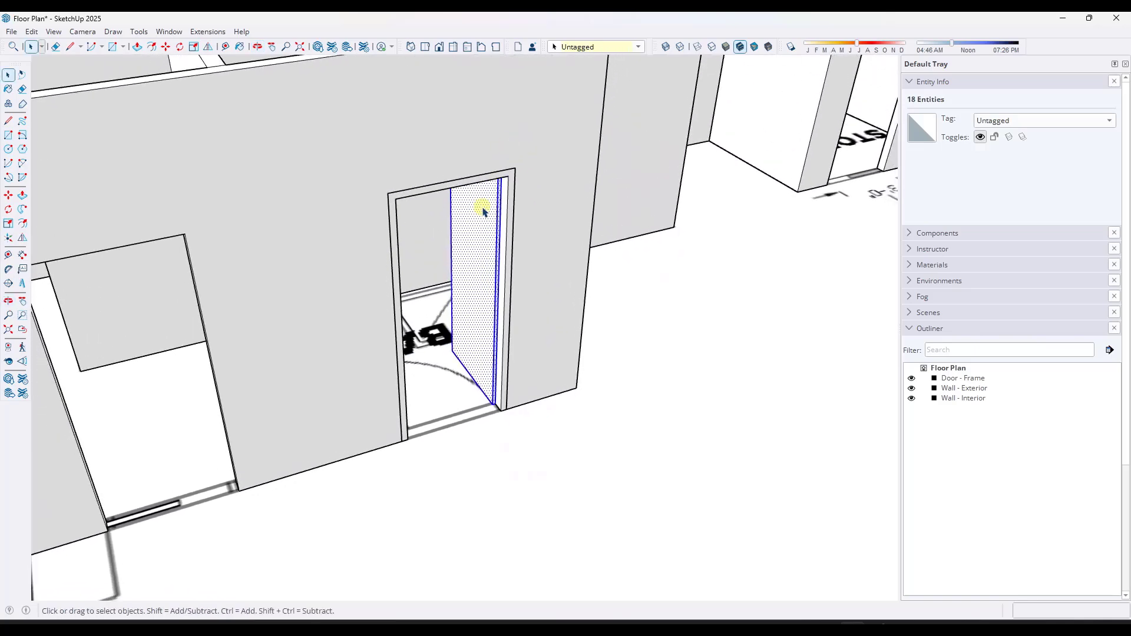
right_click(482, 210)
left_click(531, 124)
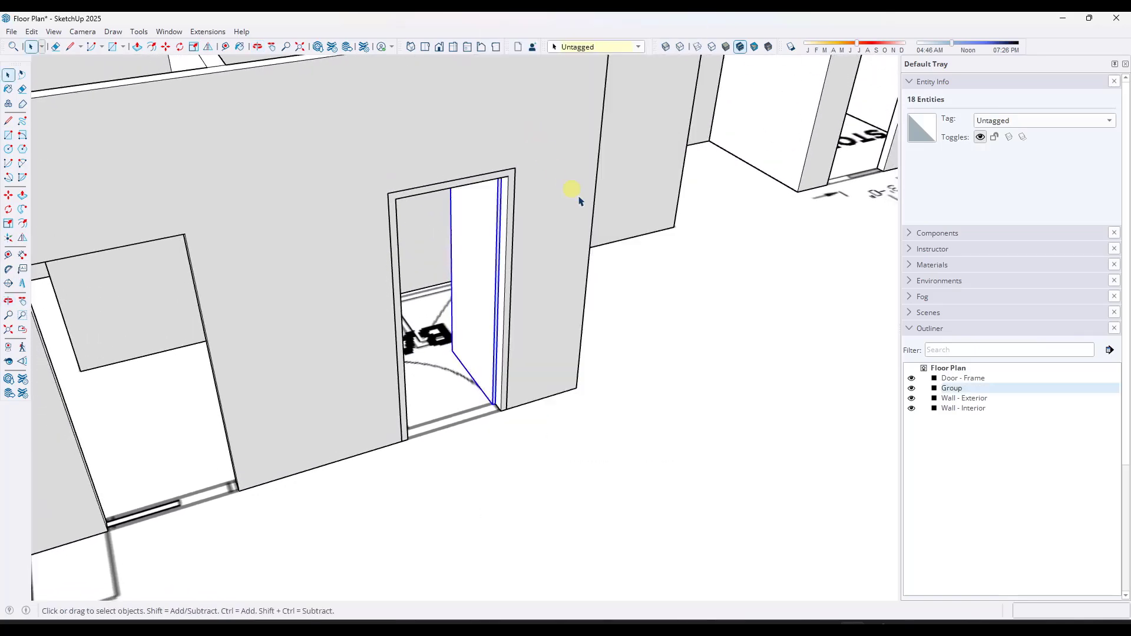
Step: Rename the new door panel group as "Door - Leaf" and clear the selection
right_click(954, 393)
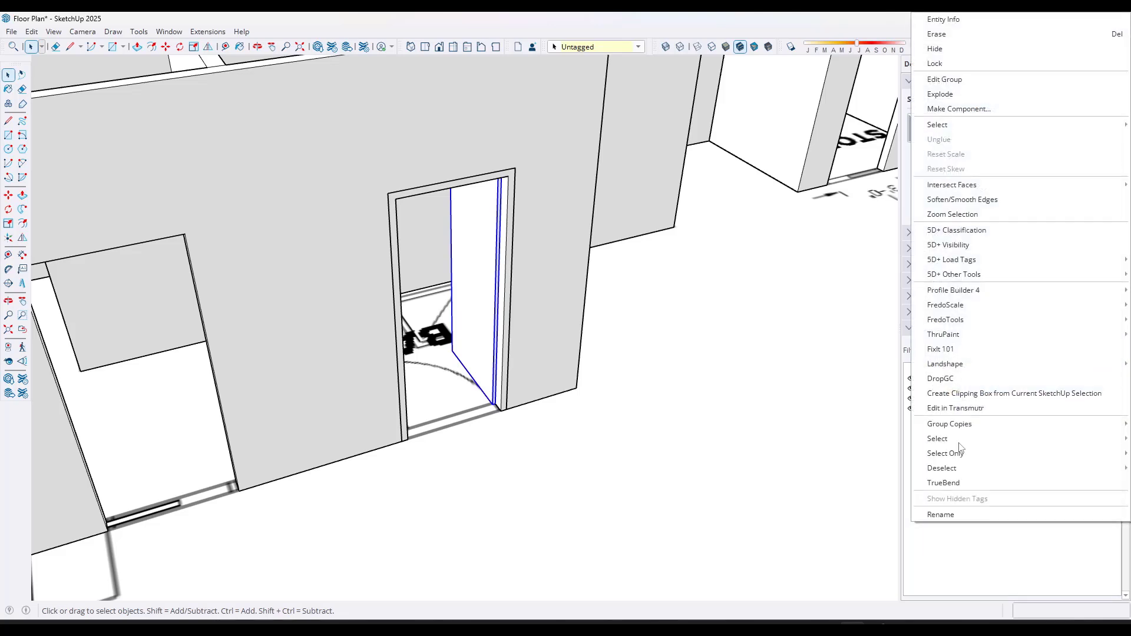
left_click(959, 518)
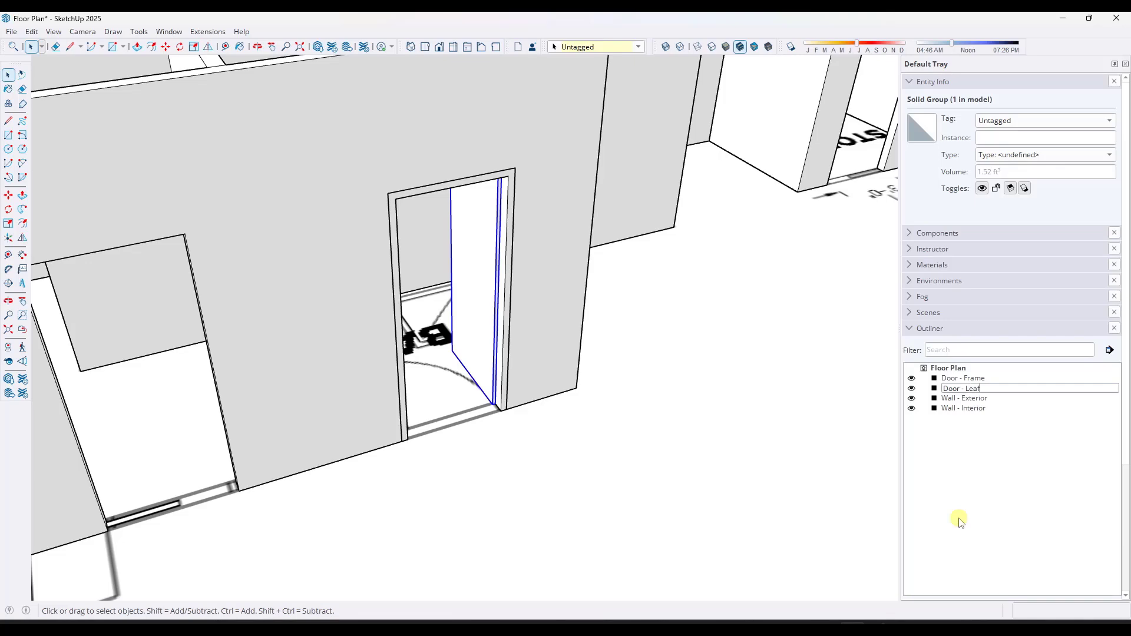
key("Return")
left_click(959, 523)
Step: Rotate the Door - Leaf group 90 degrees about its bottom hinge corner so it closes the bathroom doorway
scroll(645, 328, "down", 1)
middle_click_drag(645, 328, 598, 339)
scroll(492, 309, "up", 3)
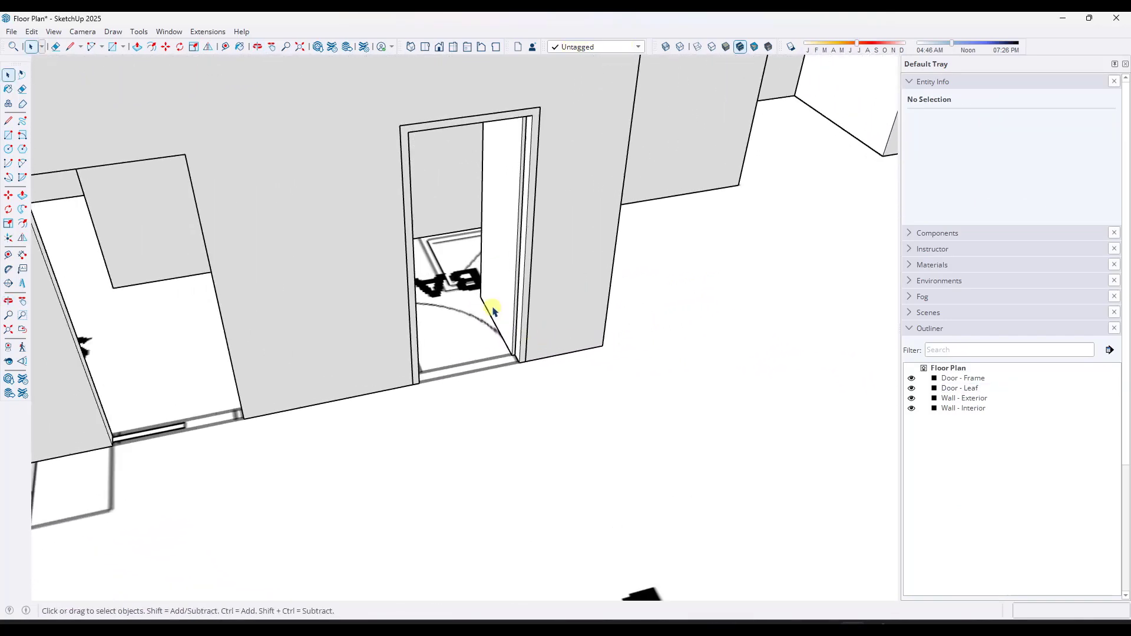
left_click(497, 297)
scroll(511, 333, "up", 2)
scroll(527, 359, "up", 2)
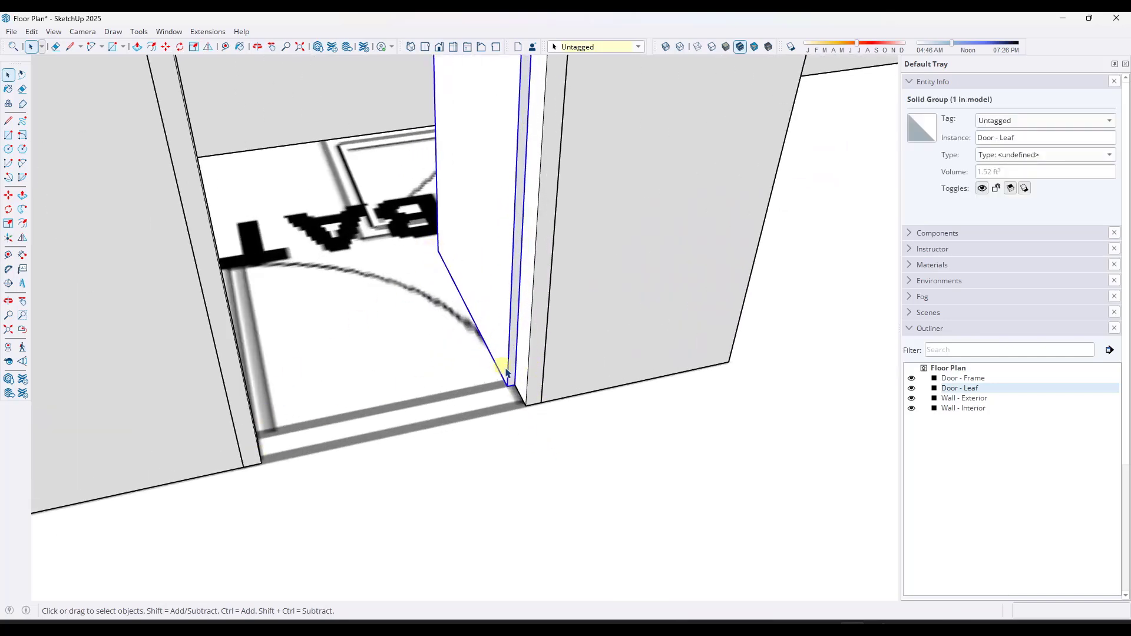
key("q")
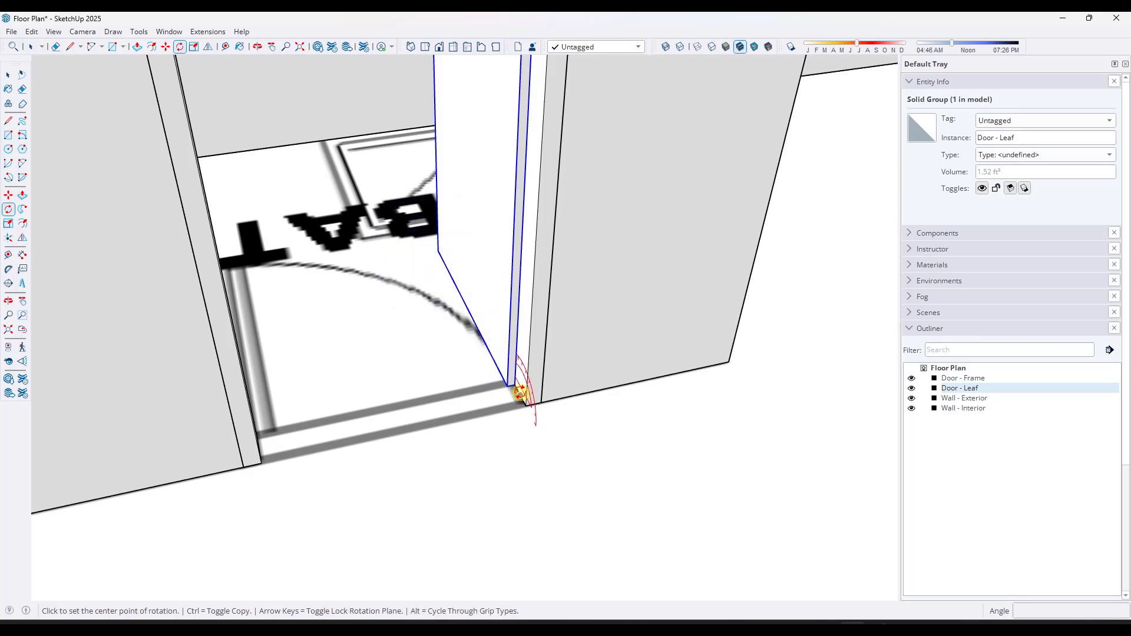
key("space")
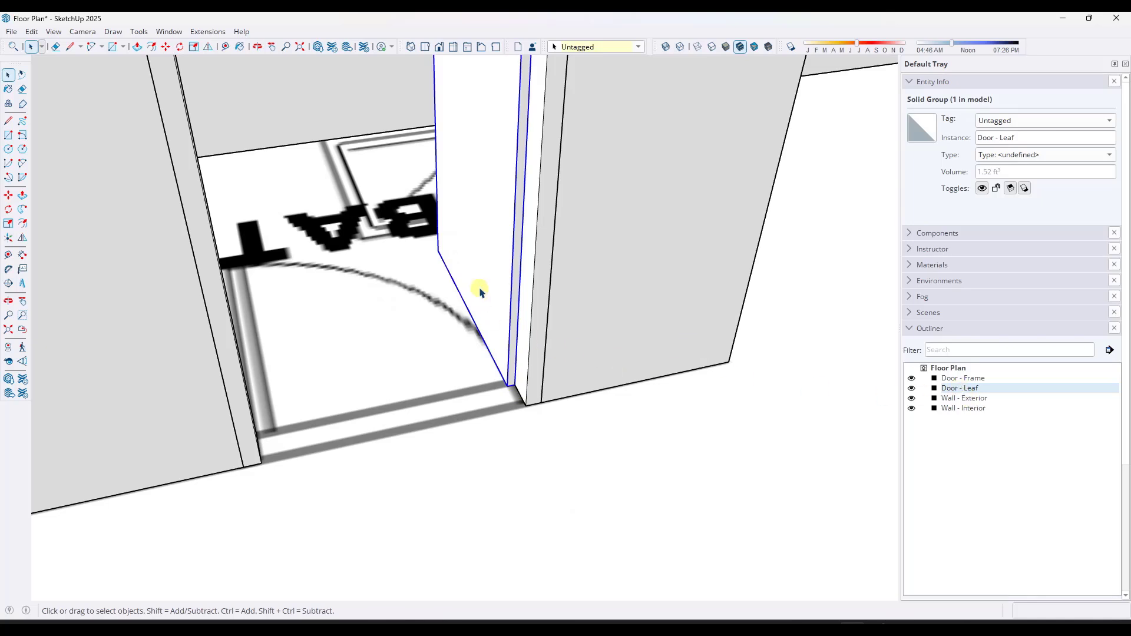
key("q")
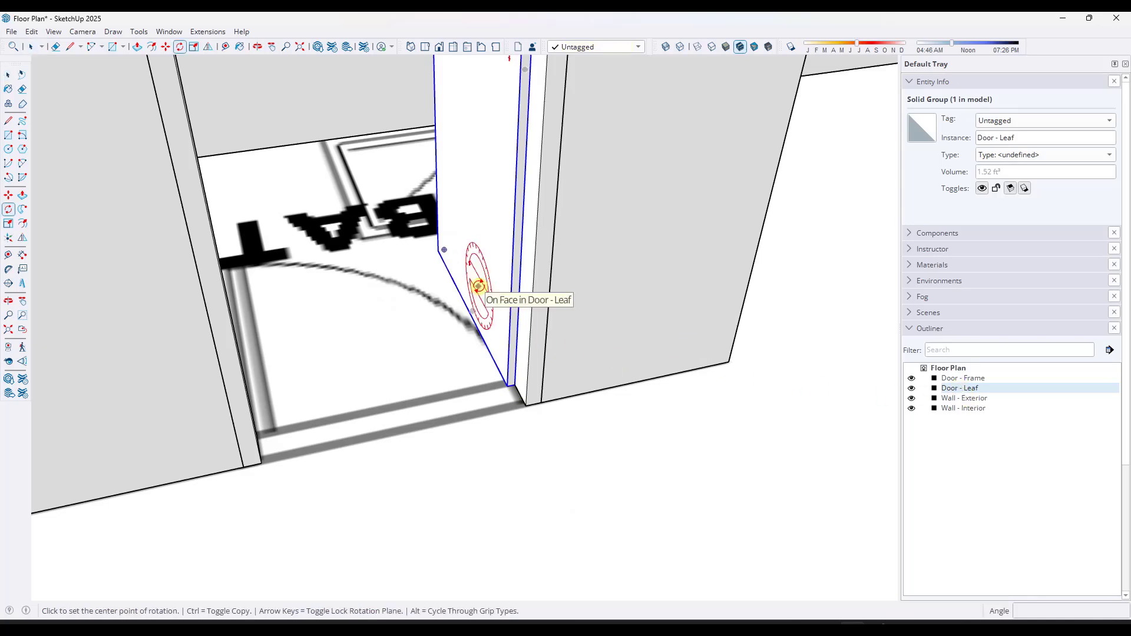
left_click(515, 385)
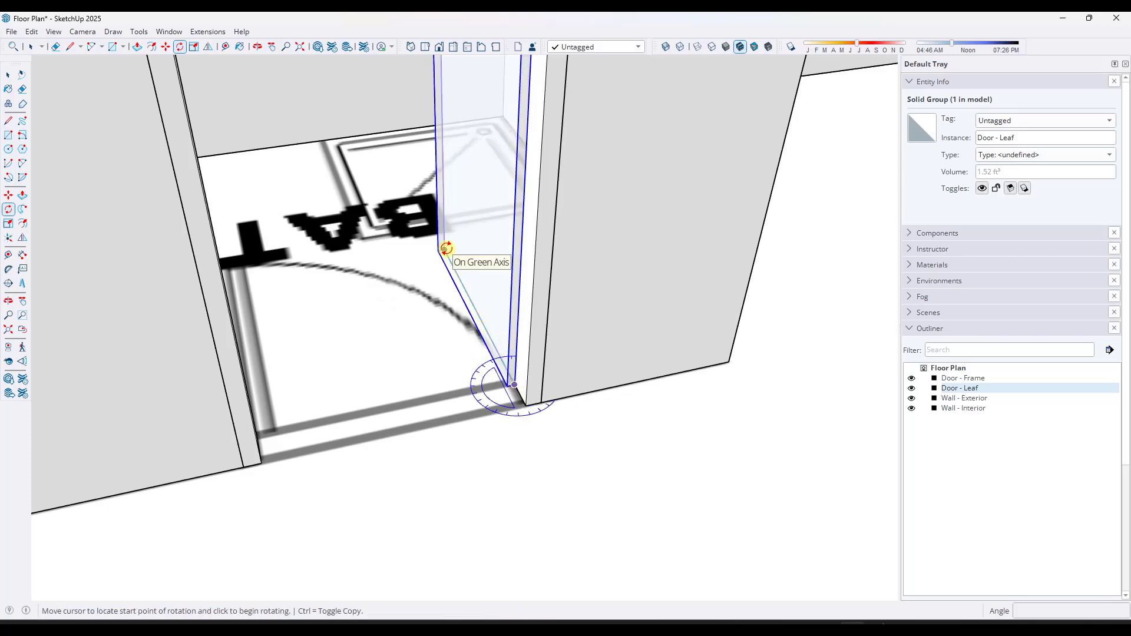
left_click(447, 249)
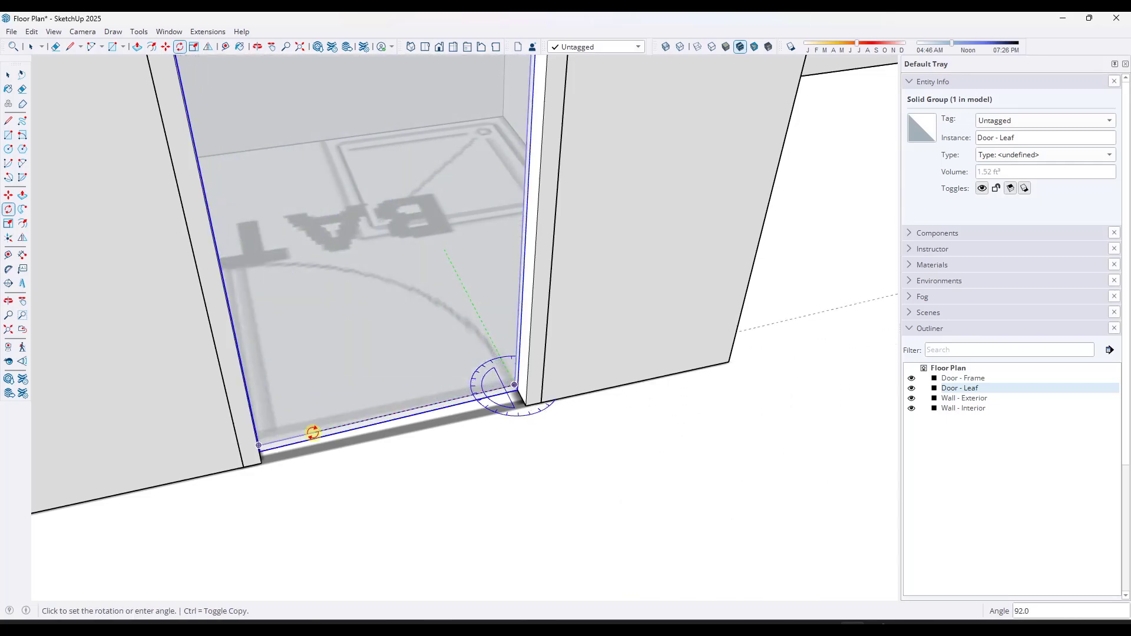
left_click(309, 425)
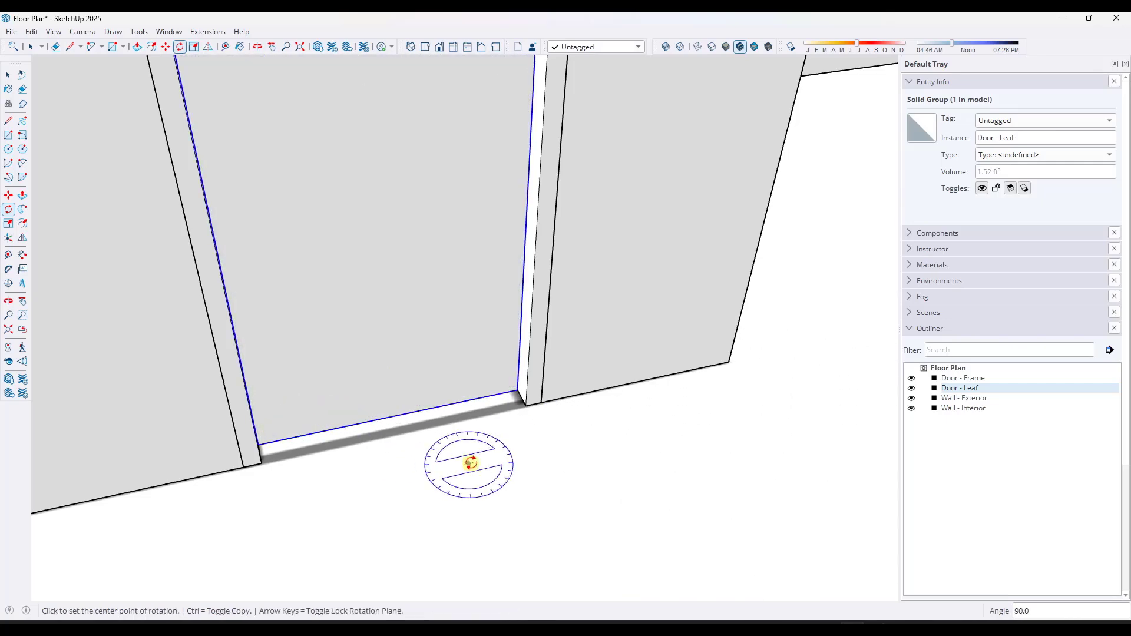
Step: Draw a thin 2'8" by 1" open-door outline on the bathroom floor, starting from the closed leaf's hinge-side corner and running along the green axis
scroll(465, 463, "down", 5)
middle_click_drag(387, 397, 1120, 589)
scroll(540, 381, "up", 3)
key("space")
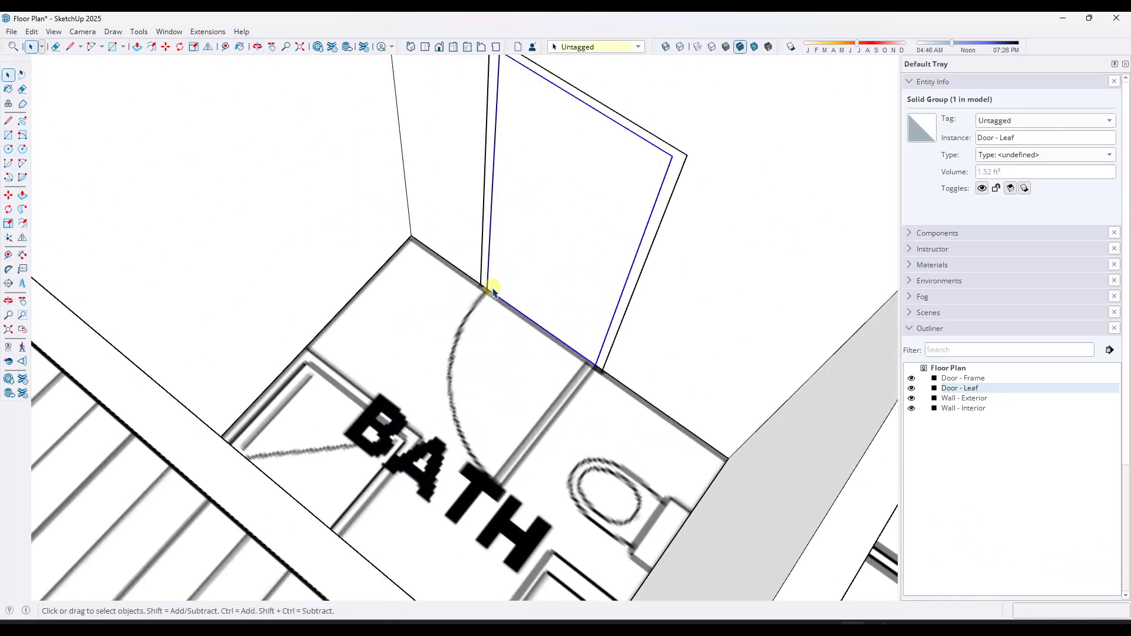
key("l")
scroll(485, 297, "up", 1)
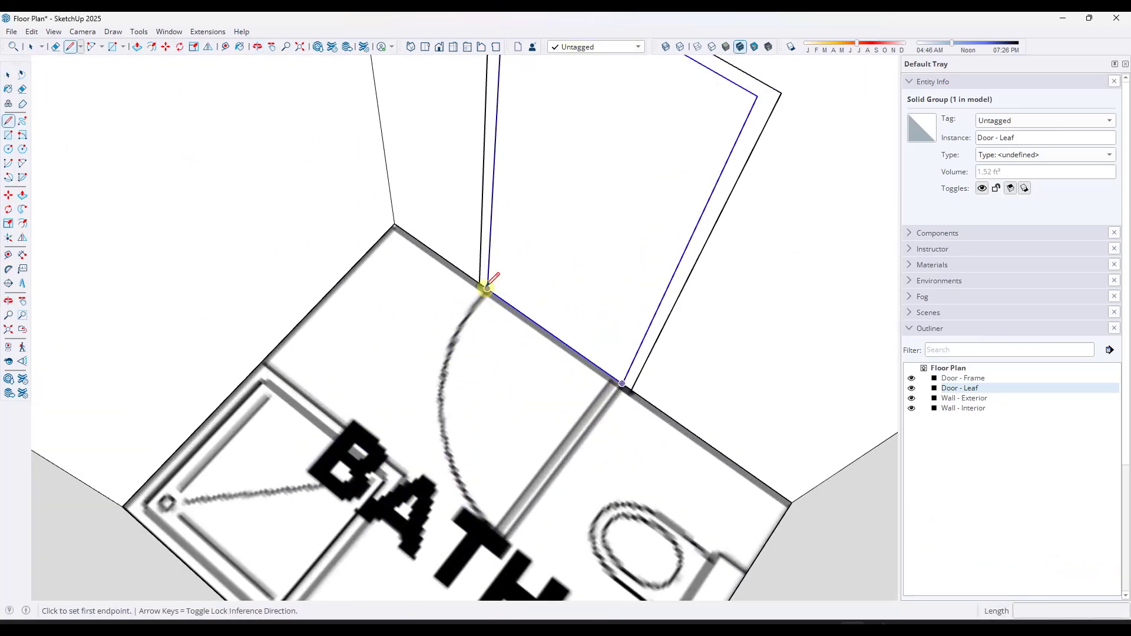
left_click(487, 289)
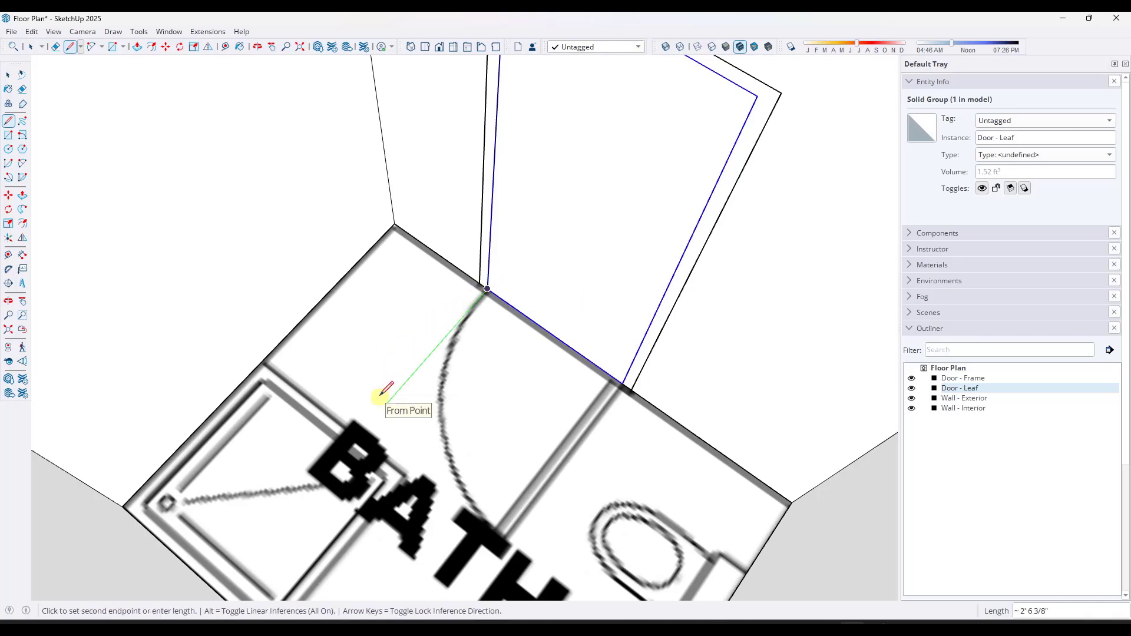
type("2'8")
key("Return")
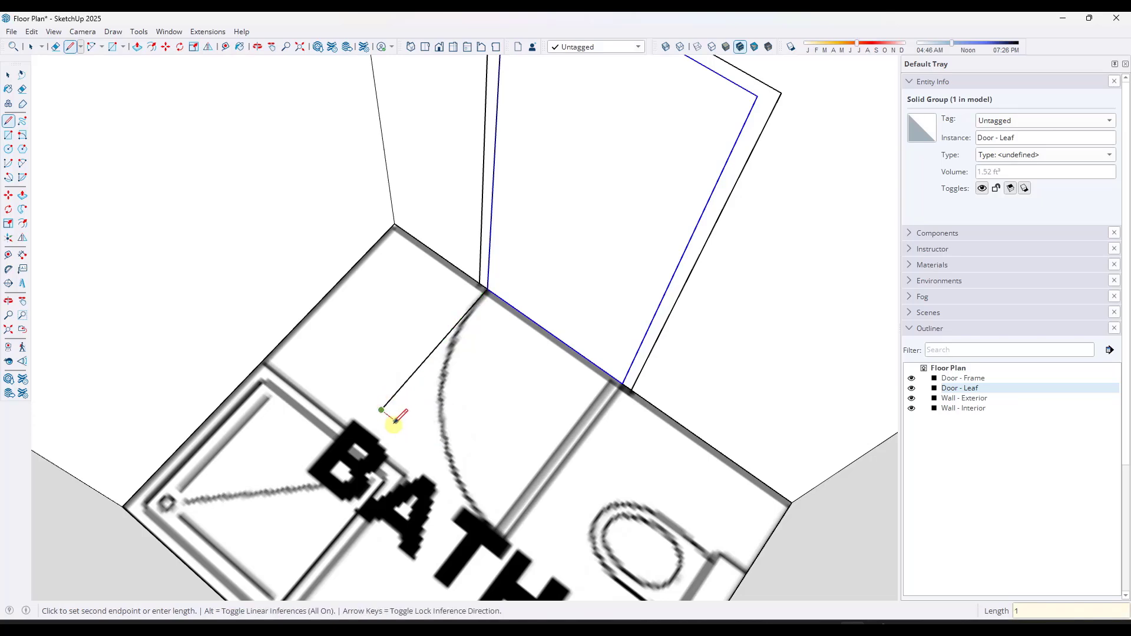
left_click(488, 298)
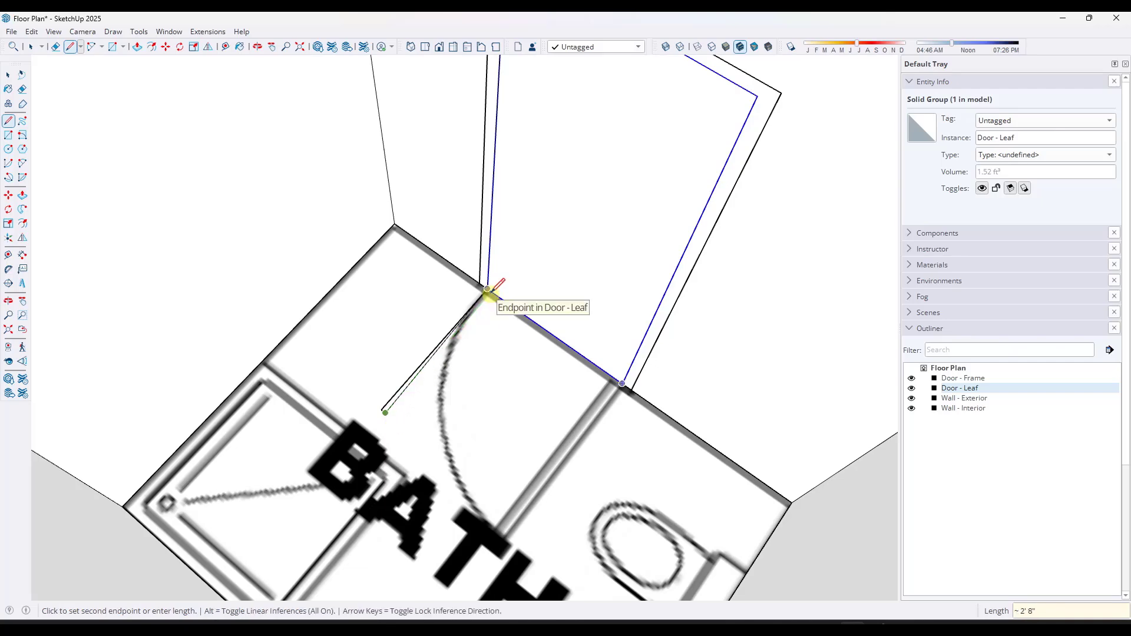
scroll(490, 294, "up", 4)
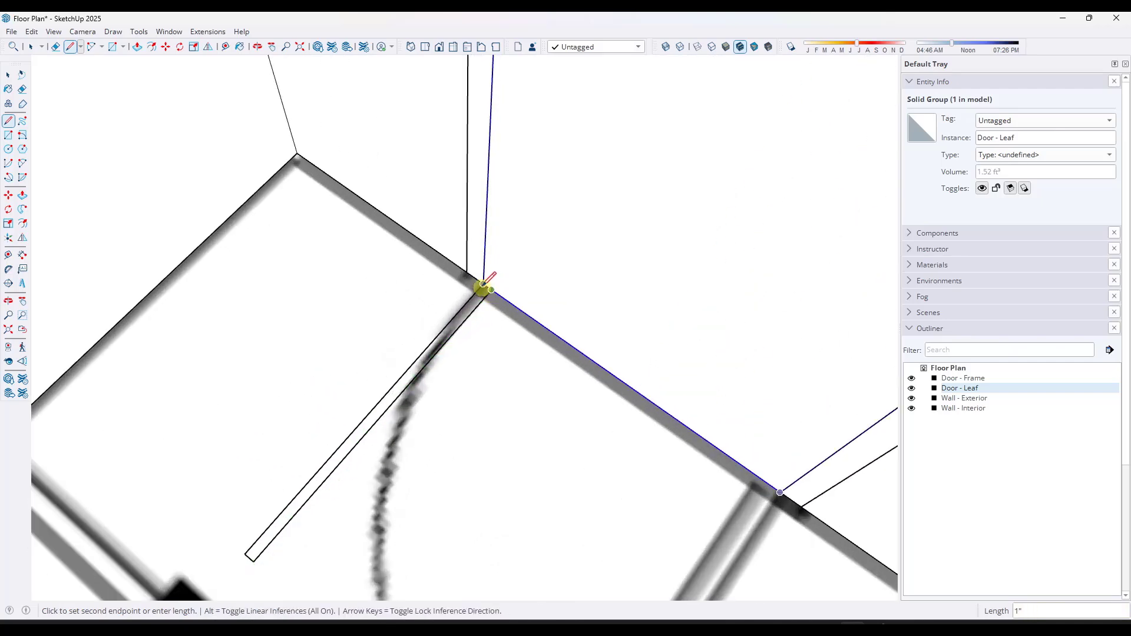
key("Escape")
Step: Draw the door swing arc from the free end of the floor outline to the latch-side corner of the closed leaf
key("a")
scroll(369, 369, "down", 3)
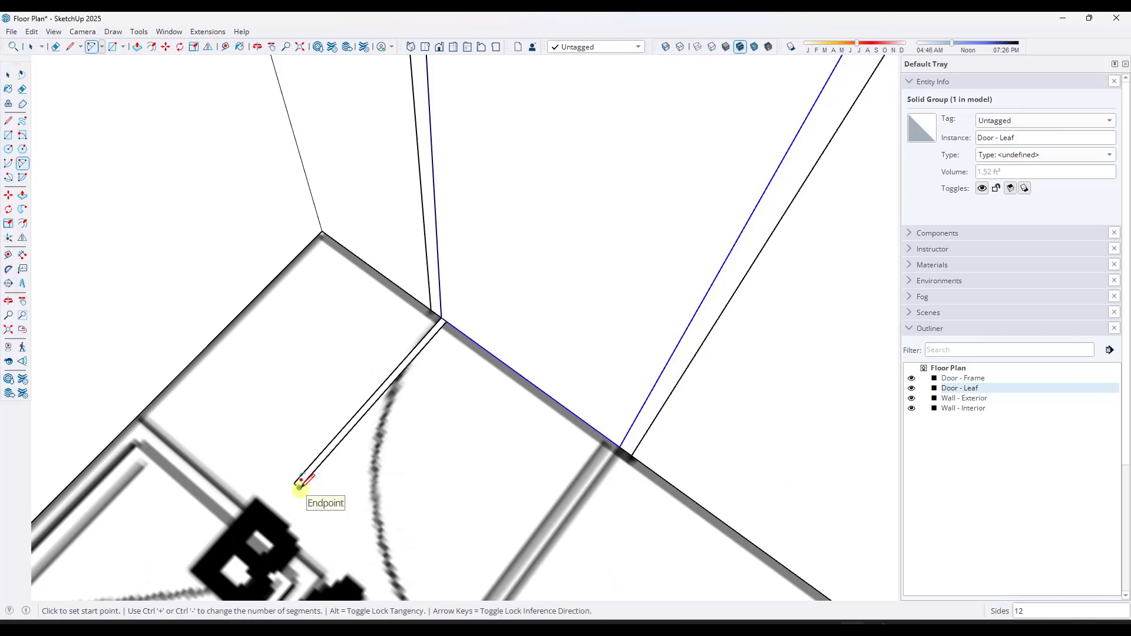
left_click(300, 487)
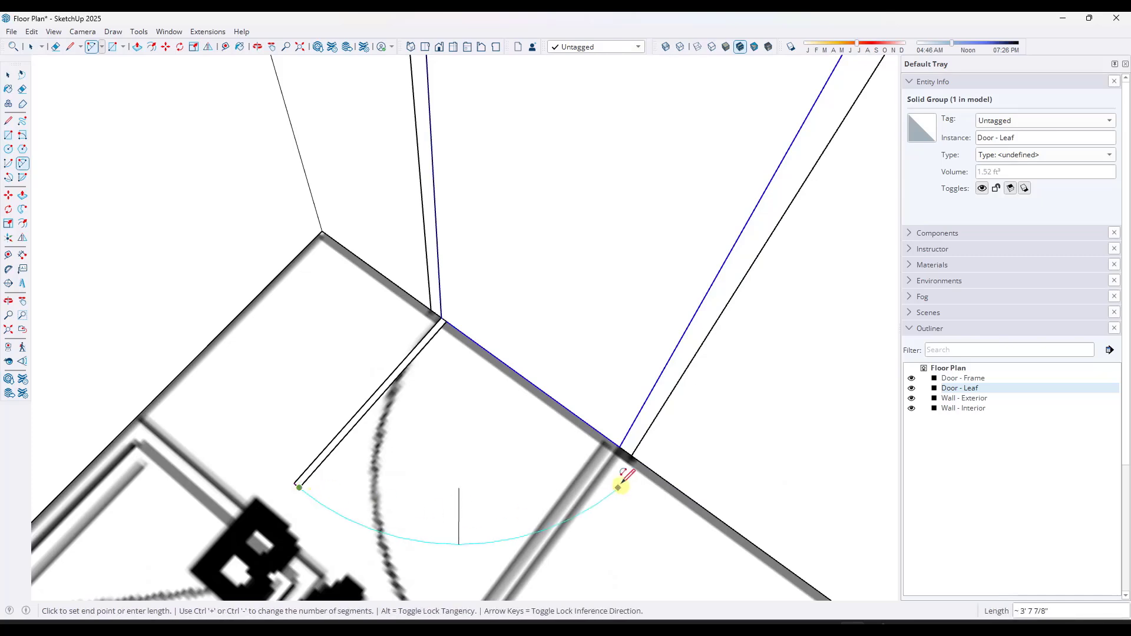
left_click(620, 448)
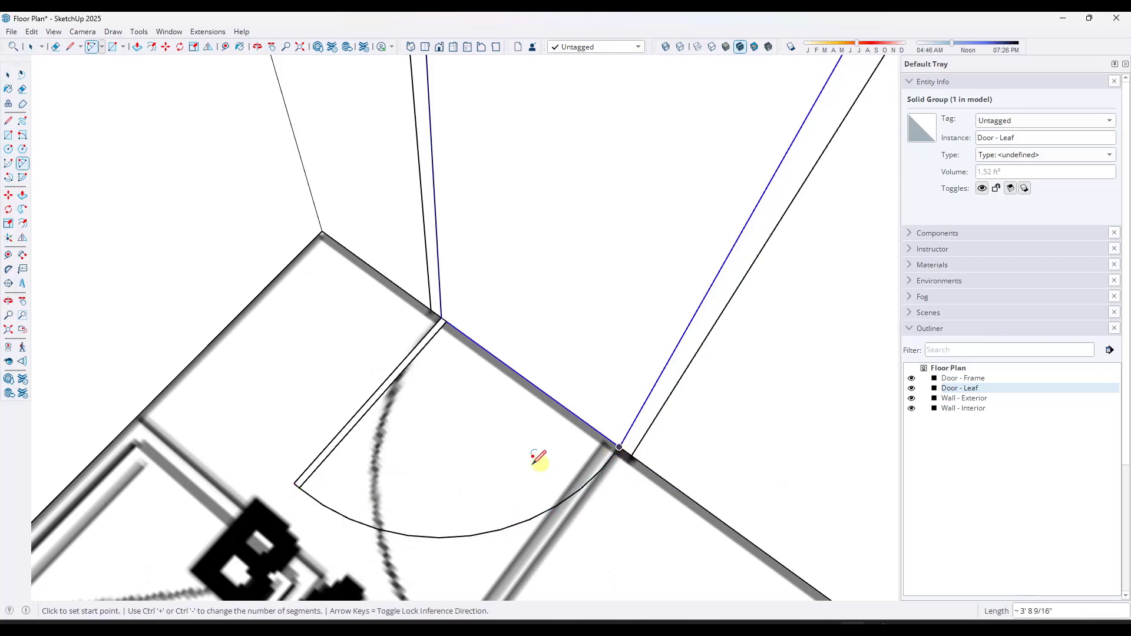
key("space")
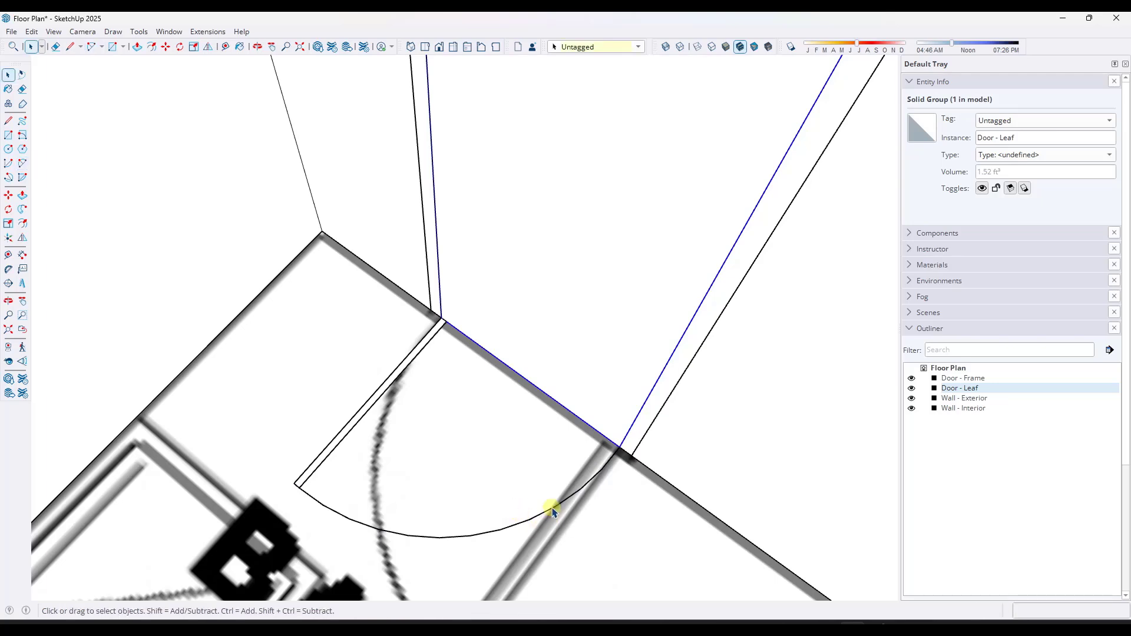
Step: Group the floor outline together with the swing arc and name the group "Door - Swing"
middle_click_drag(542, 516, 497, 452)
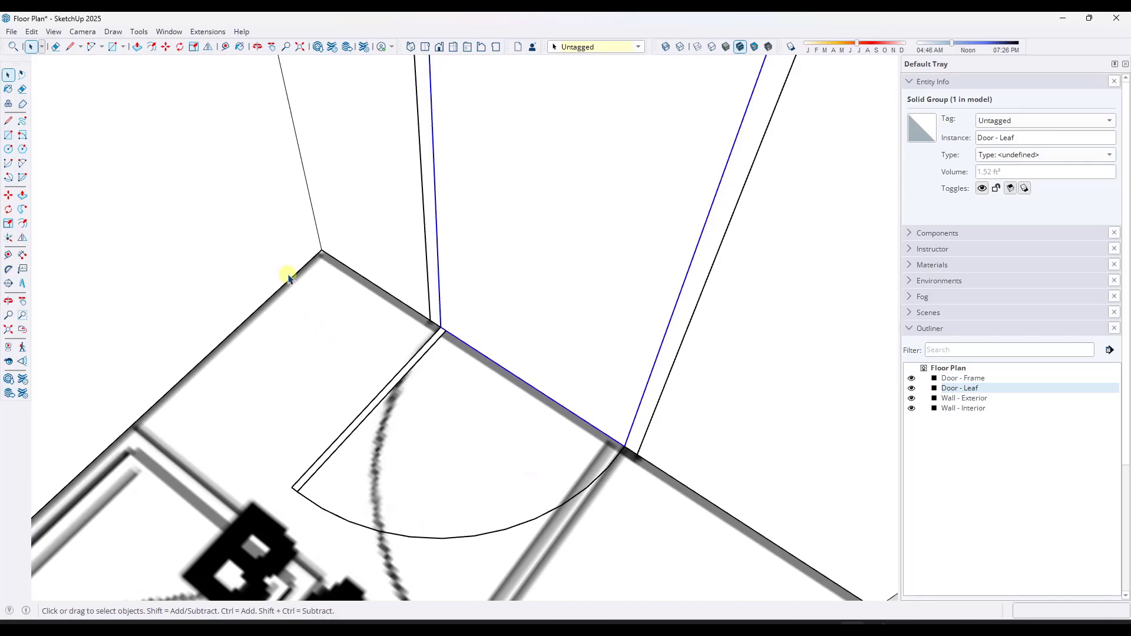
left_click_drag(261, 266, 657, 586)
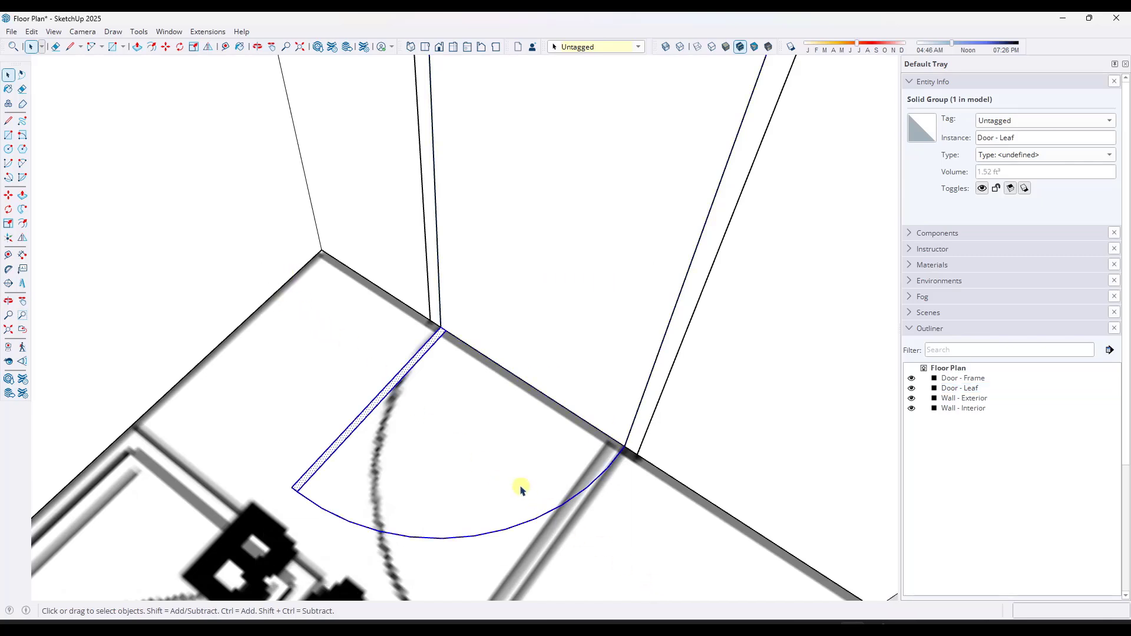
right_click(374, 403)
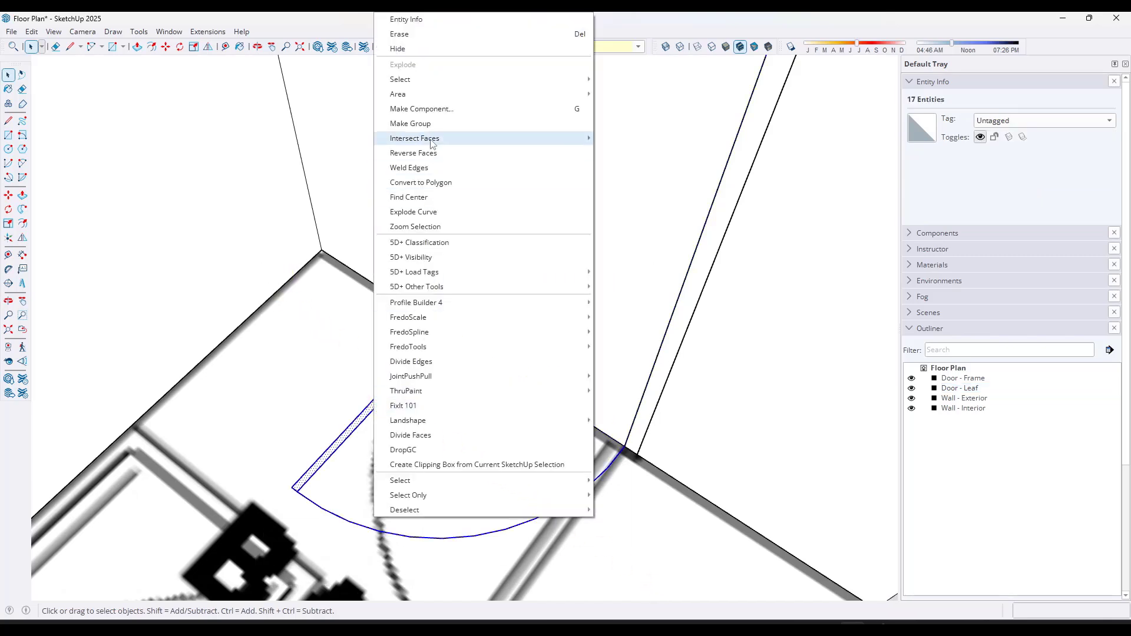
left_click(425, 124)
left_click(949, 399)
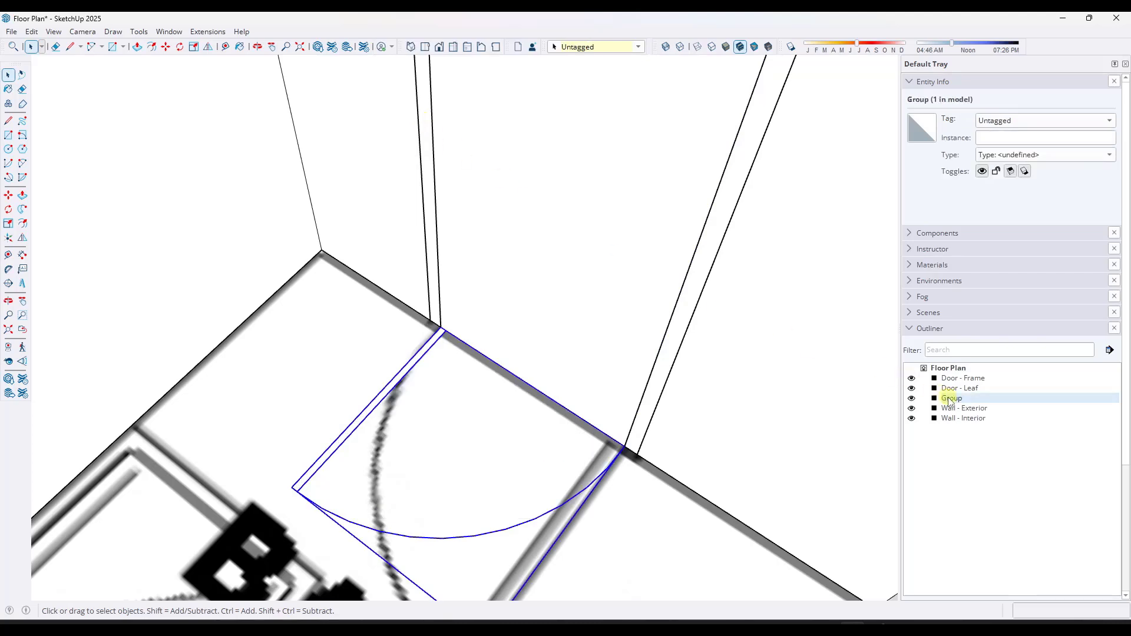
right_click(953, 398)
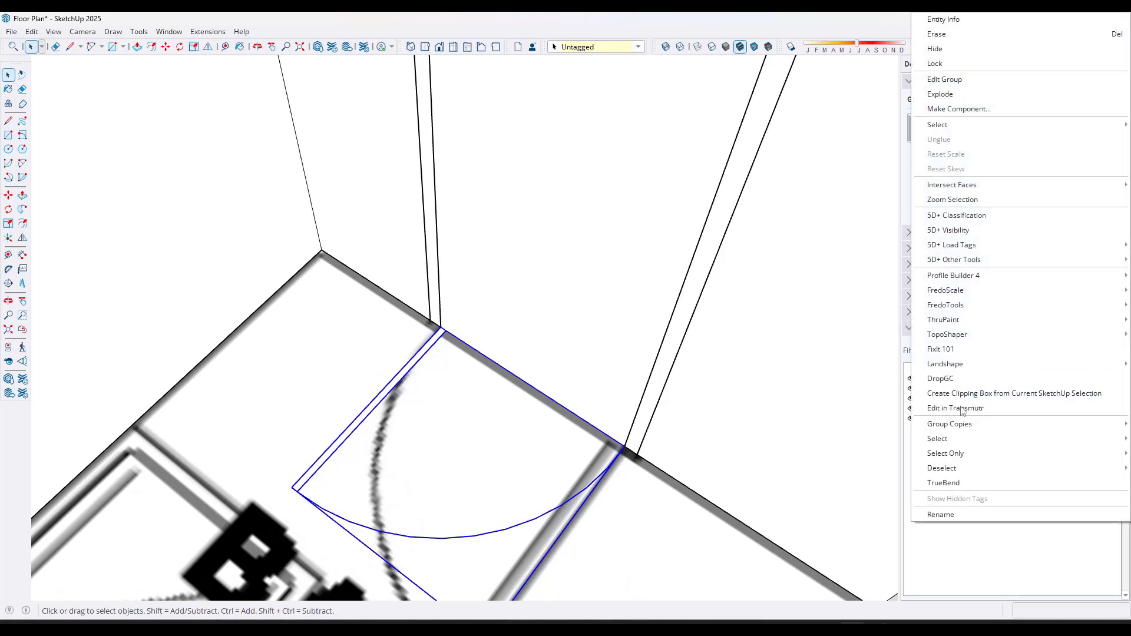
left_click(951, 516)
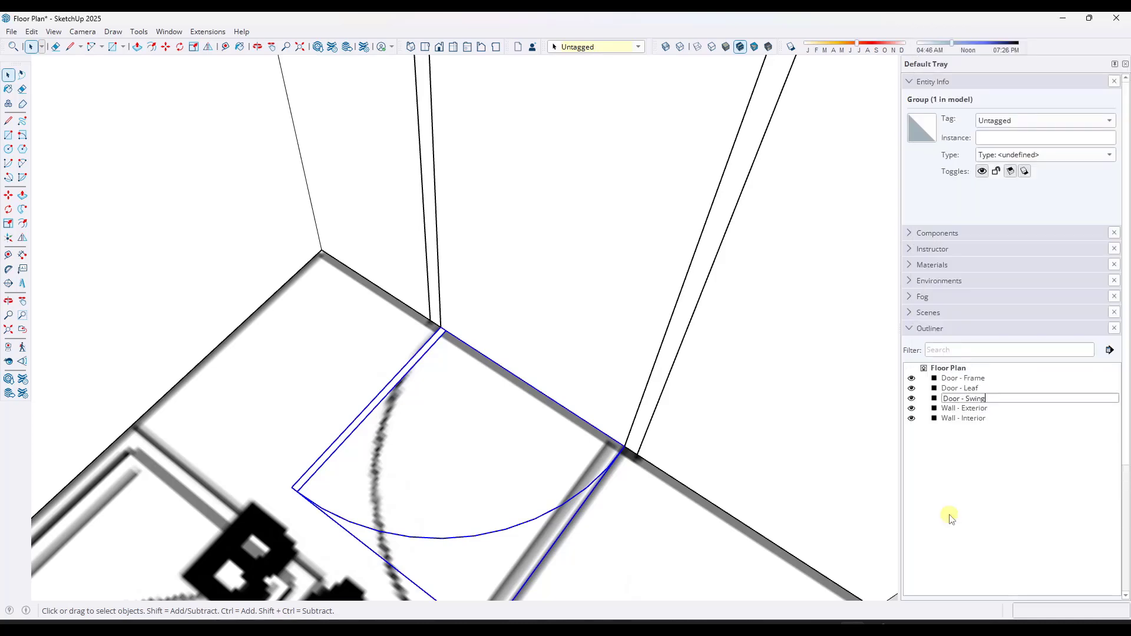
key("Return")
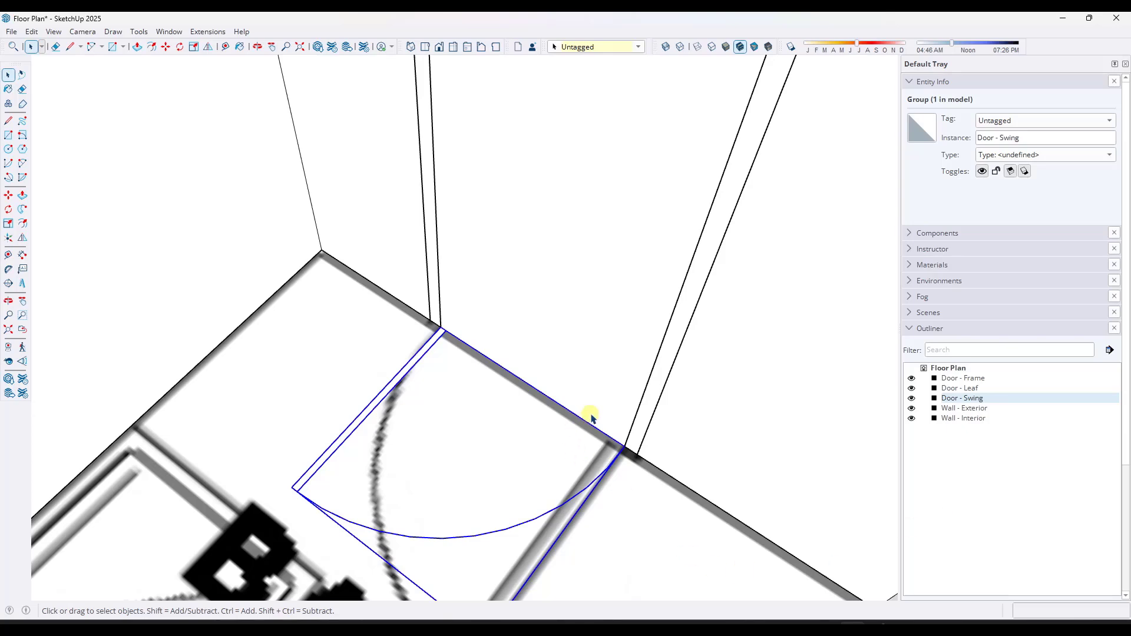
Step: Combine the Door - Frame, Door - Leaf and Door - Swing groups into a component named "Door - 3' x 7'", replacing the selection, and deselect it
left_click(630, 300)
left_click(557, 510)
scroll(565, 468, "down", 4)
middle_click_drag(769, 417, 592, 474)
scroll(592, 475, "down", 3)
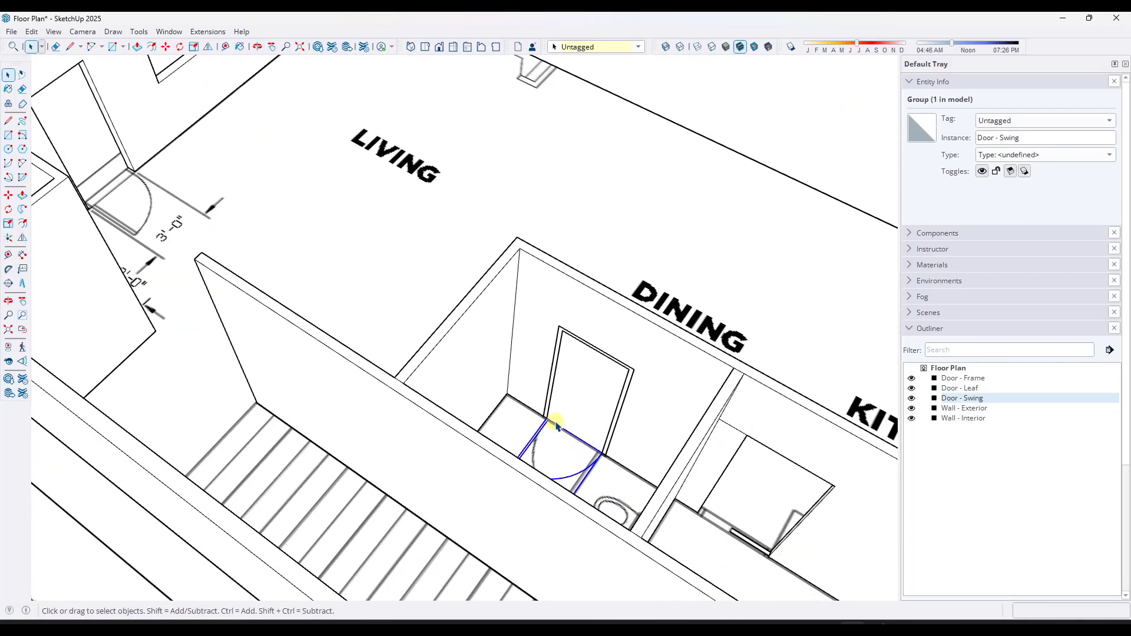
left_click_drag(490, 290, 662, 531)
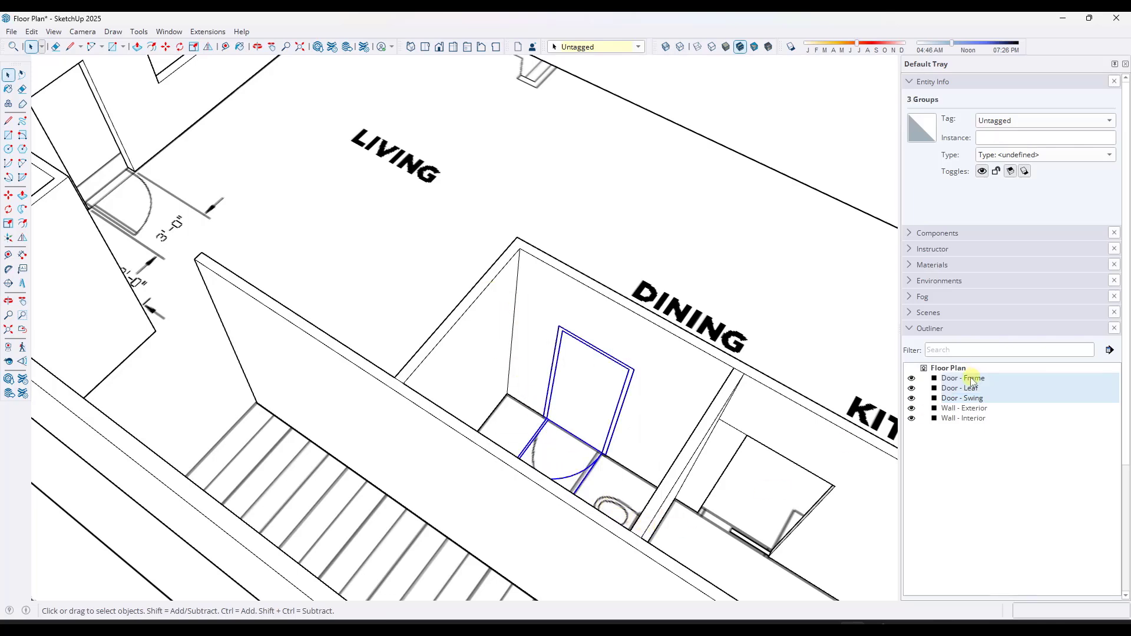
scroll(653, 462, "up", 5)
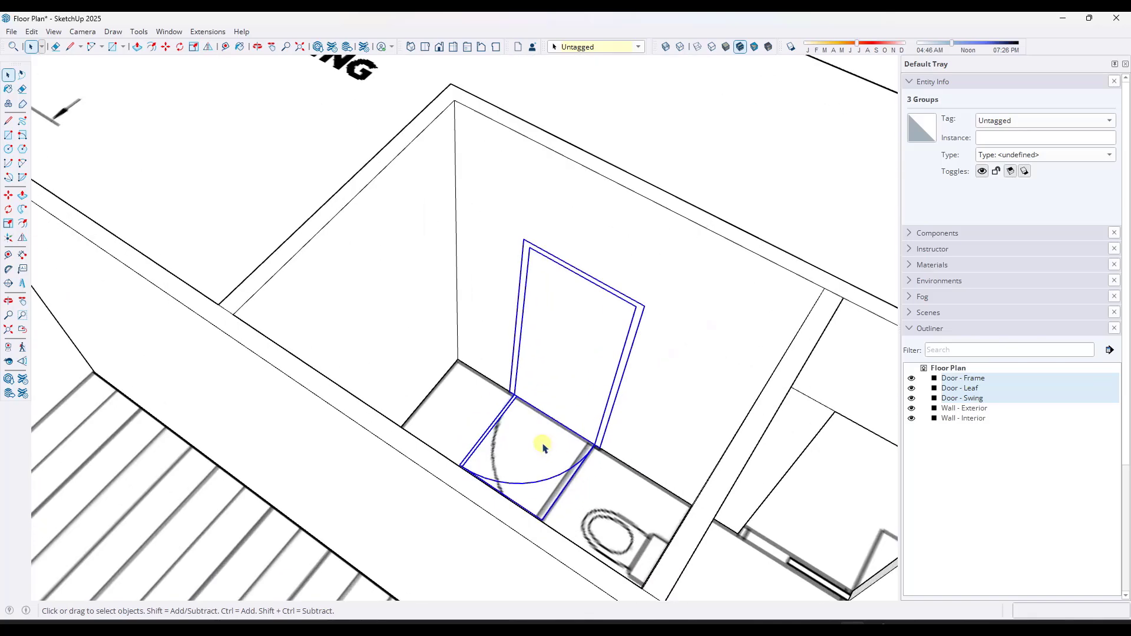
middle_click_drag(543, 445, 529, 452)
right_click(559, 346)
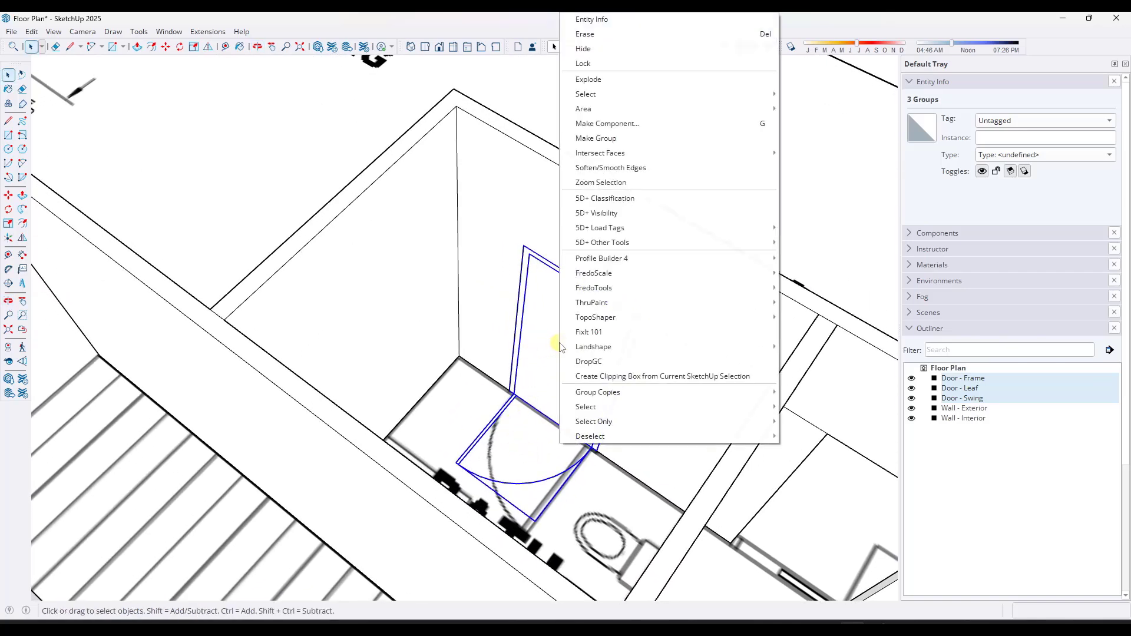
left_click(596, 126)
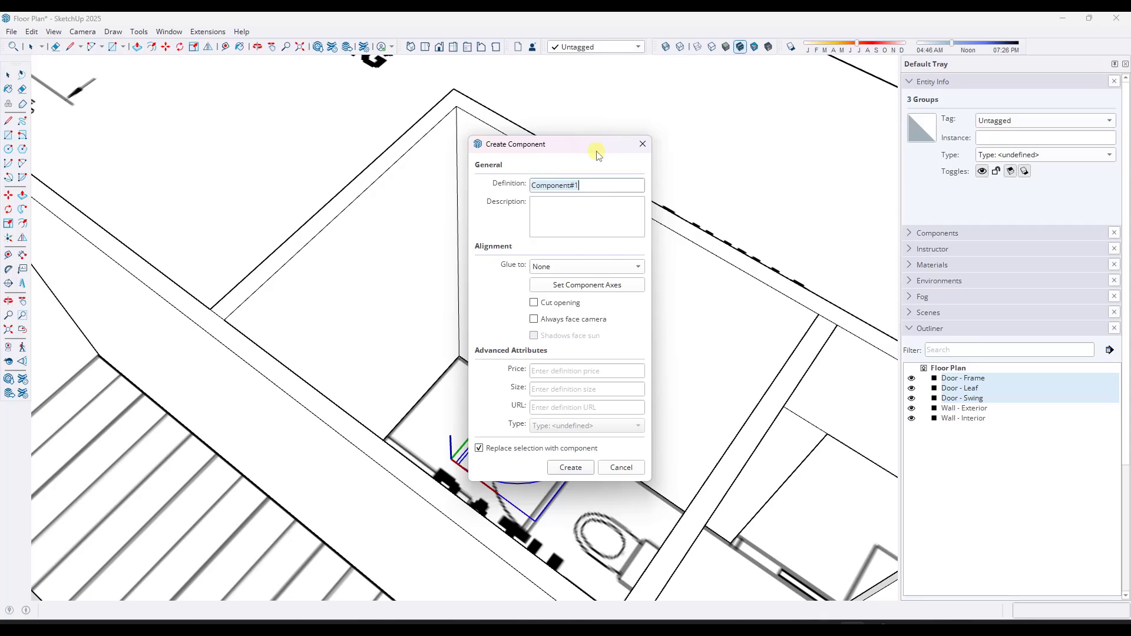
type("Door - 3' x 7")
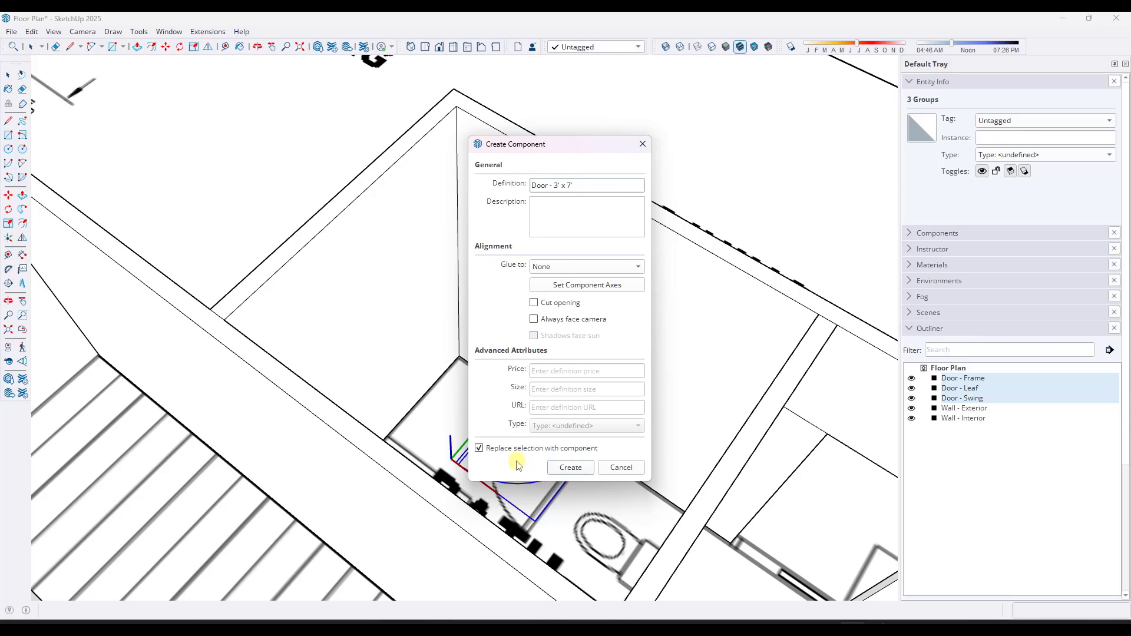
left_click(569, 468)
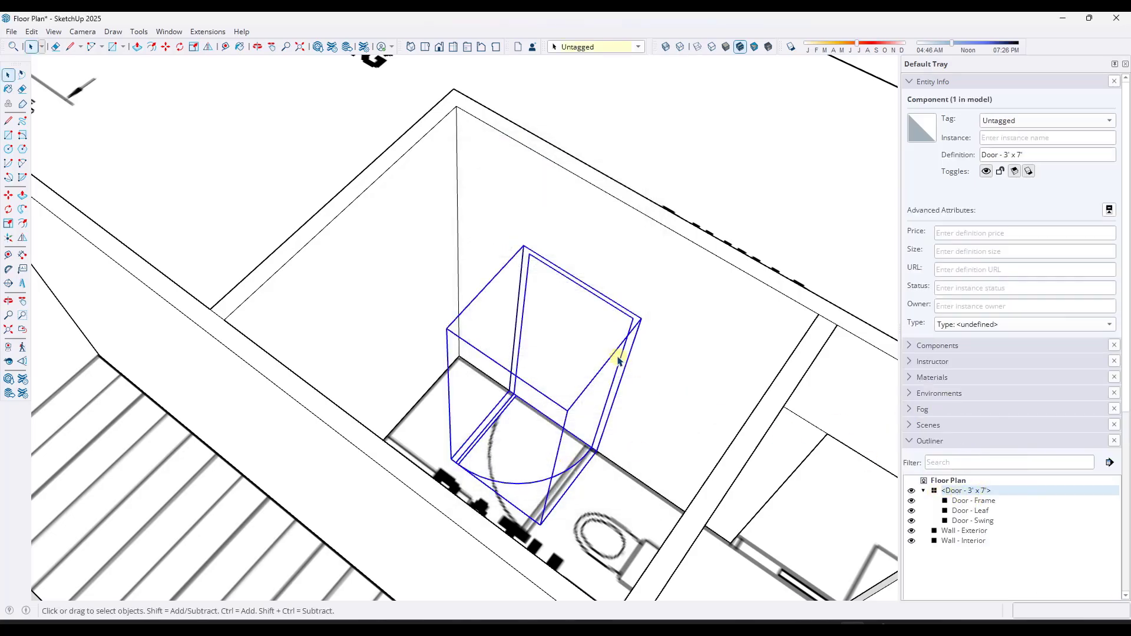
middle_click_drag(618, 360, 325, 290)
left_click_drag(47, 294, 677, 308)
key("ctrl+t")
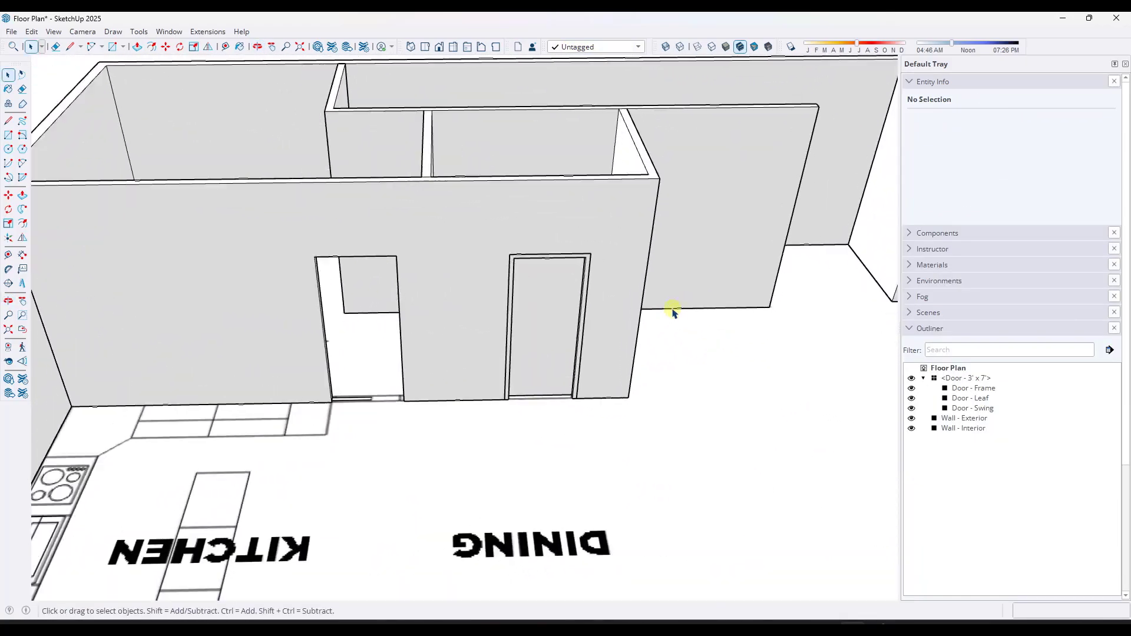
Step: Create a new tag named "ARCH - Door - Leaf"
key("space")
scroll(608, 308, "up", 3)
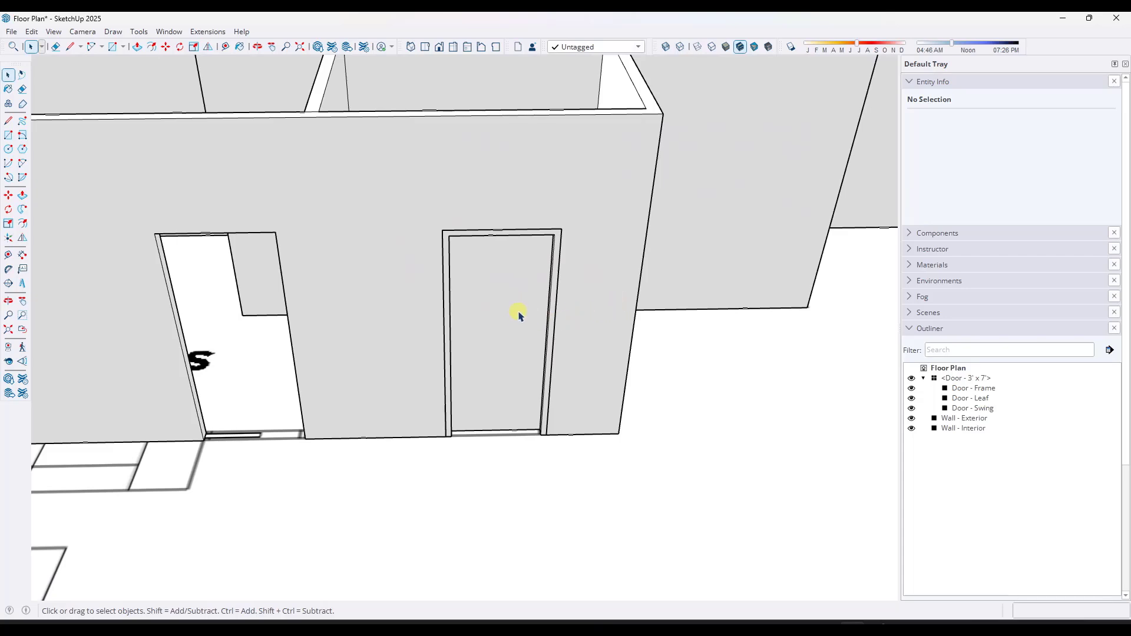
middle_click_drag(519, 315, 637, 331)
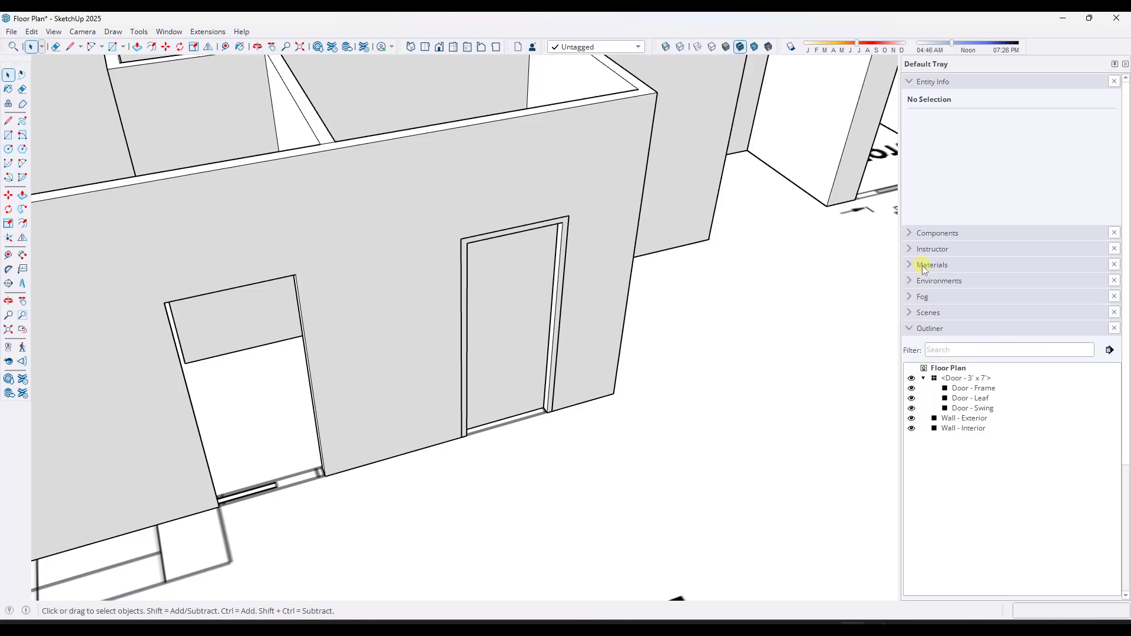
scroll(949, 318, "down", 3)
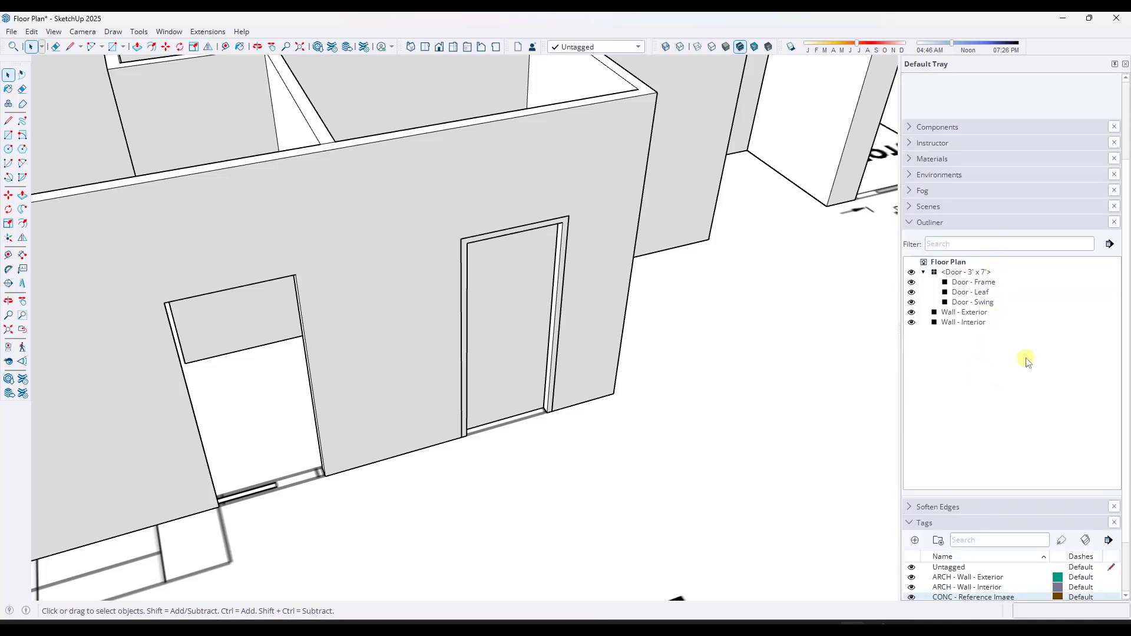
scroll(1002, 383, "down", 3)
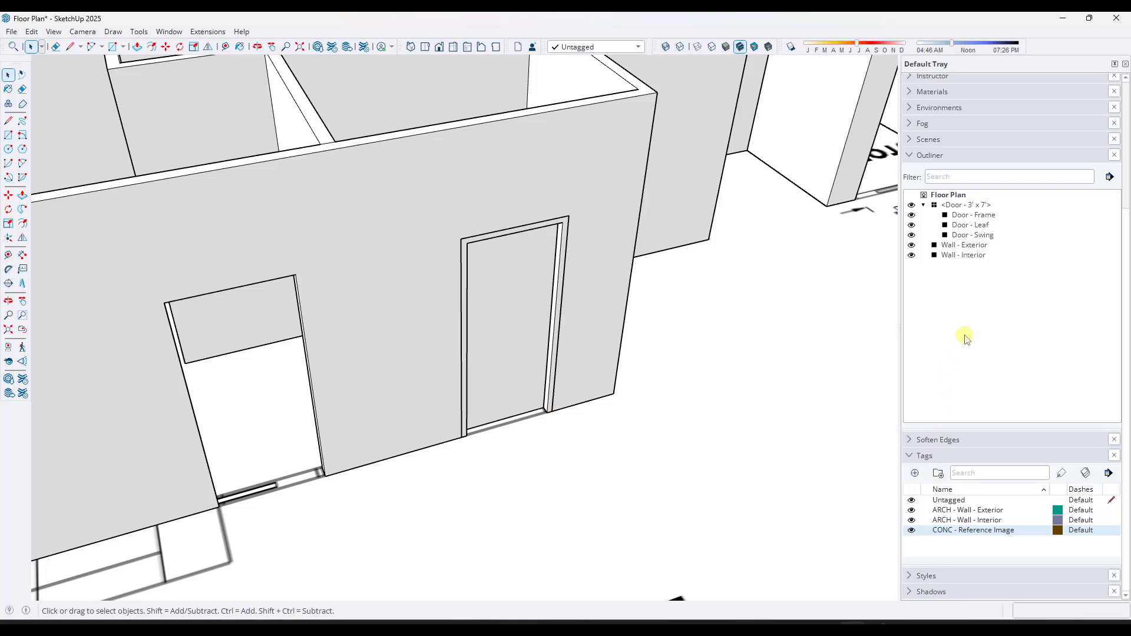
left_click(917, 474)
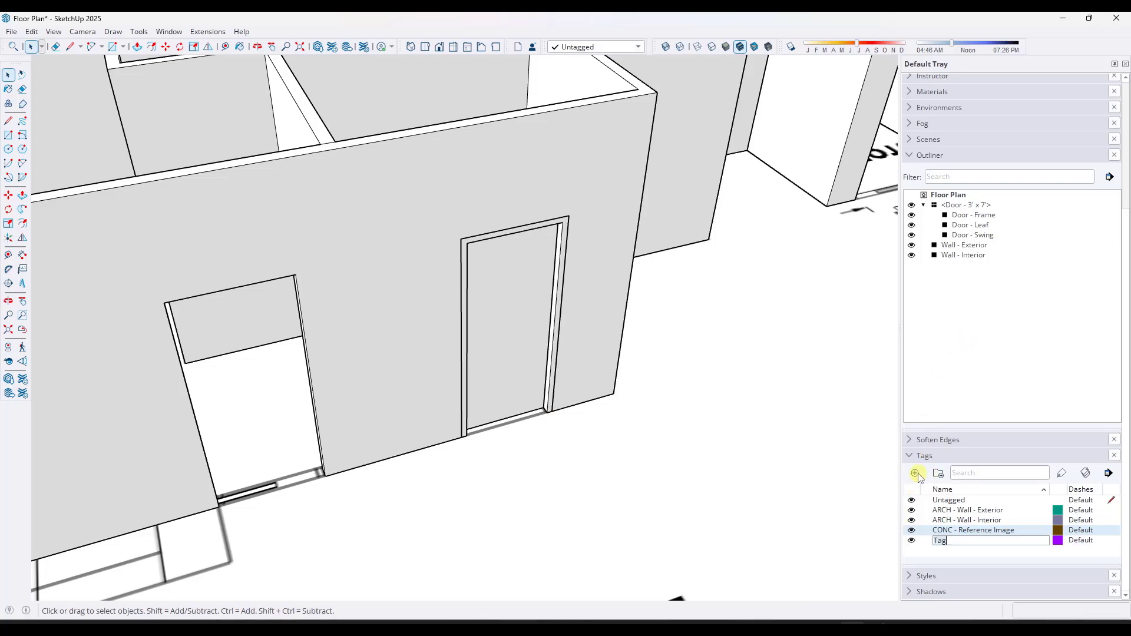
left_click(973, 533)
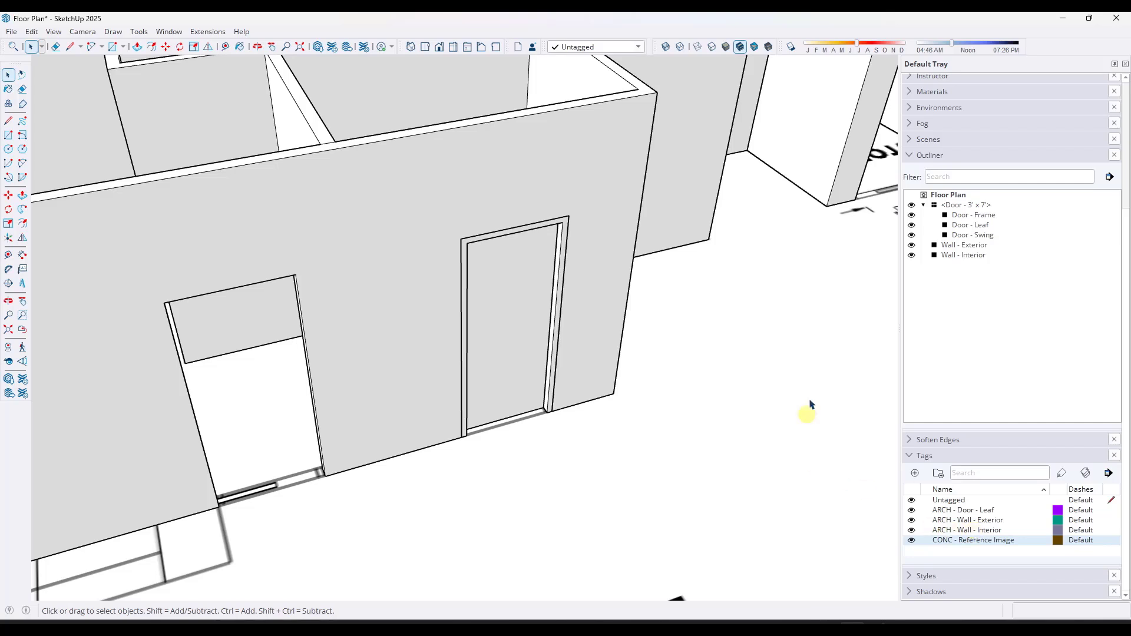
Step: Assign the tag "ARCH - Door - Leaf" to the Door - Leaf group inside the door component
left_click(967, 228)
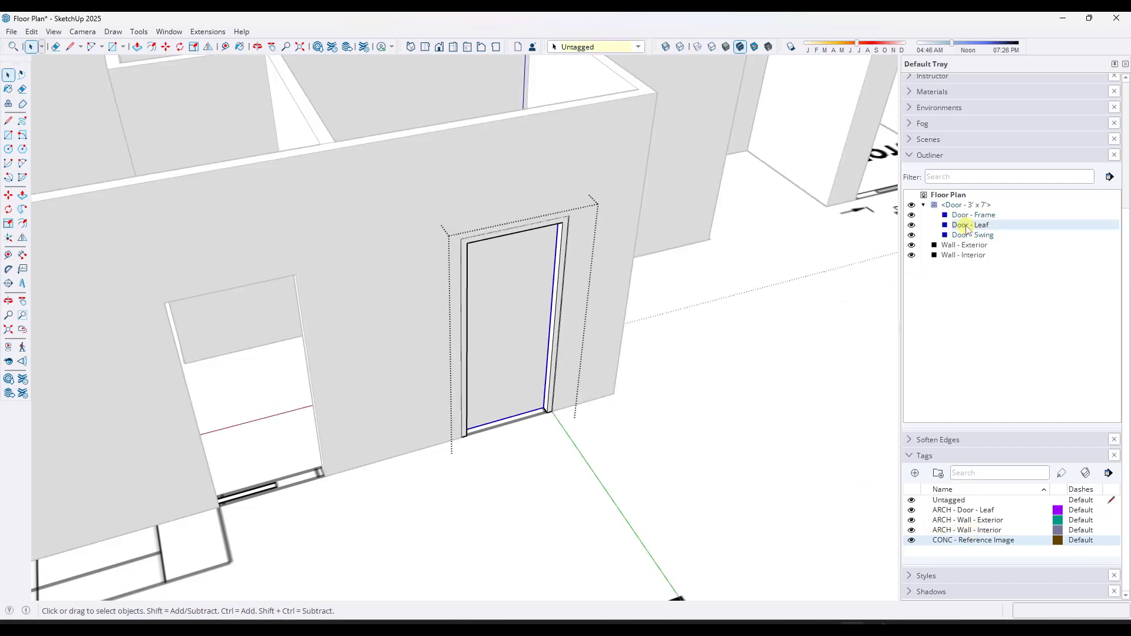
left_click(1030, 123)
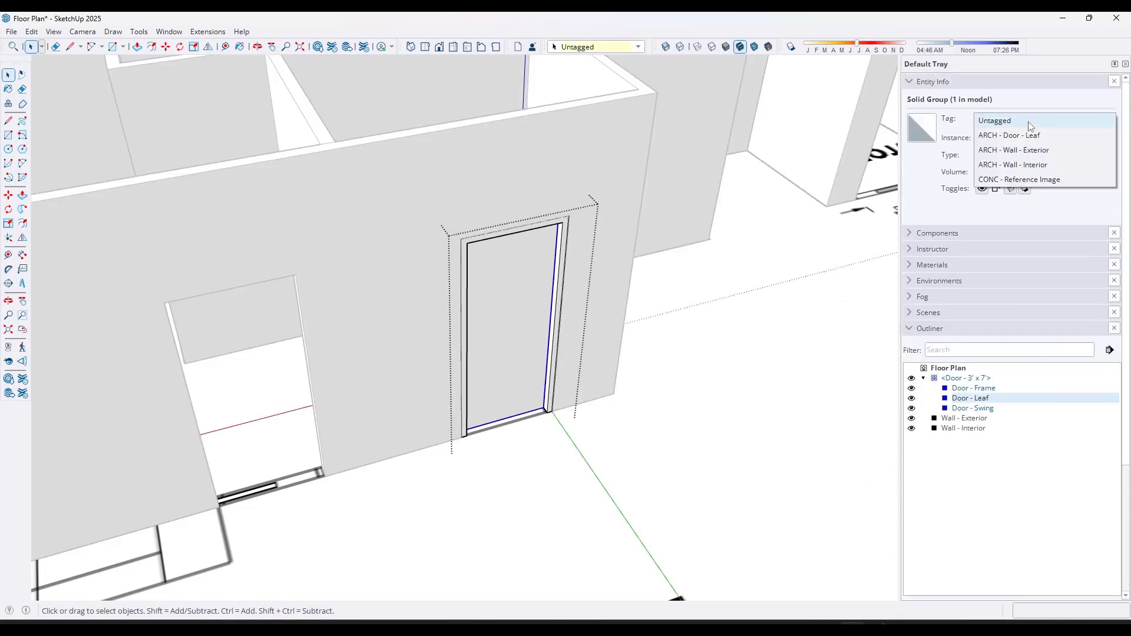
left_click(1028, 136)
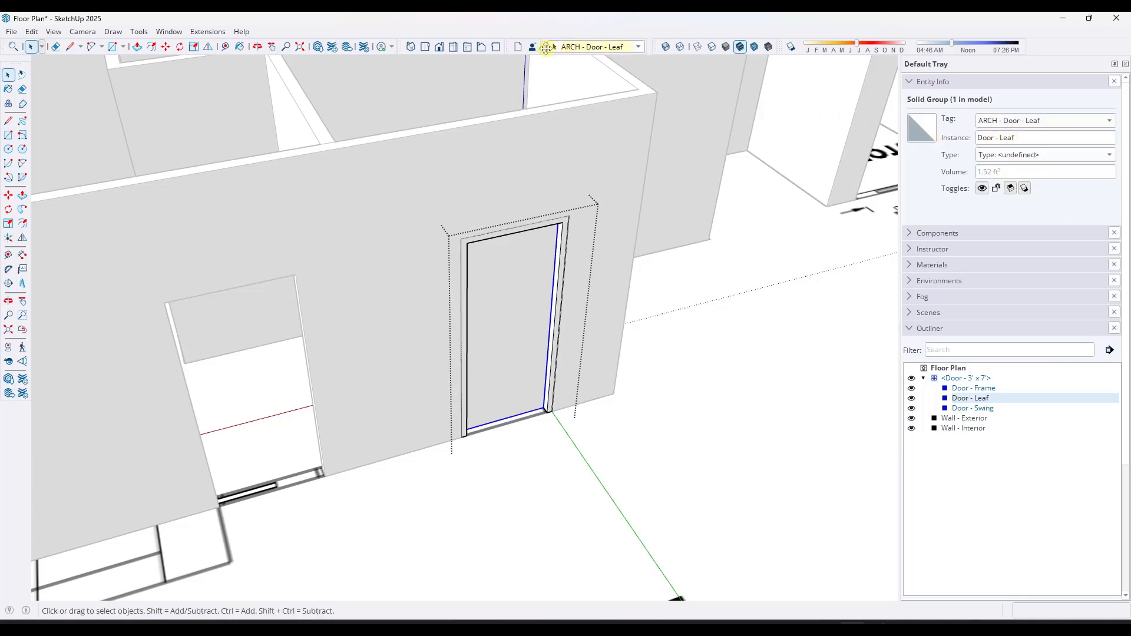
mouse_move(544, 47)
left_mouse_down()
mouse_move(545, 88)
mouse_move(547, 47)
left_mouse_up()
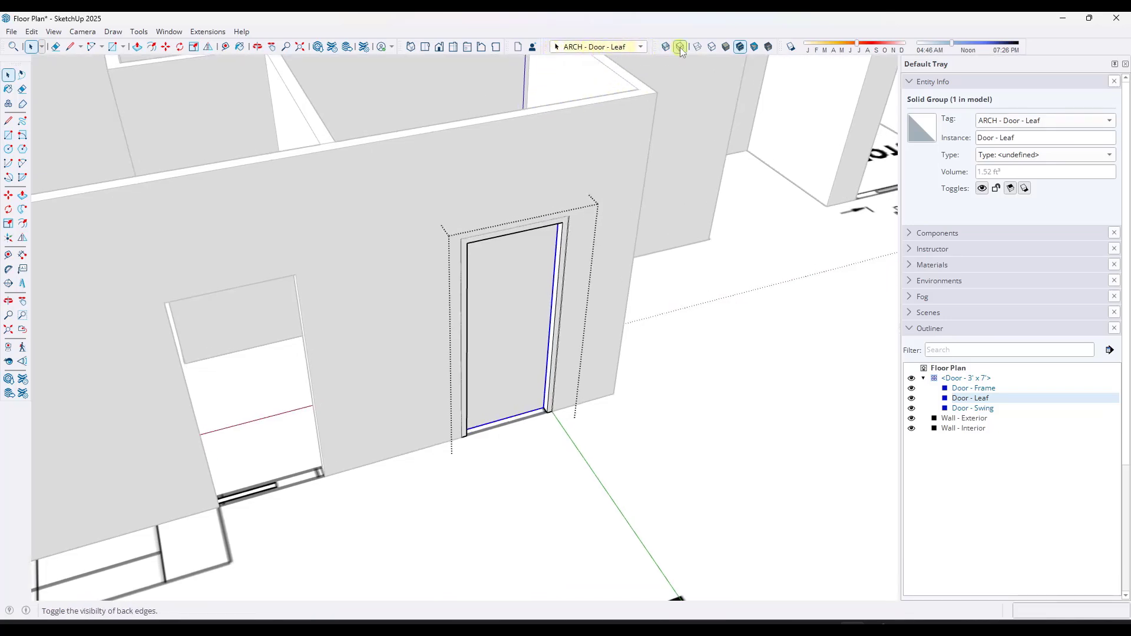
right_click(1054, 51)
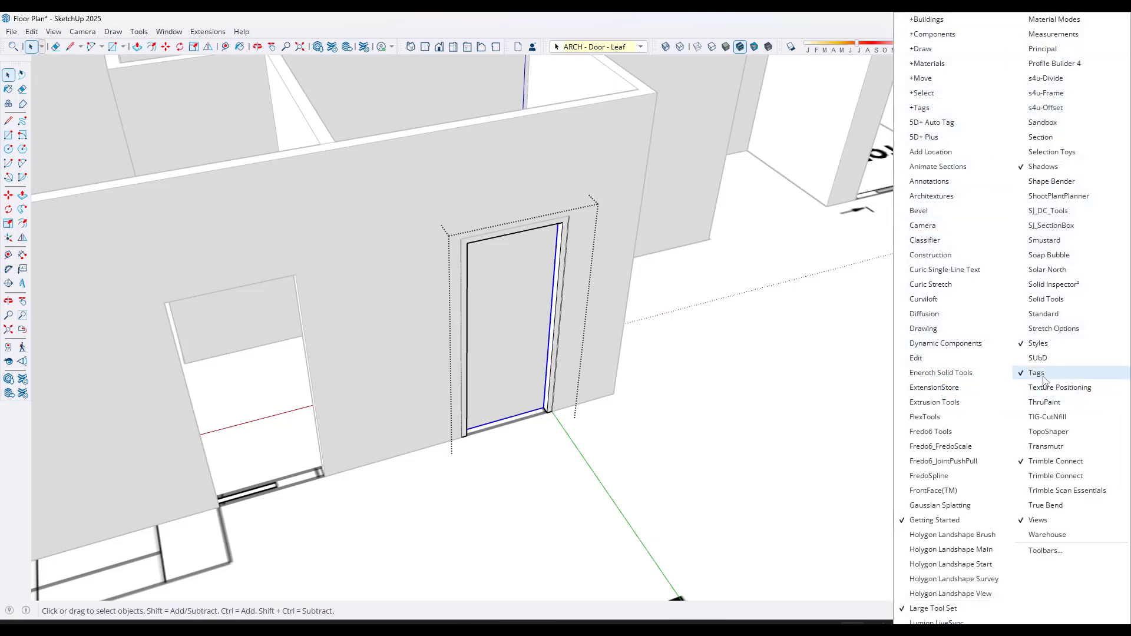
left_click(725, 318)
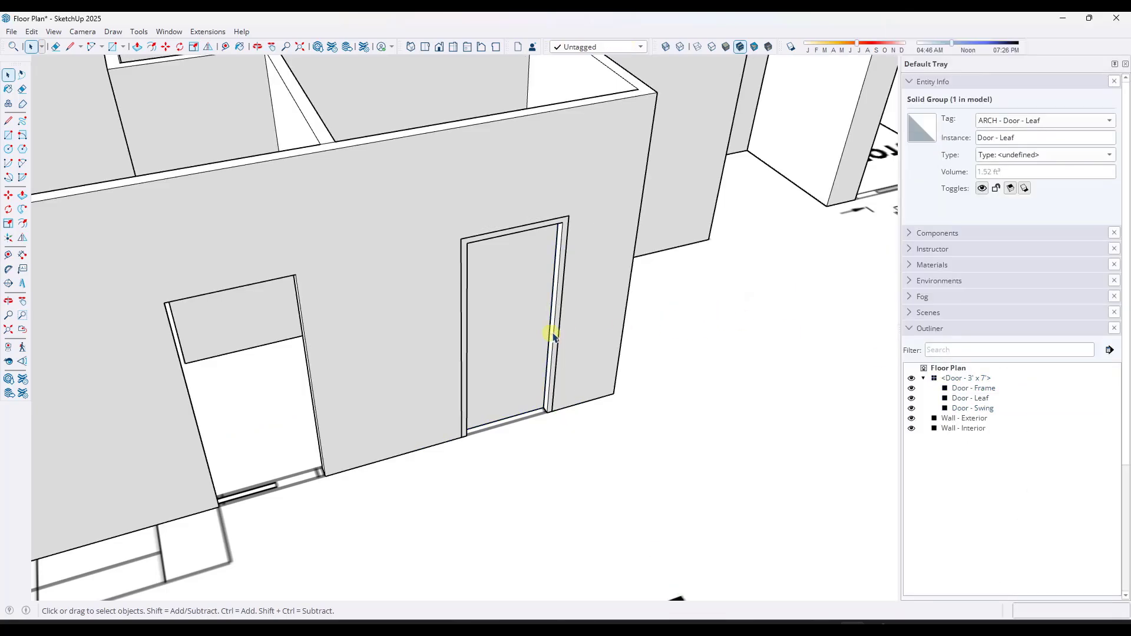
Step: Select the Door - Swing group and create two more tags named "ARCH - Door - Frame" and "ARCH - Door - Swing"
left_click(978, 411)
scroll(1015, 383, "down", 5)
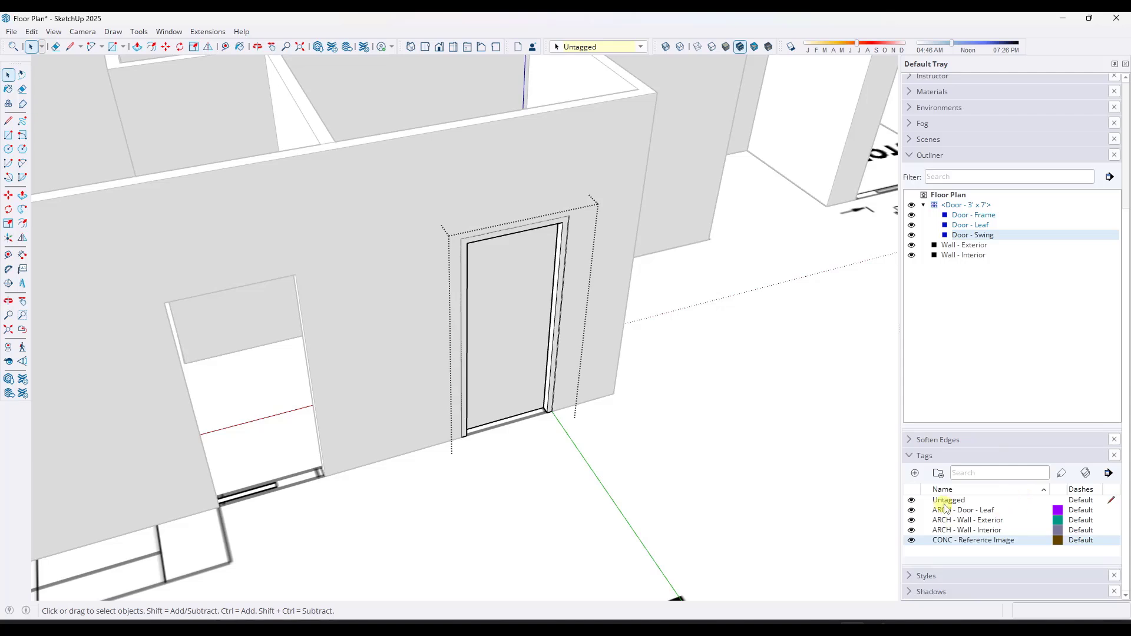
left_click(917, 474)
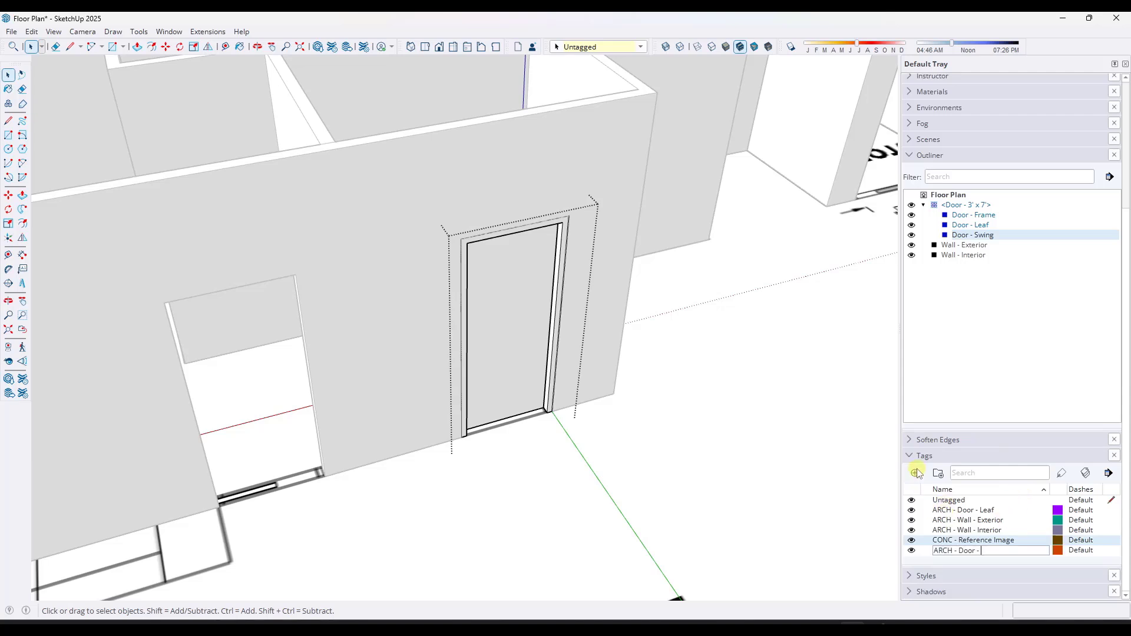
type("ARCH - Door - Frame")
key("Return")
left_click(916, 474)
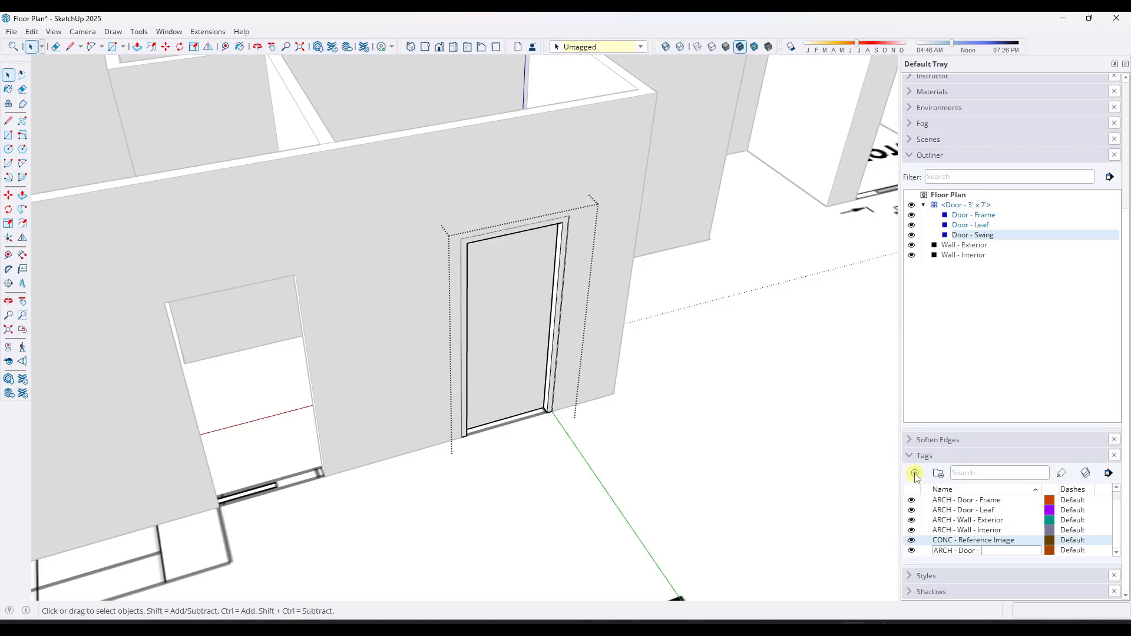
type("ARCH - Door - Swing")
key("Return")
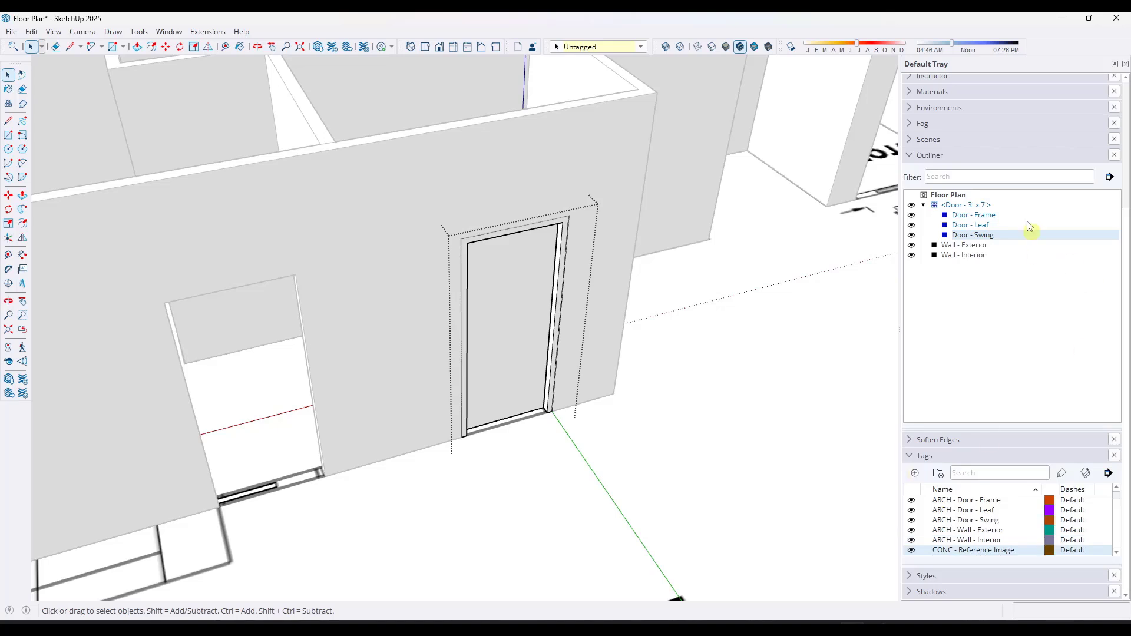
Step: Assign the tag "ARCH - Door - Swing" to the Door - Swing group and "ARCH - Door - Frame" to the Door - Frame group
left_click(595, 47)
left_click(595, 90)
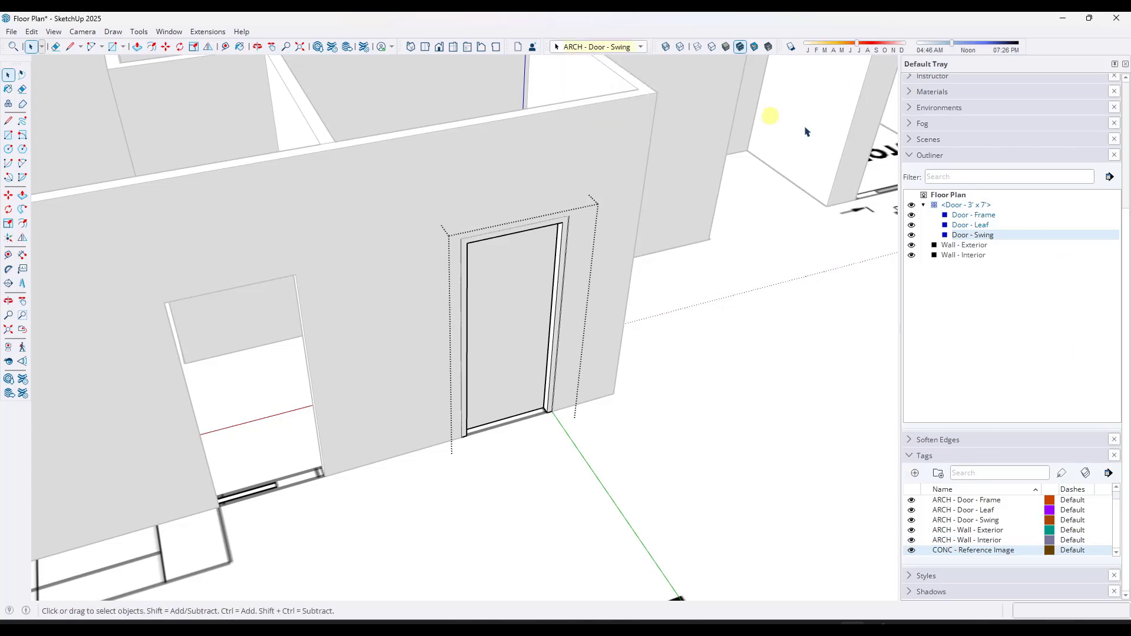
left_click(970, 225)
left_click(967, 216)
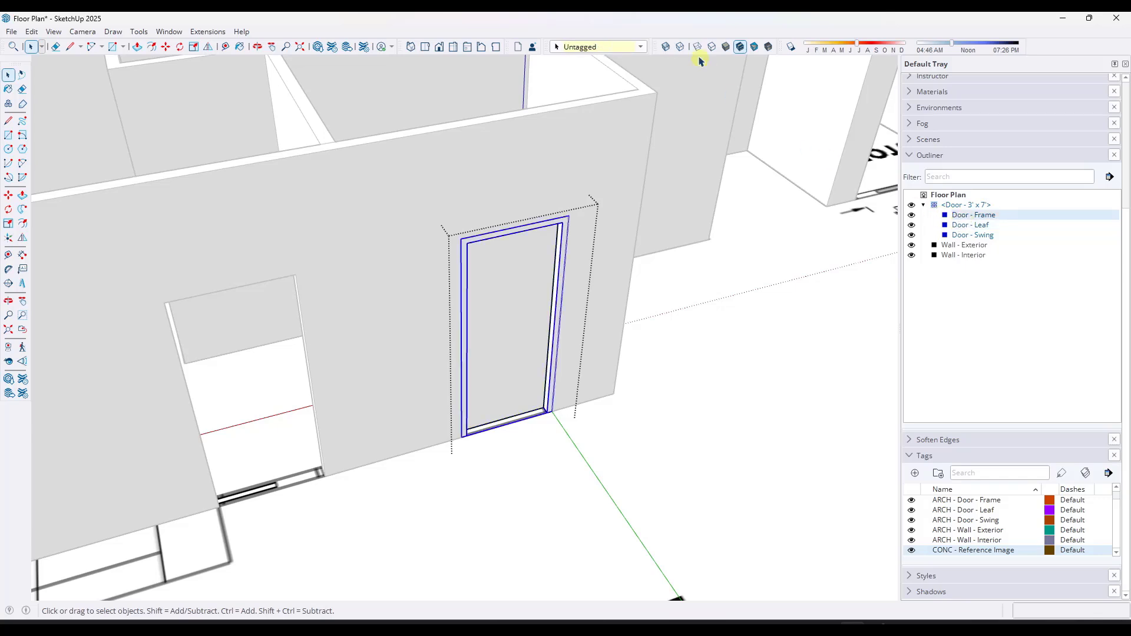
left_click(596, 47)
left_click(592, 57)
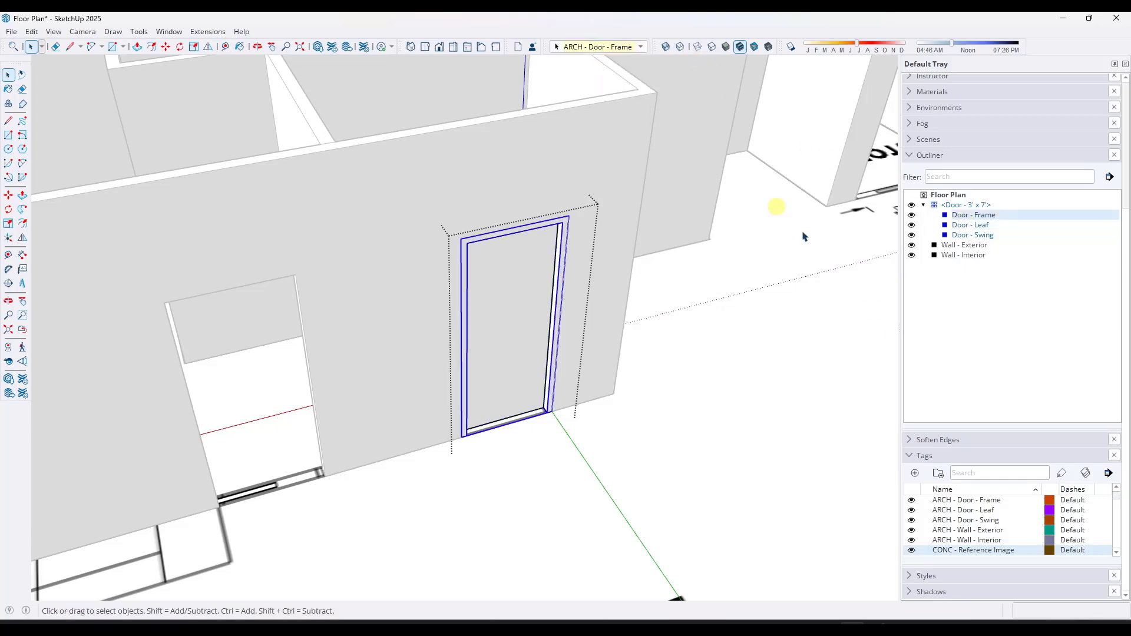
Step: Check the tag assignments by hiding and showing the door frame, leaf and swing tags one after another
left_click(911, 500)
left_click(912, 501)
left_click(911, 511)
left_click(911, 510)
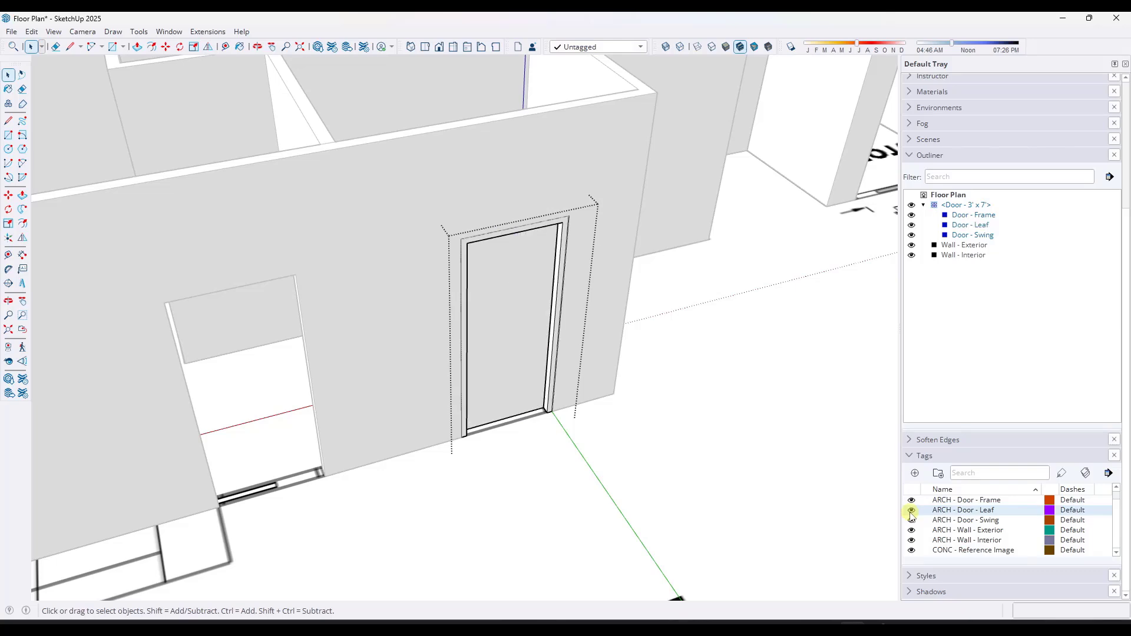
left_click(912, 520)
left_click(912, 521)
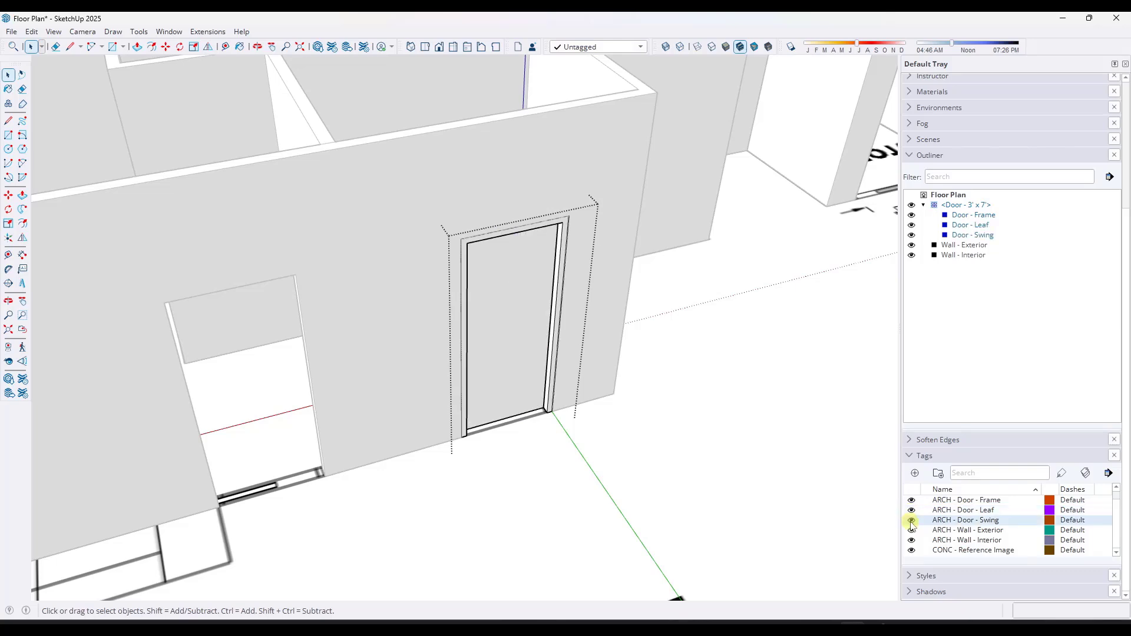
Step: Draw a rectangle on the wall face filling the empty doorway beside the kitchen, from its lower corner to the opposite upper corner
middle_click_drag(278, 505, 272, 467)
scroll(293, 442, "up", 8)
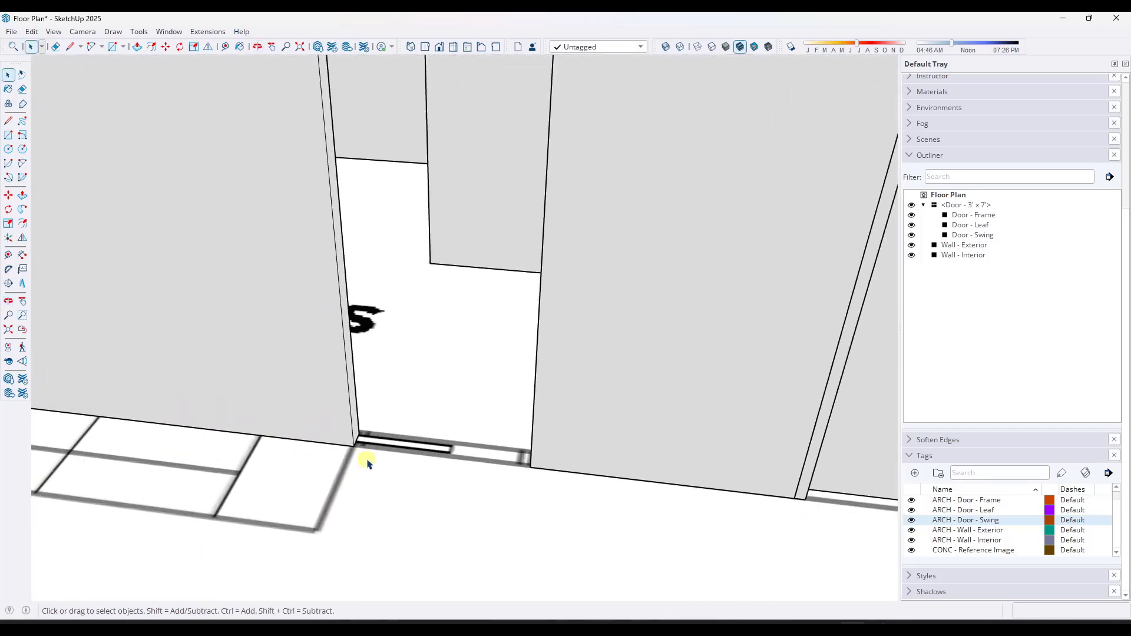
scroll(361, 448, "down", 5)
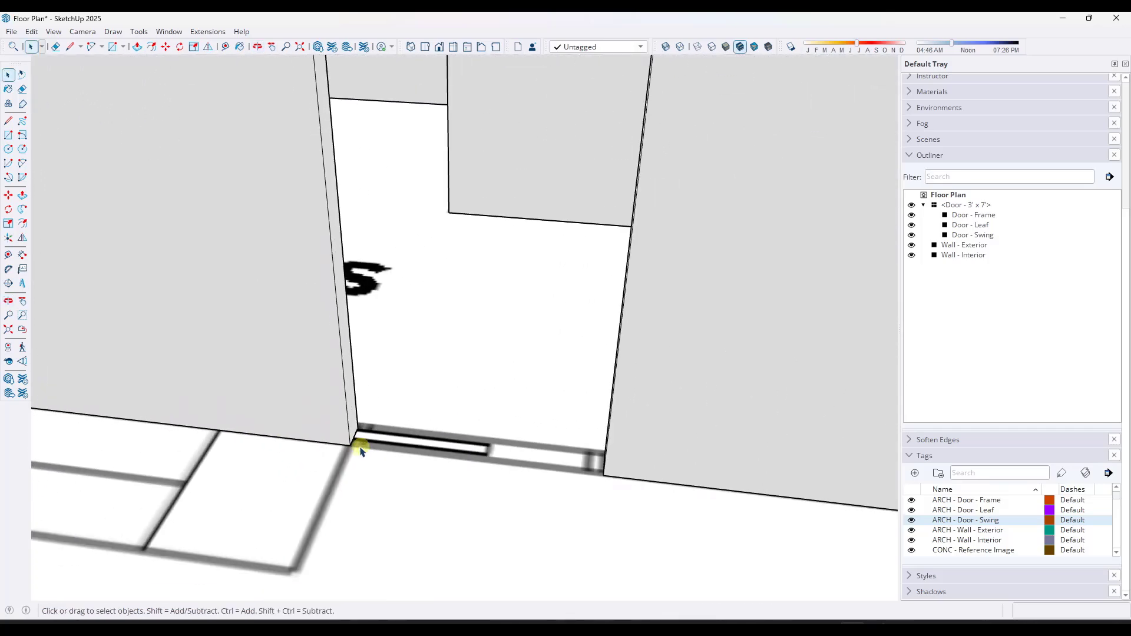
key("r")
left_click(352, 445)
scroll(352, 444, "down", 1)
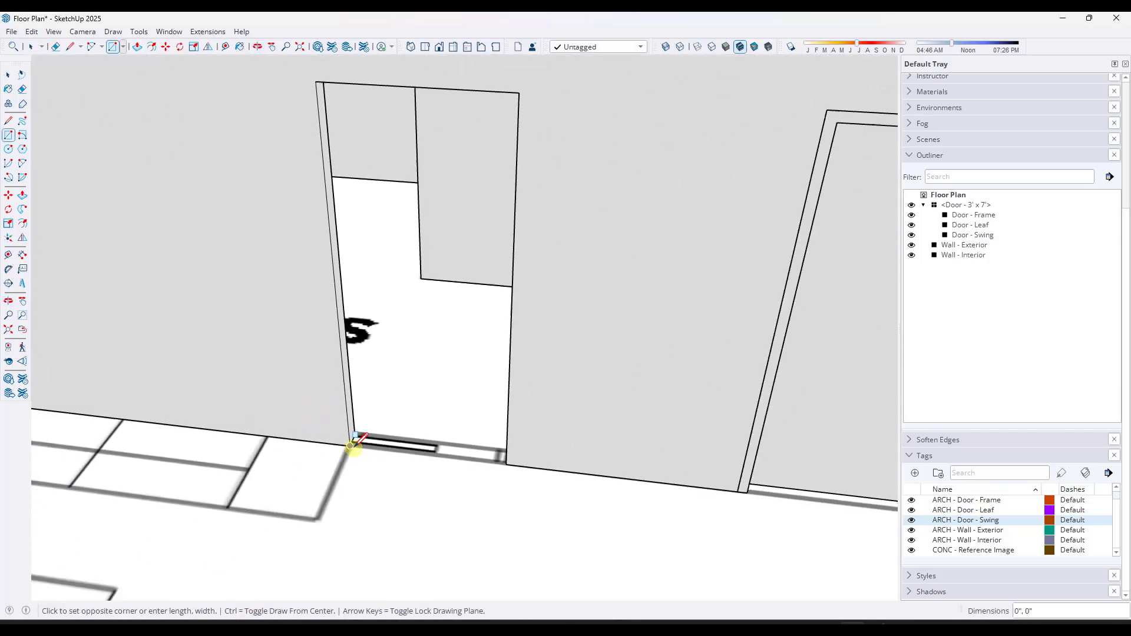
left_click(520, 93)
Step: Offset the rectangle's two side edges and top edge inward by 2", and erase the bottom edge to leave an open frame outline
key("space")
left_click(516, 150)
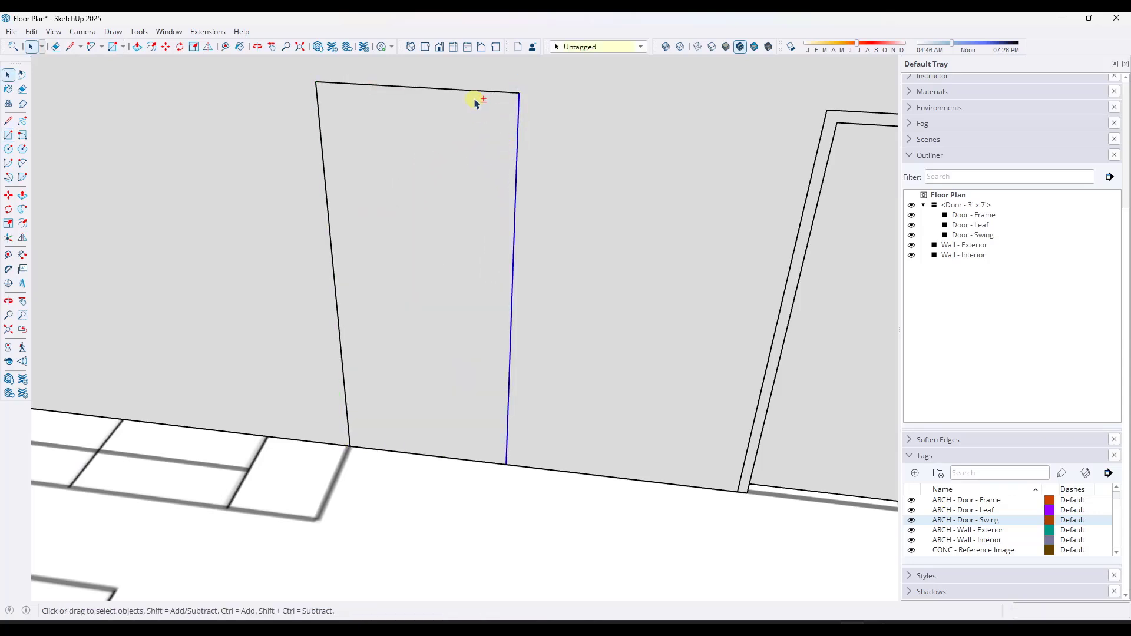
key("f")
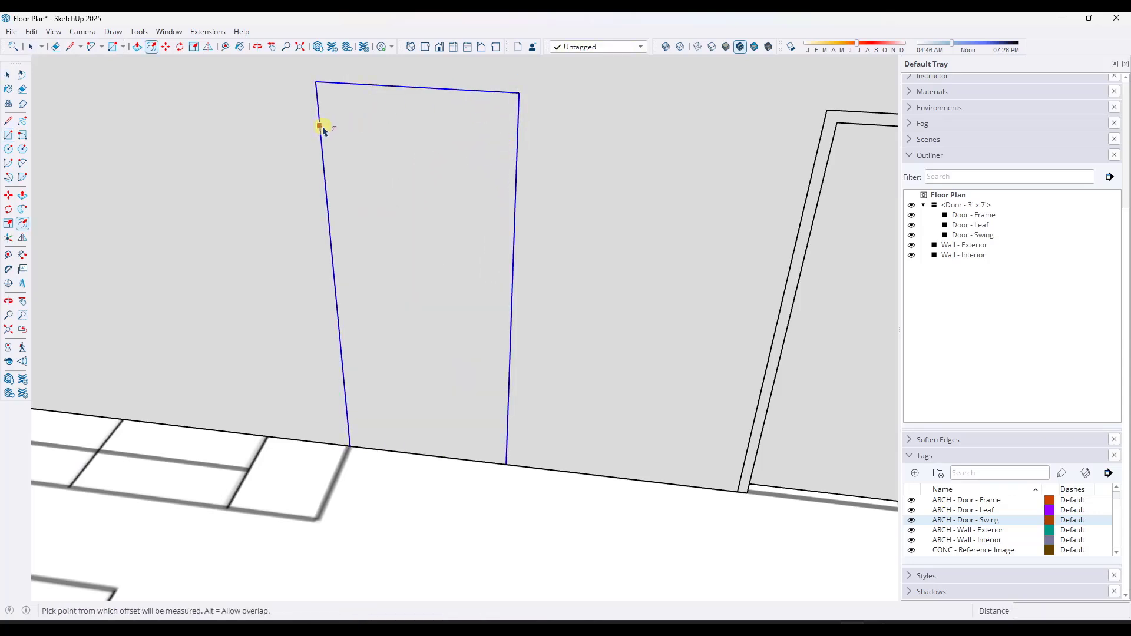
left_click(321, 127)
type("2")
key("Return")
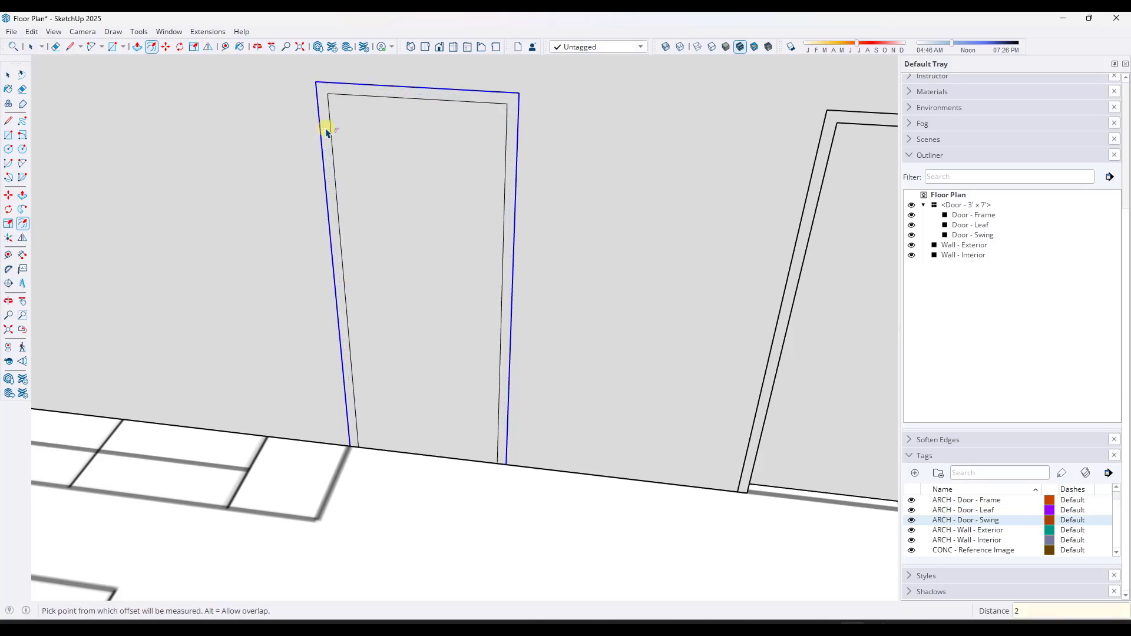
key("e")
left_click_drag(439, 464, 439, 448)
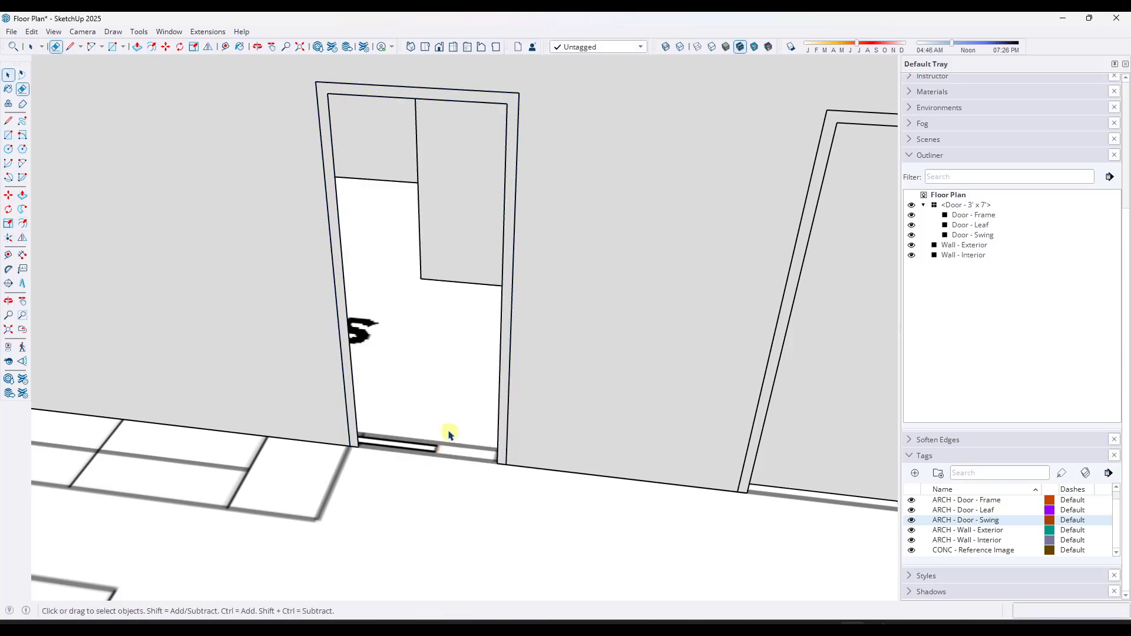
Step: Push/Pull the frame face through the full thickness of the wall
middle_click_drag(450, 435, 324, 435)
key("p")
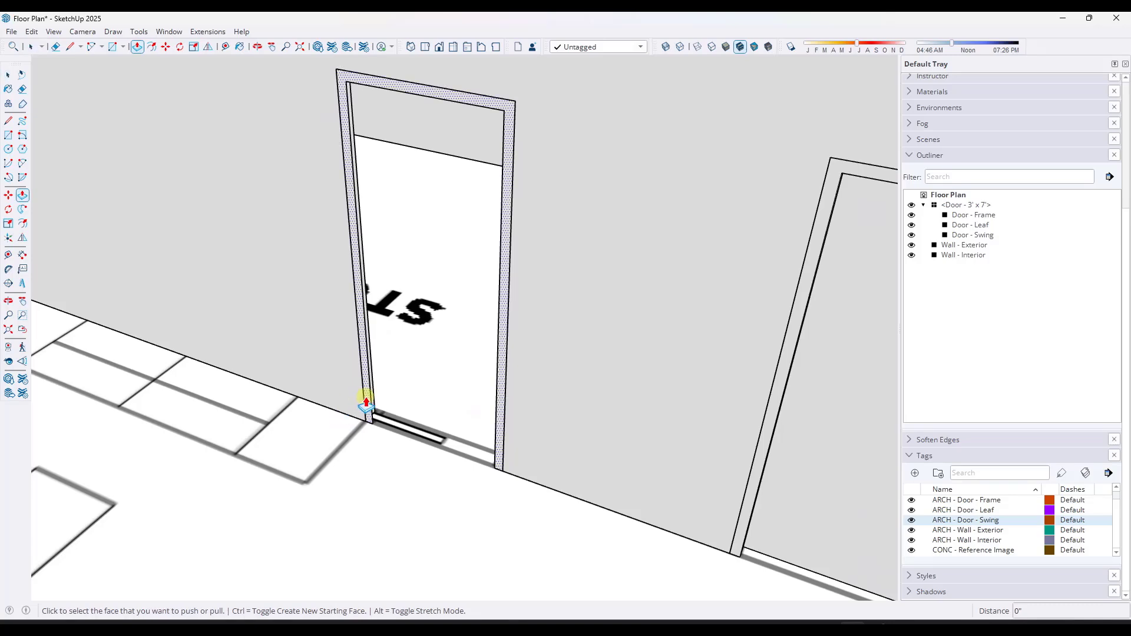
left_click(366, 392)
scroll(367, 393, "down", 5)
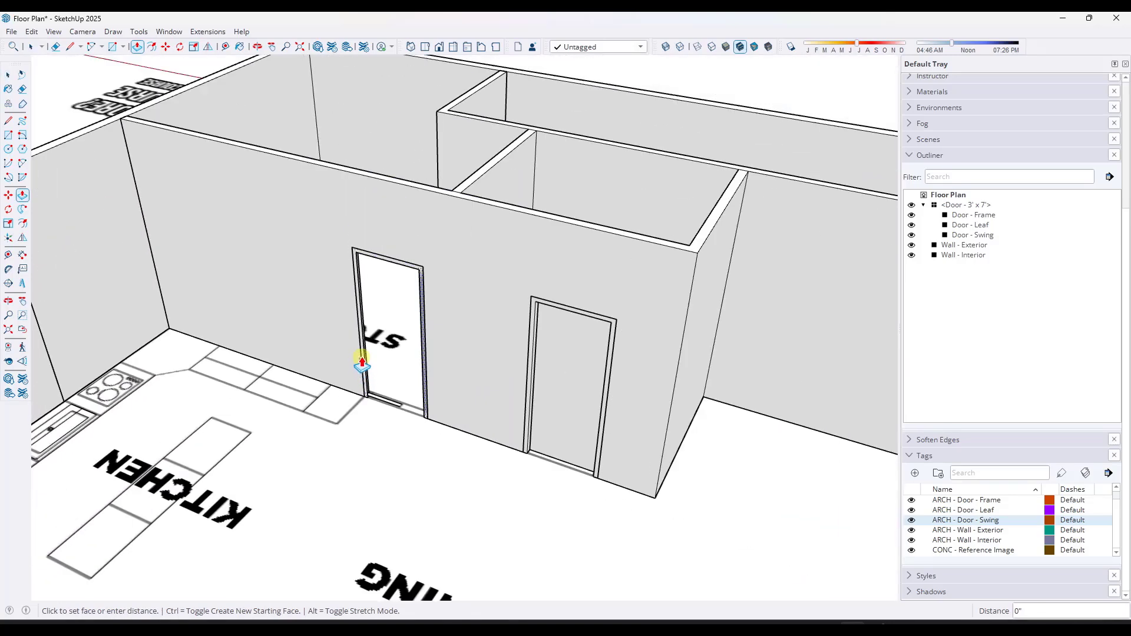
left_click(451, 192)
Step: Group the extruded frame in the kitchen-side doorway and name the group "Door - Frame"
key("space")
left_click_drag(313, 230, 464, 463)
right_click(422, 314)
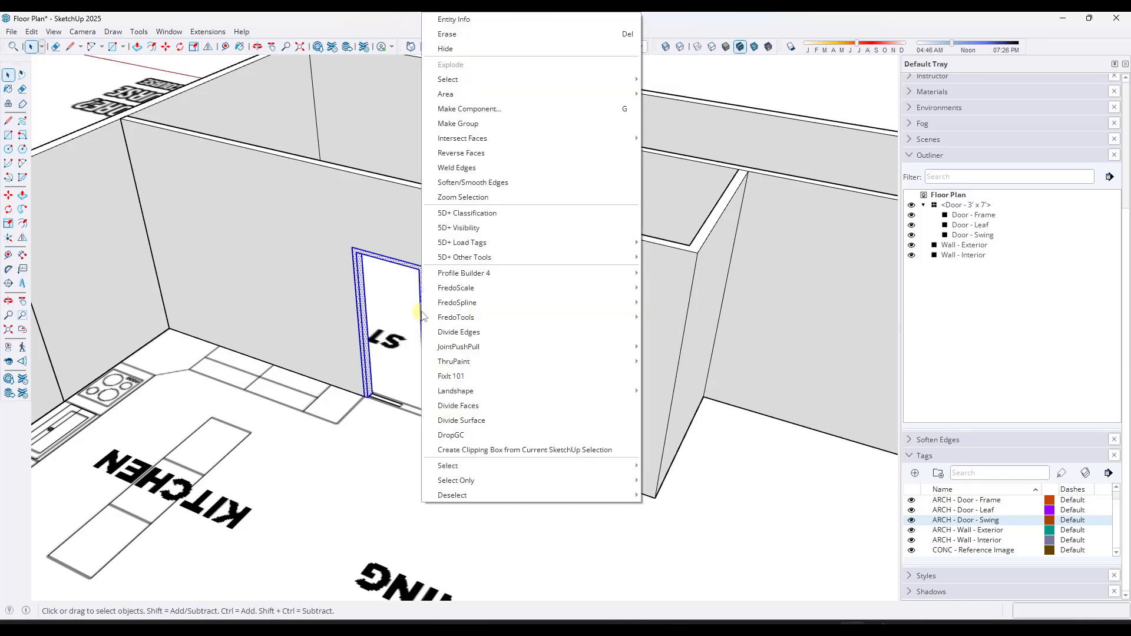
left_click(458, 123)
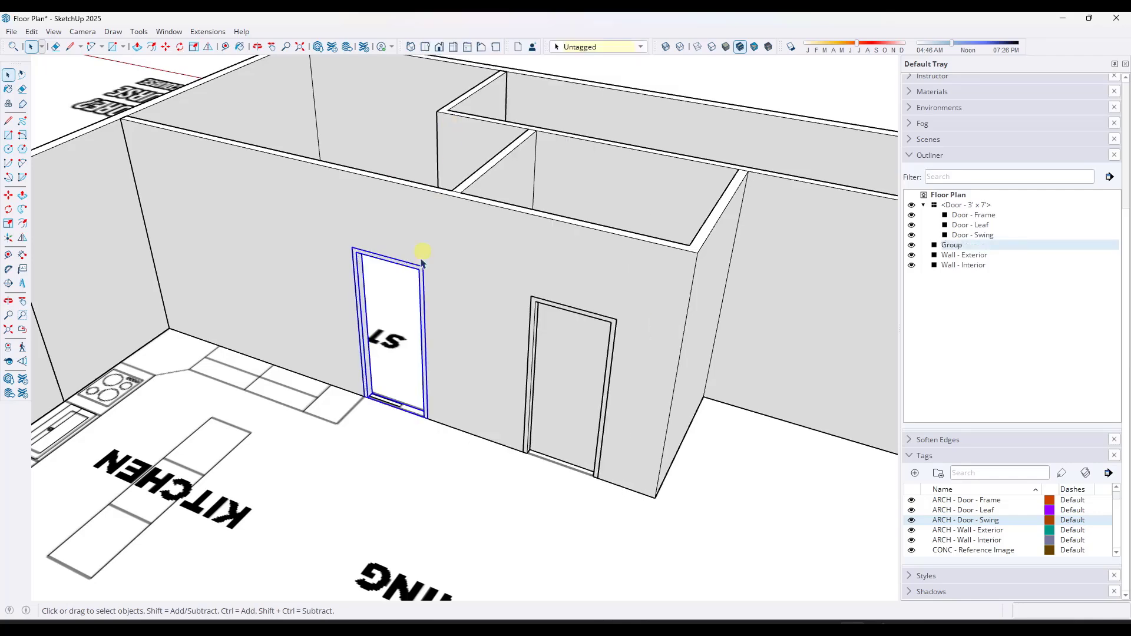
right_click(955, 247)
left_click(946, 519)
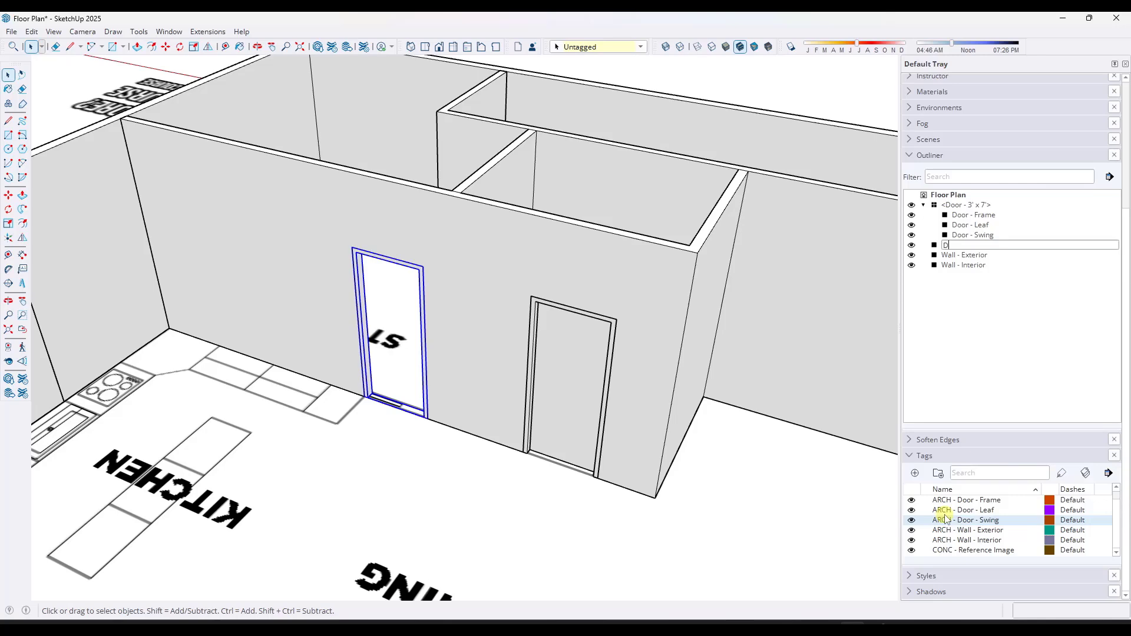
type("Door - Frame")
key("Return")
Step: Draw a 2' 8" line across the kitchen-side doorway's floor, between the midpoints of the frame's two lower inner edges
scroll(389, 407, "up", 10)
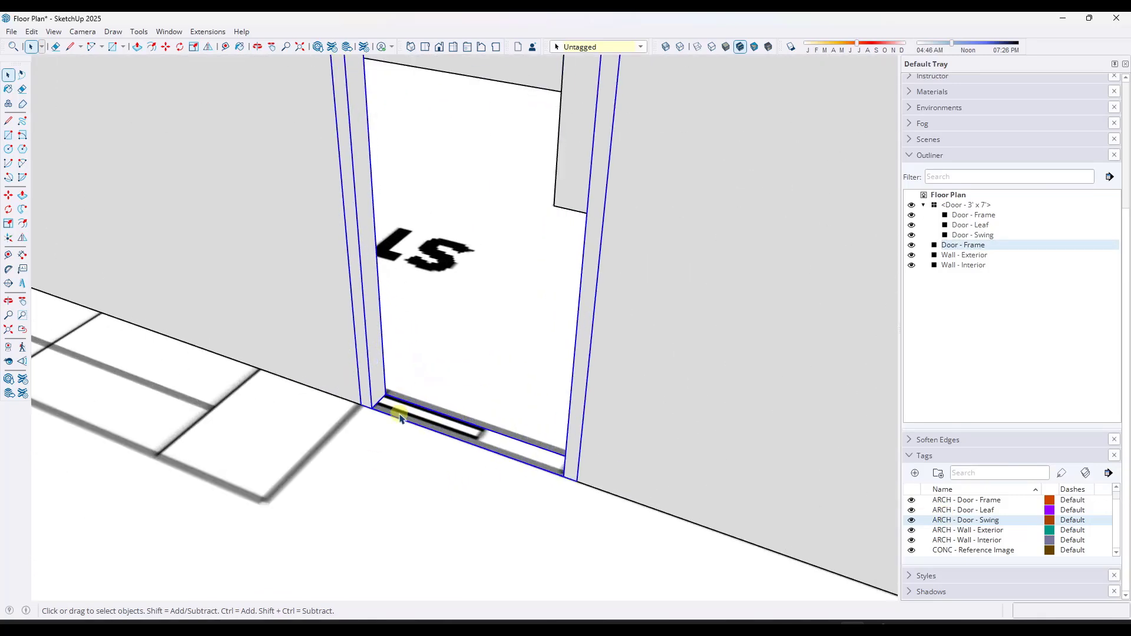
key("l")
scroll(368, 398, "up", 3)
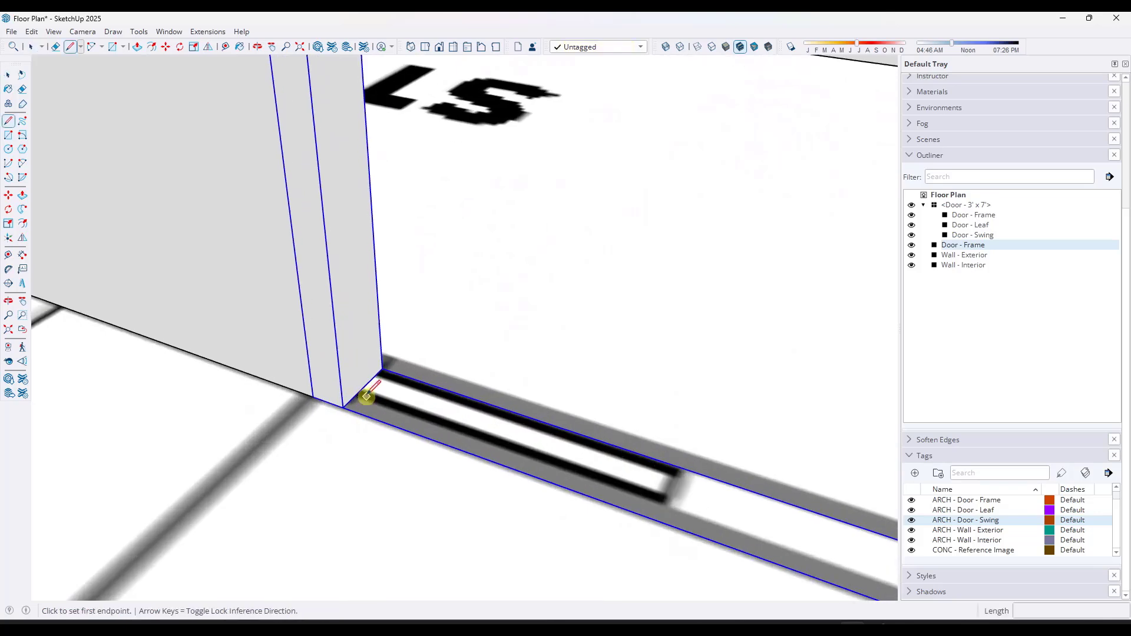
left_click(362, 386)
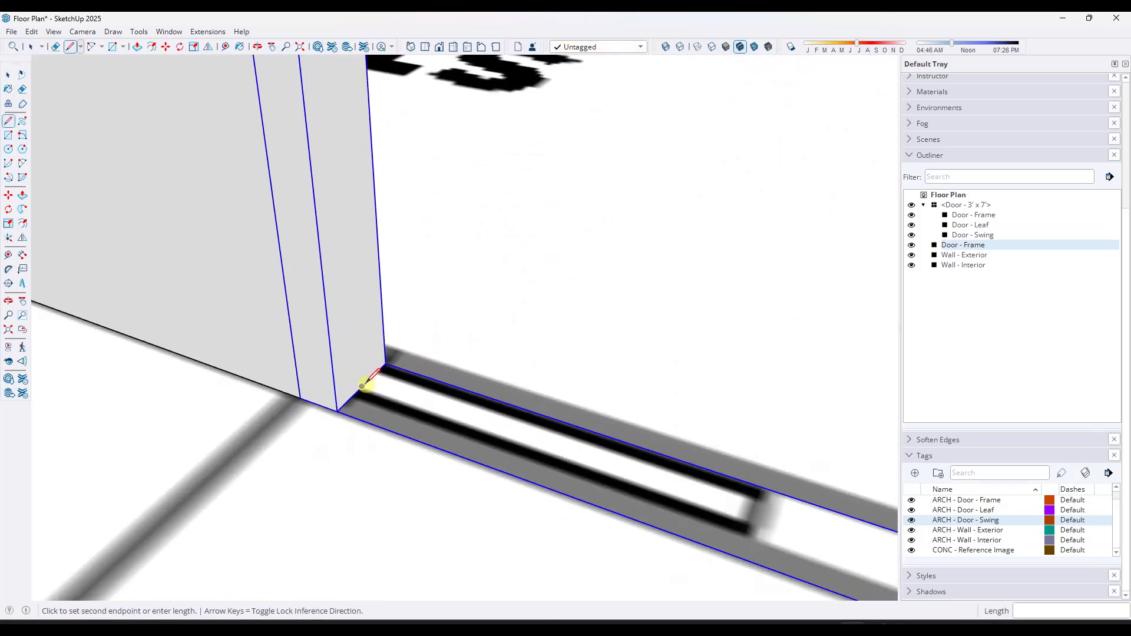
scroll(362, 388, "down", 4)
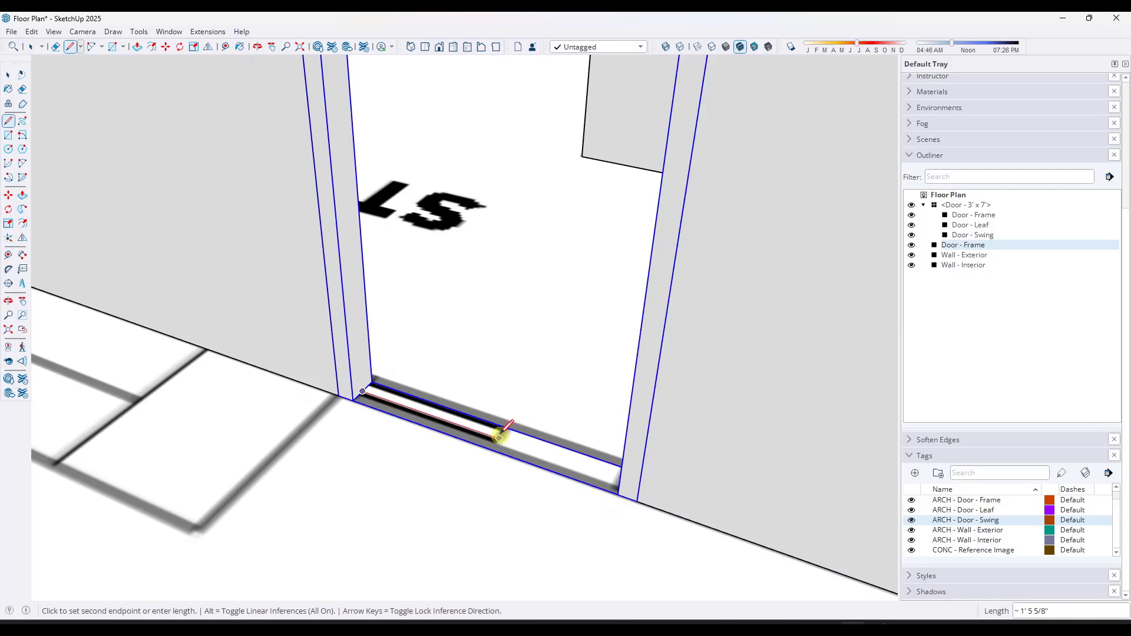
middle_click_drag(541, 446, 653, 399)
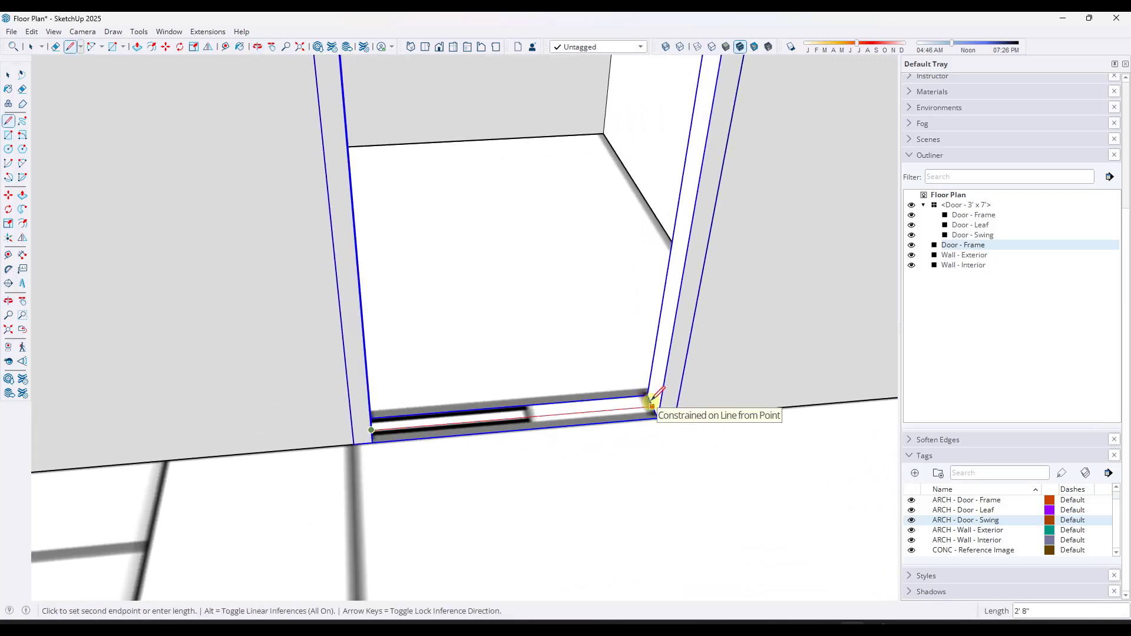
mouse_move(651, 406)
middle_mouse_down()
mouse_move(512, 414)
mouse_move(601, 424)
mouse_move(643, 414)
middle_mouse_up()
left_click(652, 410)
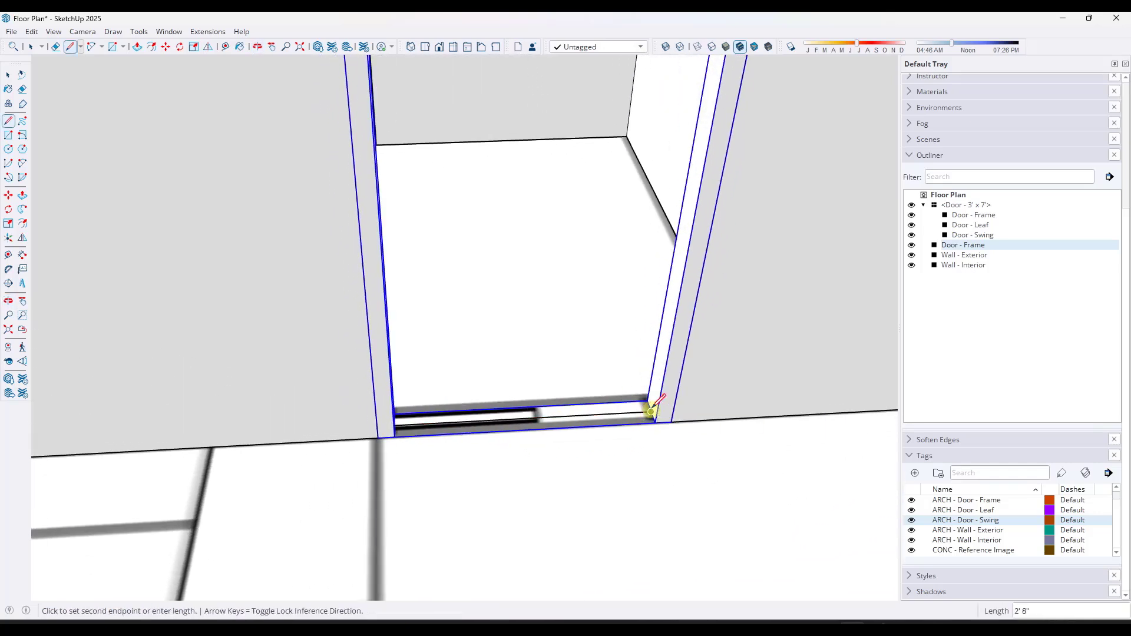
Step: Draw a parallel line about 1" to each side of the doorway's centre line, and erase the centre line
scroll(652, 409, "up", 3)
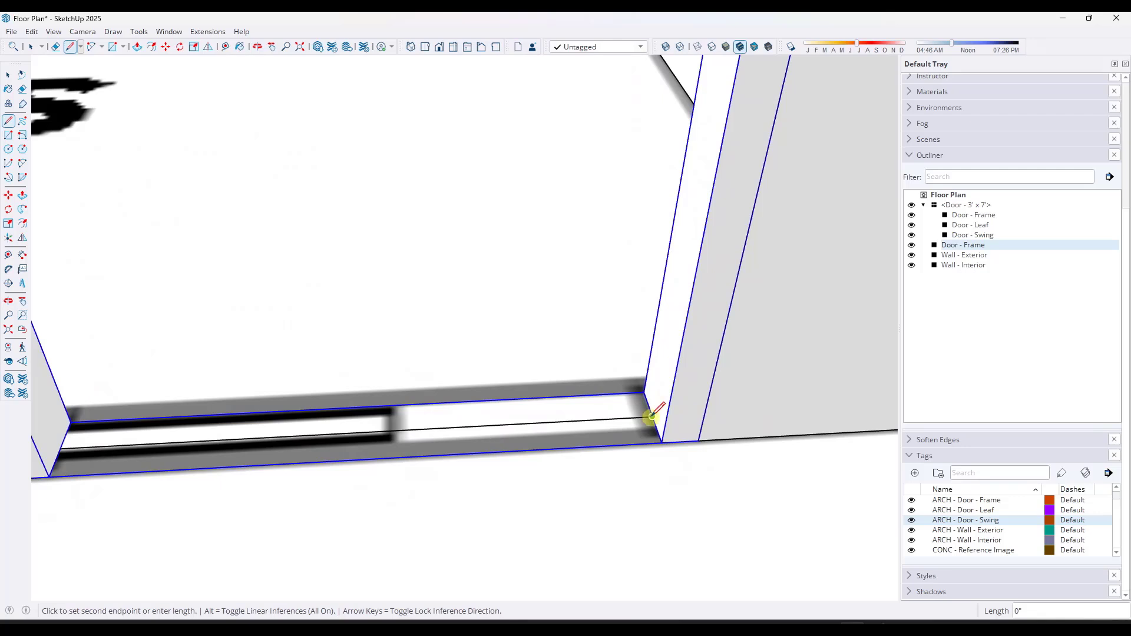
left_click(648, 405)
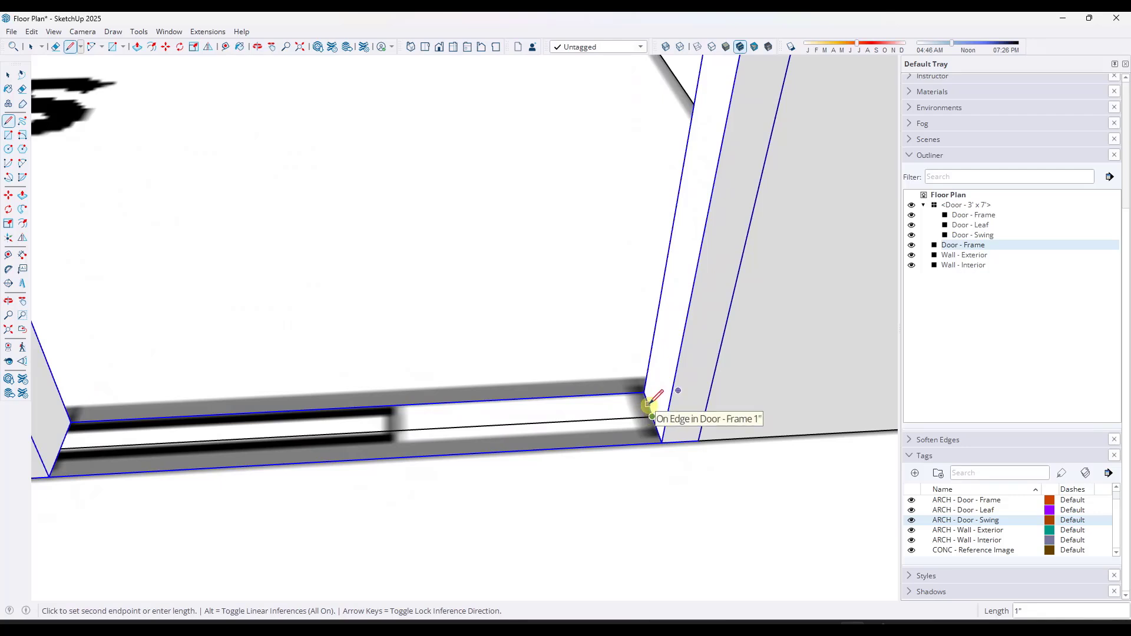
left_click(65, 434)
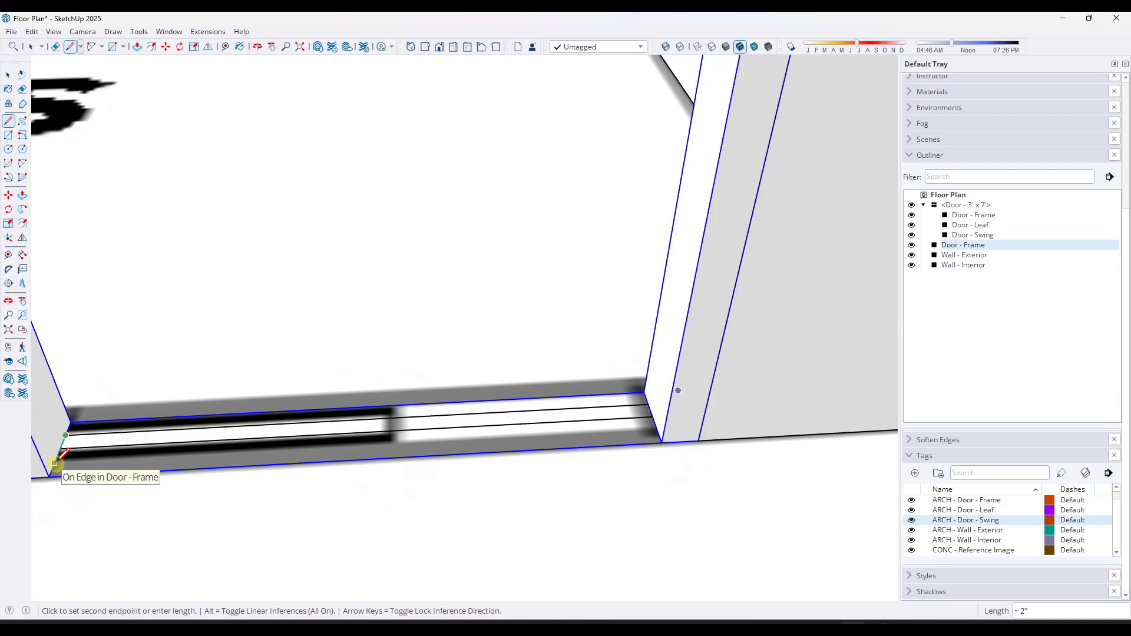
left_click(55, 463)
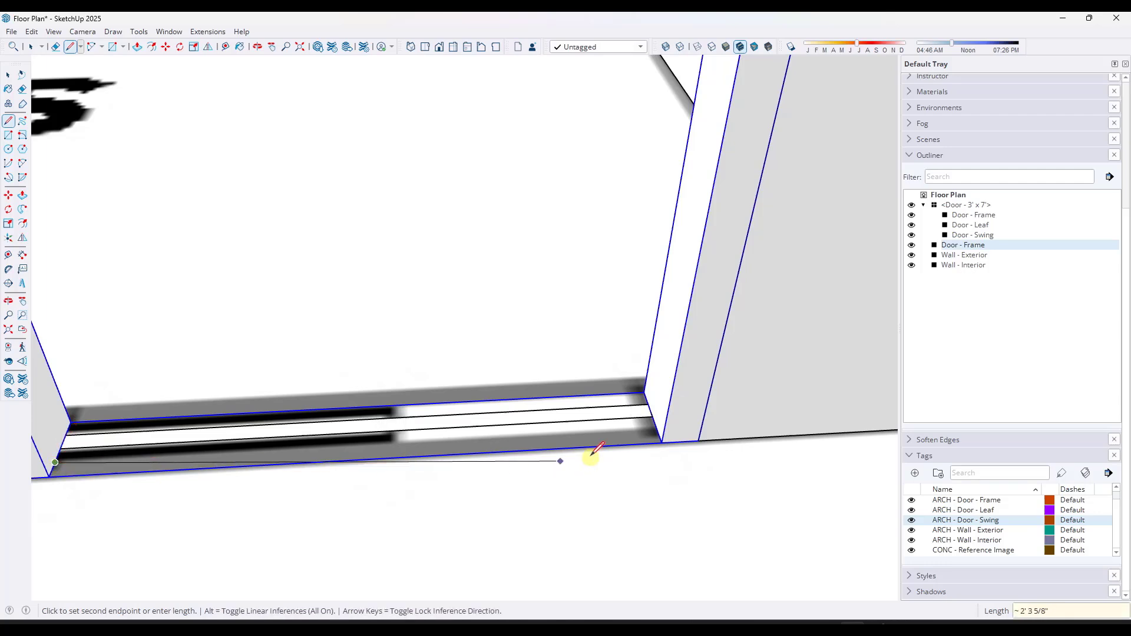
key("e")
left_click(601, 415)
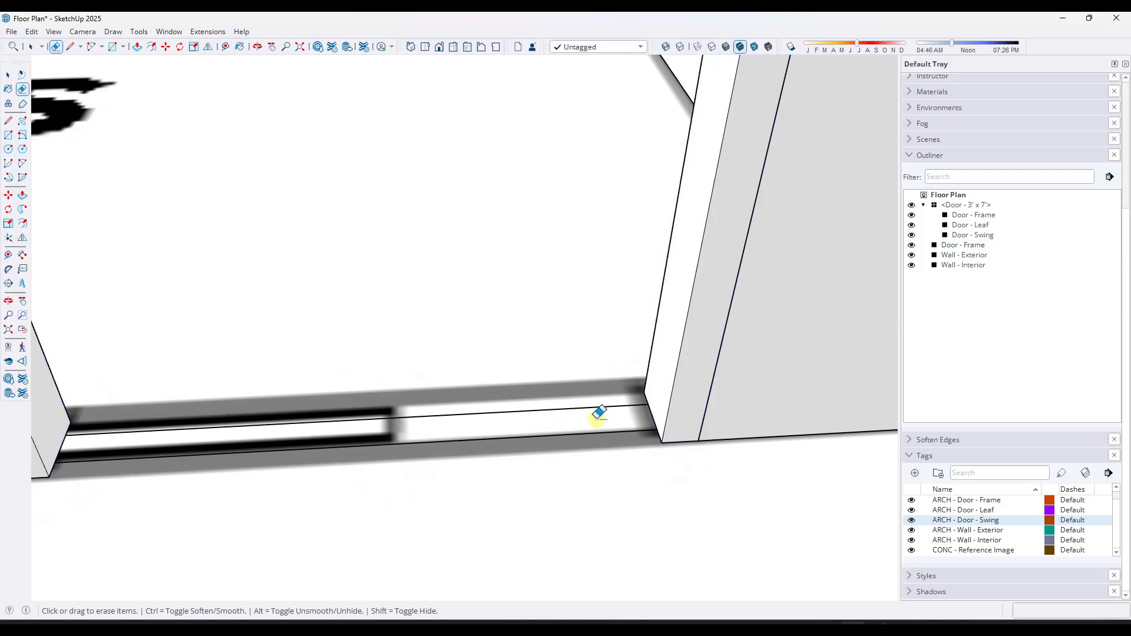
Step: Draw a rectangle between the two parallel lines, spanning the floor of the doorway from one jamb to the other
key("r")
left_click(55, 464)
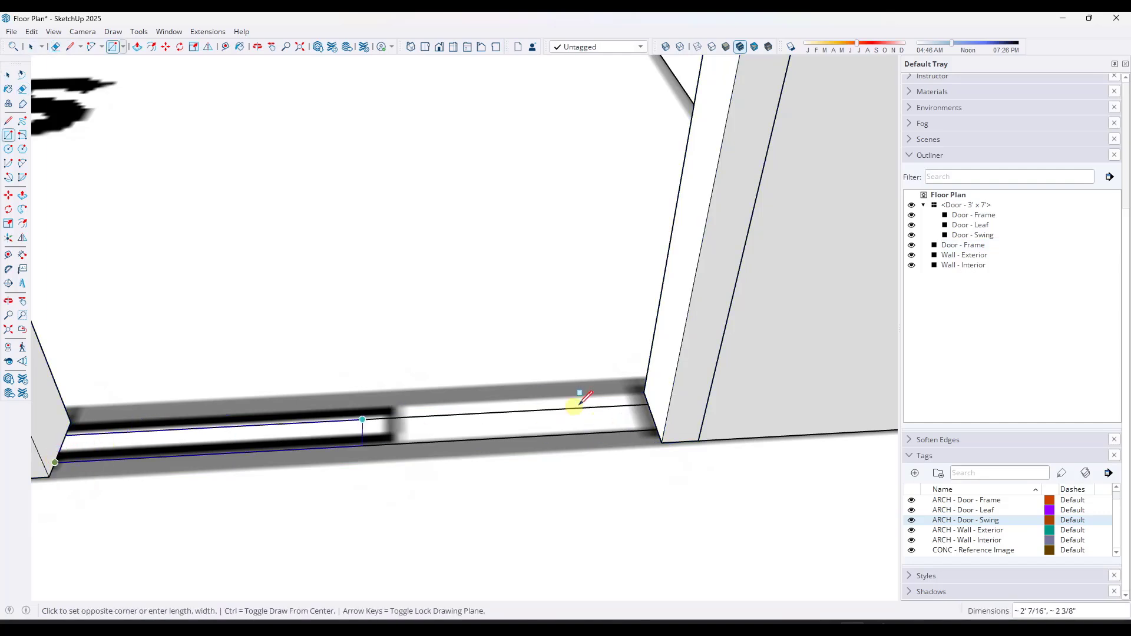
left_click(646, 406)
key("space")
Step: Push/Pull the narrow floor rectangle up 6' 10" to the underside of the frame's head to form the door leaf
left_click(580, 427)
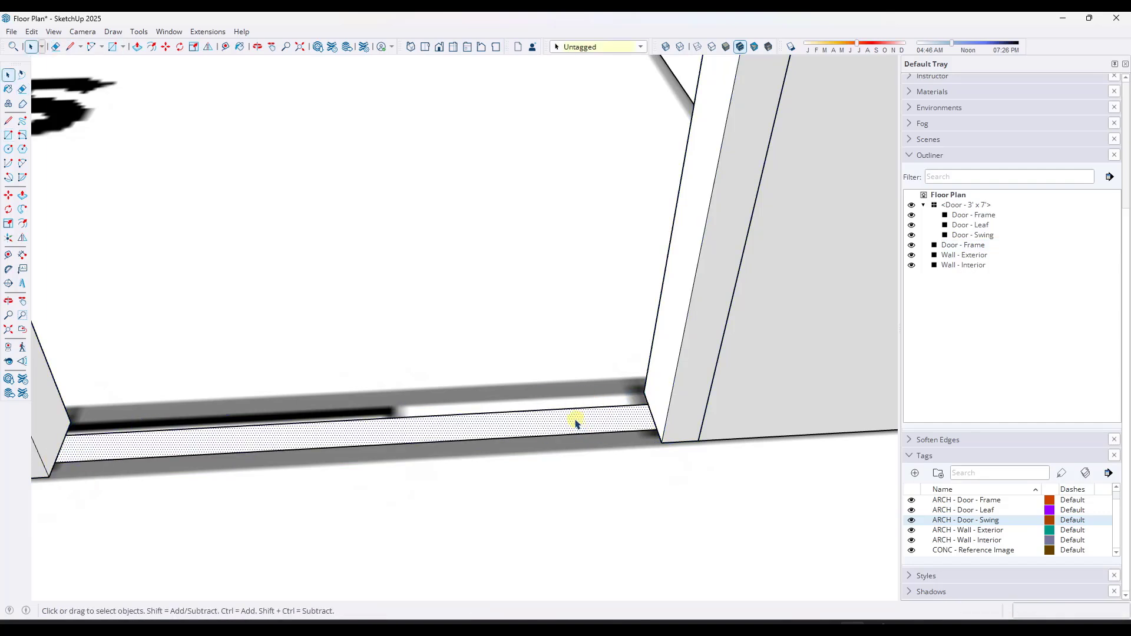
scroll(574, 423, "down", 3)
key("p")
left_click(572, 423)
scroll(598, 356, "down", 6)
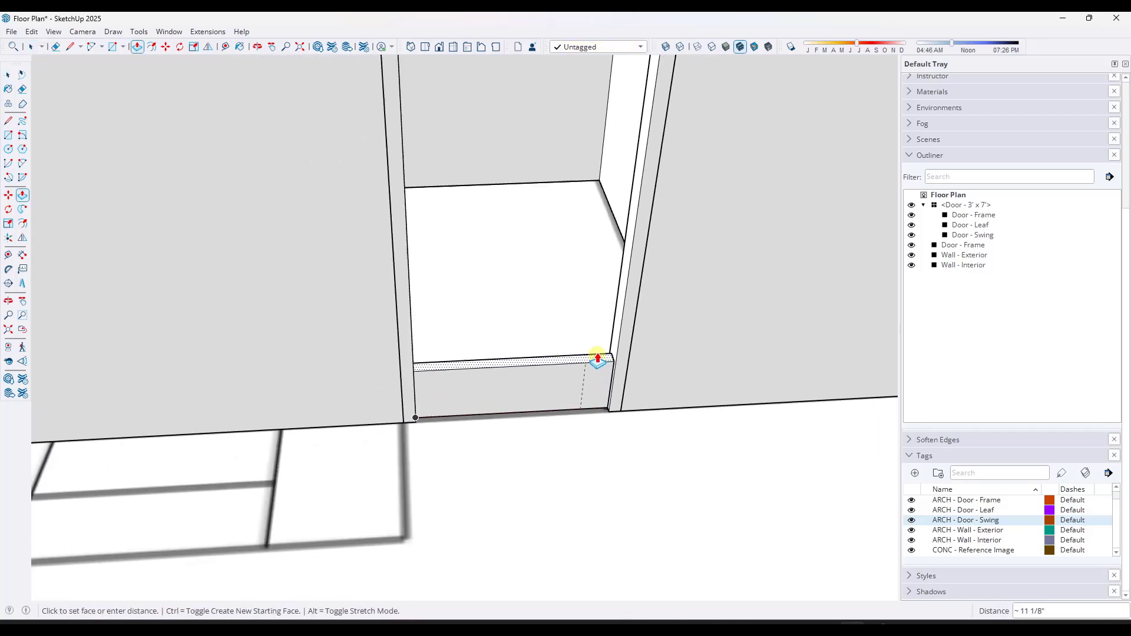
middle_click_drag(632, 230, 617, 280)
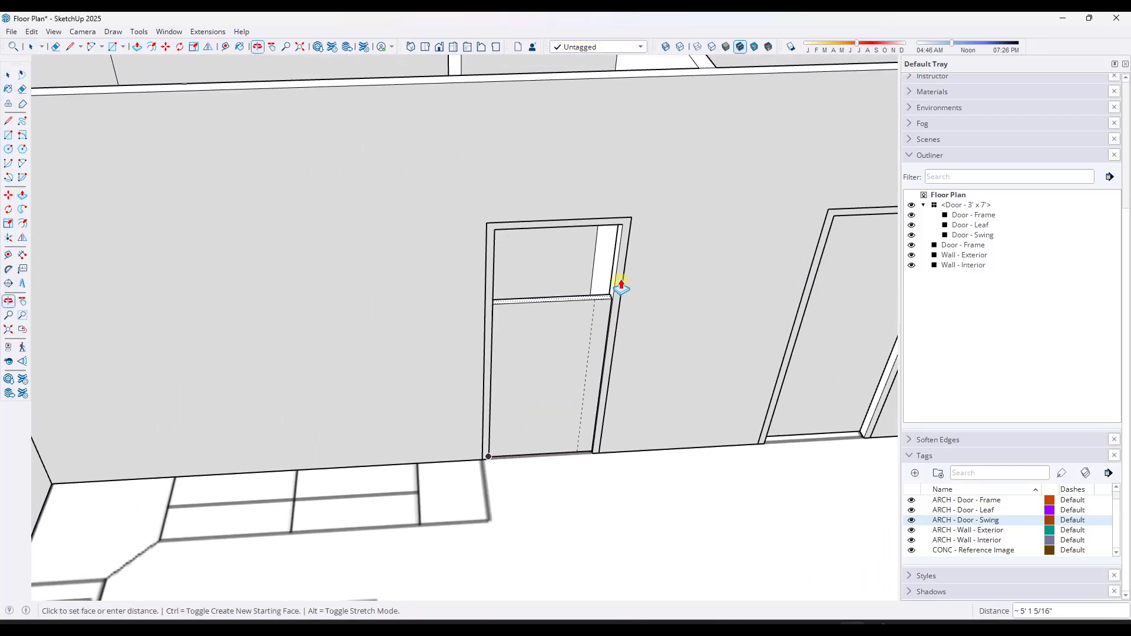
left_click(623, 225)
Step: Group the extruded door panel in the kitchen-side doorway and name the group "Door - Leaf"
middle_click_drag(591, 380, 495, 224)
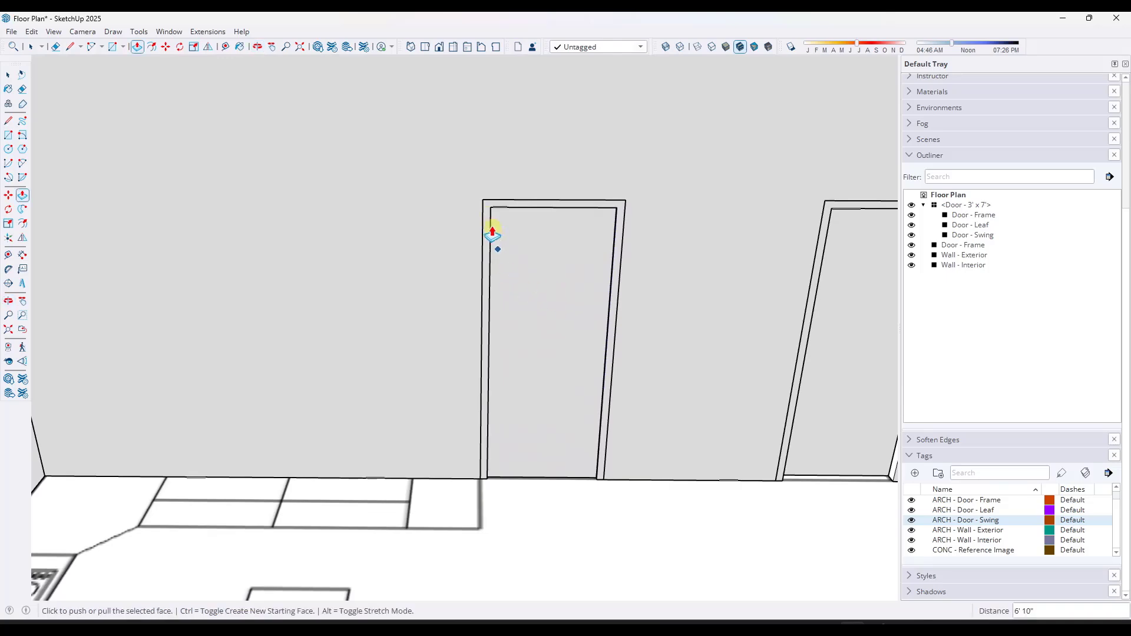
key("space")
middle_click_drag(535, 349, 560, 358)
left_click(545, 346)
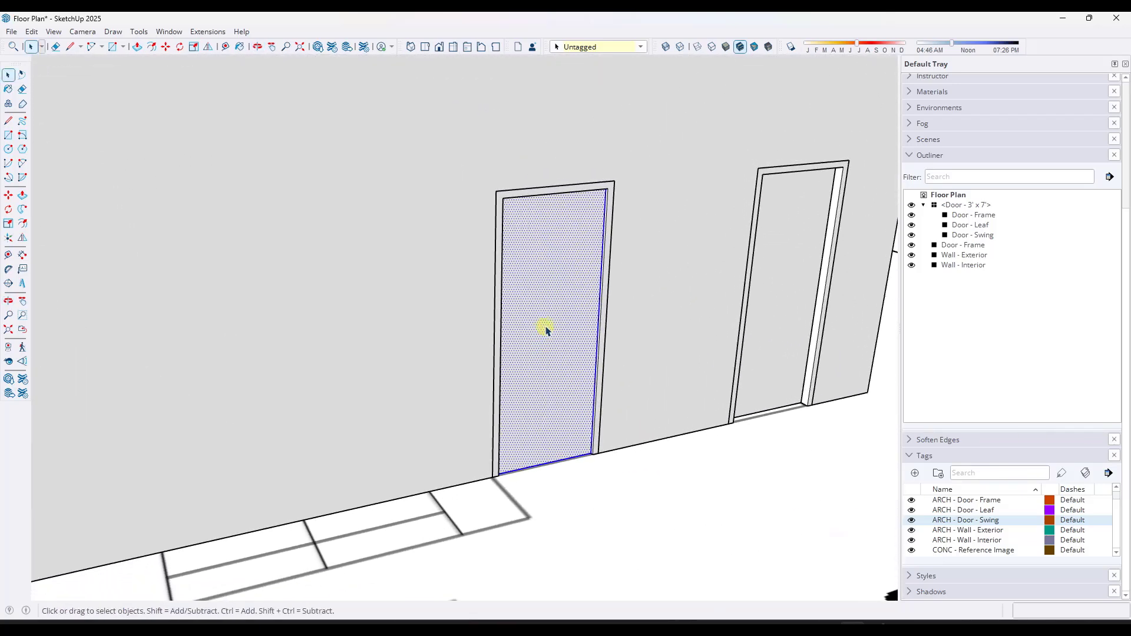
right_click(542, 323)
left_click(581, 124)
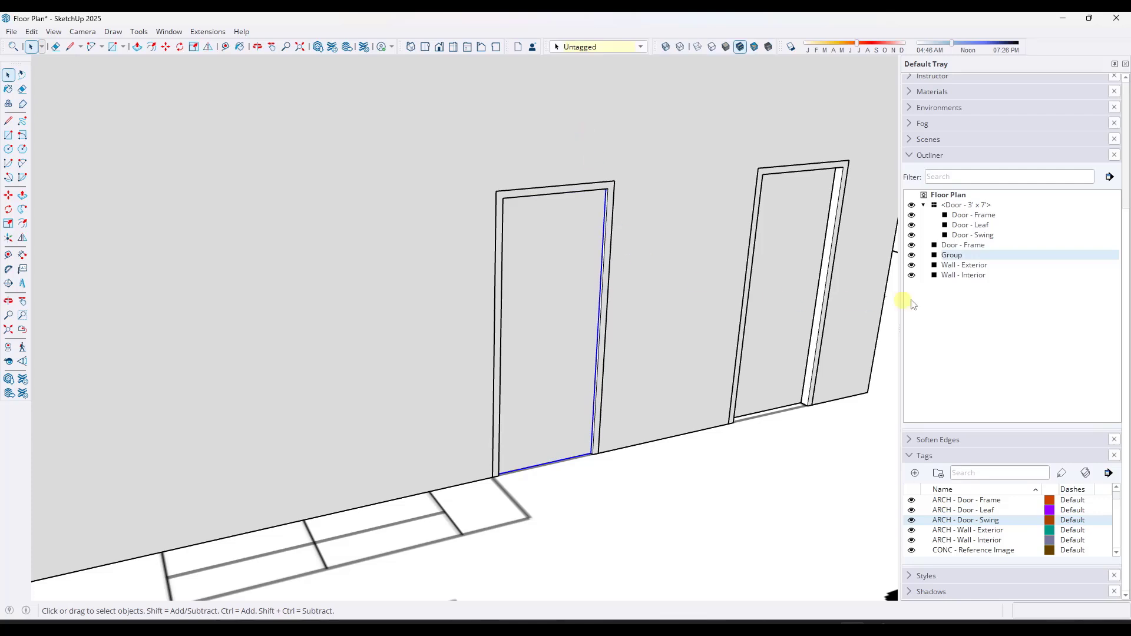
right_click(958, 257)
left_click(955, 517)
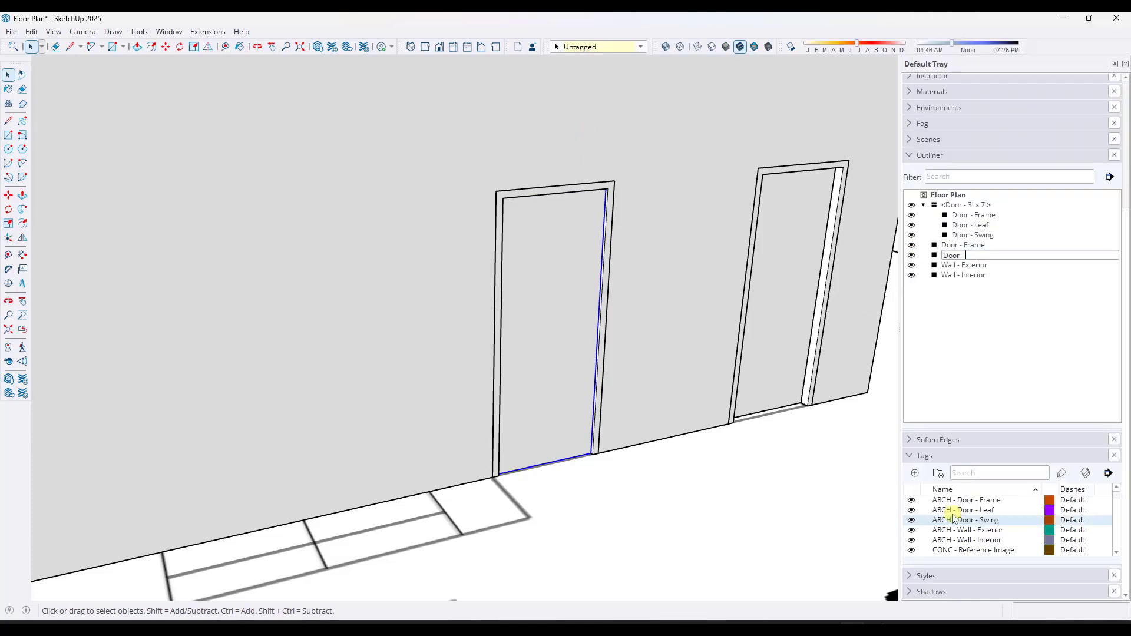
key("Return")
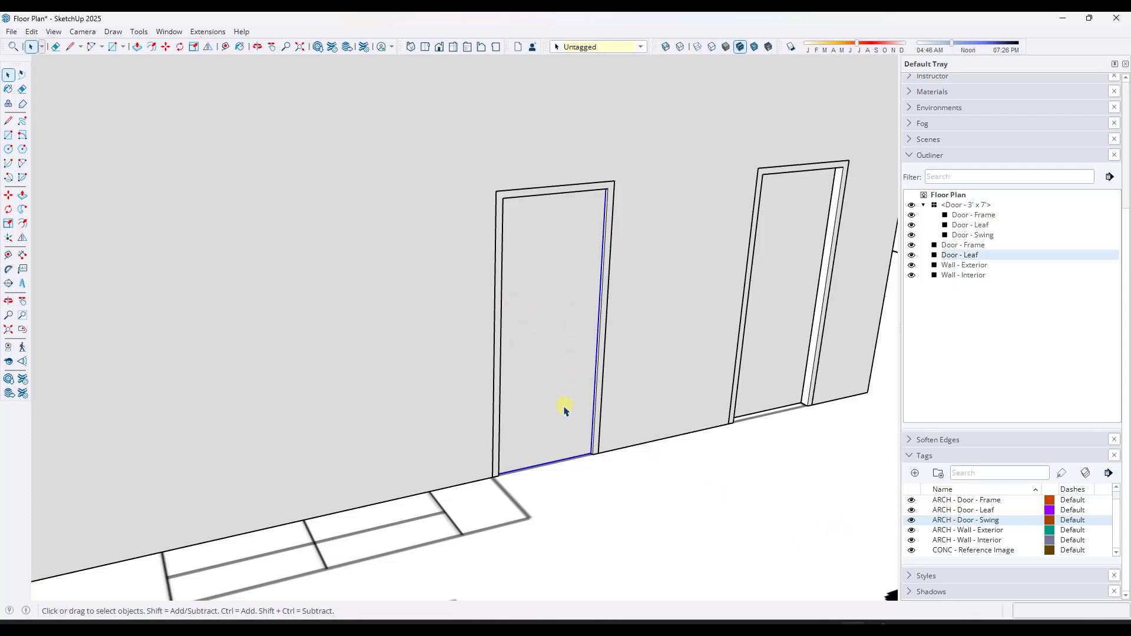
Step: Move the door leaf about 1' 9/16" along the red axis into the wall, leaving the doorway partly open
key("m")
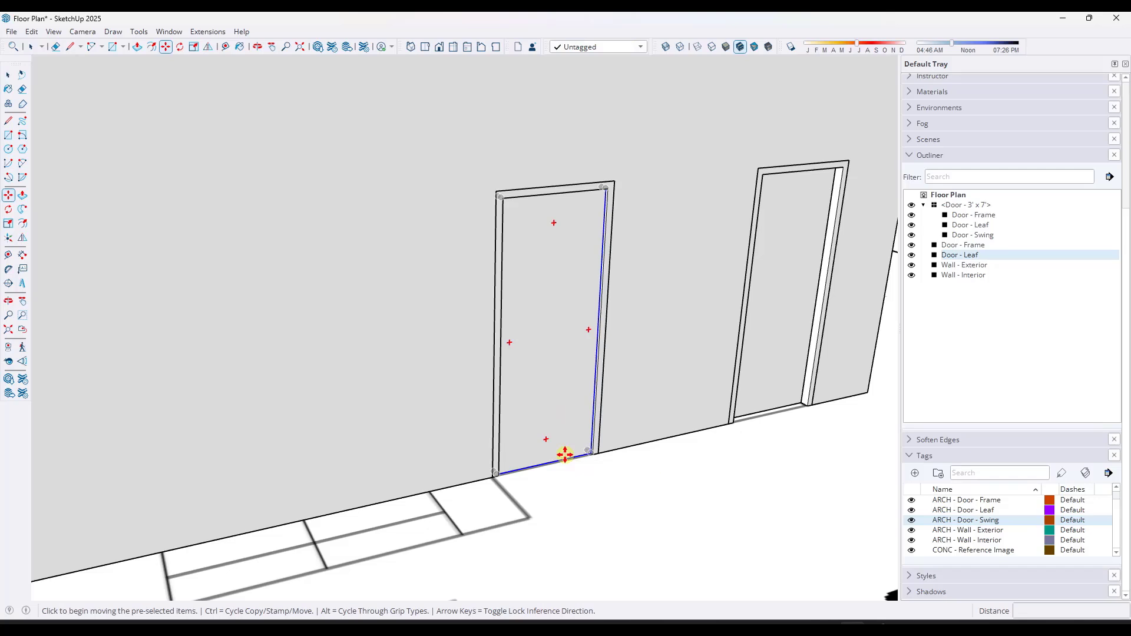
left_click(566, 459)
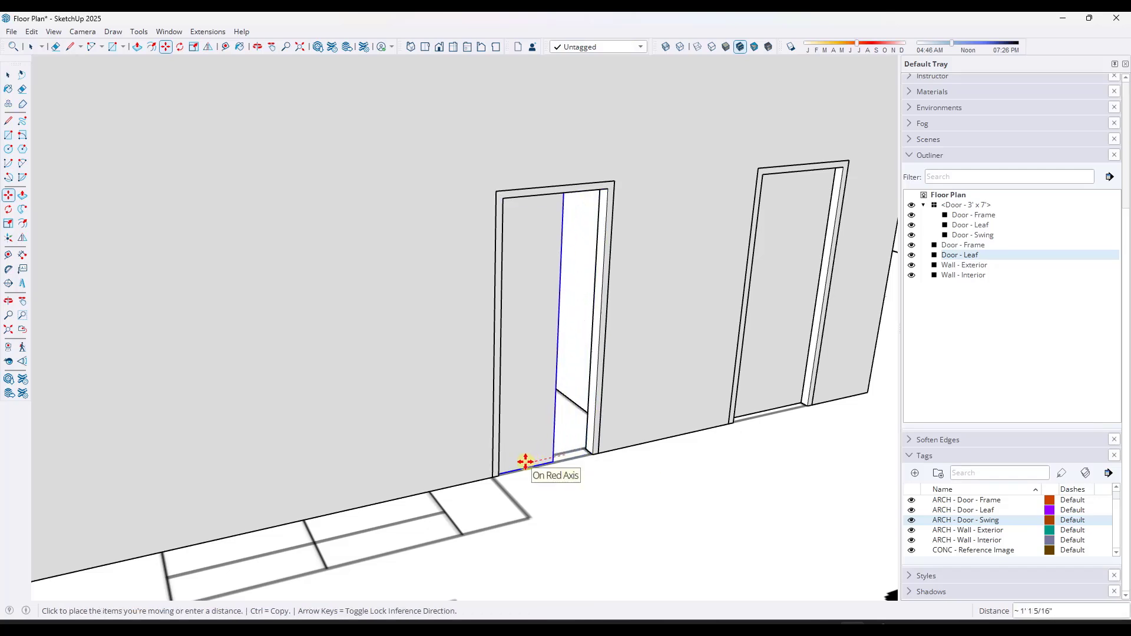
left_click(527, 462)
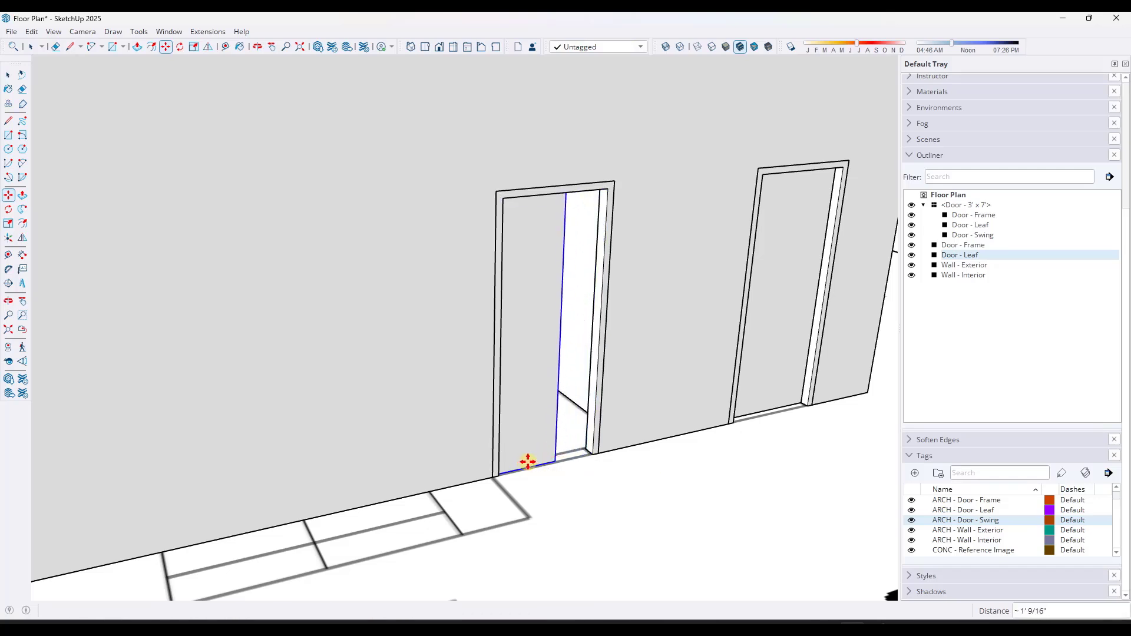
key("space")
scroll(602, 452, "down", 3)
middle_click_drag(618, 408, 586, 450)
scroll(568, 432, "up", 2)
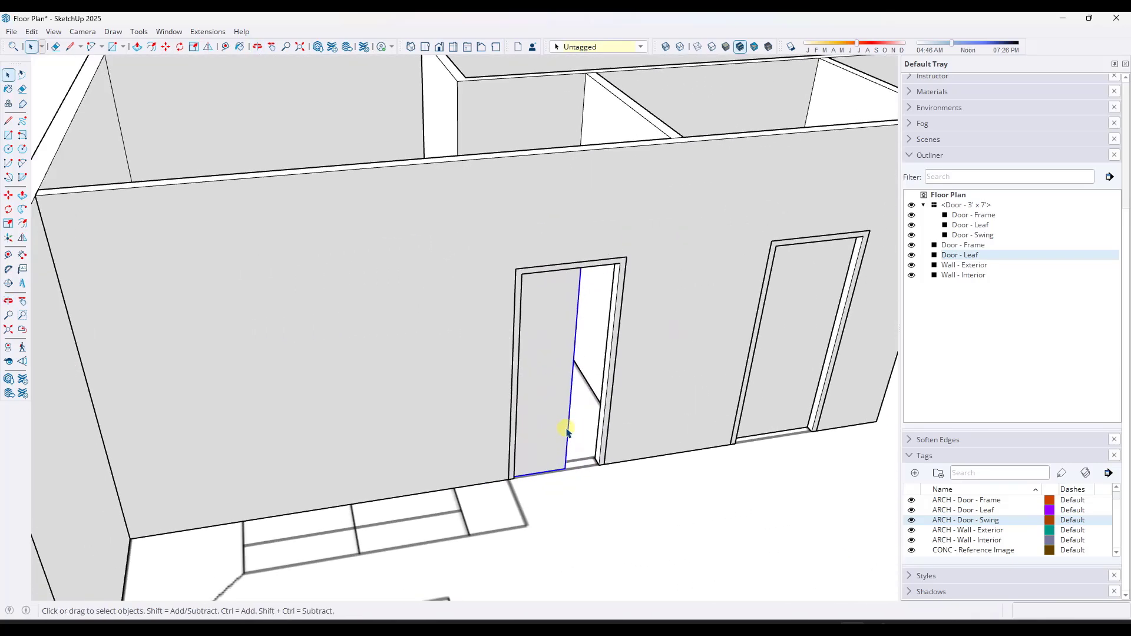
scroll(563, 427, "down", 3)
scroll(561, 425, "up", 3)
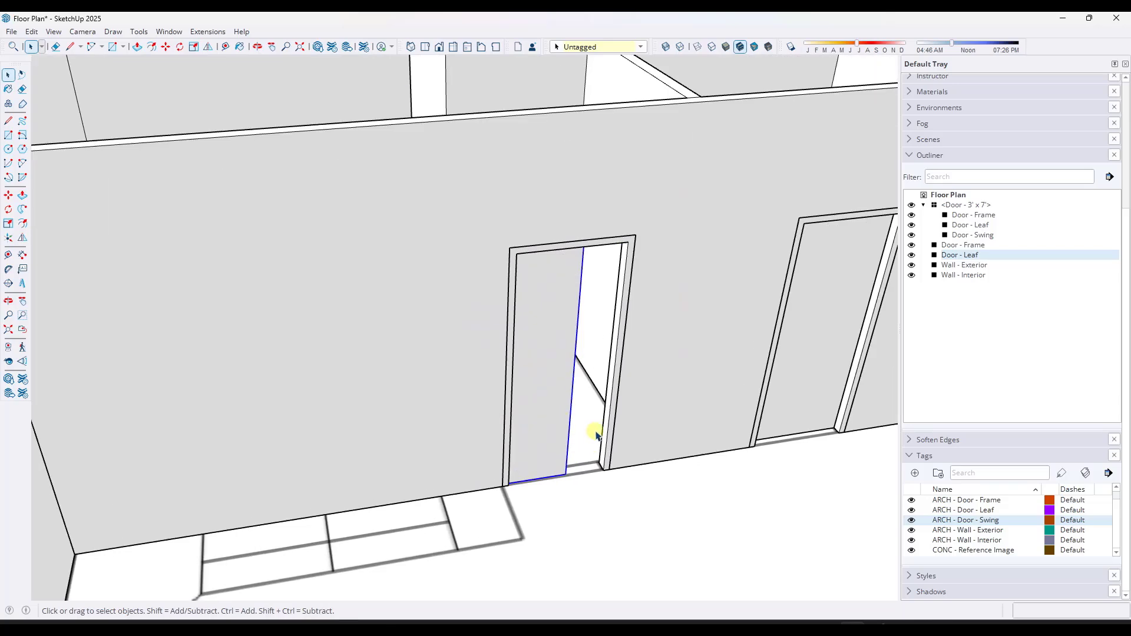
scroll(588, 435, "down", 2)
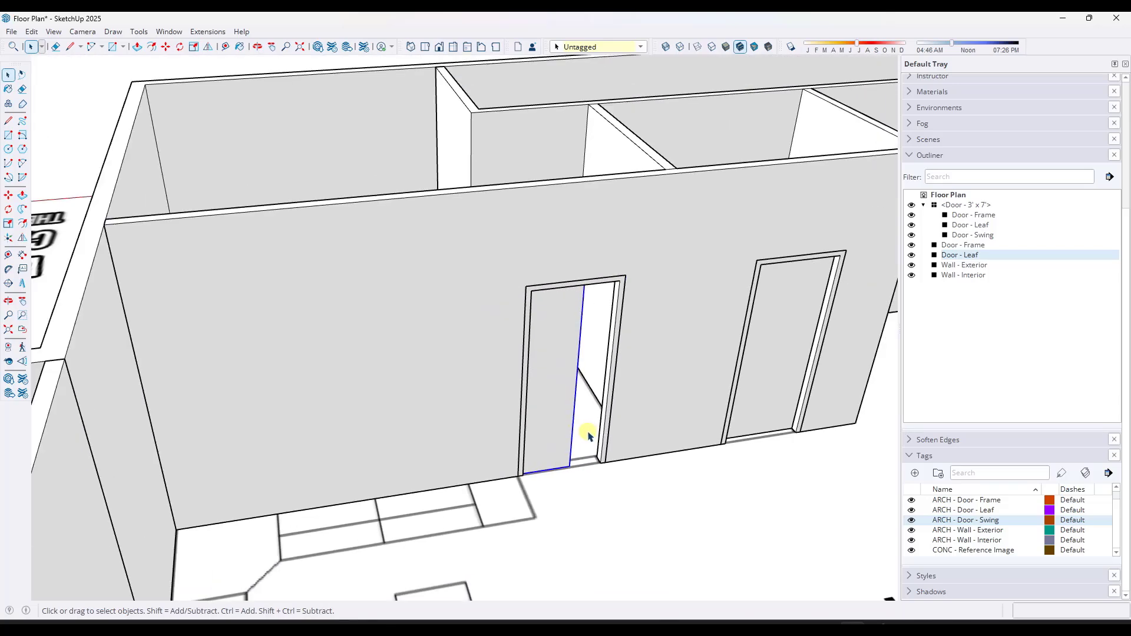
Step: Make a component from the kitchen-side door's frame and leaf groups, named "Door - Pocket - 3' x 7'"
scroll(587, 432, "down", 2)
middle_click_drag(586, 429, 585, 393)
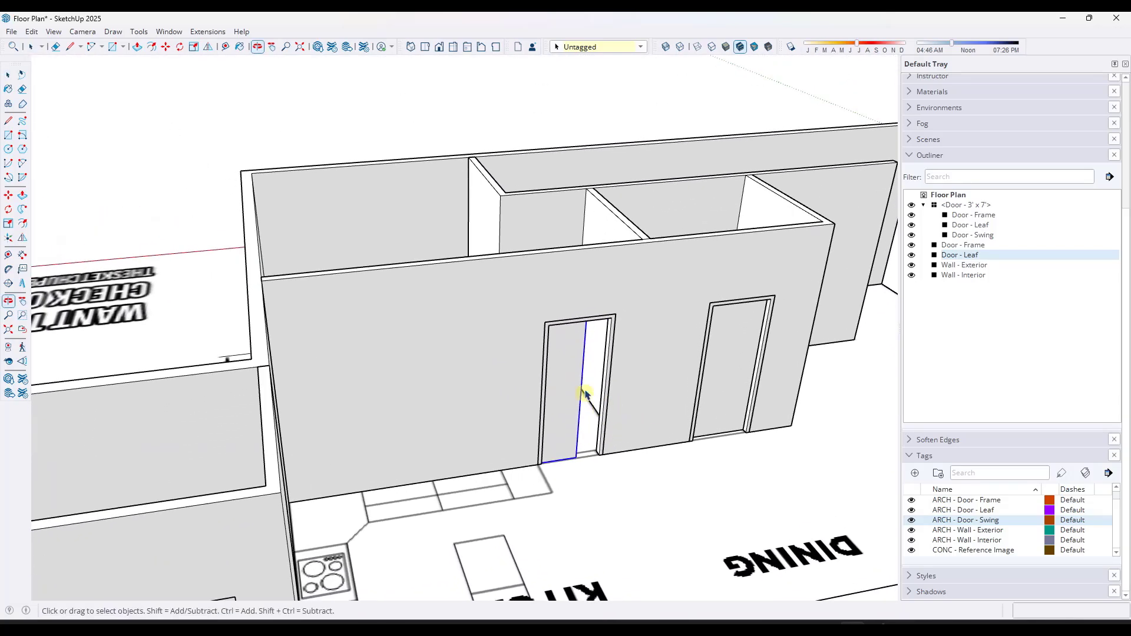
left_click_drag(498, 286, 648, 495)
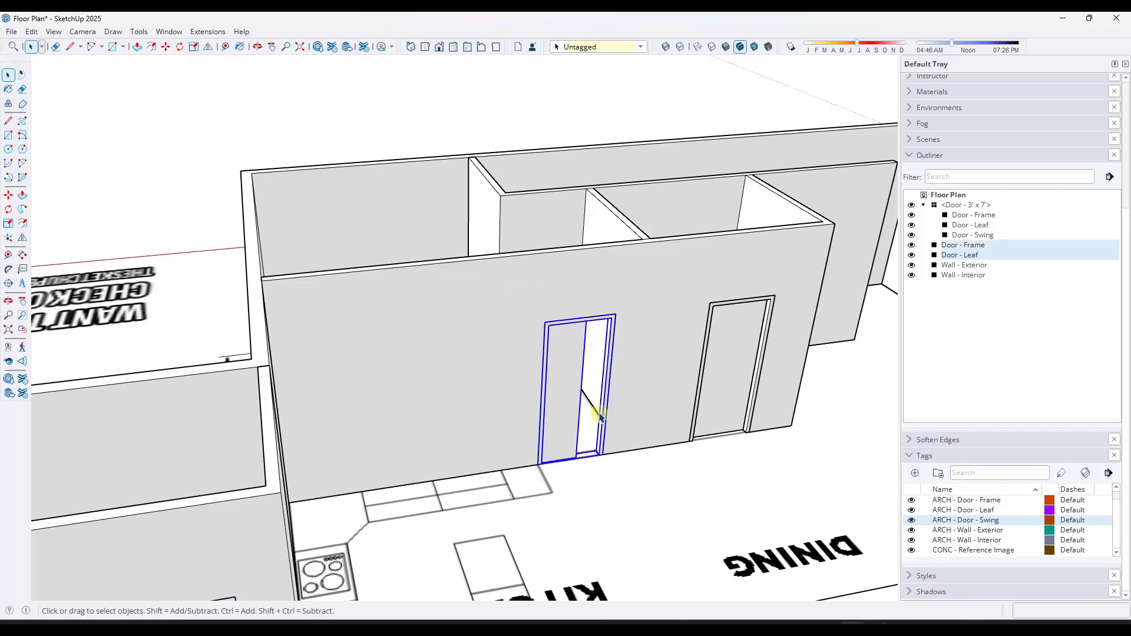
right_click(572, 376)
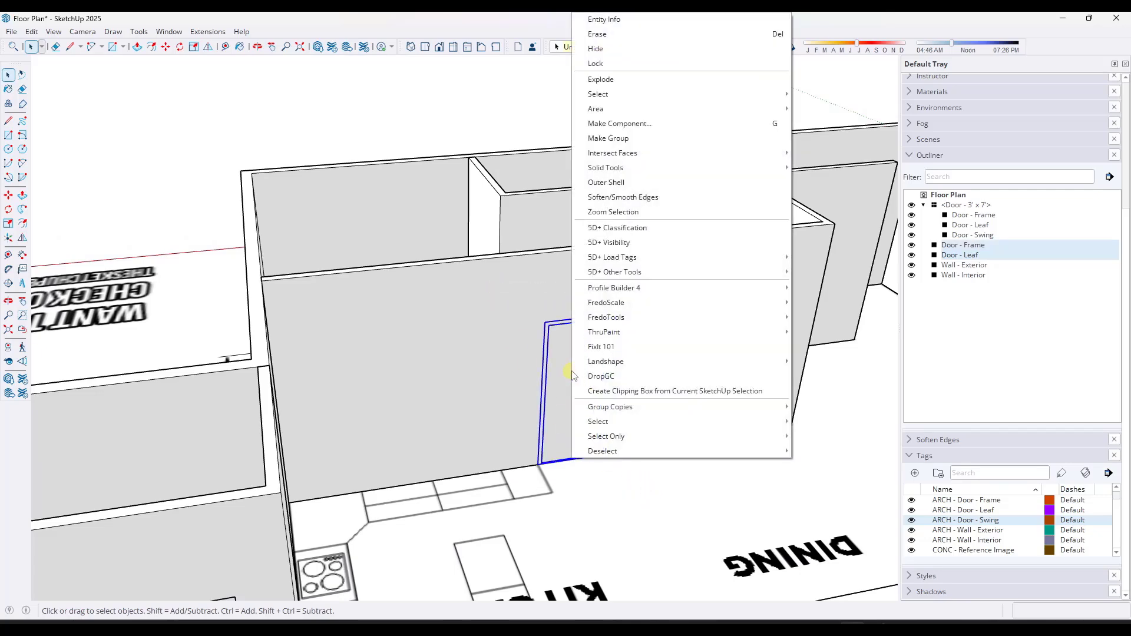
left_click(637, 124)
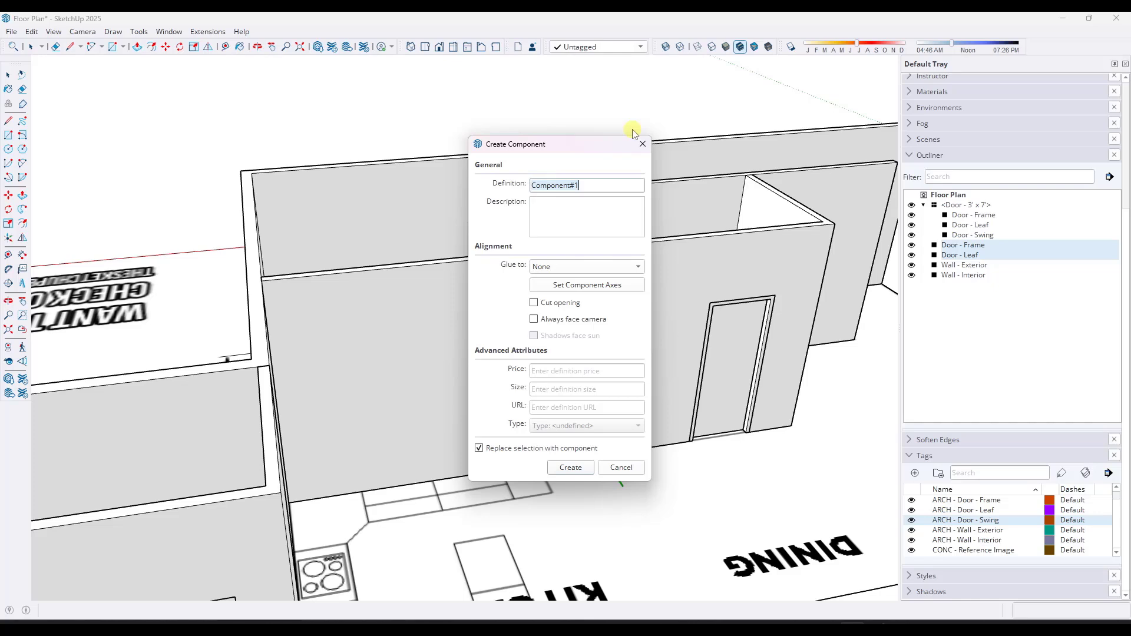
type("Door - Pocket - 3' x 7")
left_click(571, 468)
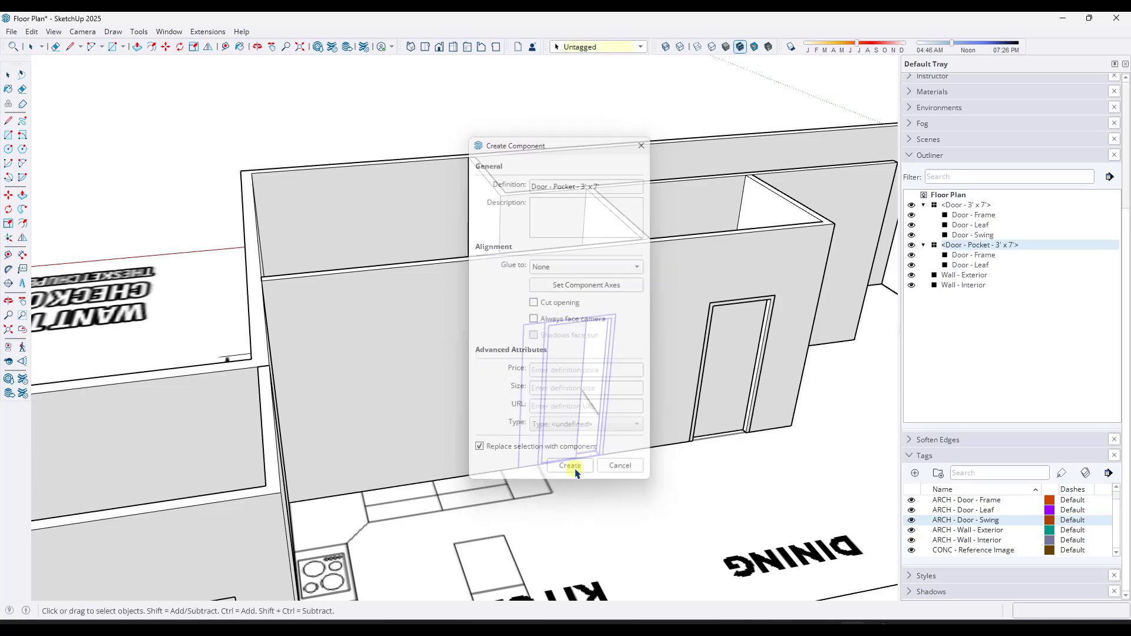
Step: Tag the kitchen-side pocket door's frame as ARCH - Door - Frame and its leaf as ARCH - Door - Leaf
scroll(560, 430, "down", 5)
left_click_drag(560, 469, 586, 425)
middle_click_drag(586, 426, 643, 420)
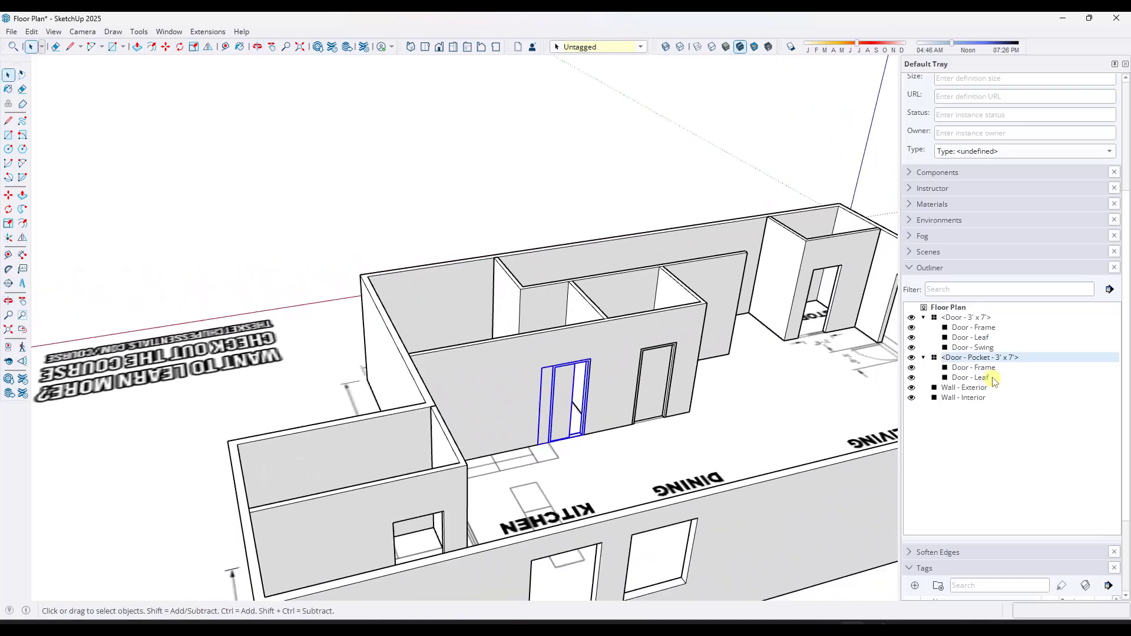
left_click(973, 367)
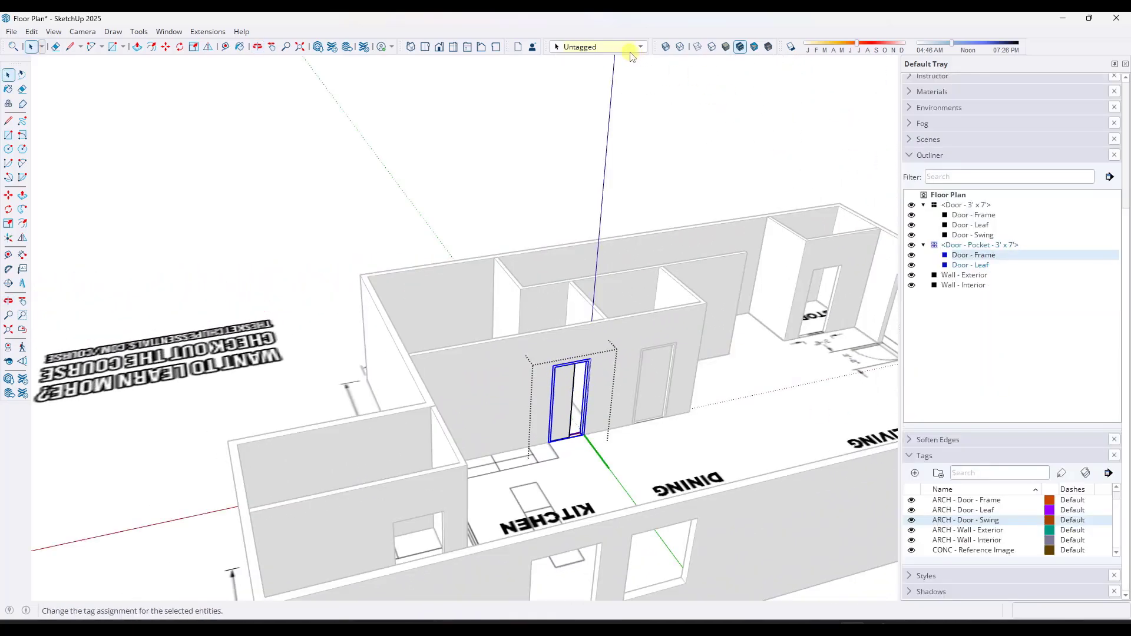
left_click(625, 47)
left_click(626, 58)
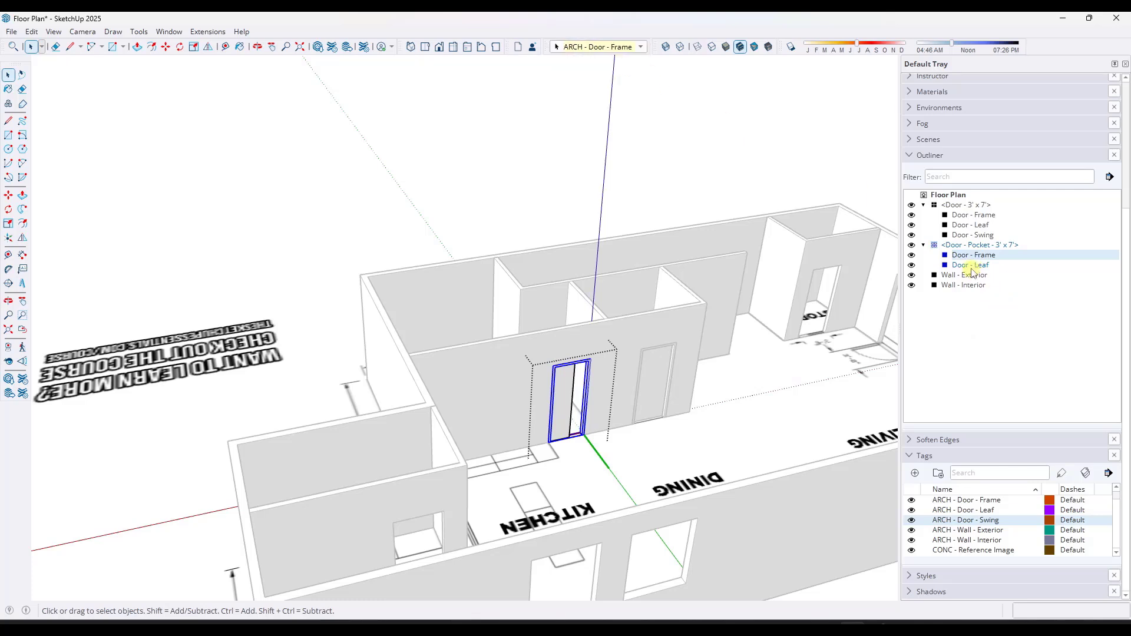
left_click(971, 265)
left_click(621, 47)
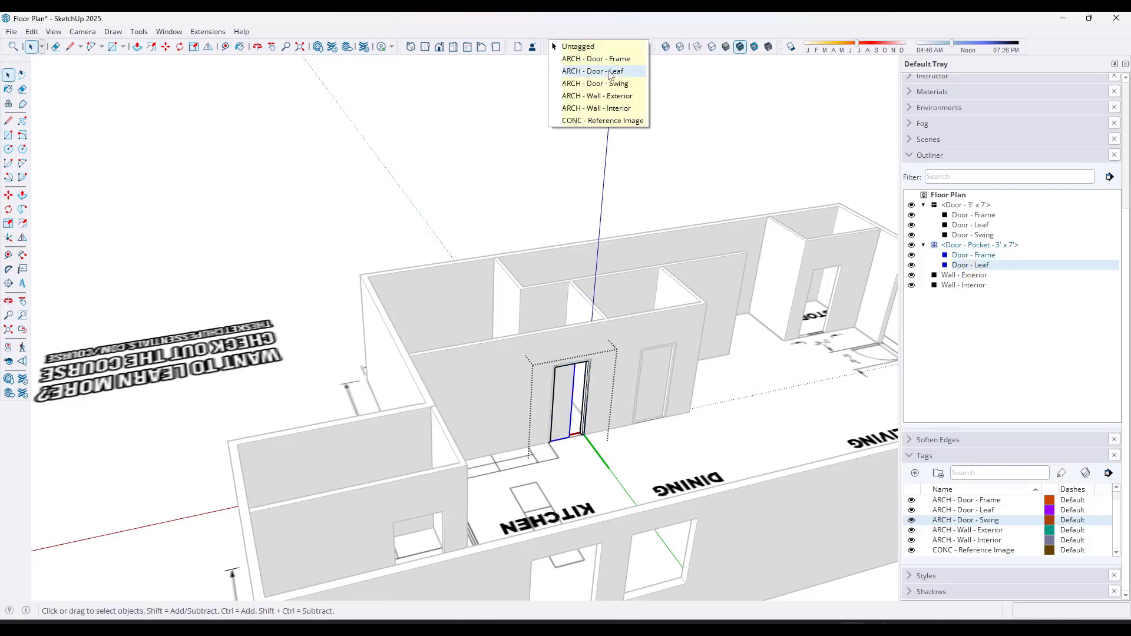
left_click(610, 71)
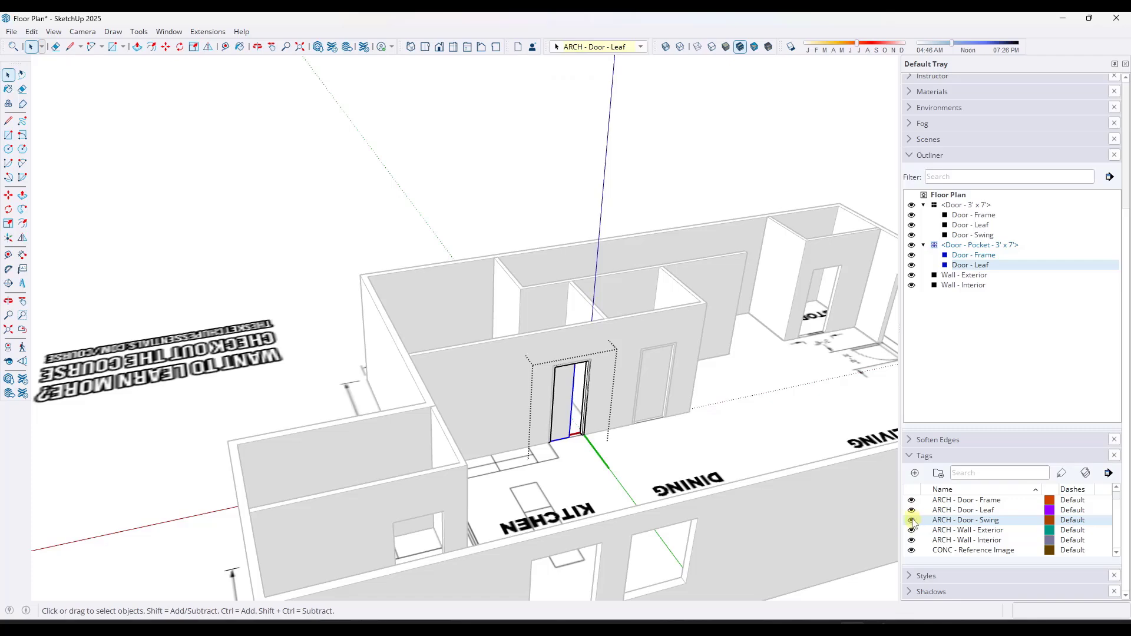
left_click(569, 185)
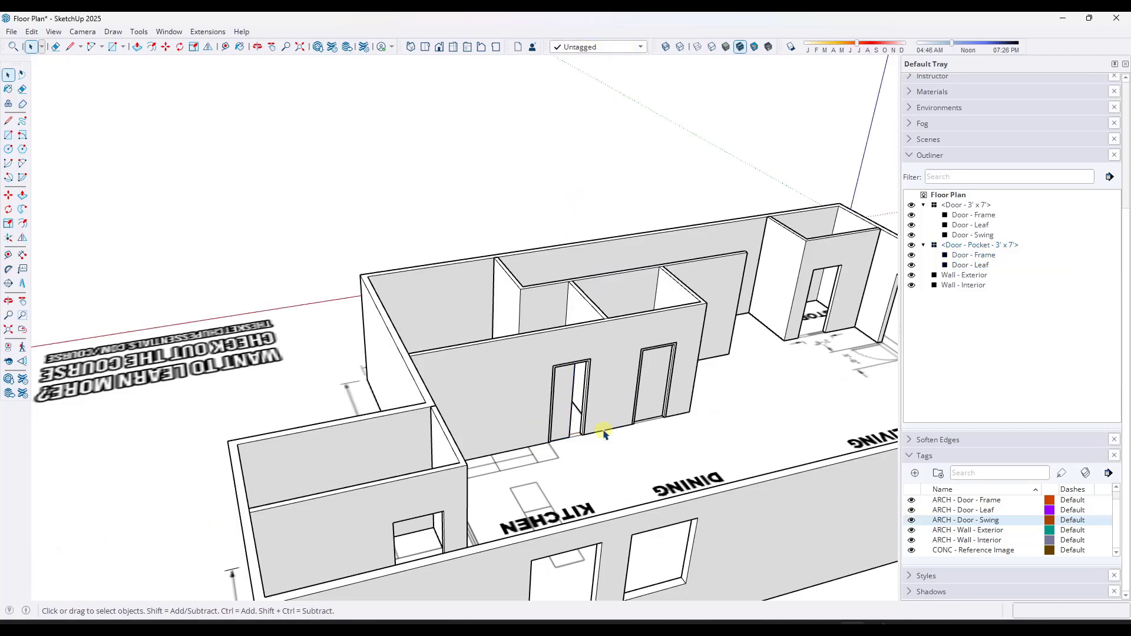
left_click(586, 406)
middle_click_drag(644, 430, 580, 457)
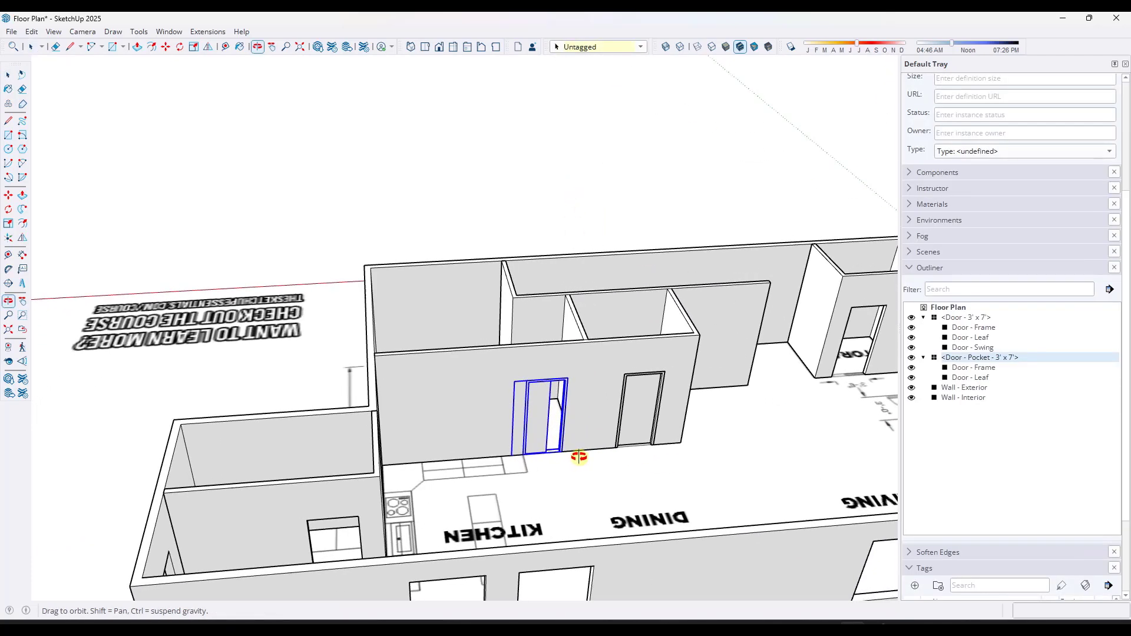
scroll(579, 457, "up", 3)
key("m")
scroll(555, 458, "up", 3)
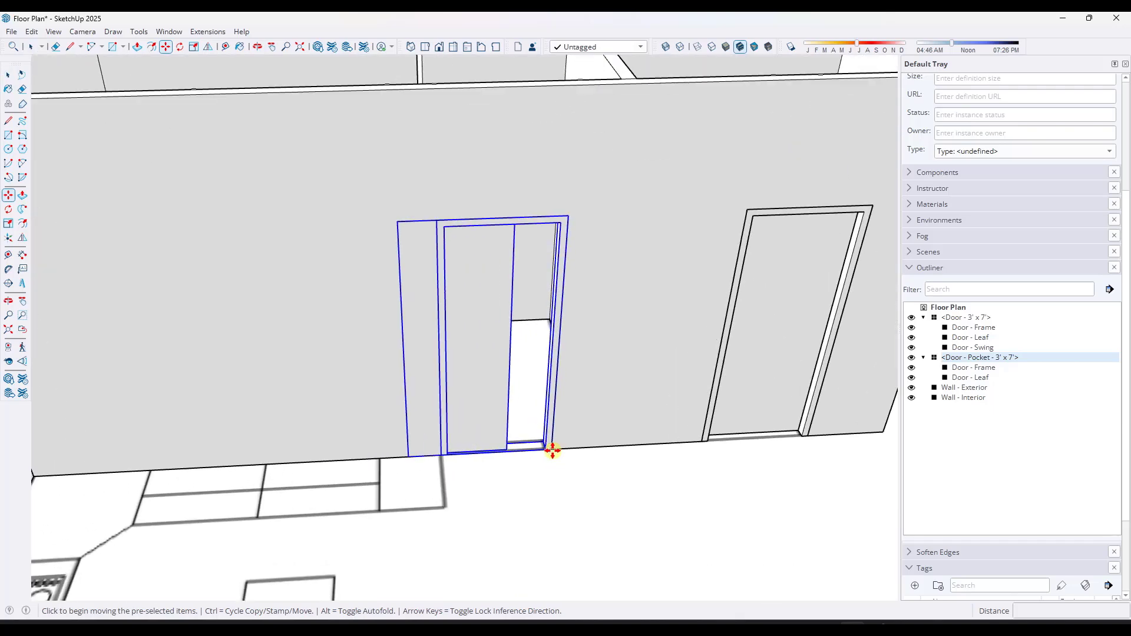
left_click(551, 449)
key("Escape")
scroll(505, 480, "down", 6)
key("ctrl")
scroll(504, 482, "down", 5)
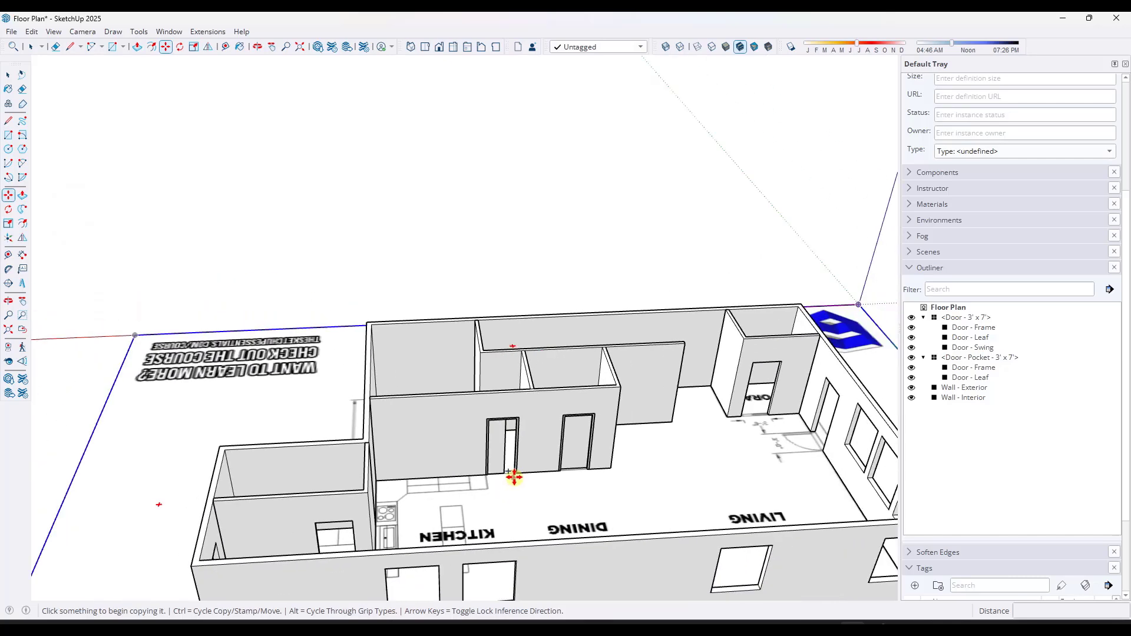
Step: Copy the kitchen-side pocket door component by its outer bottom frame corner into the laundry doorway
key("space")
left_click(499, 455)
key("m")
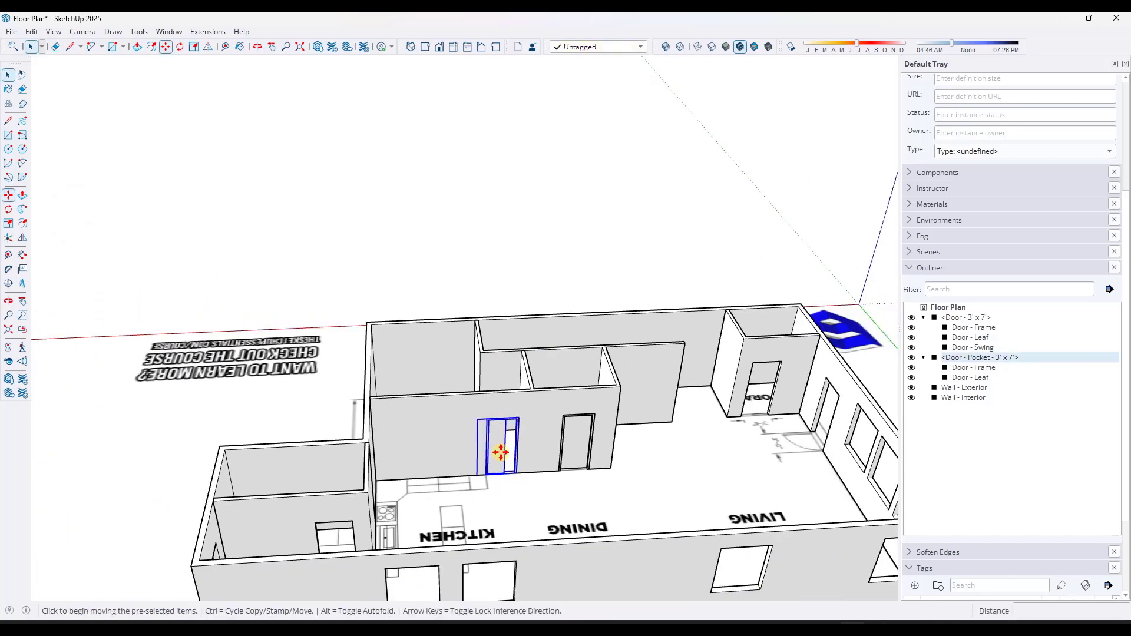
scroll(500, 454, "up", 5)
scroll(488, 471, "up", 4)
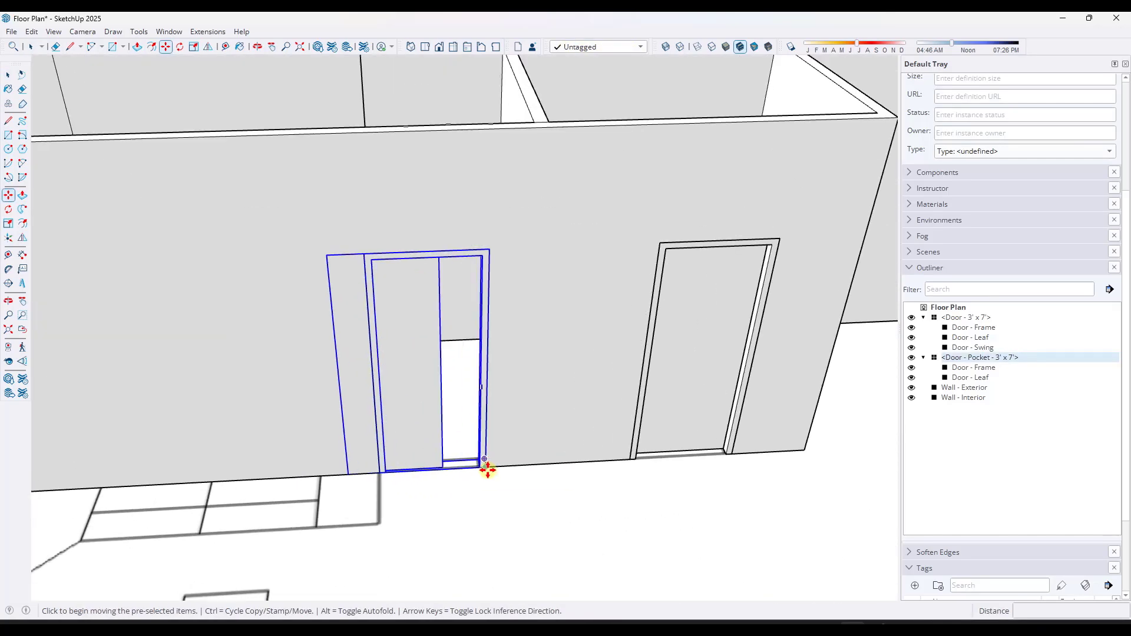
left_click(484, 467)
key("ctrl")
scroll(429, 505, "down", 8)
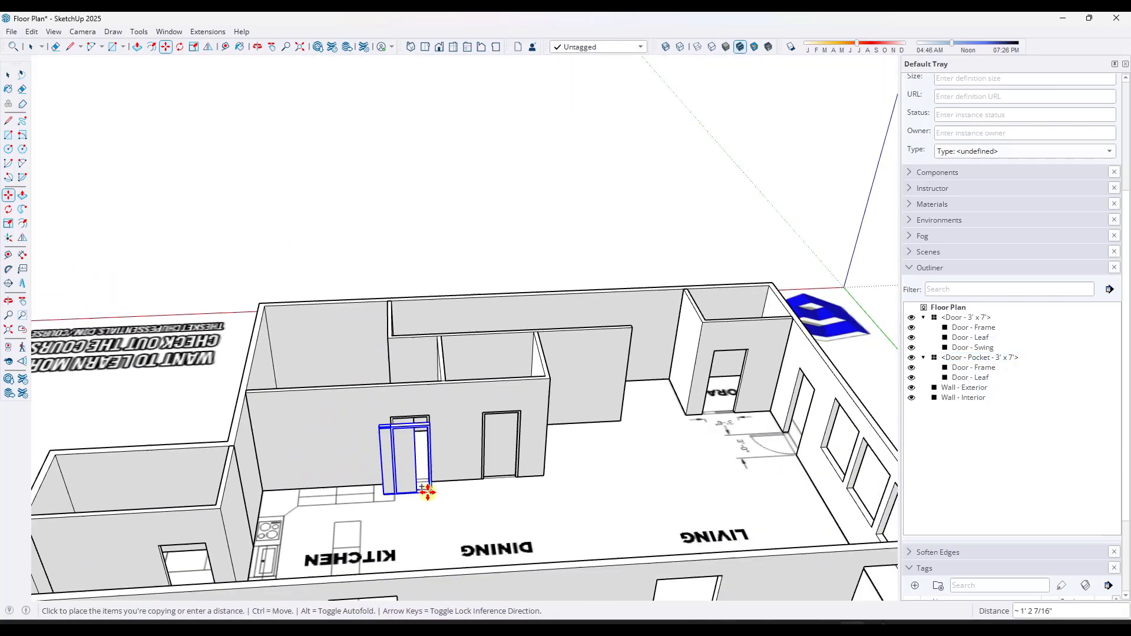
middle_click_drag(428, 494, 109, 467)
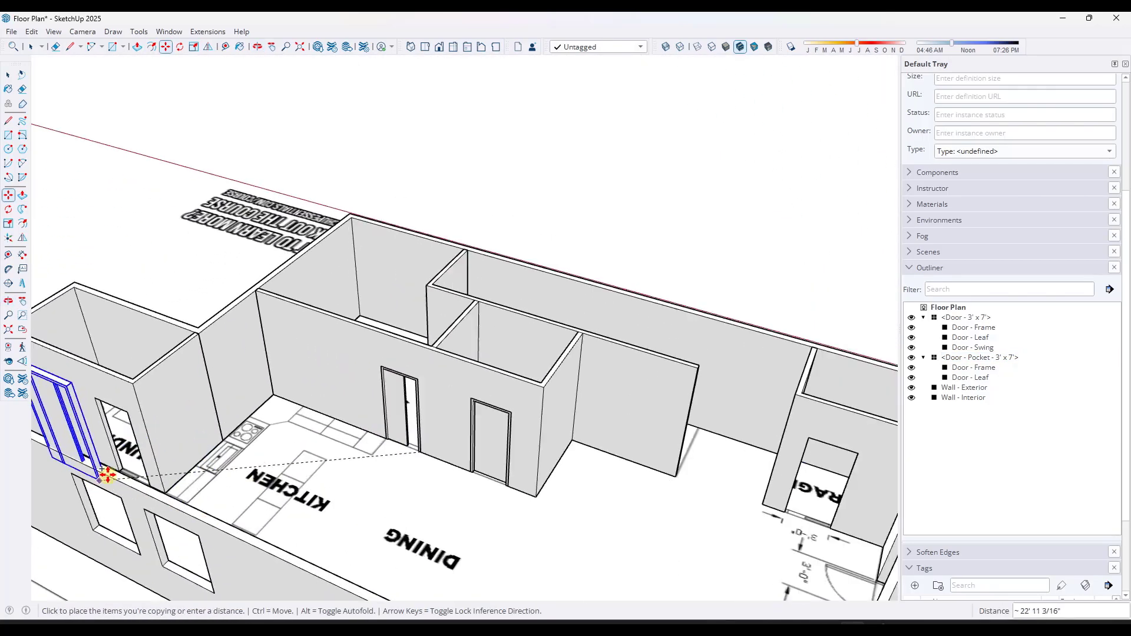
scroll(118, 507, "up", 6)
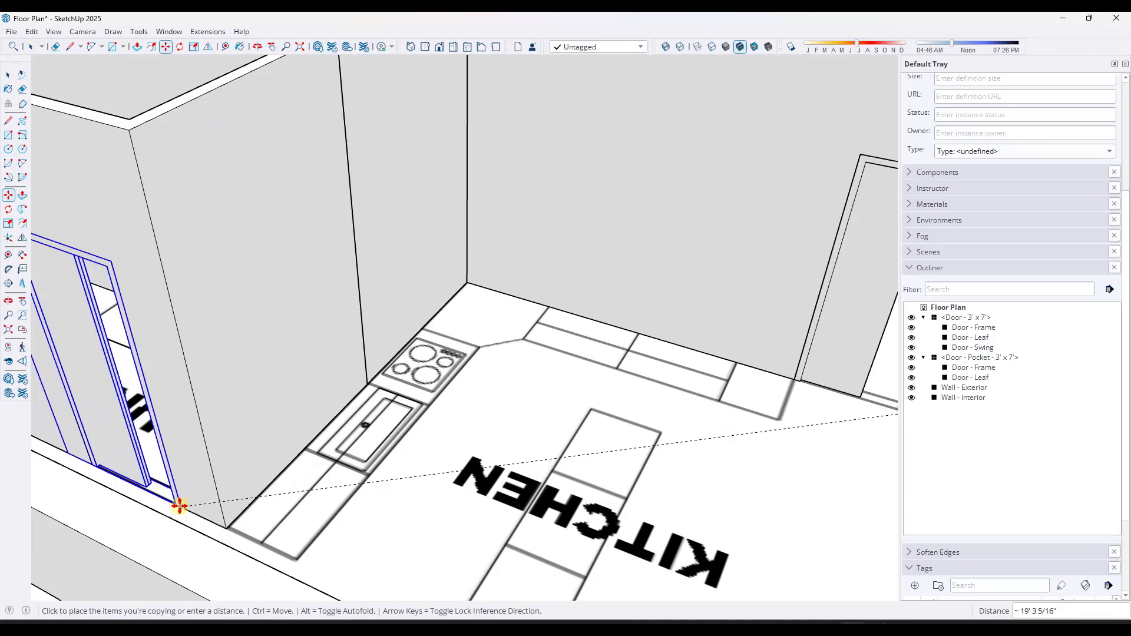
Step: Place another copy of the pocket door component in the storage room doorway
scroll(212, 495, "down", 8)
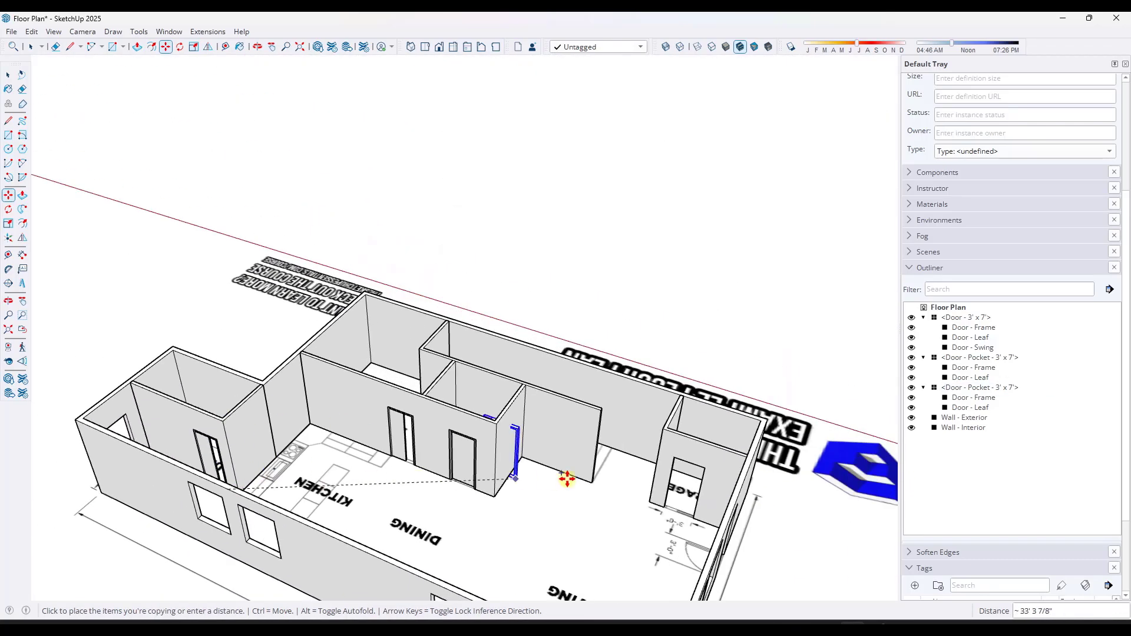
scroll(677, 495, "up", 5)
left_click(696, 534)
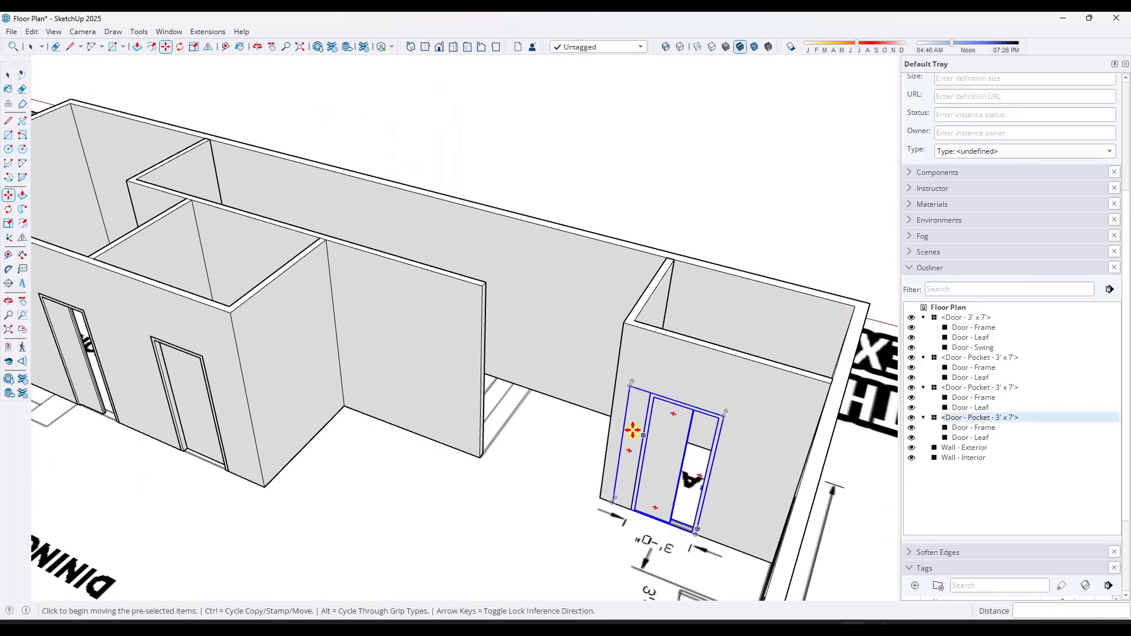
scroll(627, 421, "down", 5)
middle_click_drag(625, 412, 581, 434)
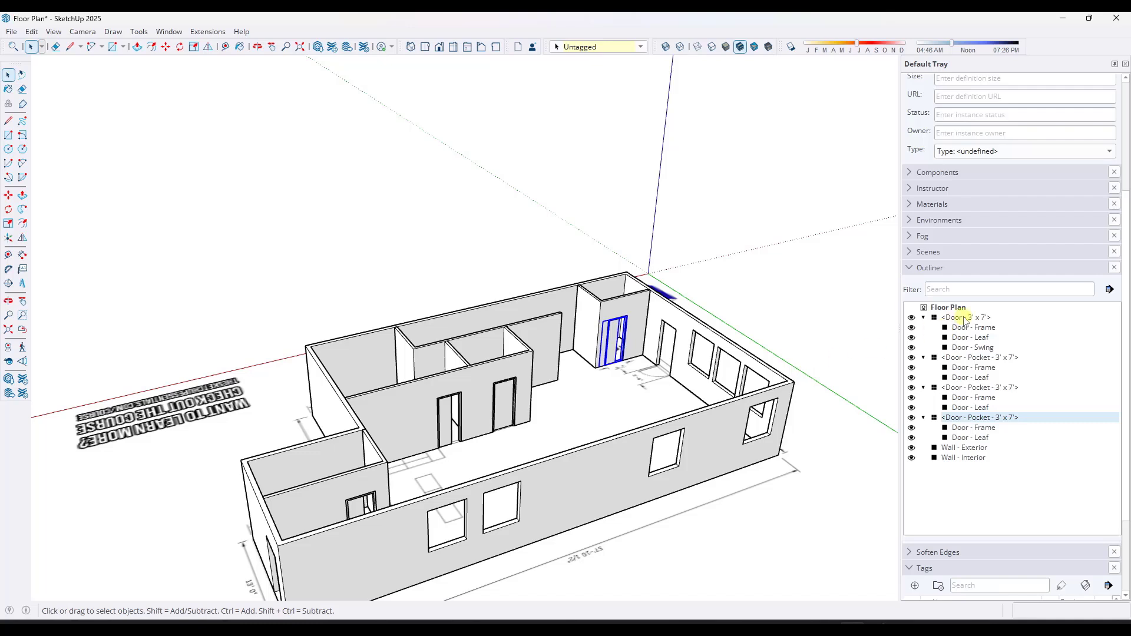
Step: Collapse the Outliner entries of the 3' x 7' door and the three pocket door components
left_click(924, 317)
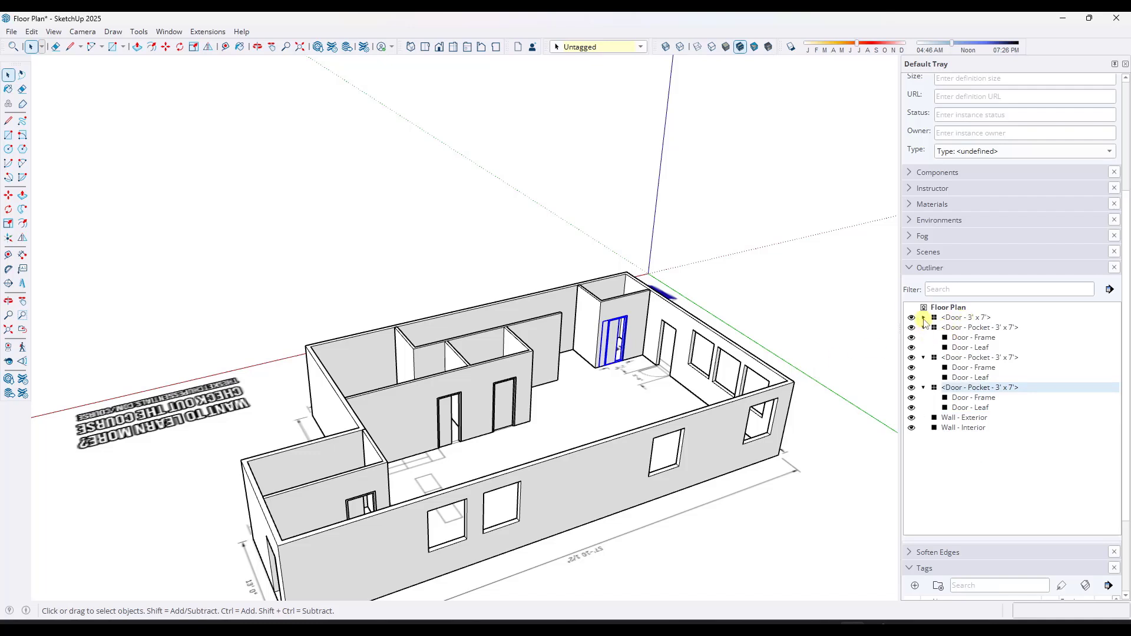
left_click(924, 327)
left_click(923, 338)
left_click(924, 347)
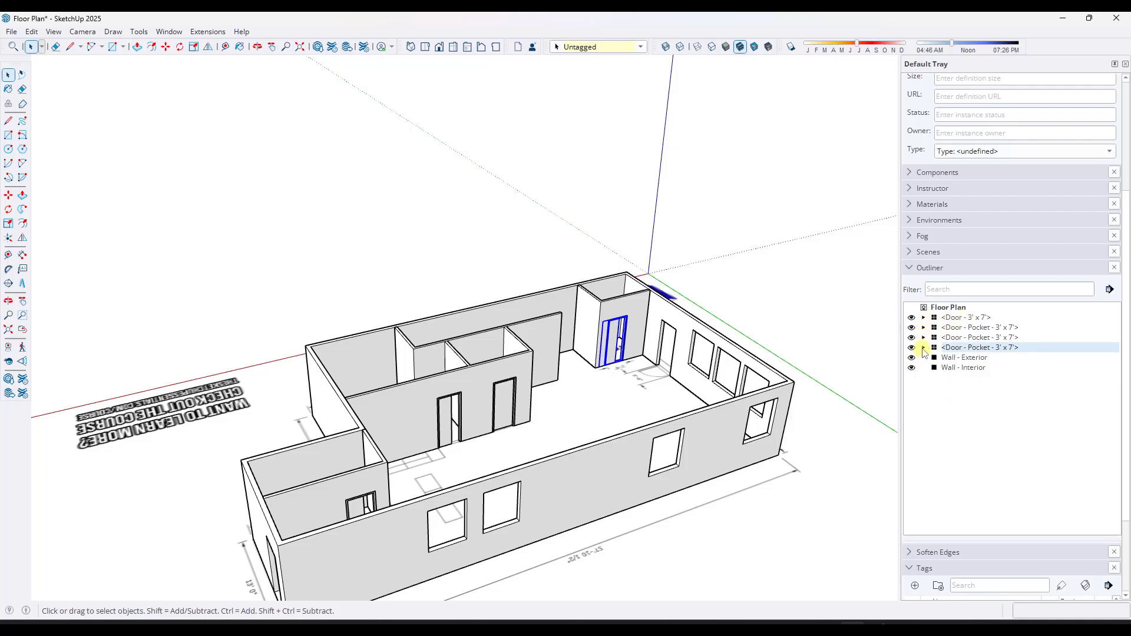
Step: Group the 3' x 7' door with the three pocket doors and name the group "Doors"
left_click(963, 319)
left_click(961, 348, "shift")
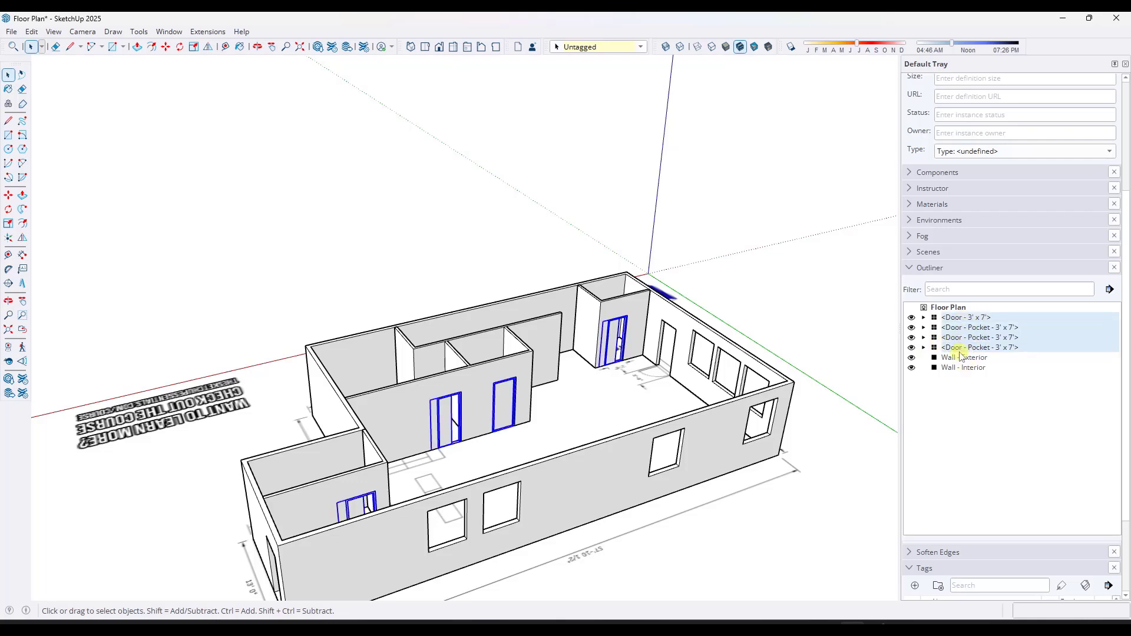
right_click(954, 321)
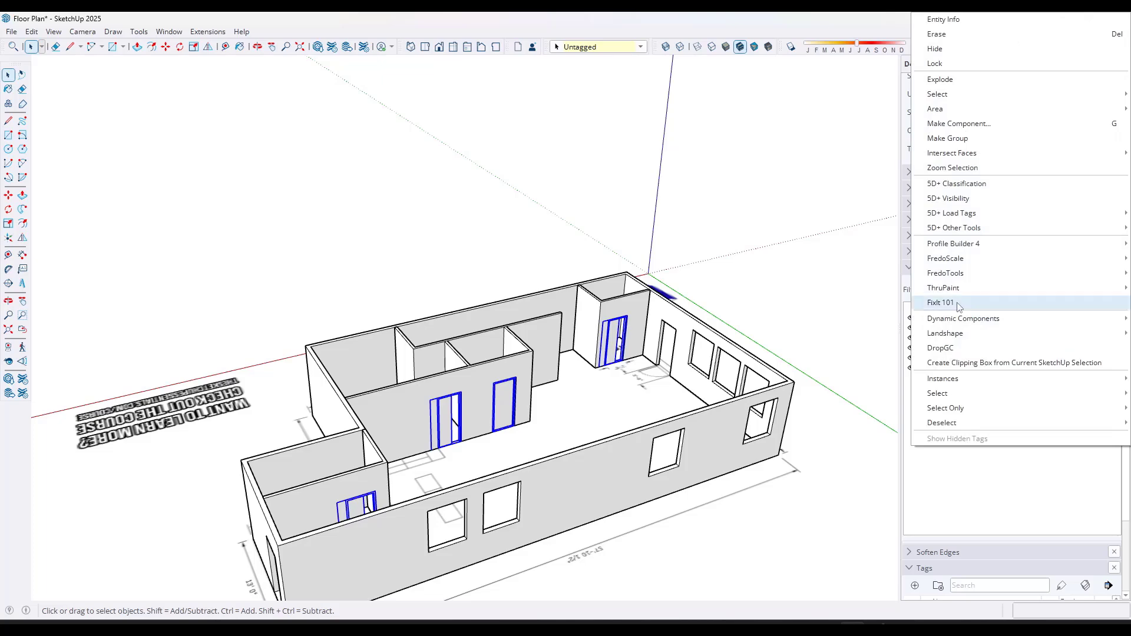
left_click(948, 138)
scroll(942, 295, "down", 3)
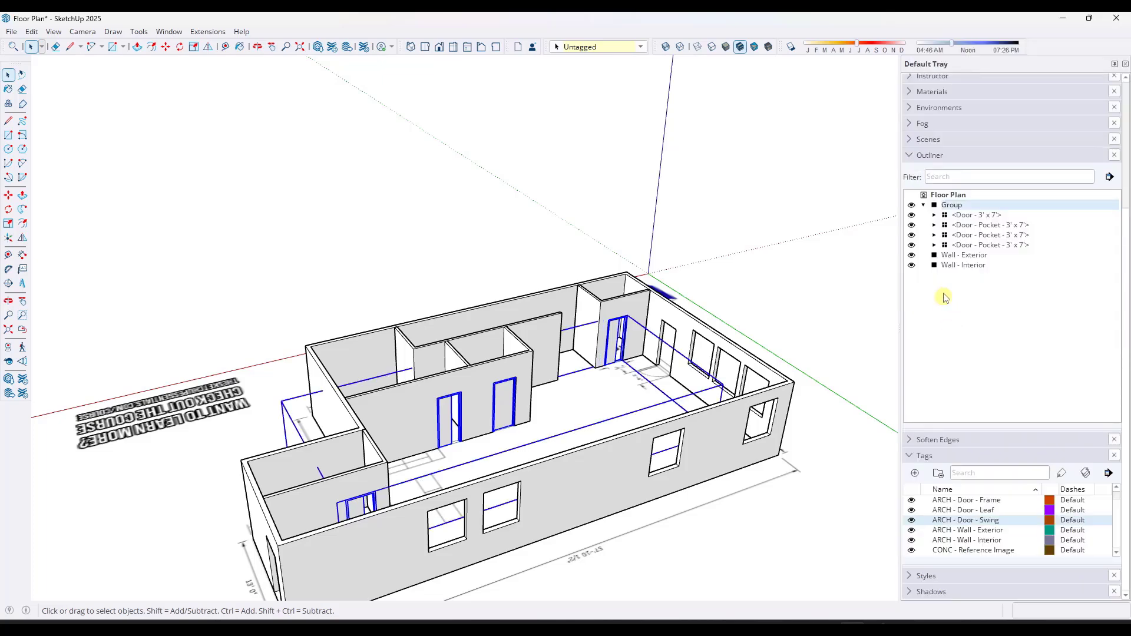
right_click(945, 219)
left_click(961, 501)
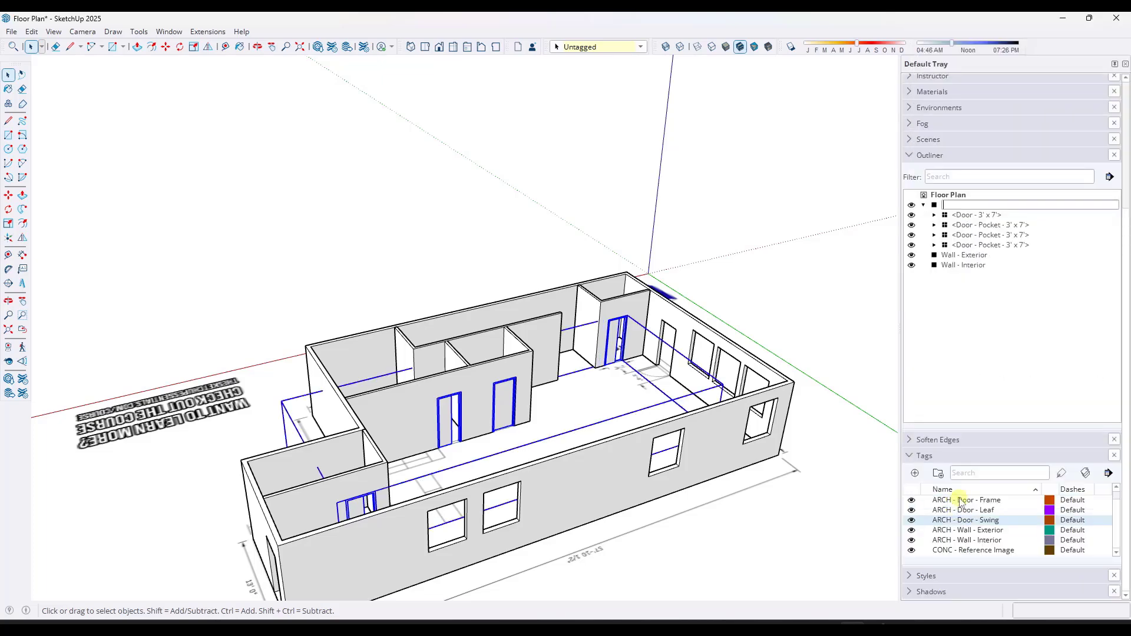
type("Doors")
key("Return")
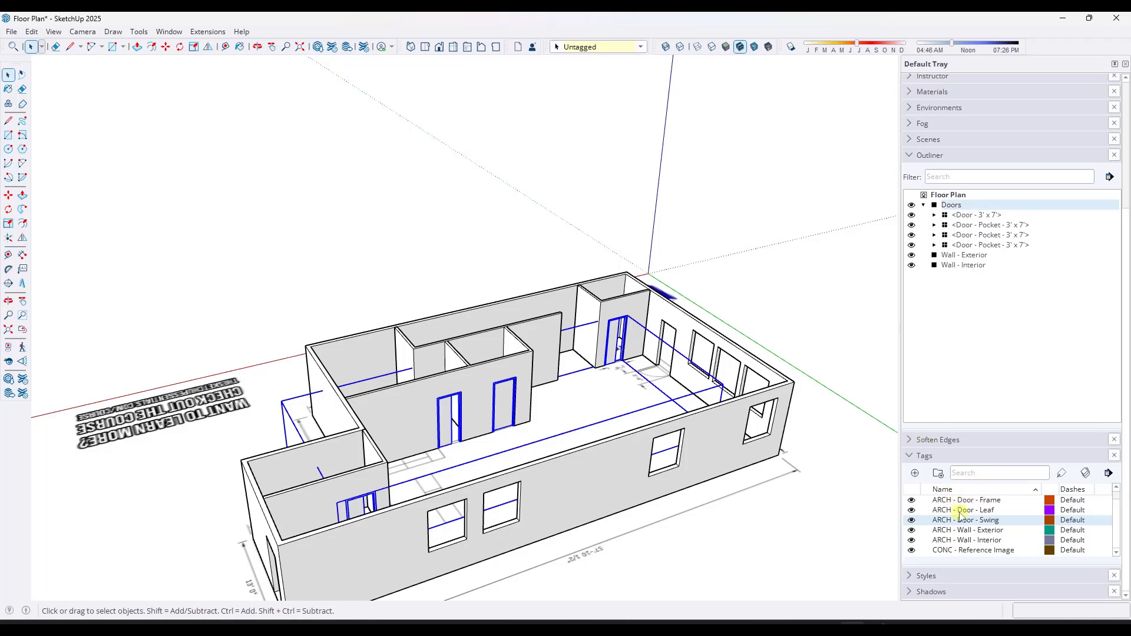
Step: Create a tag named "ARCH - Doors" and assign it to the Doors group
scroll(962, 519, "up", 1)
left_click(916, 475)
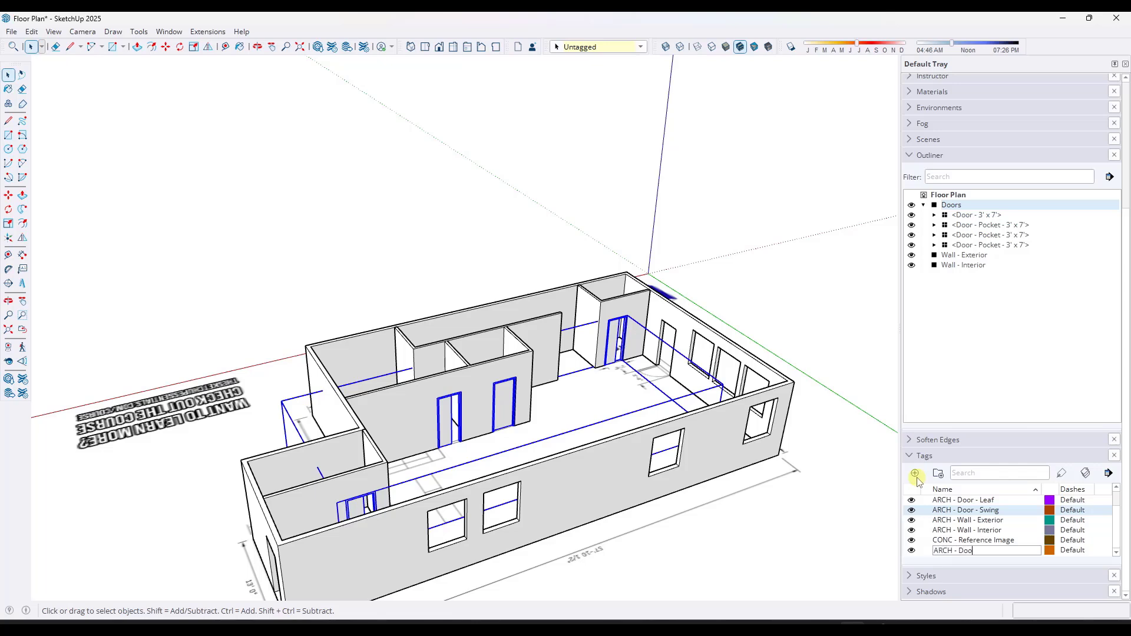
type("ARCH - Doors")
key("Return")
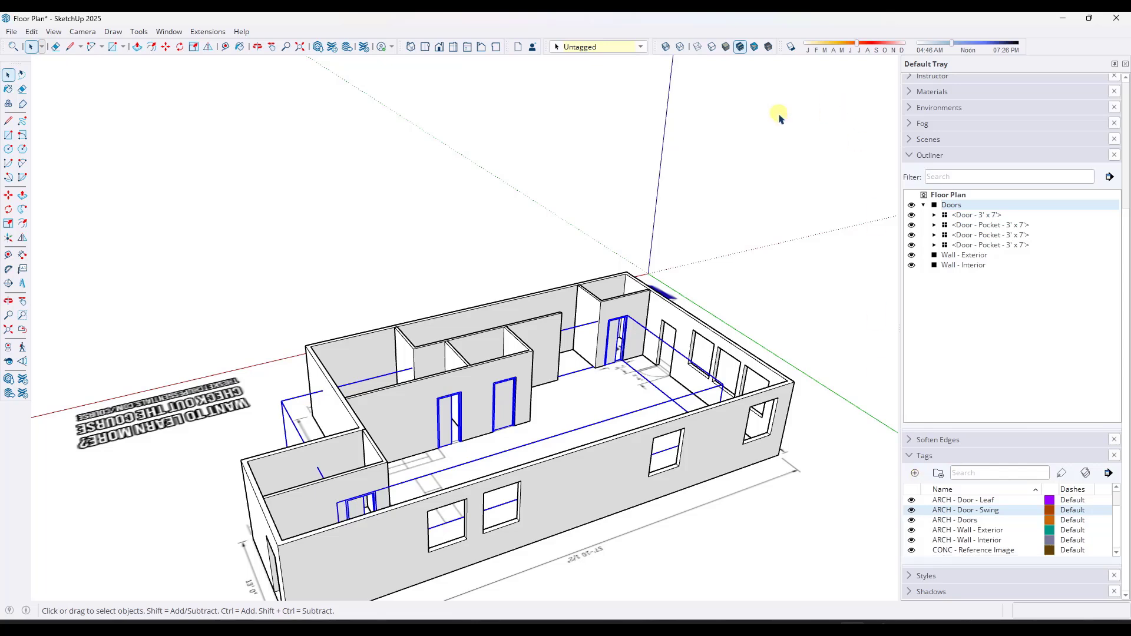
left_click(599, 47)
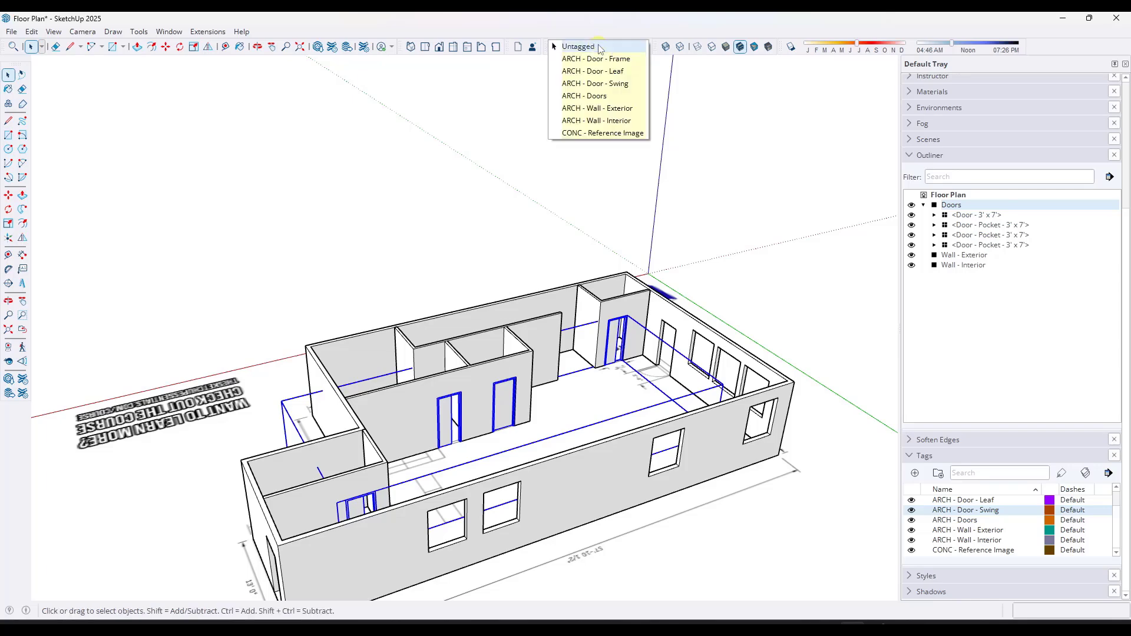
left_click(595, 96)
Step: Check the door tags by toggling the visibility of ARCH - Doors, Door - Leaf, Door - Frame and Door - Swing
middle_click_drag(753, 331, 501, 407)
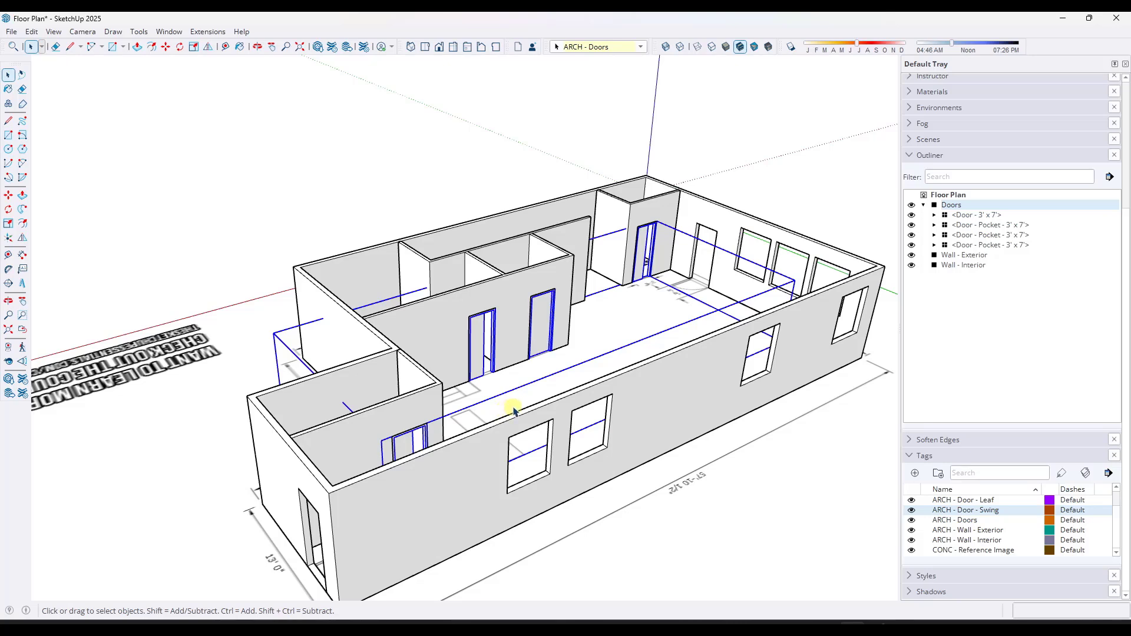
left_click(912, 523)
left_click(912, 523)
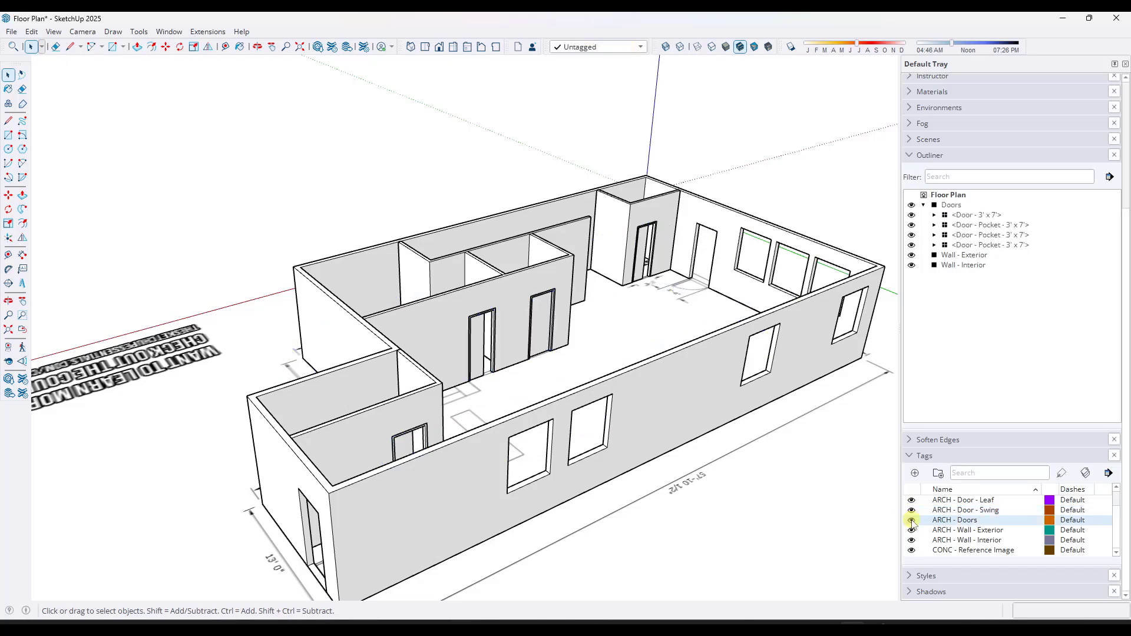
scroll(926, 526, "up", 1)
left_click(913, 520)
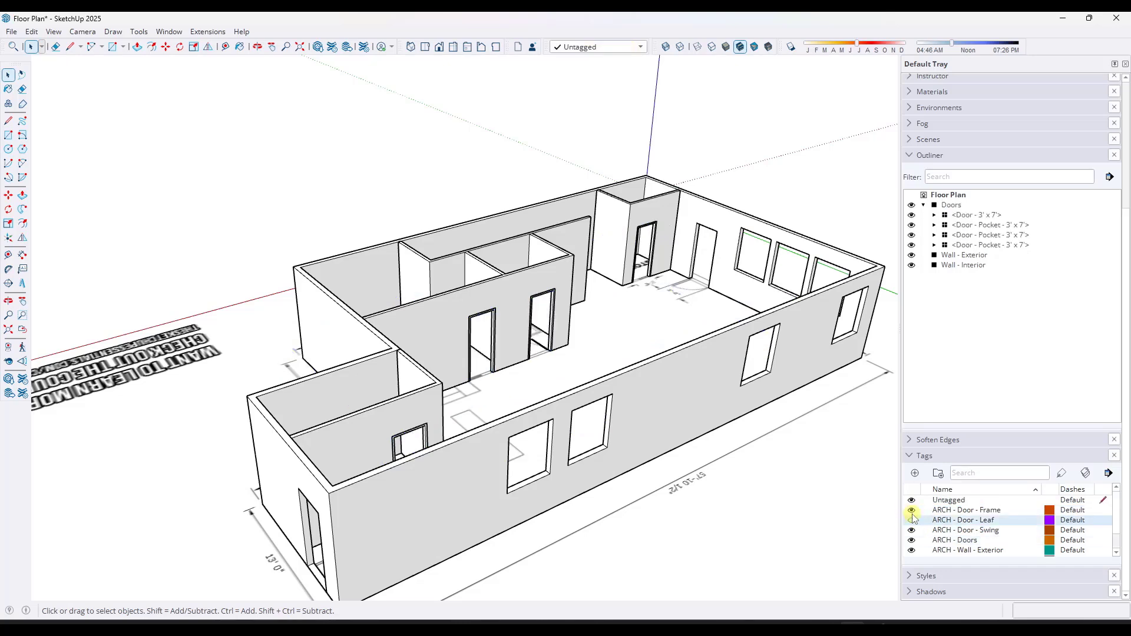
left_click(912, 511)
left_click(912, 511)
left_click(911, 530)
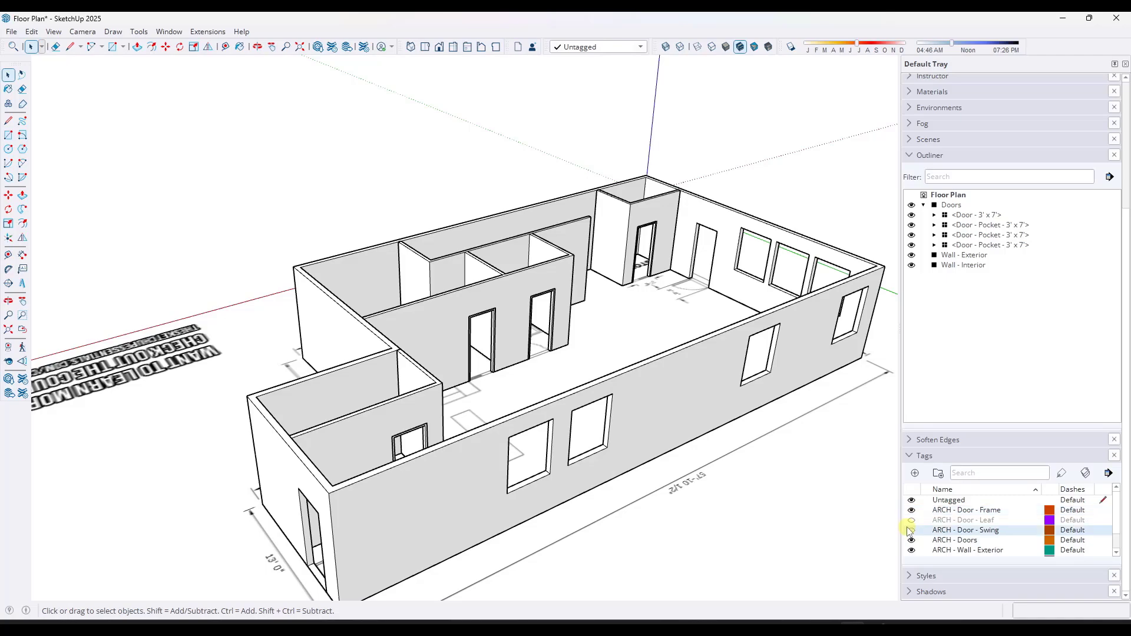
left_click(912, 520)
Step: Examine the exterior doorway beside the living room windows from outside the building
middle_click_drag(715, 324, 588, 350)
scroll(531, 425, "up", 5)
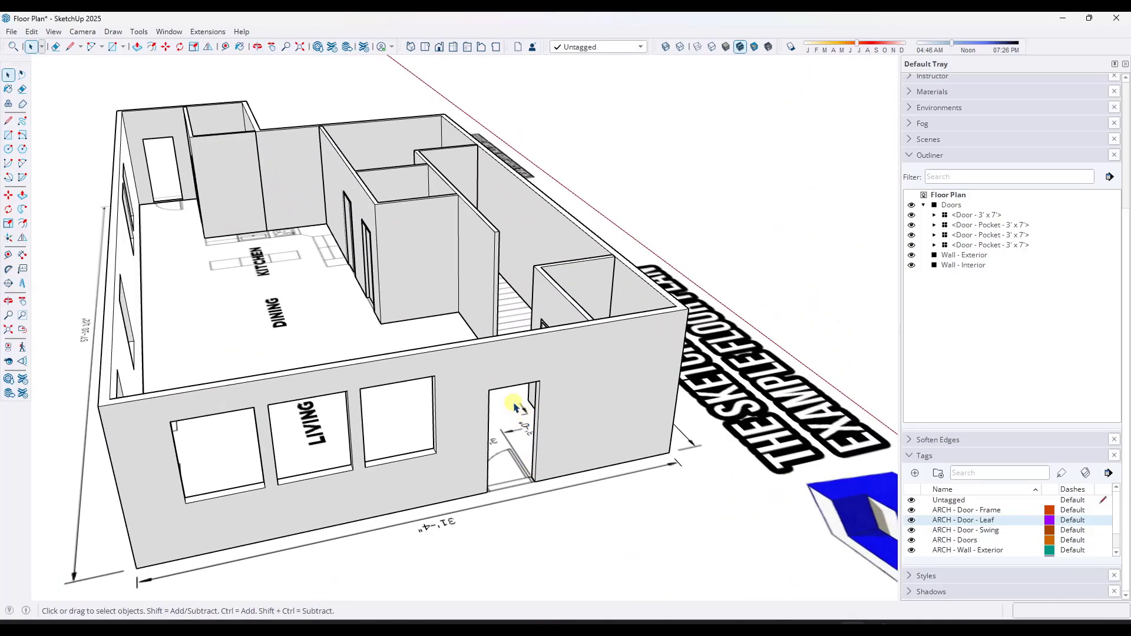
middle_click_drag(517, 405, 614, 416)
scroll(614, 416, "down", 3)
middle_click_drag(813, 462, 505, 328)
scroll(623, 424, "up", 3)
scroll(622, 424, "down", 3)
key("space")
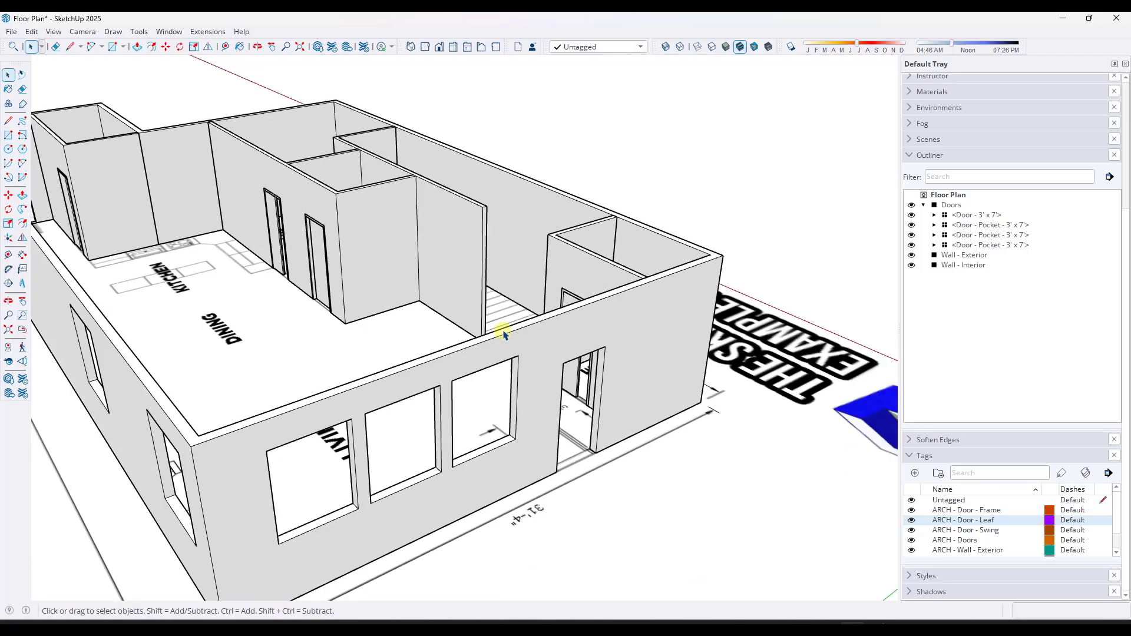
scroll(590, 360, "up", 3)
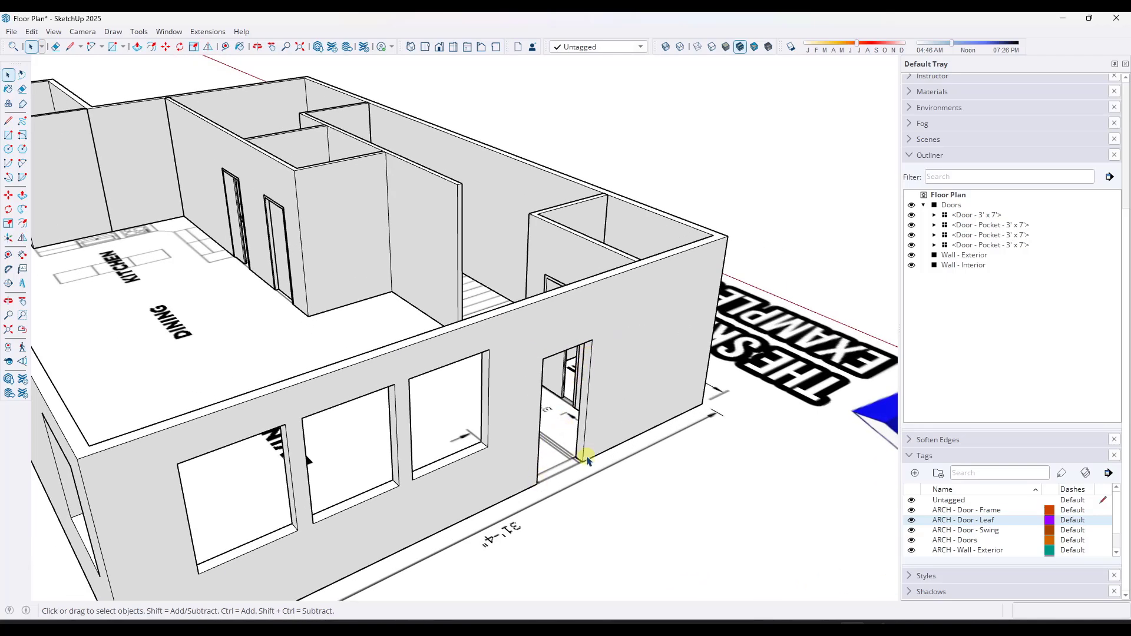
scroll(501, 397, "down", 3)
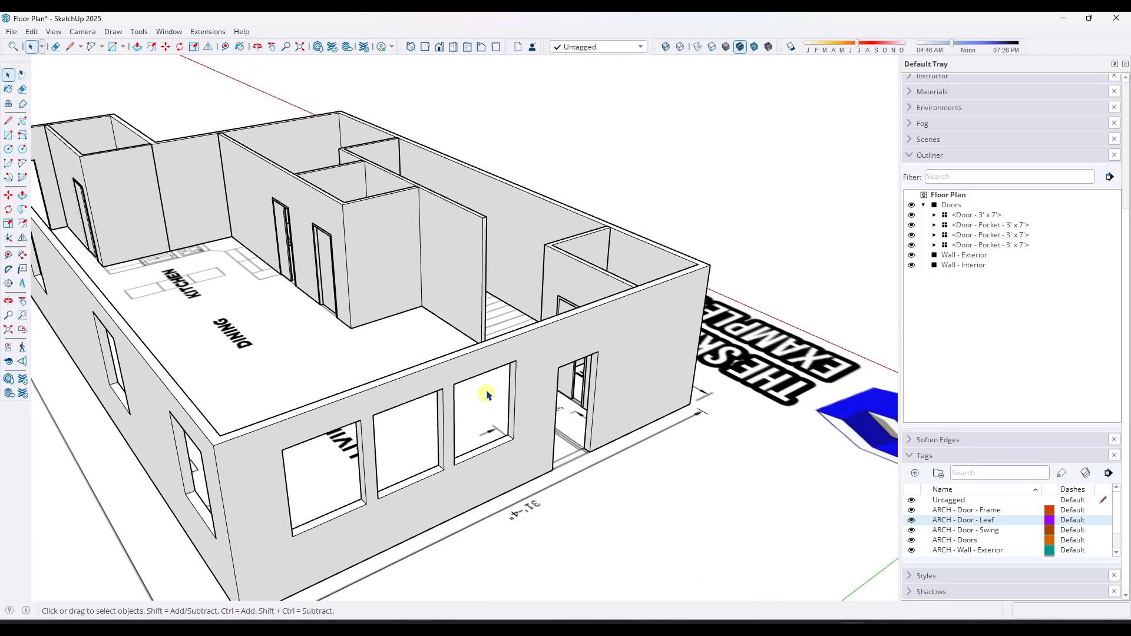
Step: Open the 3' x 7' door component inside the Doors group for editing
middle_click_drag(362, 376, 412, 379)
key("p")
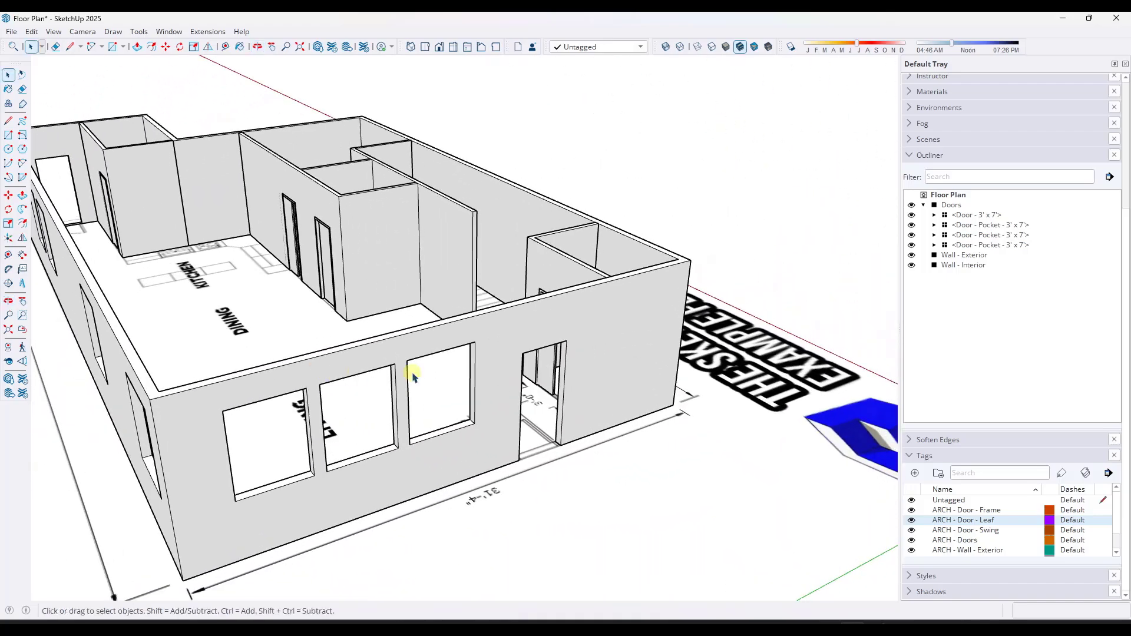
scroll(538, 430, "up", 6)
scroll(578, 300, "up", 10)
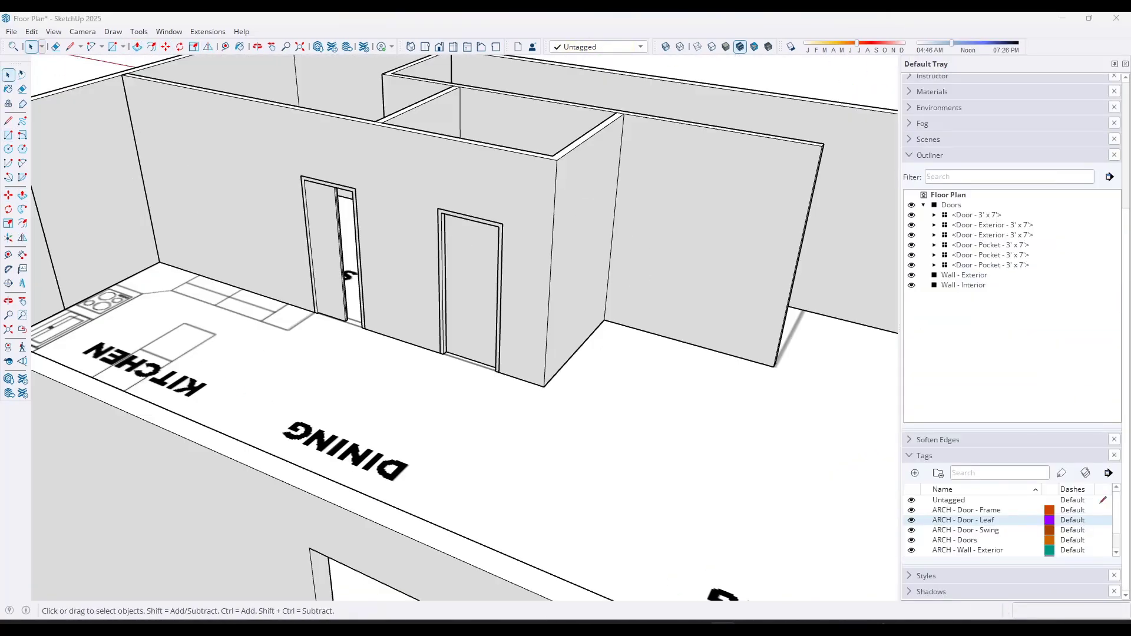
scroll(442, 243, "up", 4)
left_click(442, 241)
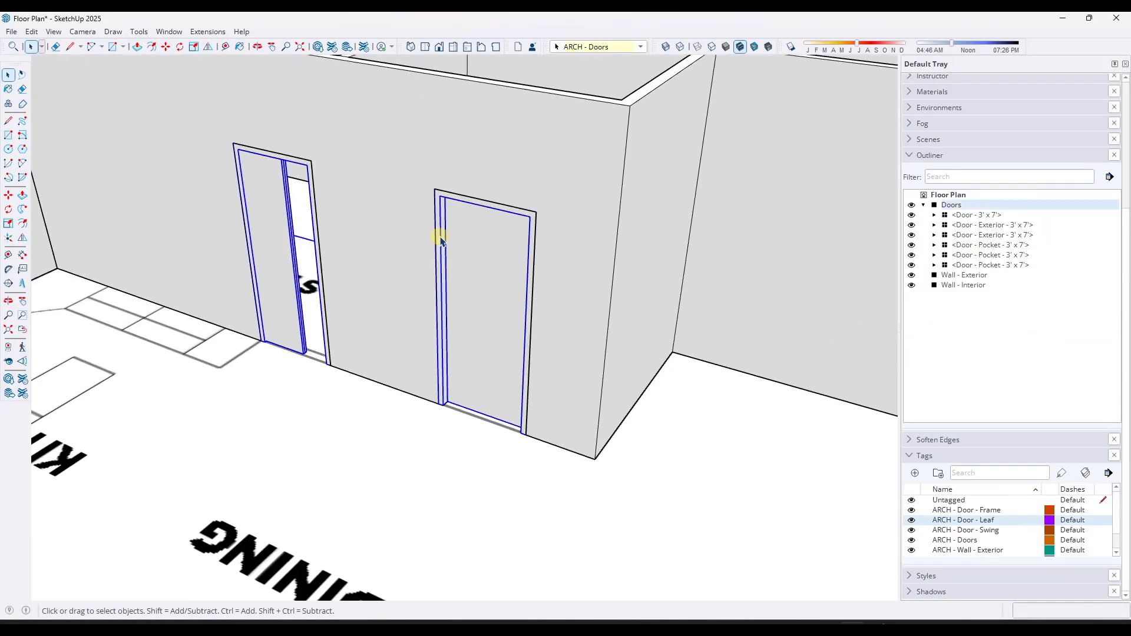
scroll(561, 292, "up", 1)
double_click(528, 267)
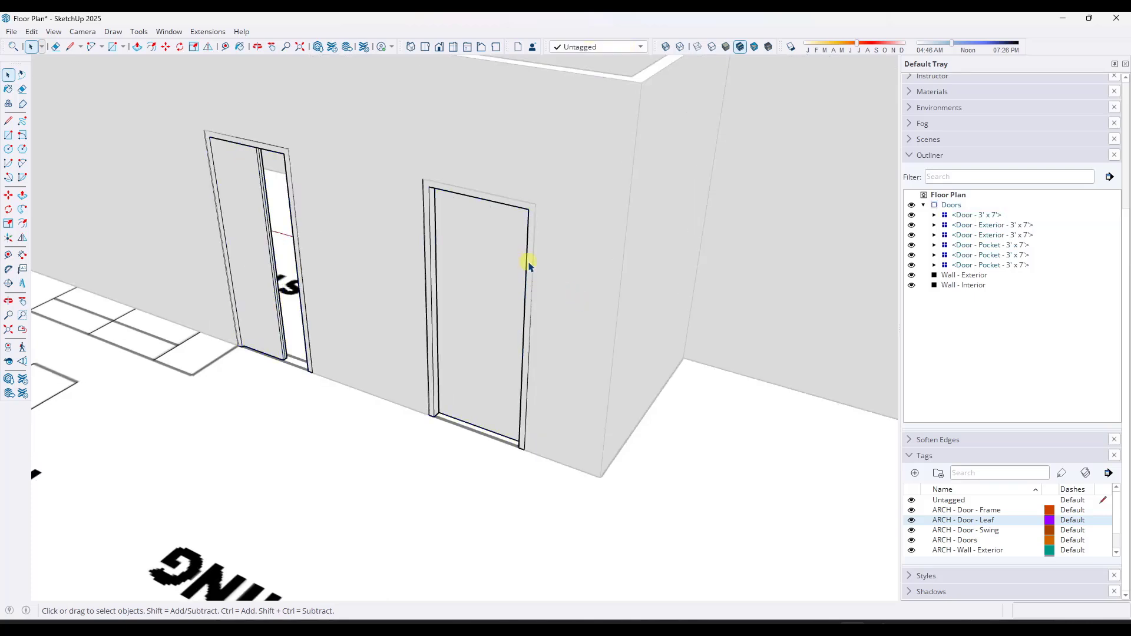
left_click(529, 262)
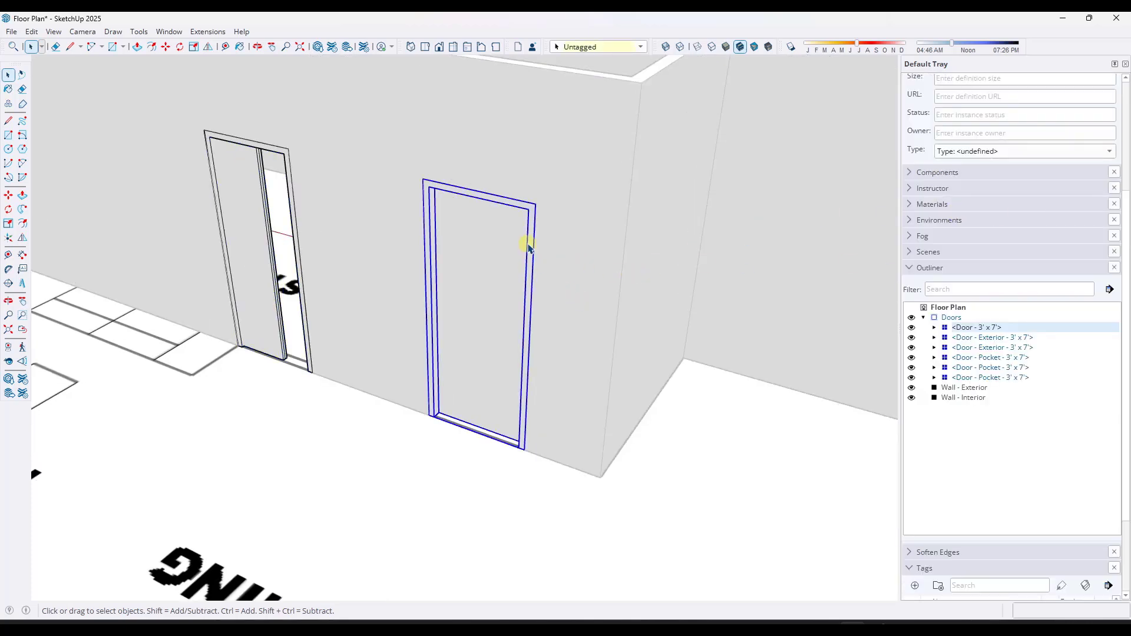
middle_click_drag(532, 246, 523, 301)
double_click(521, 300)
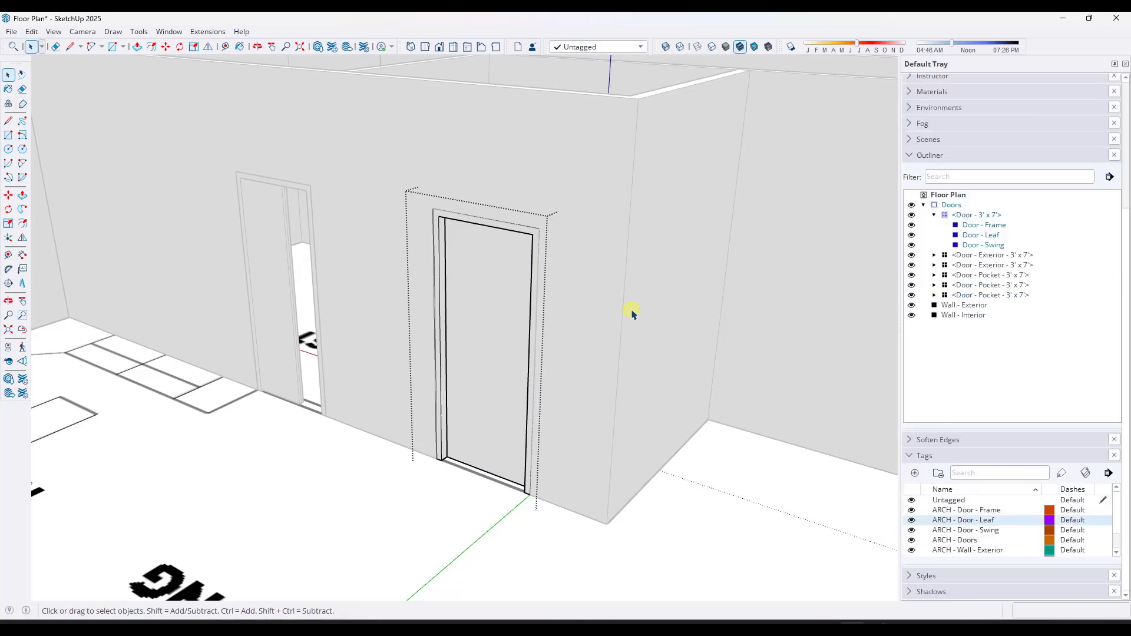
Step: Draw a rectangle over the whole door opening, from its lower corner to the diagonally opposite upper corner
scroll(415, 441, "up", 2)
key("r")
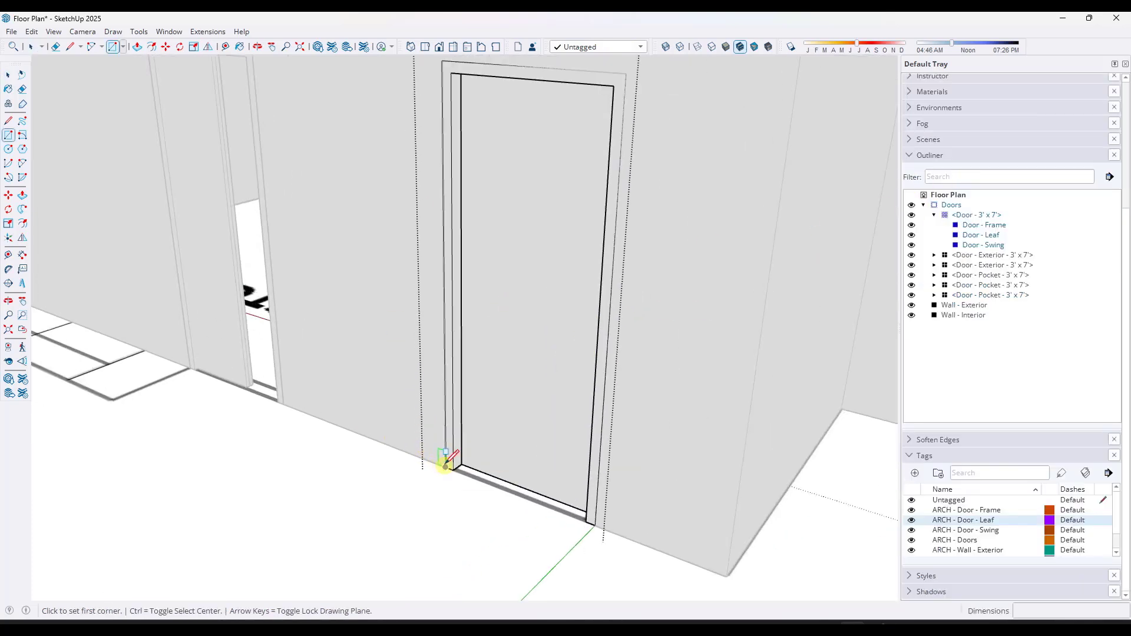
left_click(445, 462)
scroll(523, 331, "down", 2)
left_click(583, 178)
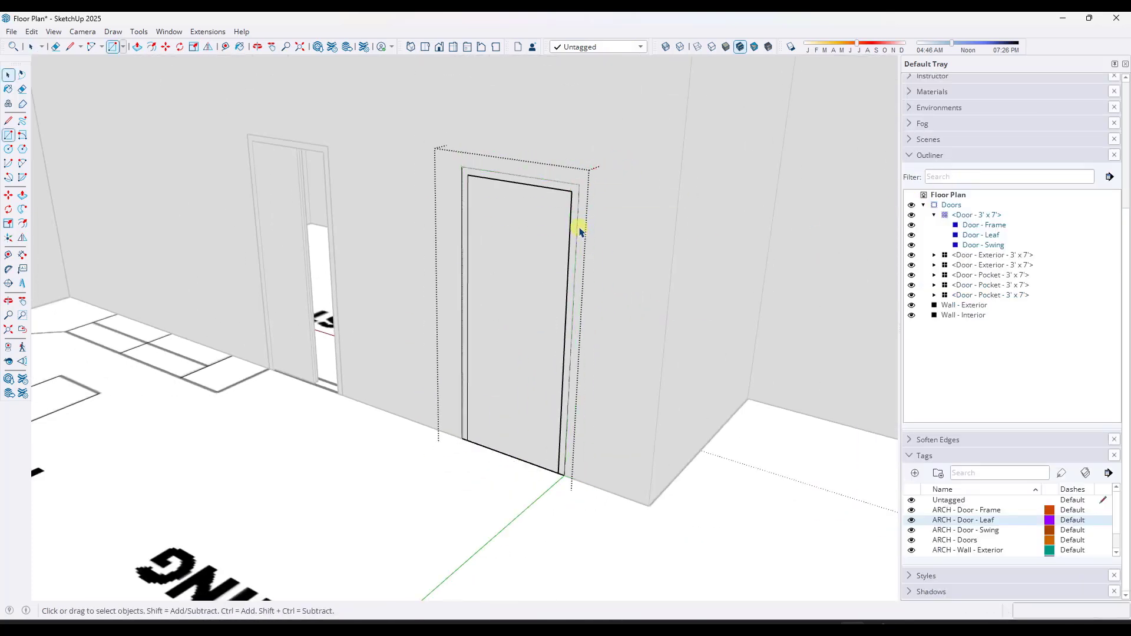
Step: Offset the side and top edges of the door opening outward by 3" for the trim outline
key("space")
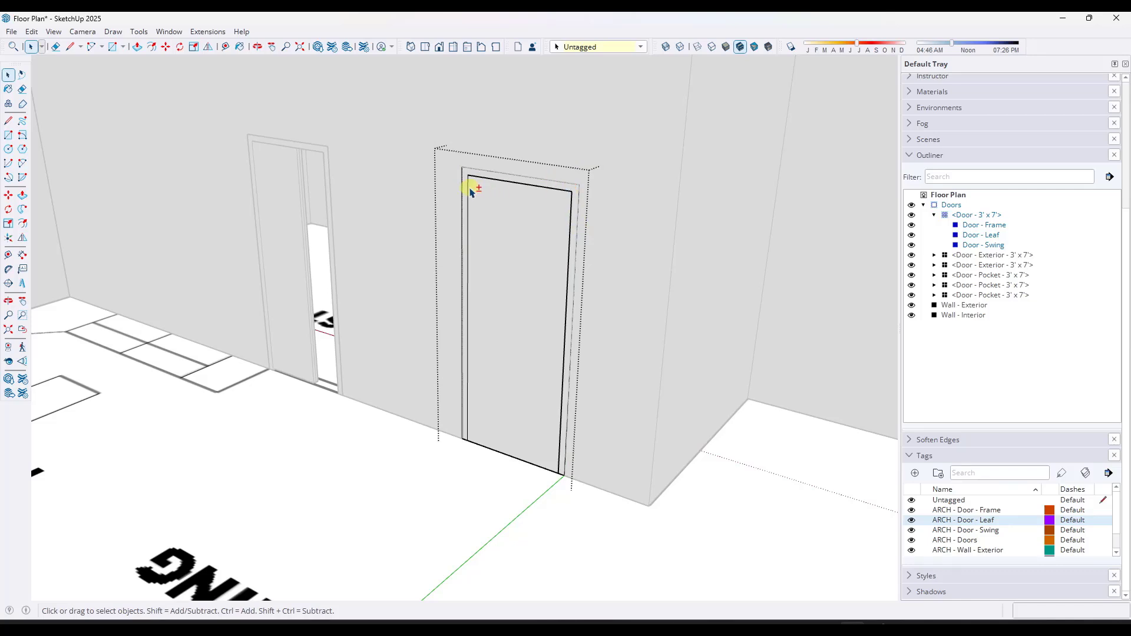
key("f")
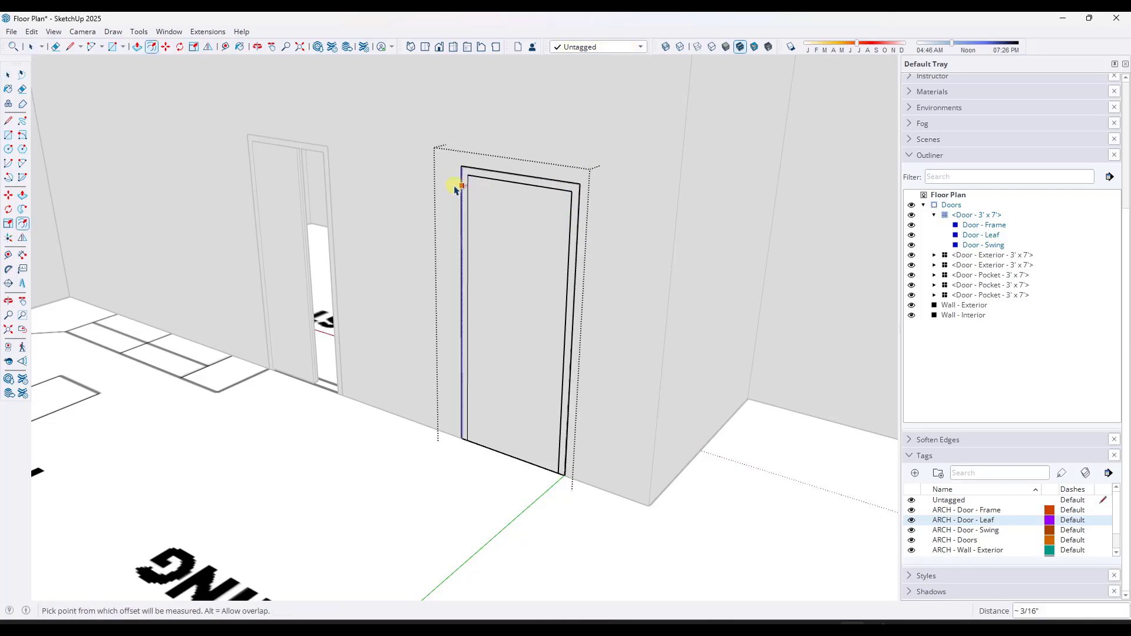
left_click(463, 191)
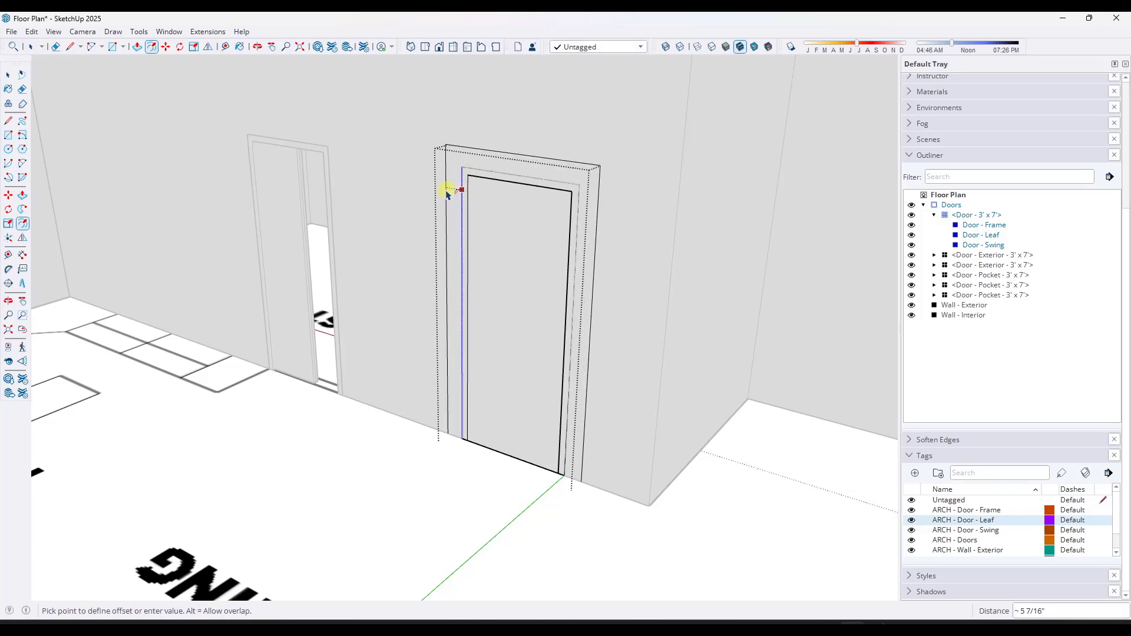
type("3")
key("Return")
key("space")
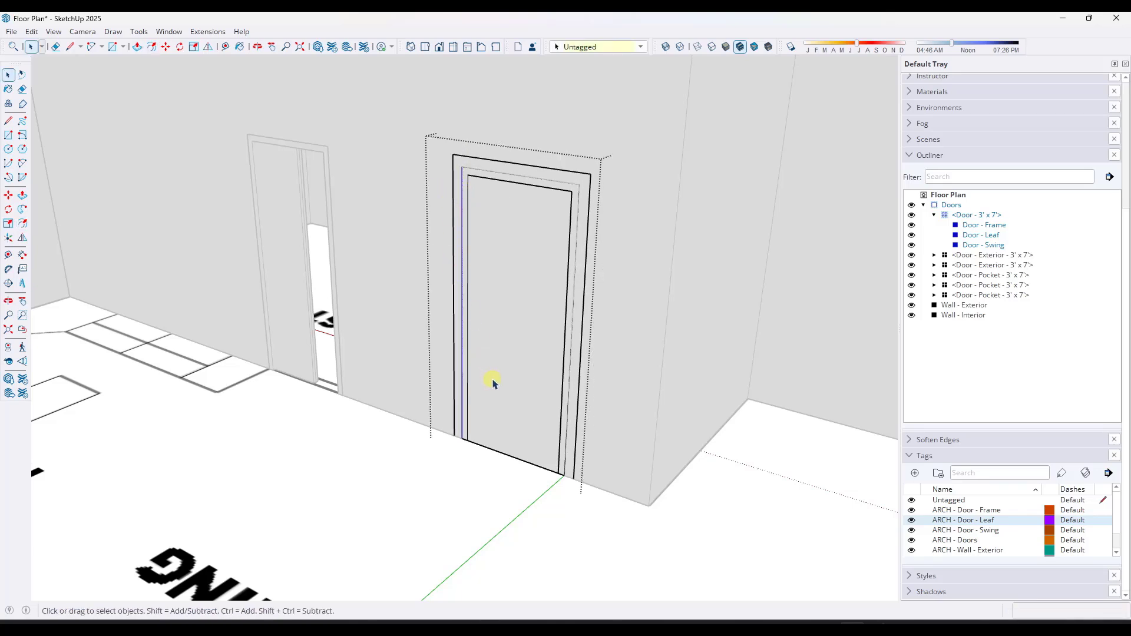
Step: Close the trim outline at the floor with short lines on both sides and delete the face covering the door
key("l")
scroll(462, 439, "up", 3)
scroll(463, 437, "up", 2)
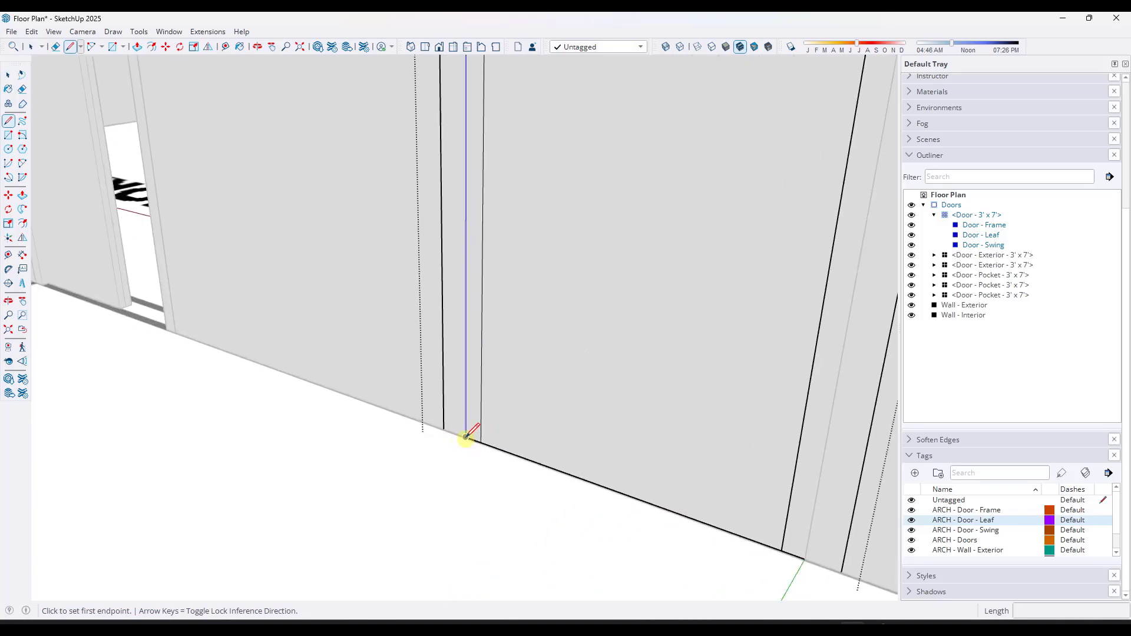
left_click(466, 437)
scroll(445, 429, "up", 2)
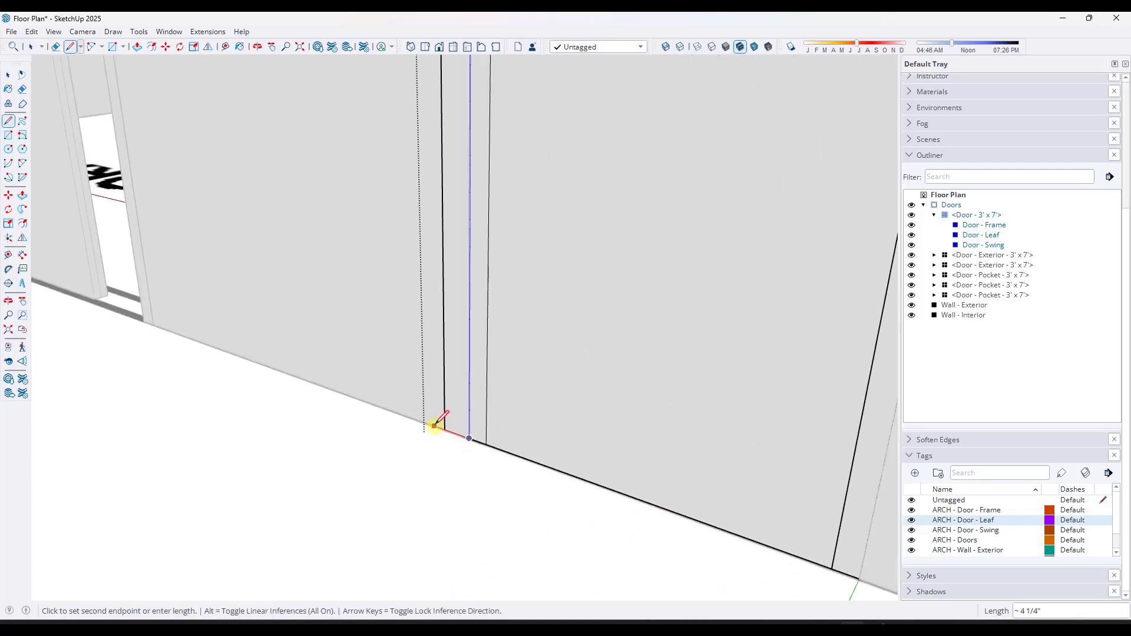
key("space")
scroll(396, 384, "down", 4)
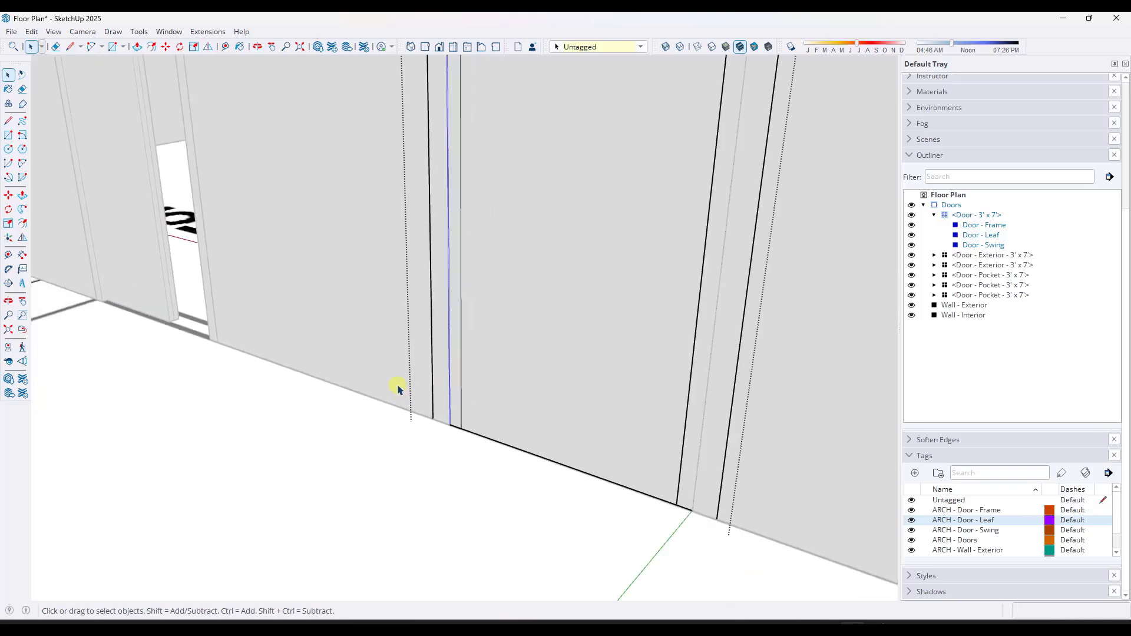
key("l")
left_click(587, 465)
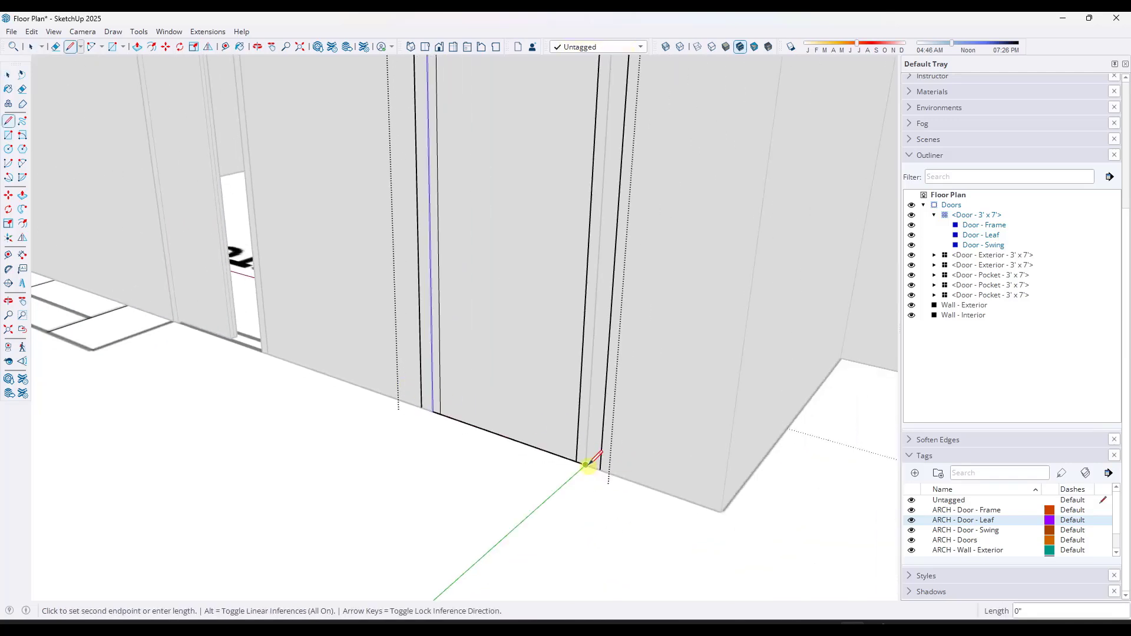
key("space")
scroll(539, 439, "down", 4)
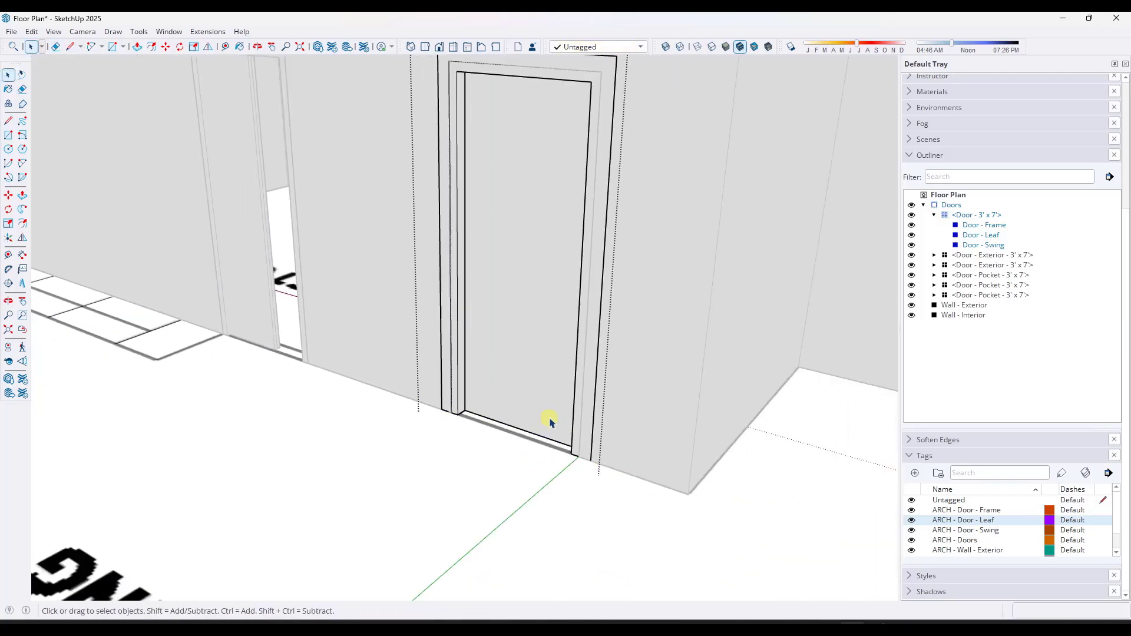
Step: Push/pull the trim face slightly out from the wall around the door
key("p")
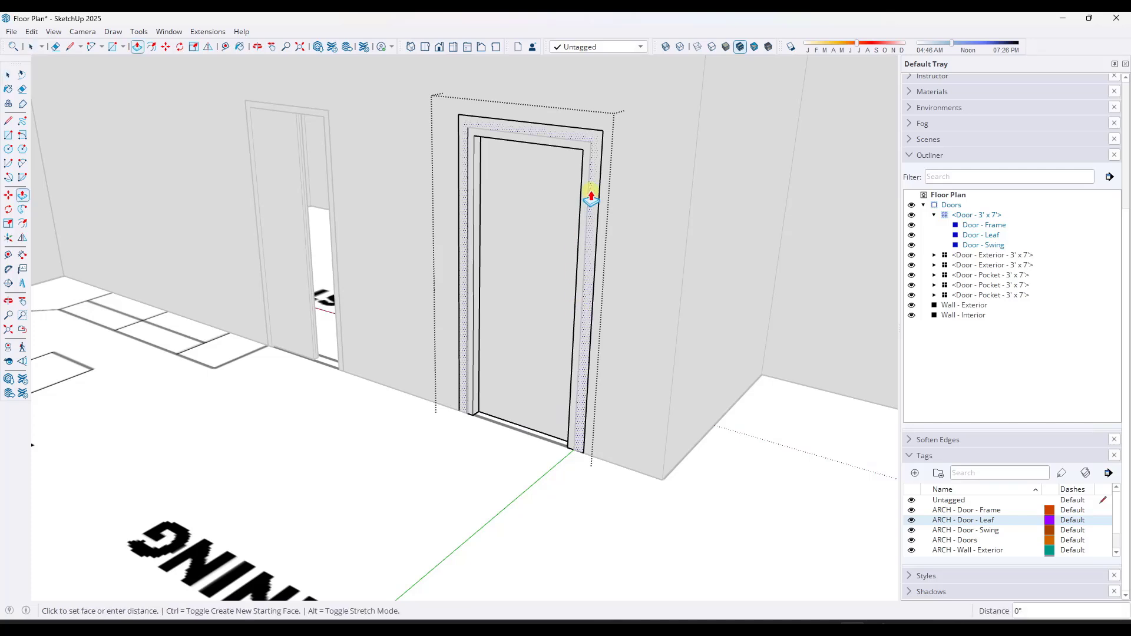
left_click(589, 199)
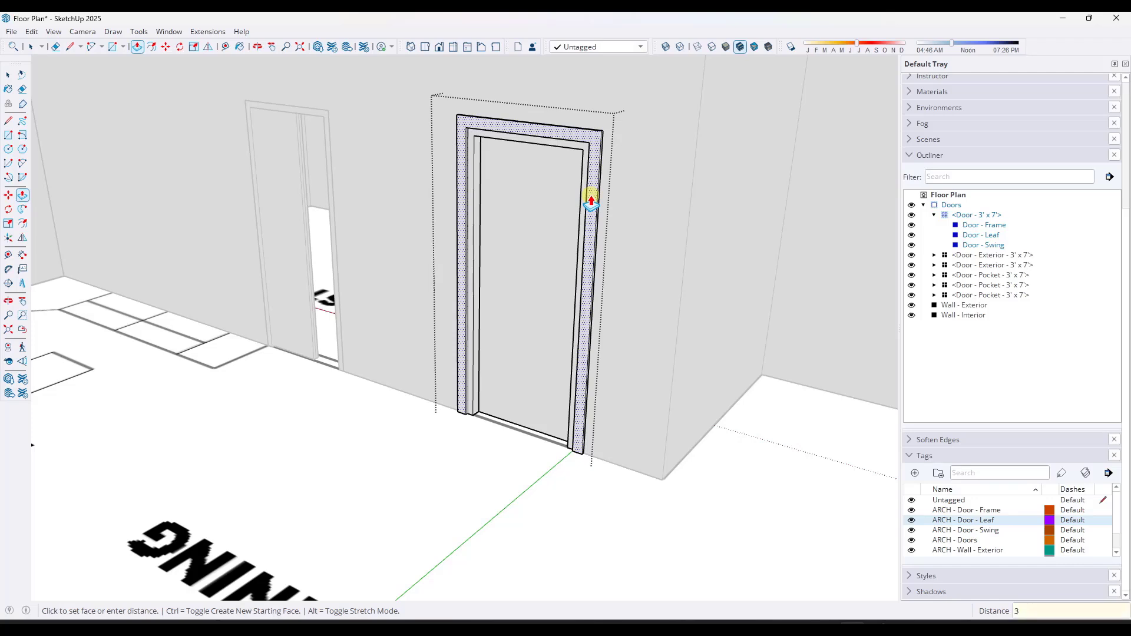
key("Return")
key("space")
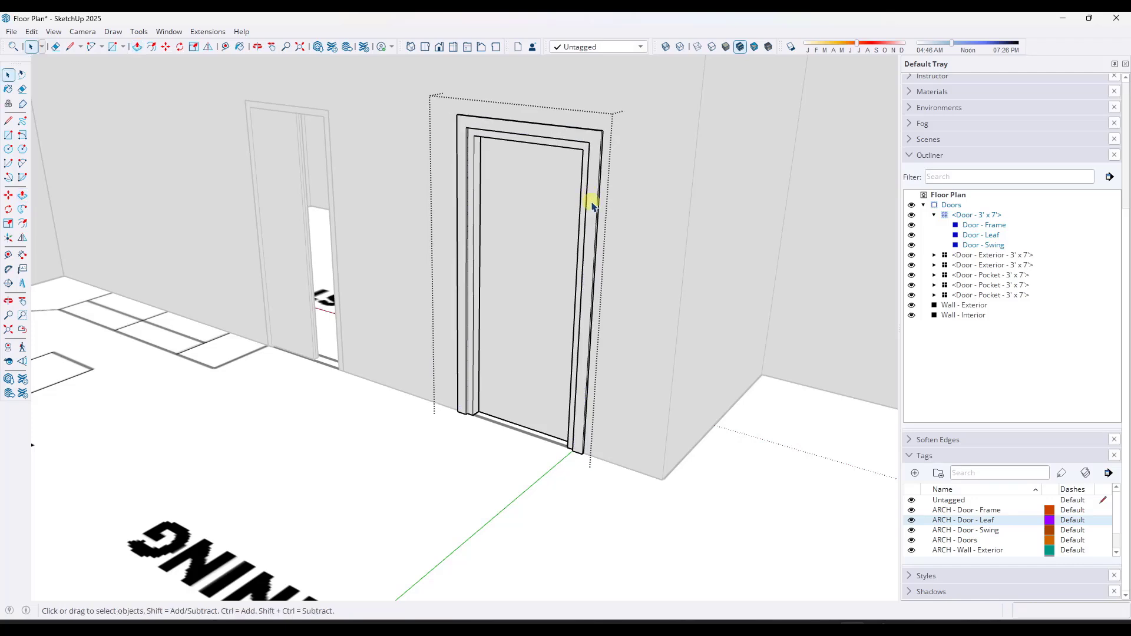
Step: Group the trim geometry and name the group "Door - Trim"
left_click(593, 206)
right_click(593, 207)
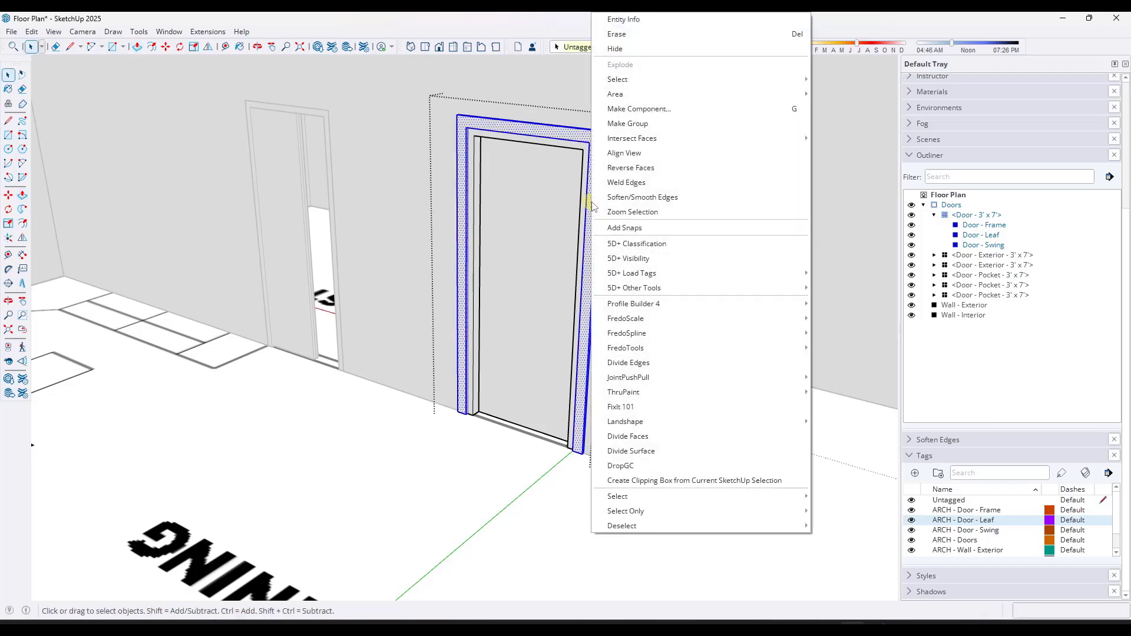
left_click(636, 122)
right_click(976, 257)
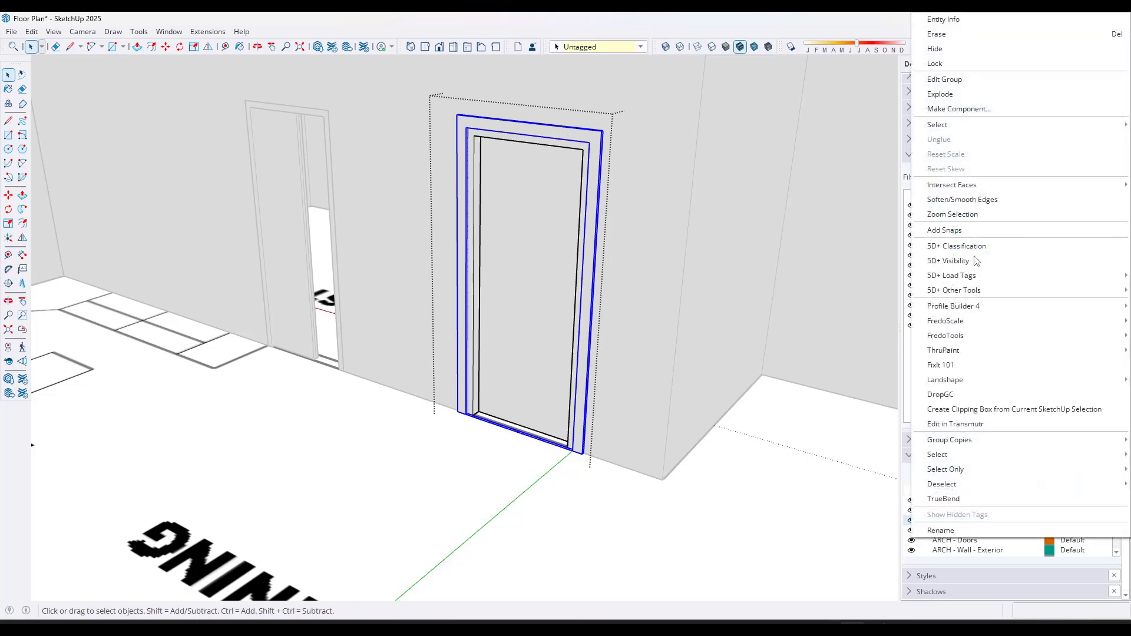
left_click(955, 525)
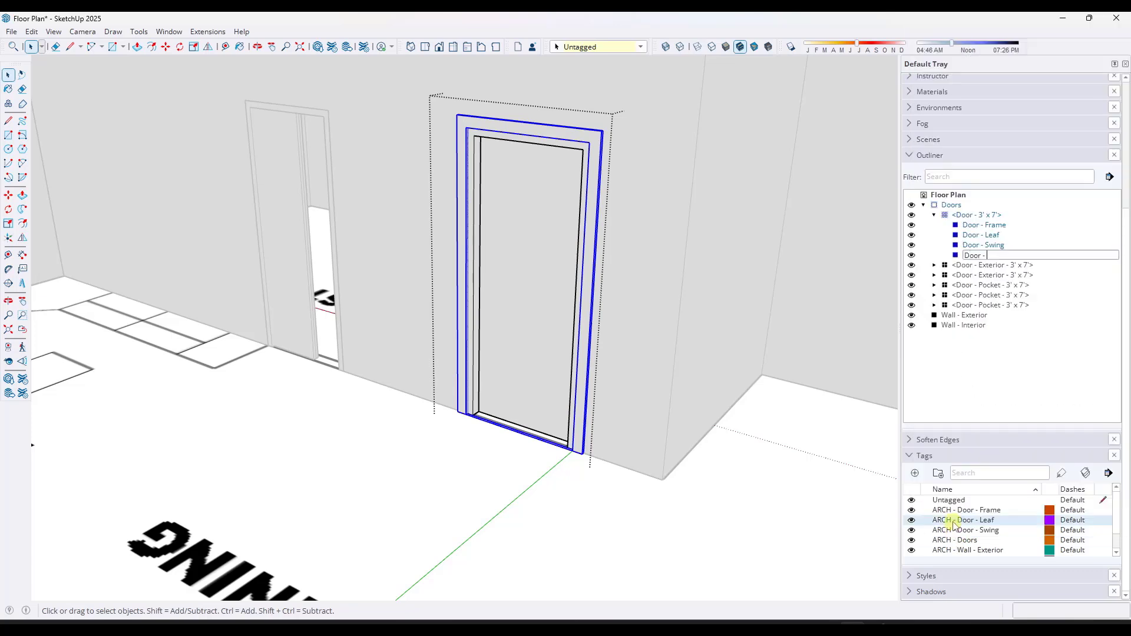
type("Door - Trim")
key("Return")
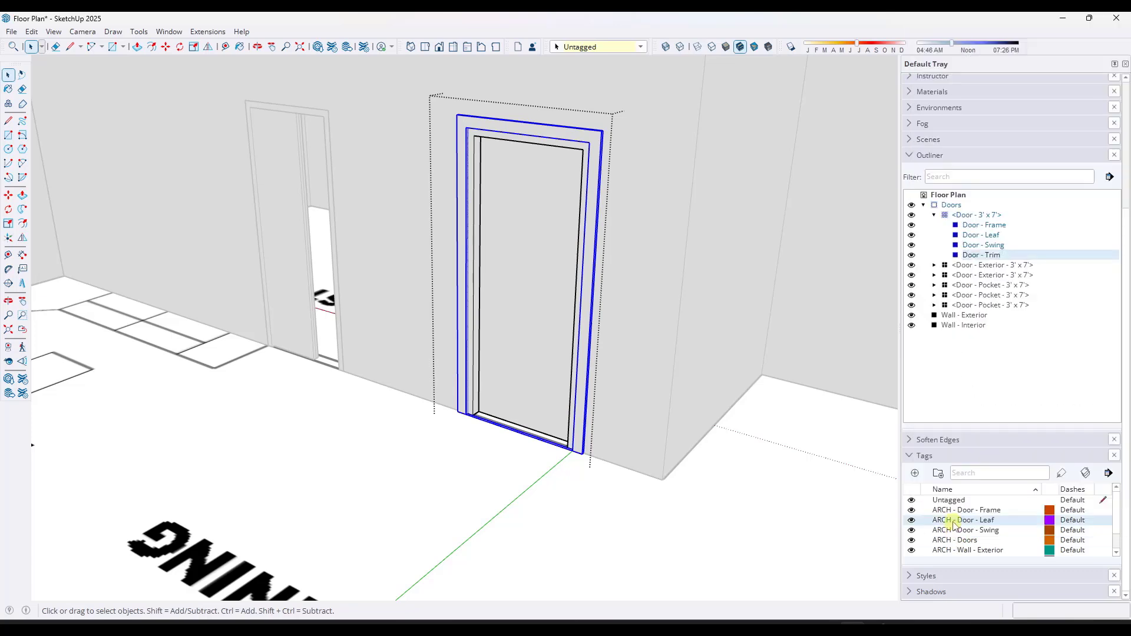
Step: Create a tag named "ARCH - Door - Trim"
left_click(911, 473)
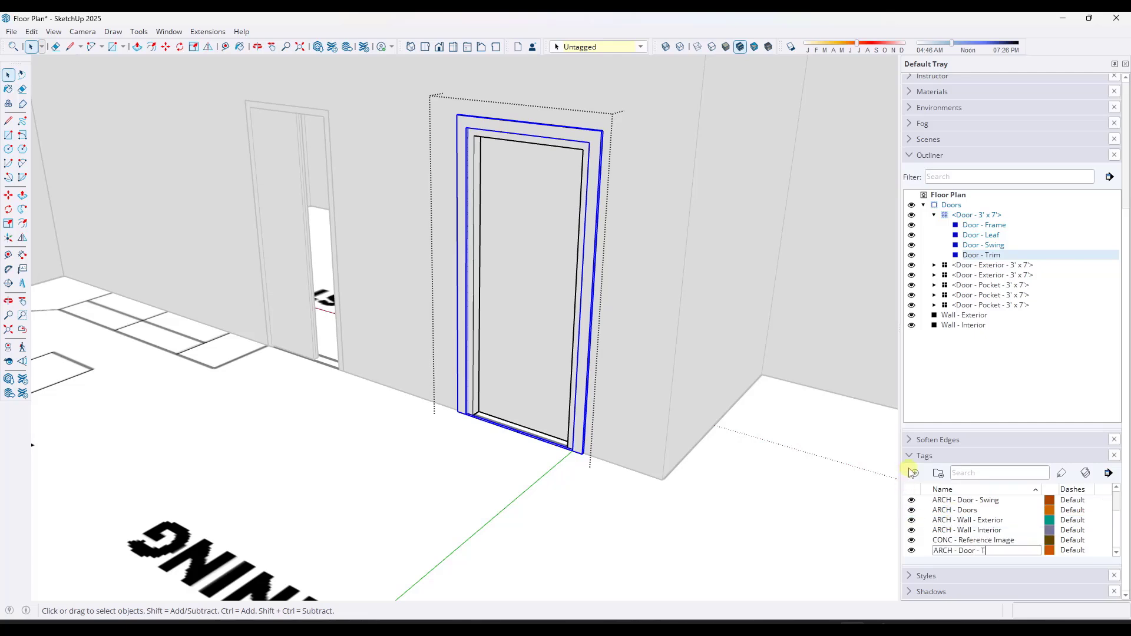
type("ARCH - Door - Trim")
key("Return")
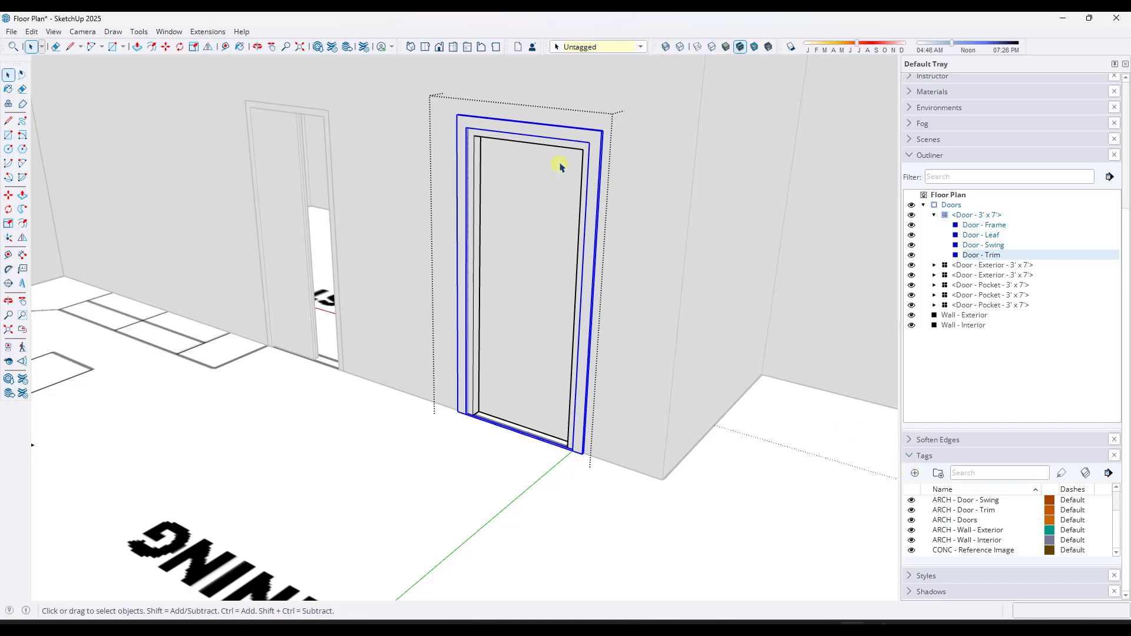
Step: Try to copy the Door - Trim group along the wall to the neighbouring pocket door opening
middle_click_drag(595, 145, 541, 135)
key("m")
scroll(479, 379, "up", 5)
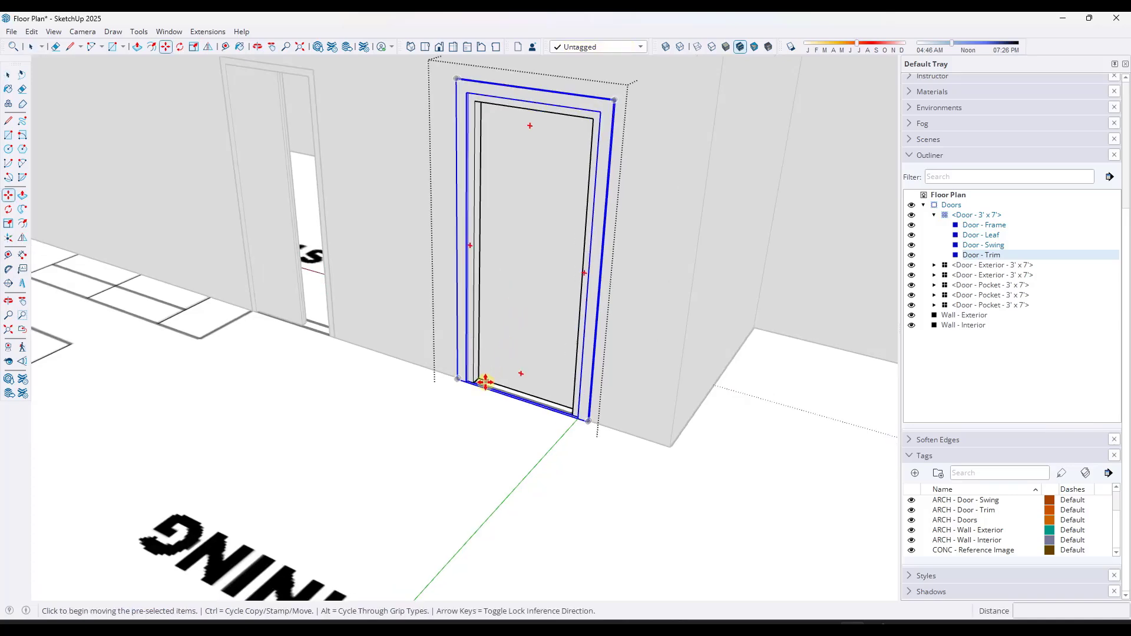
key("ctrl")
left_click(459, 380)
scroll(459, 381, "down", 3)
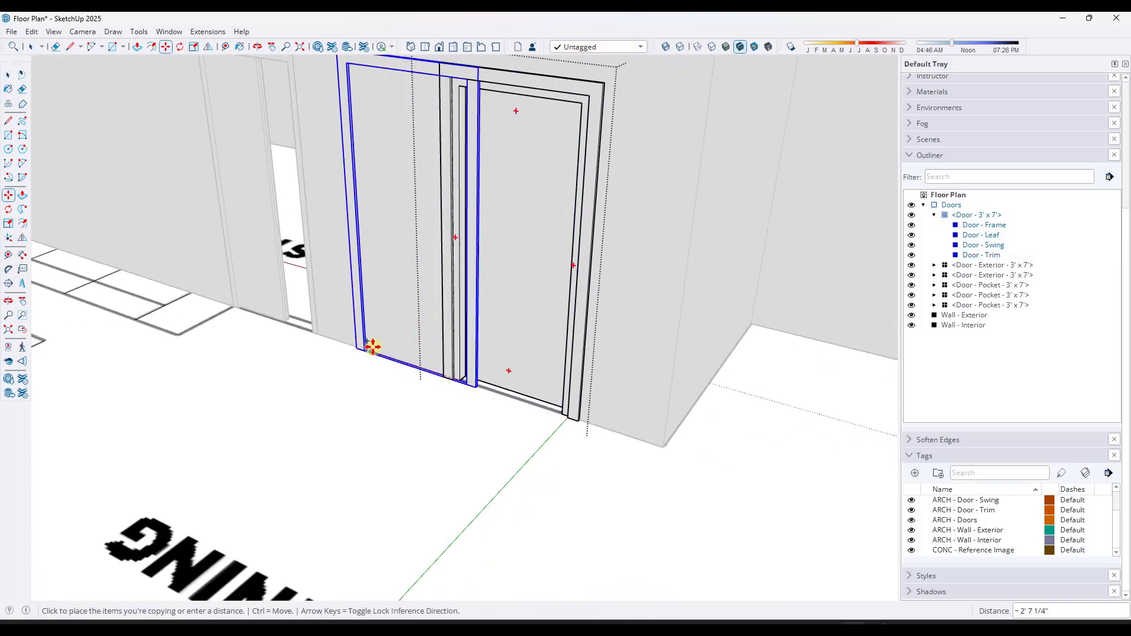
scroll(239, 315, "up", 4)
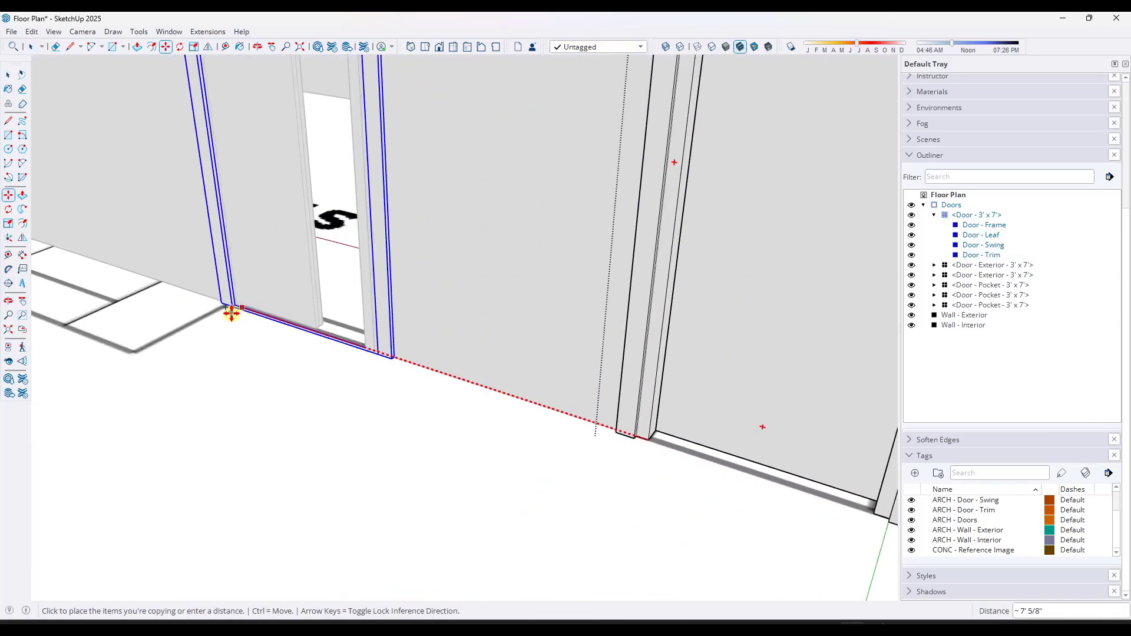
scroll(231, 306, "up", 2)
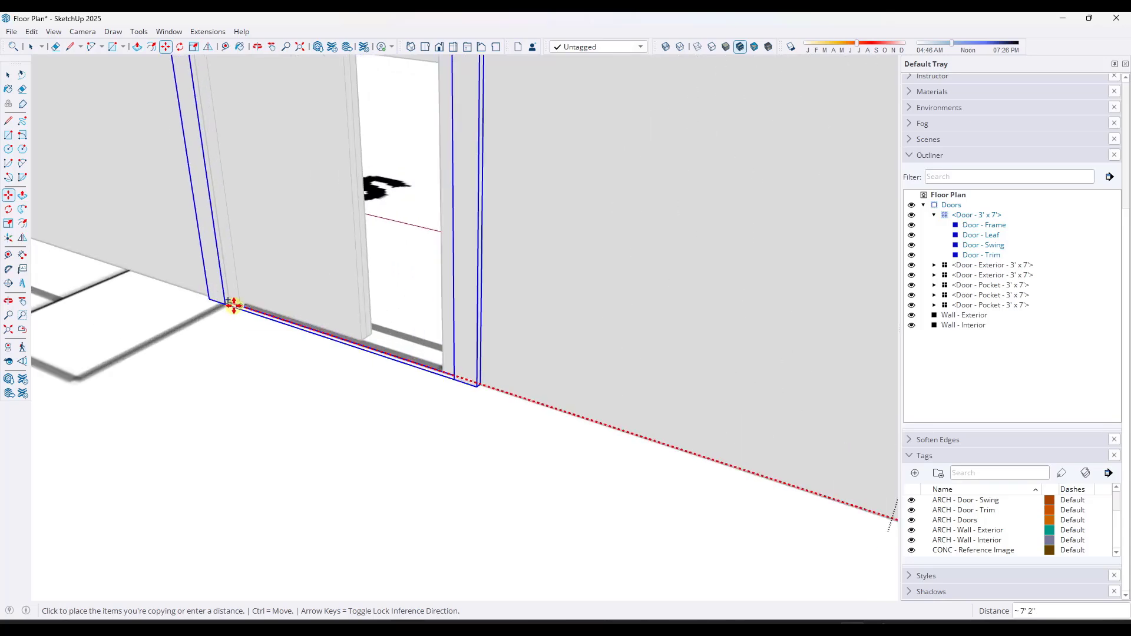
left_click(232, 308)
scroll(419, 303, "down", 4)
scroll(419, 304, "down", 3)
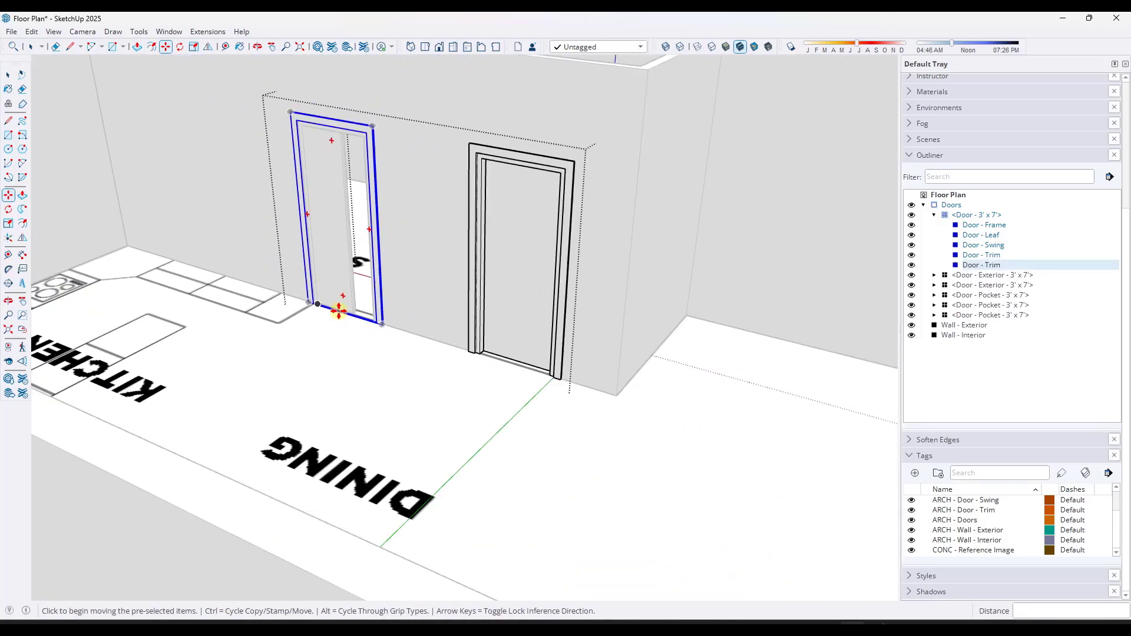
middle_click_drag(336, 309, 344, 522)
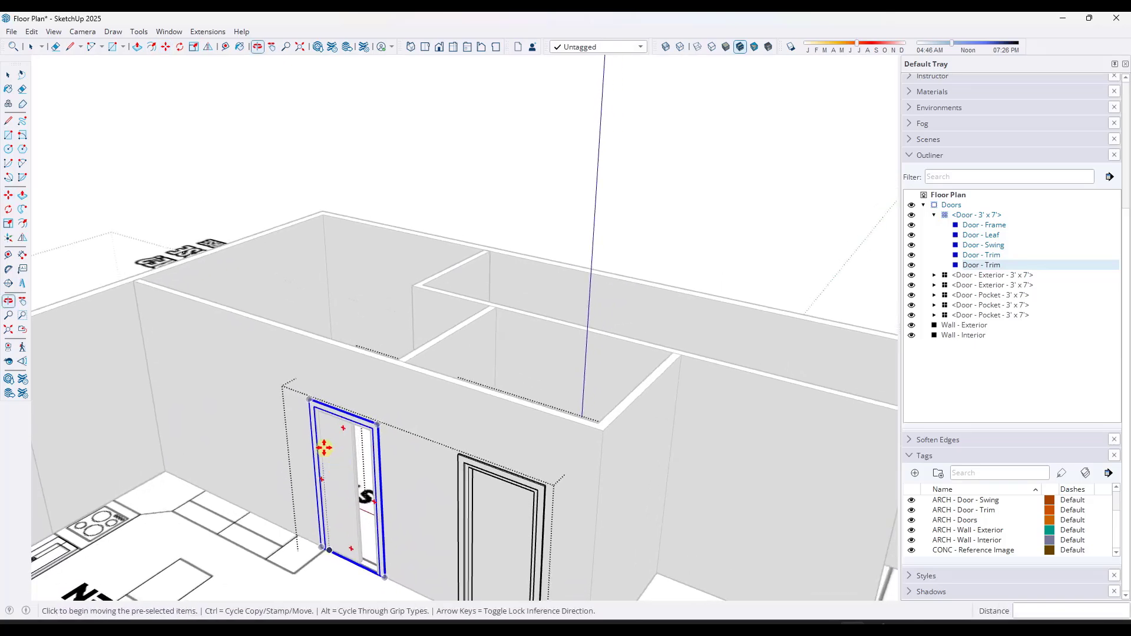
scroll(318, 471, "up", 5)
middle_click_drag(318, 417, 379, 296)
scroll(380, 295, "down", 1)
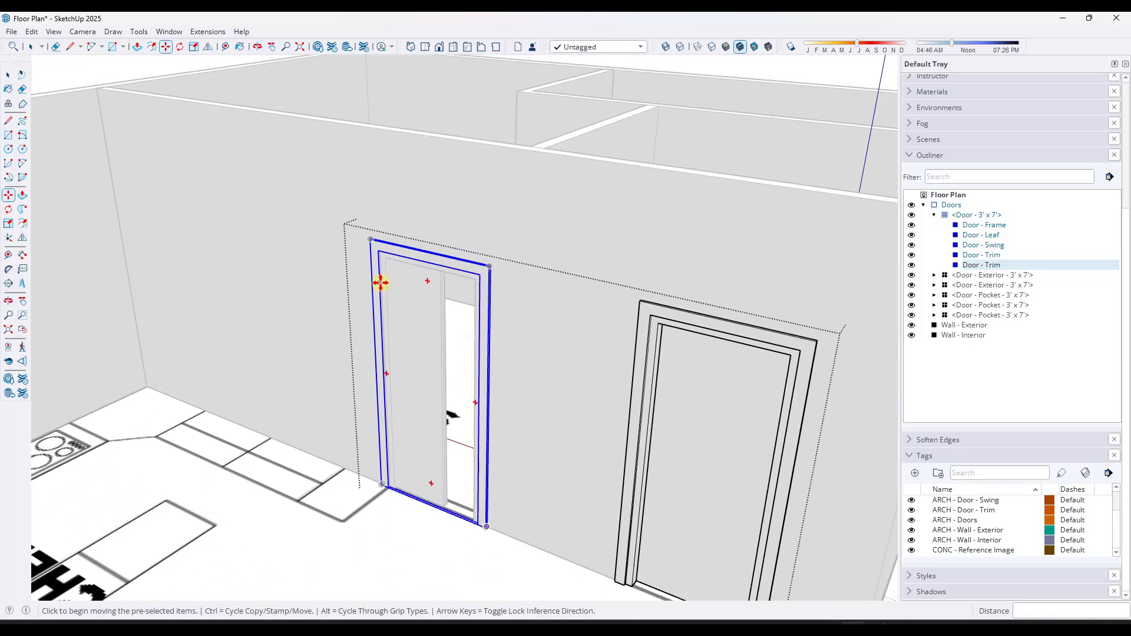
key("Delete")
Step: Paste the cut door trim group in place inside the neighbouring Door - Pocket - 3' x 7' component
key("space")
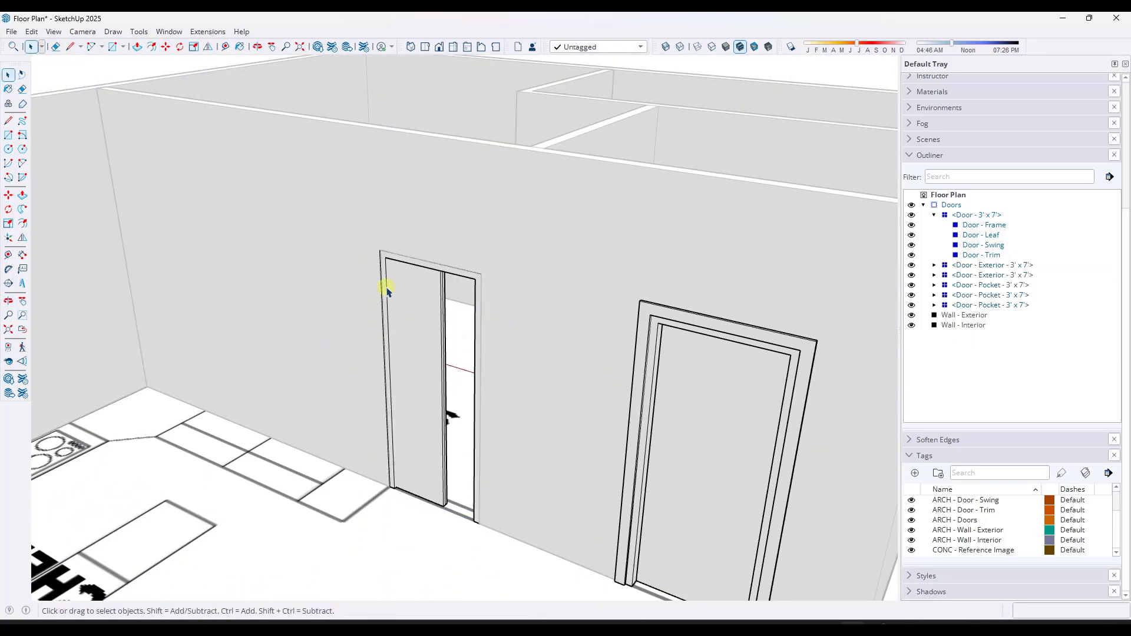
double_click(384, 285)
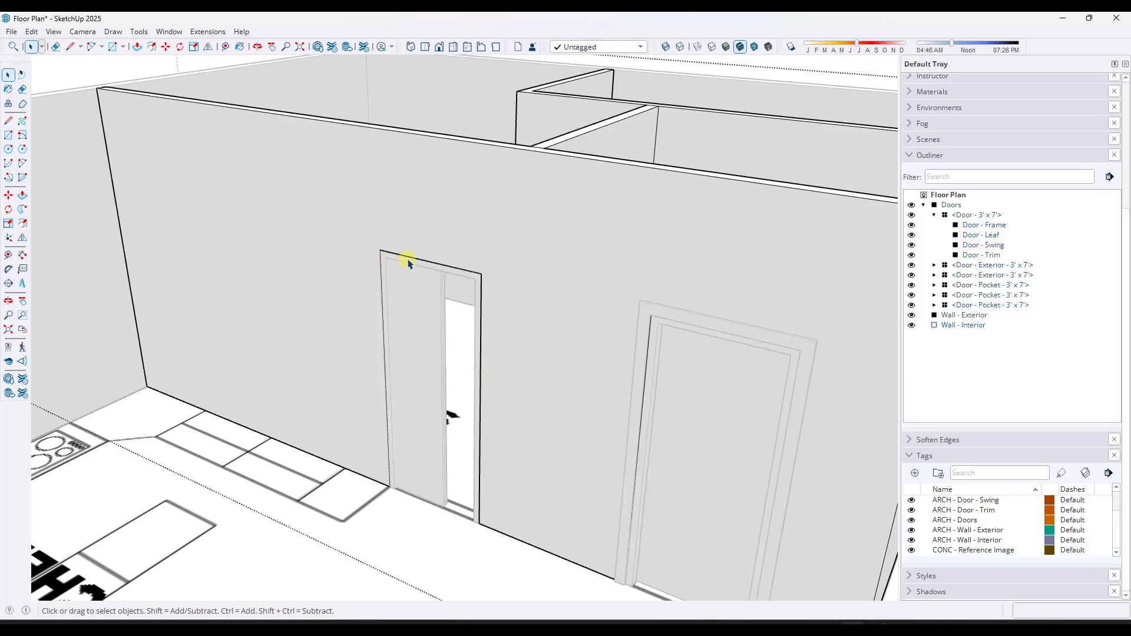
double_click(428, 345)
left_click(438, 345)
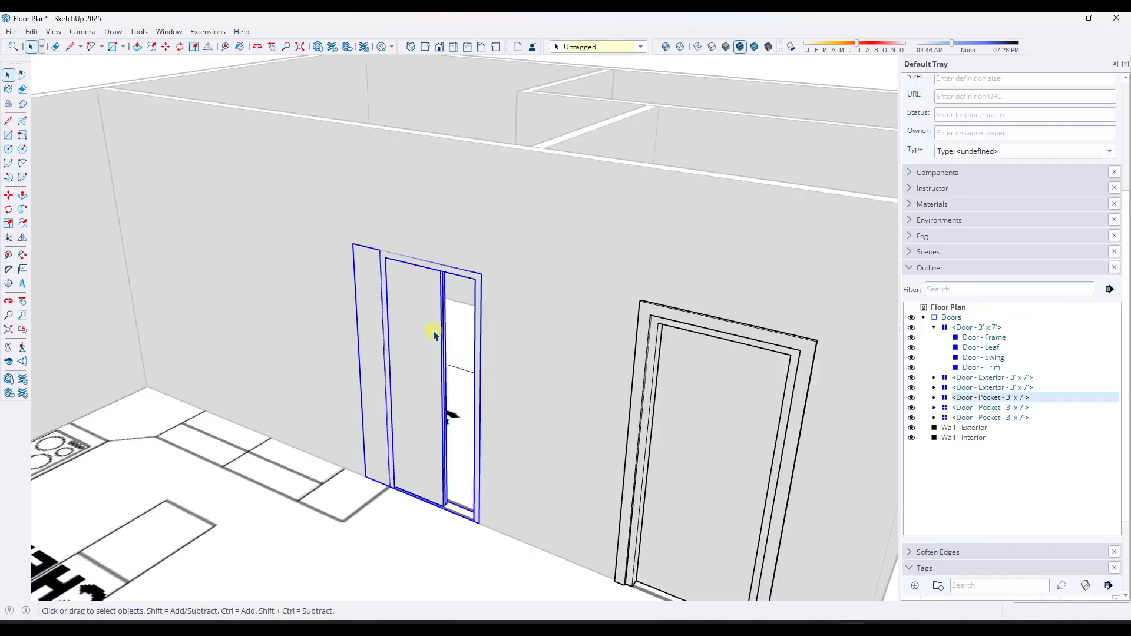
double_click(947, 399)
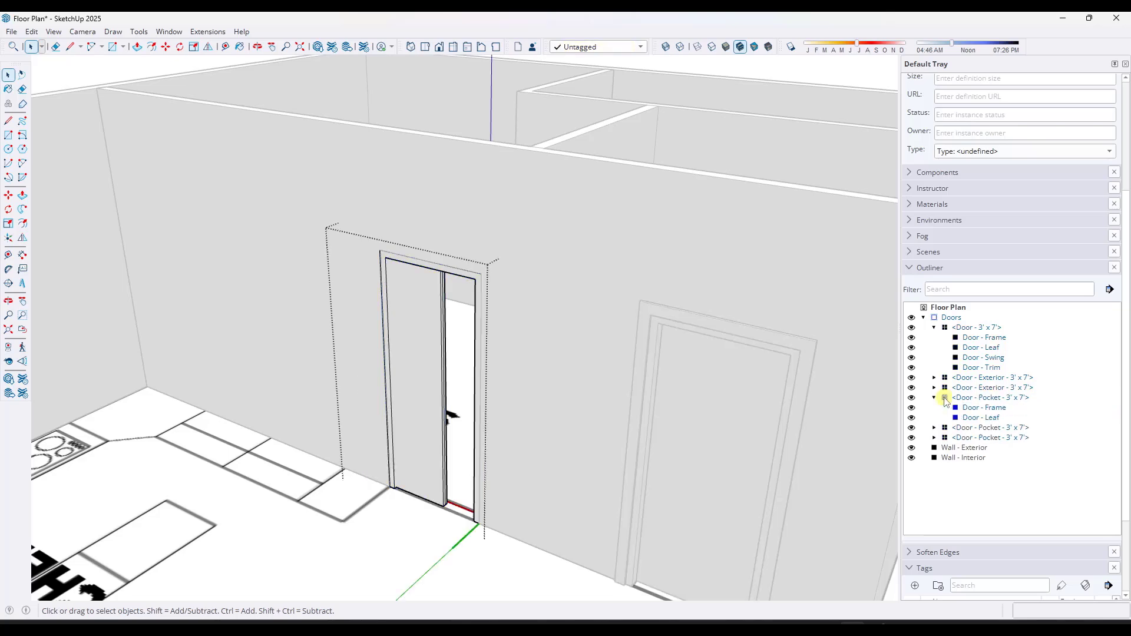
left_click(31, 31)
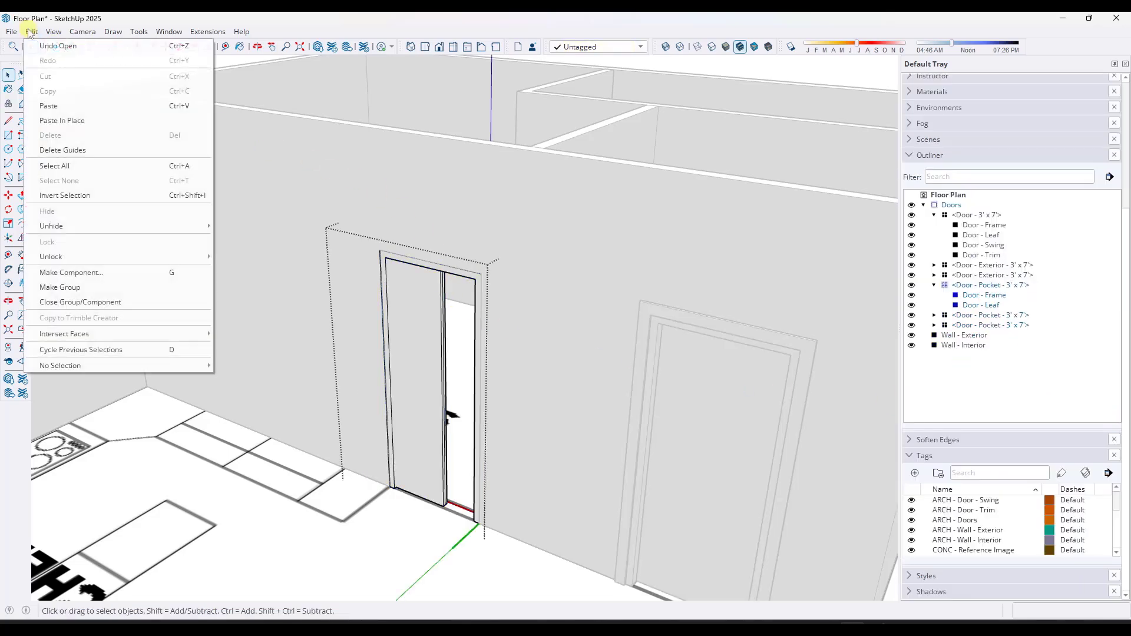
left_click(62, 120)
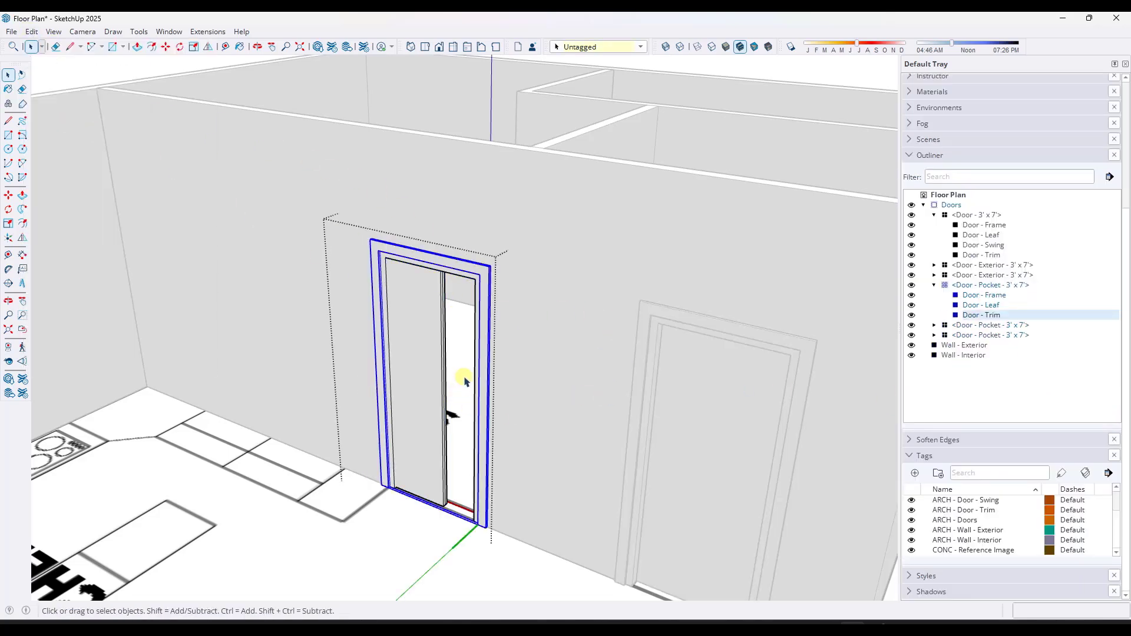
Step: Examine the other pocket doors around the floor plan for the pasted trim and close the component
scroll(442, 376, "down", 4)
scroll(413, 363, "down", 5)
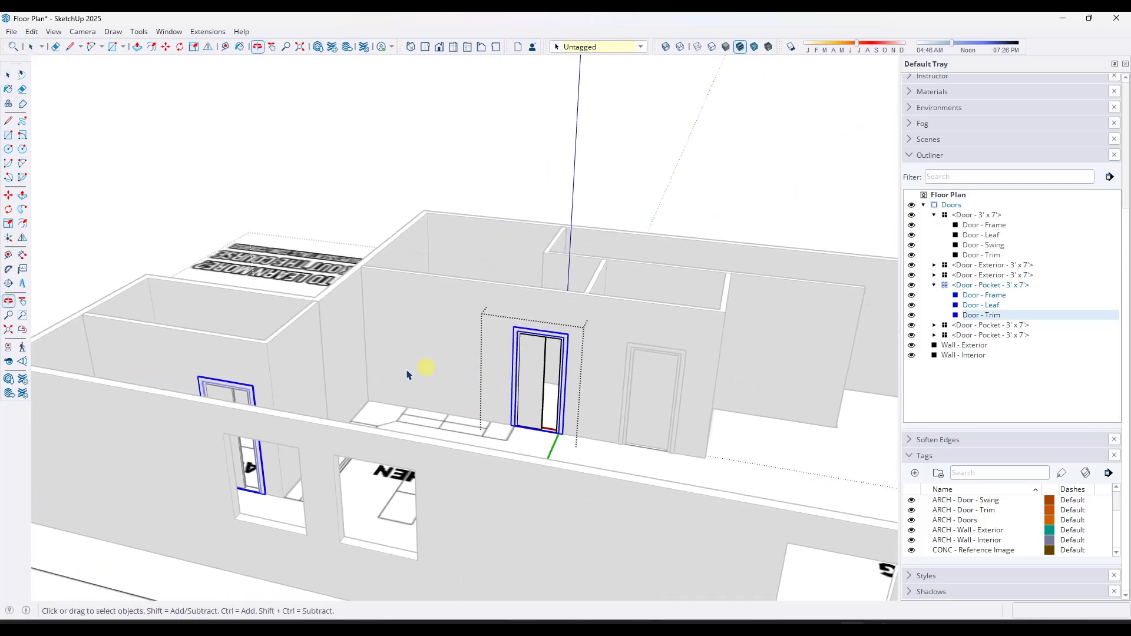
scroll(807, 386, "up", 6)
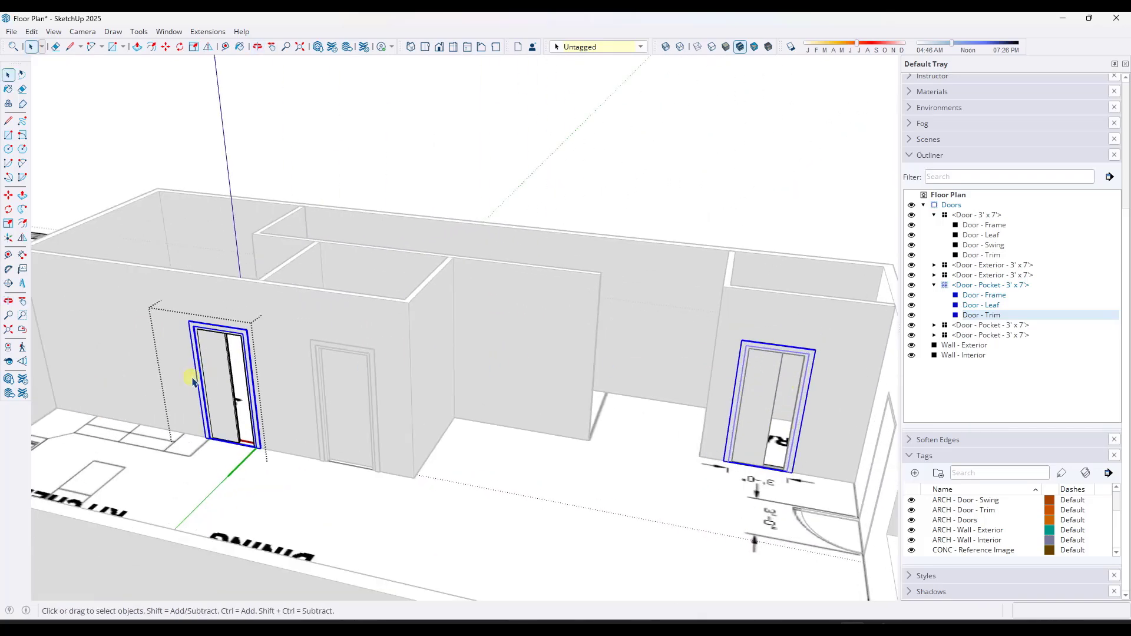
scroll(486, 375, "down", 3)
left_click(546, 209)
scroll(636, 350, "down", 3)
middle_click_drag(624, 360, 520, 358)
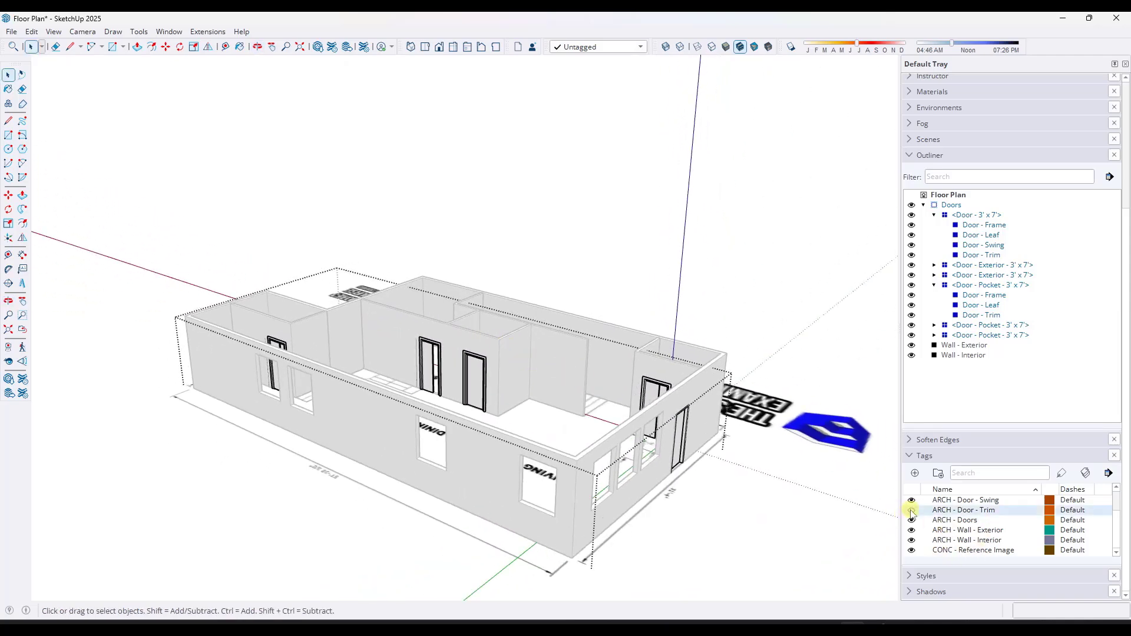
Step: Assign the ARCH - Door - Trim tag to the trim group inside the pocket door component
scroll(434, 336, "up", 5)
double_click(433, 336)
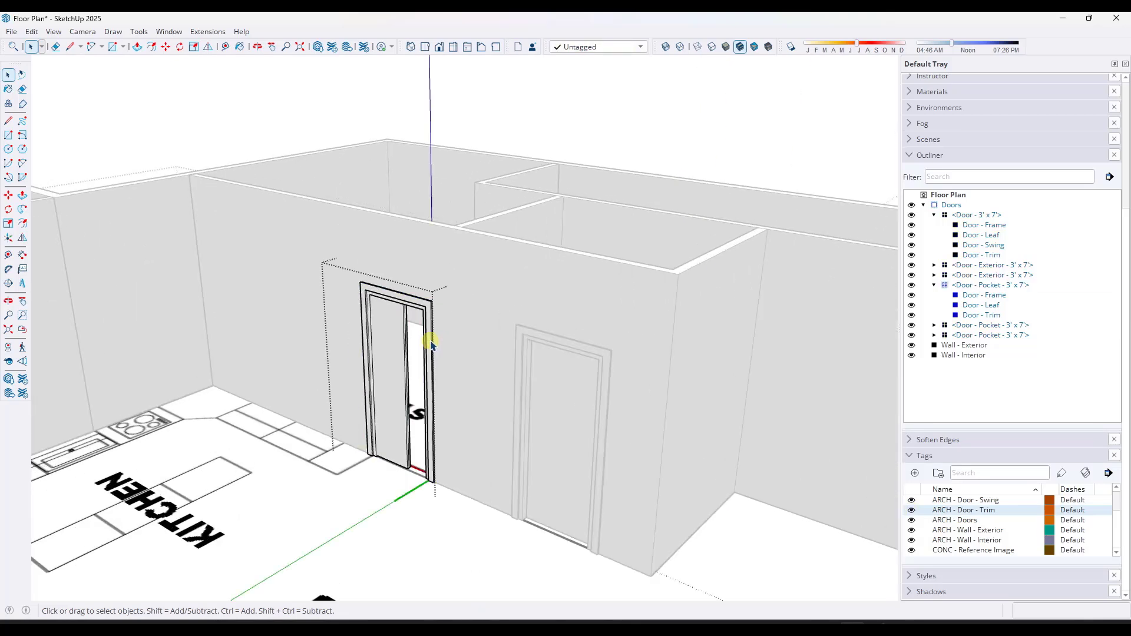
left_click(431, 336)
left_click(598, 47)
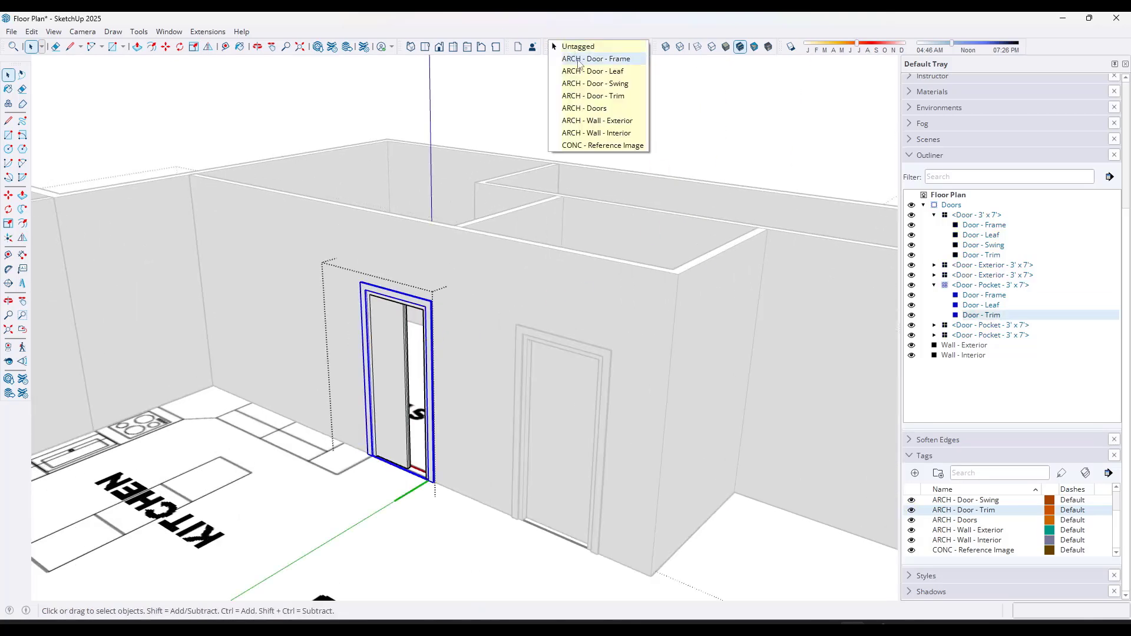
left_click(589, 96)
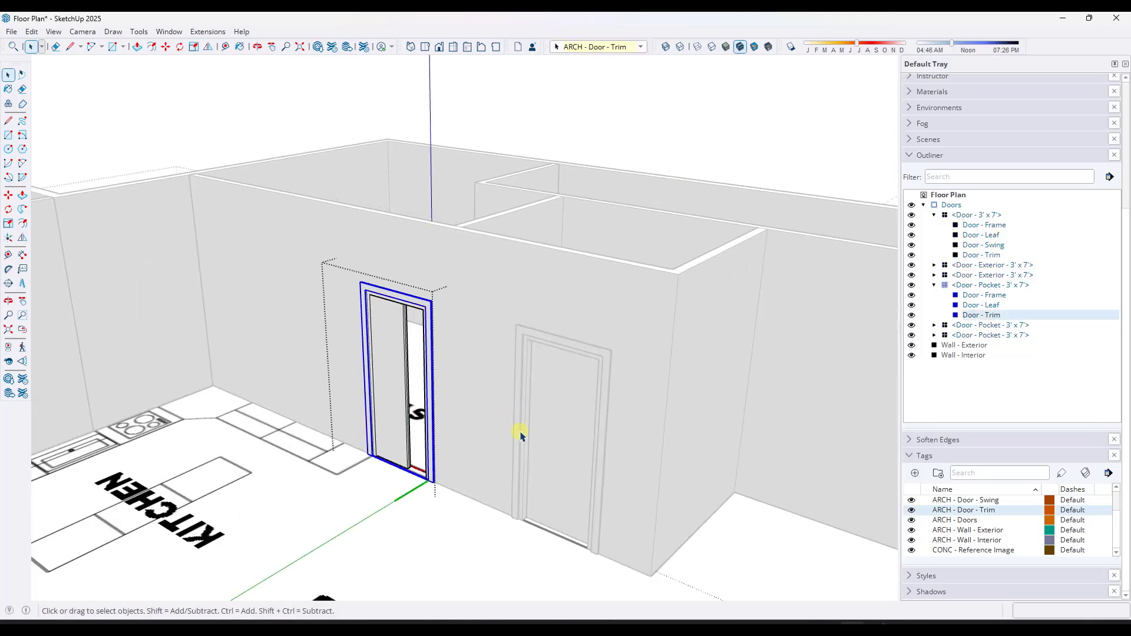
Step: Assign the ARCH - Door - Trim tag to the trim group inside the neighbouring Door - 3' x 7' component
double_click(602, 412)
left_click(602, 412)
left_click(589, 46)
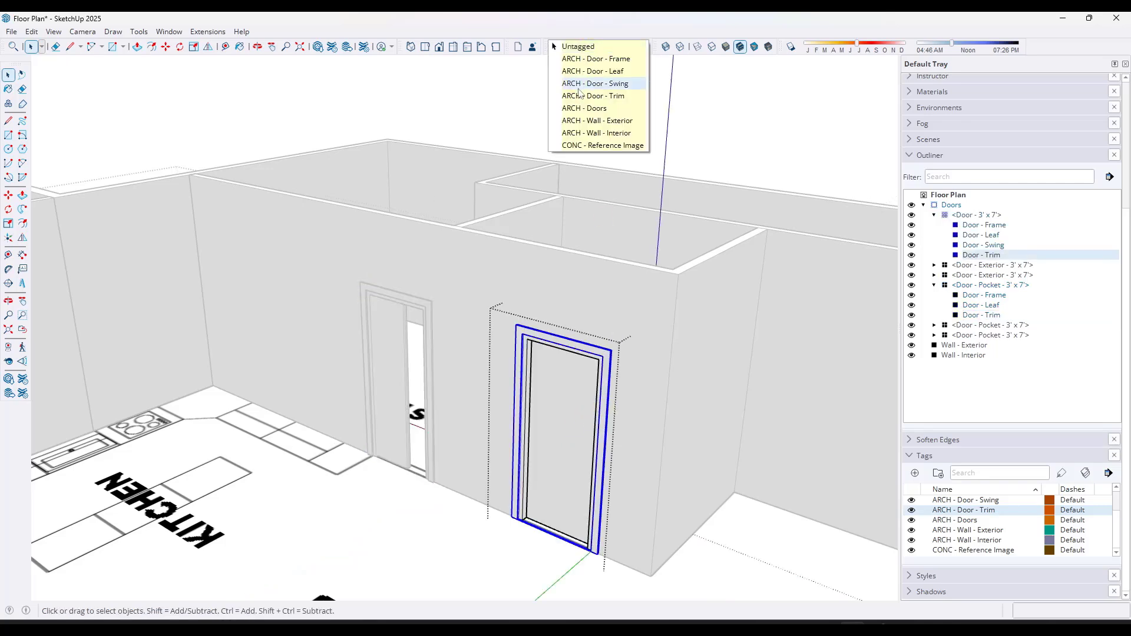
left_click(580, 96)
Step: Hide and reshow the ARCH - Door - Trim tag to check the tagged trim, and exit the door component
left_click(912, 510)
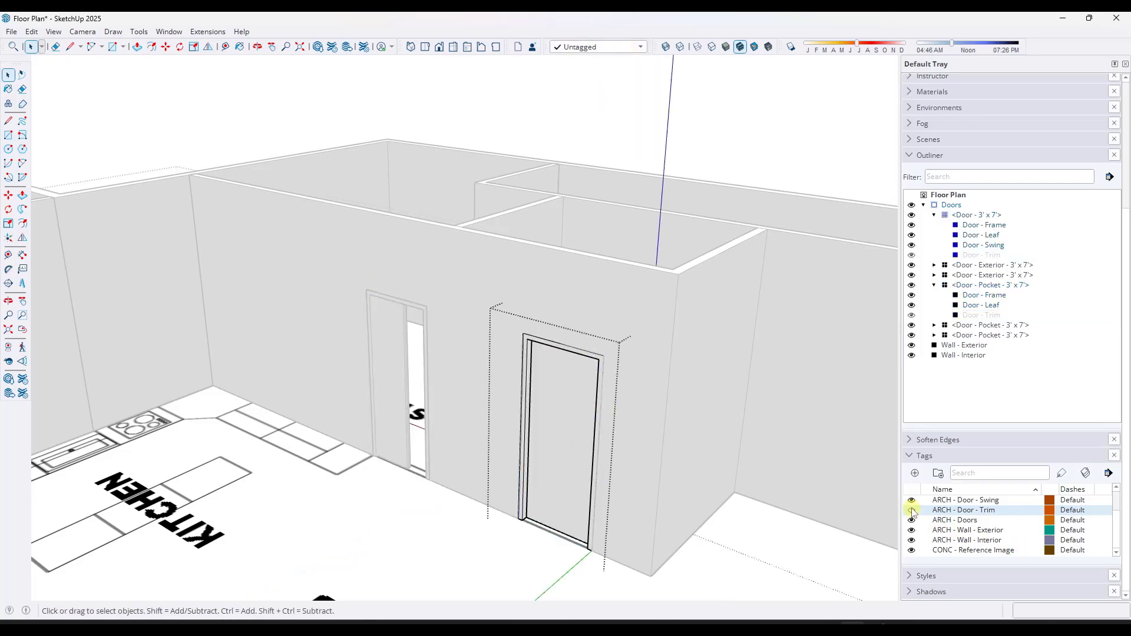
left_click(913, 511)
left_click(788, 132)
left_click(770, 149)
Step: Draw a 5' by 4' rectangle across the exterior wall's window opening nearest the exterior door
scroll(525, 197, "down", 10)
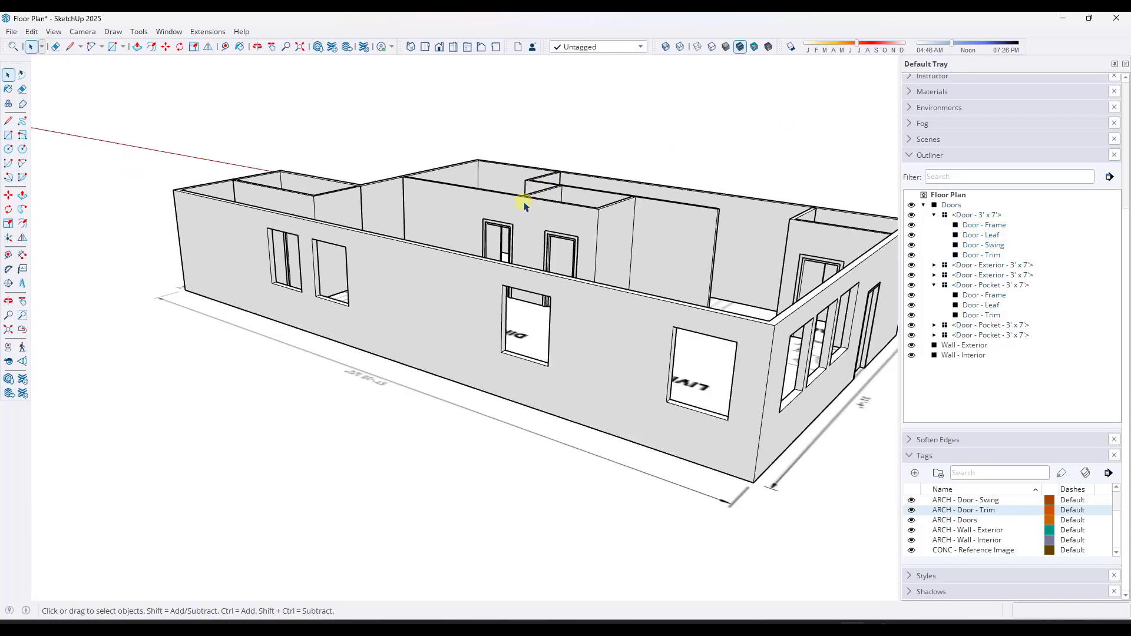
middle_click_drag(525, 197, 505, 245)
middle_click_drag(710, 320, 441, 249)
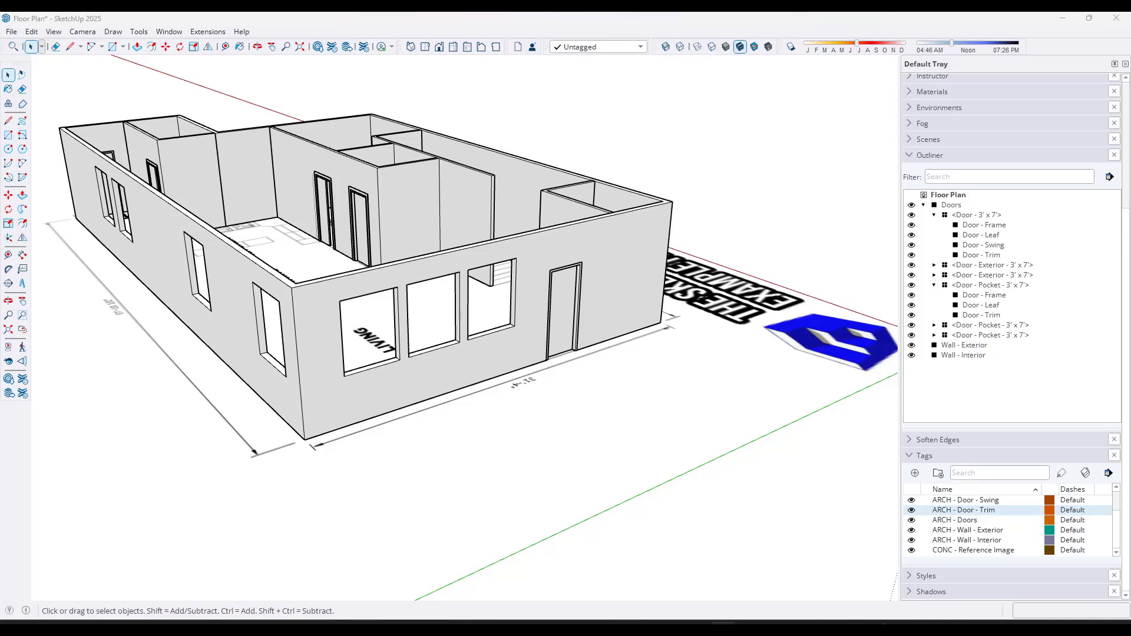
scroll(479, 262, "up", 5)
left_click(478, 261)
key("r")
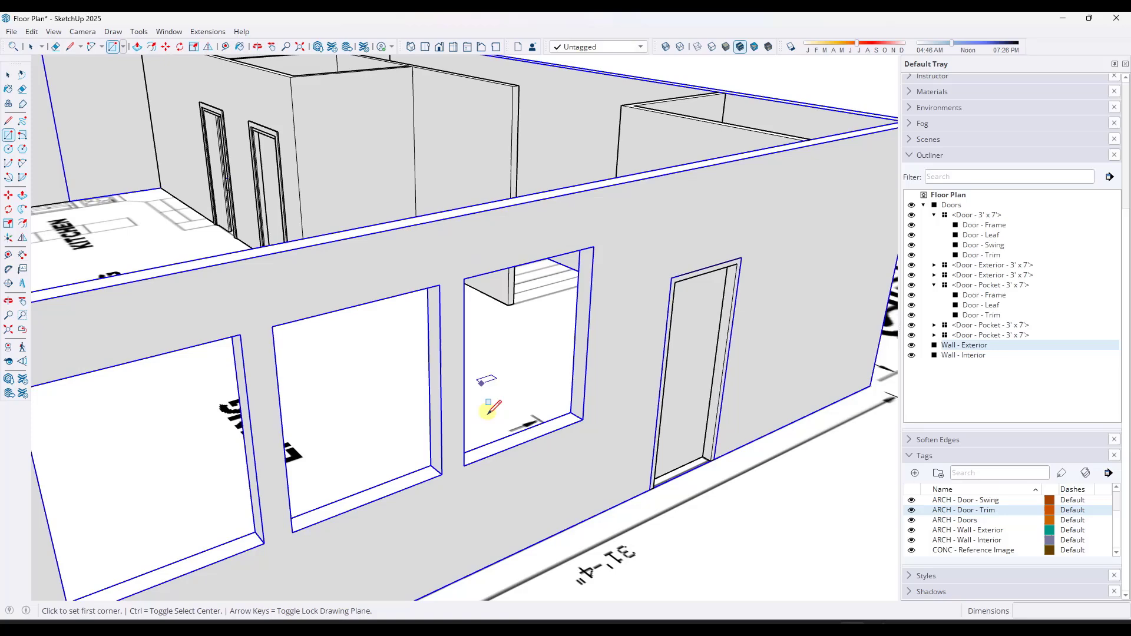
left_click(463, 465)
left_click(594, 248)
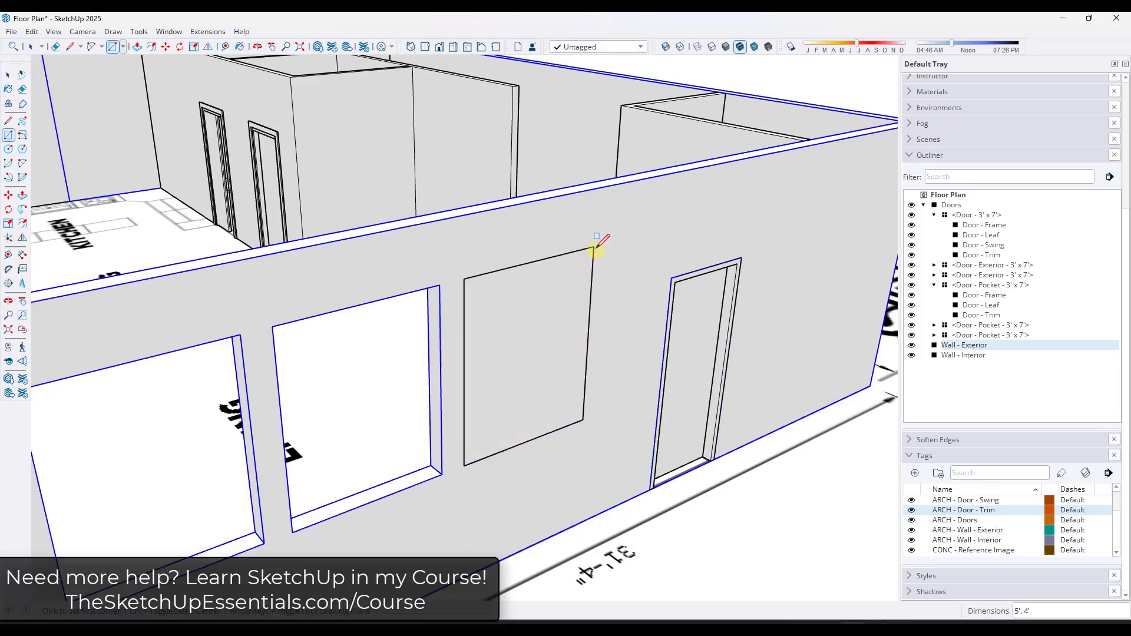
Step: Offset the window rectangle inward by 2" and delete the inner face to leave a frame outline
key("f")
left_click(470, 312)
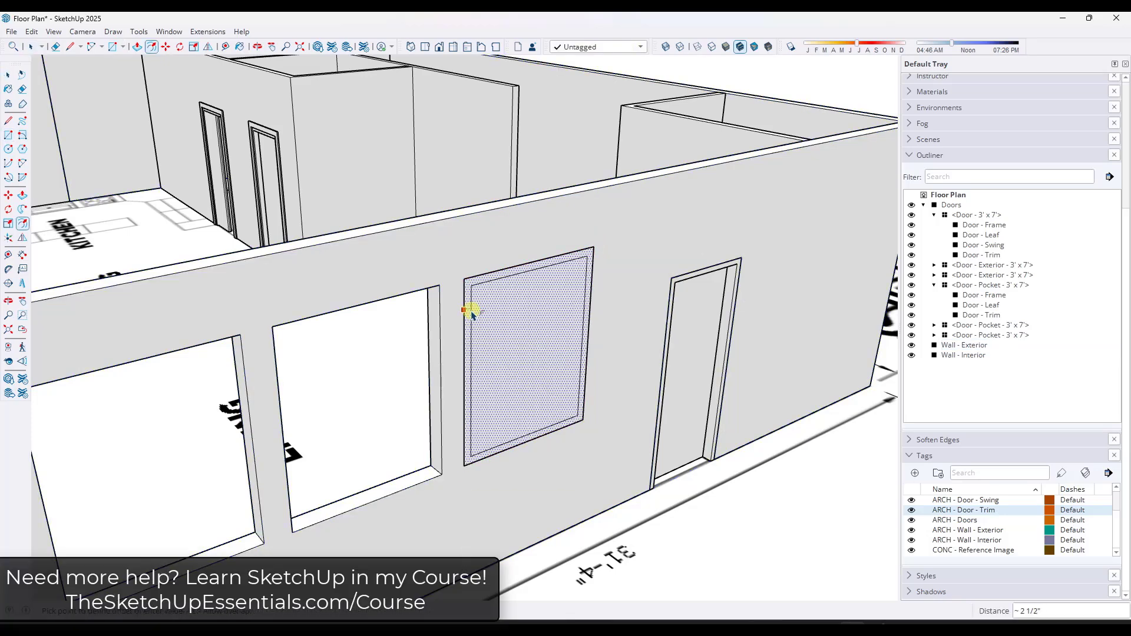
type("2")
key("Return")
key("space")
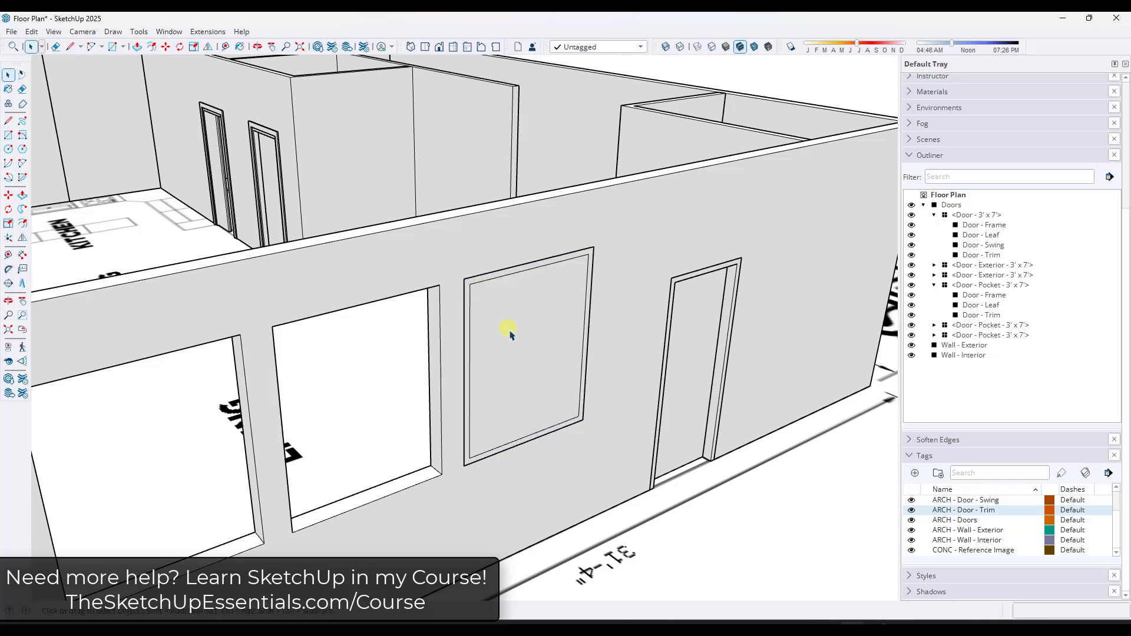
left_click(523, 345)
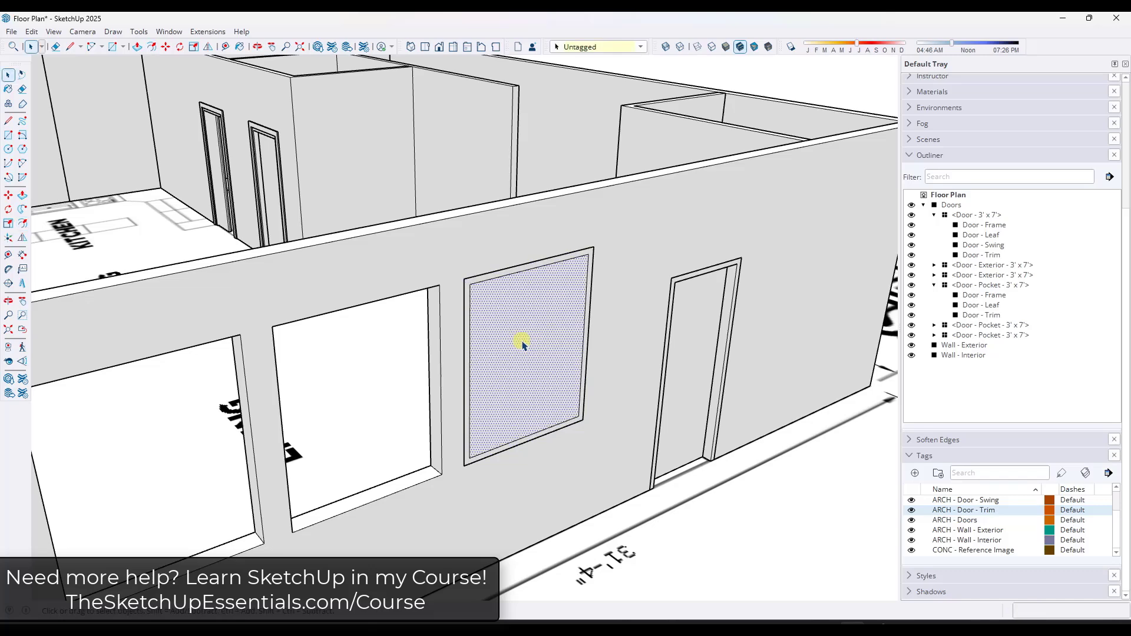
key("Delete")
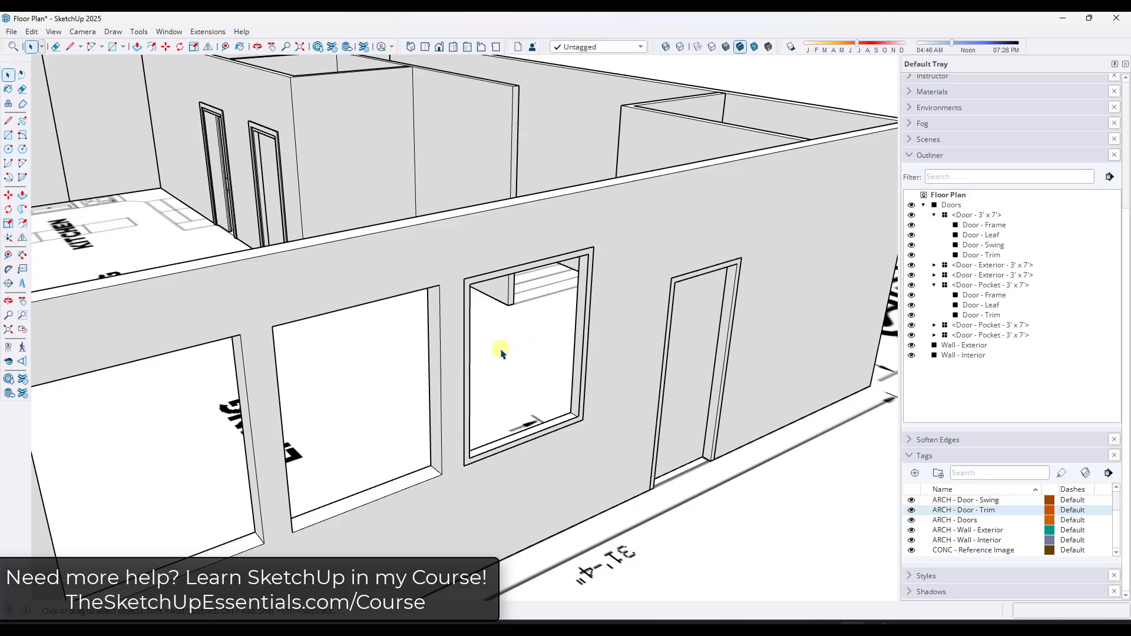
Step: Push/pull the window frame face 6" through the thickness of the exterior wall
key("p")
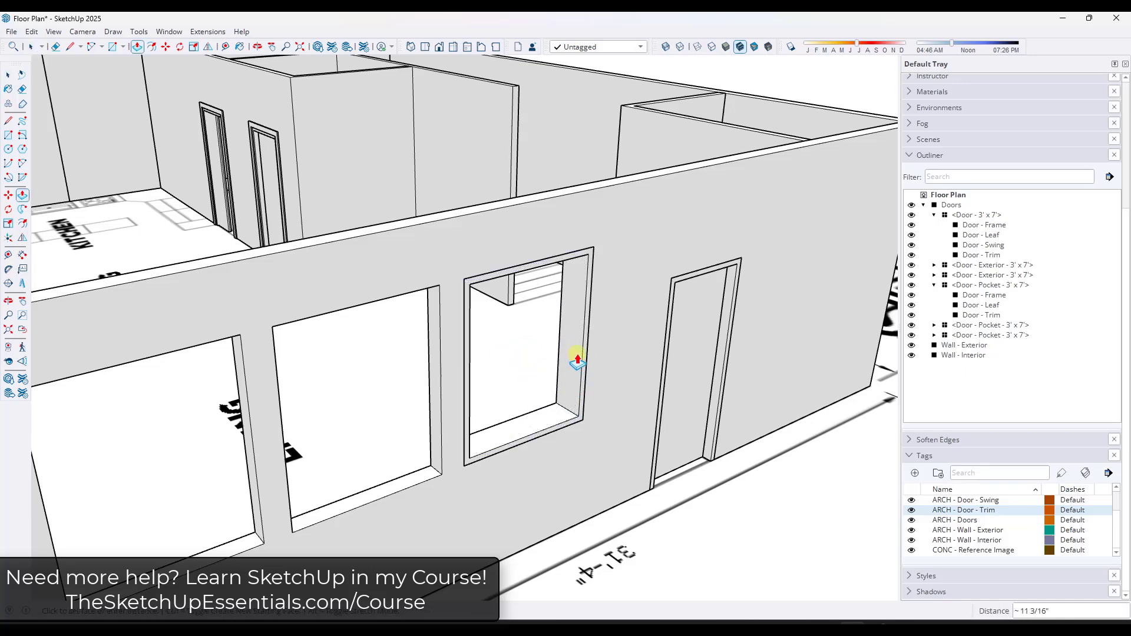
middle_click_drag(579, 354, 590, 247)
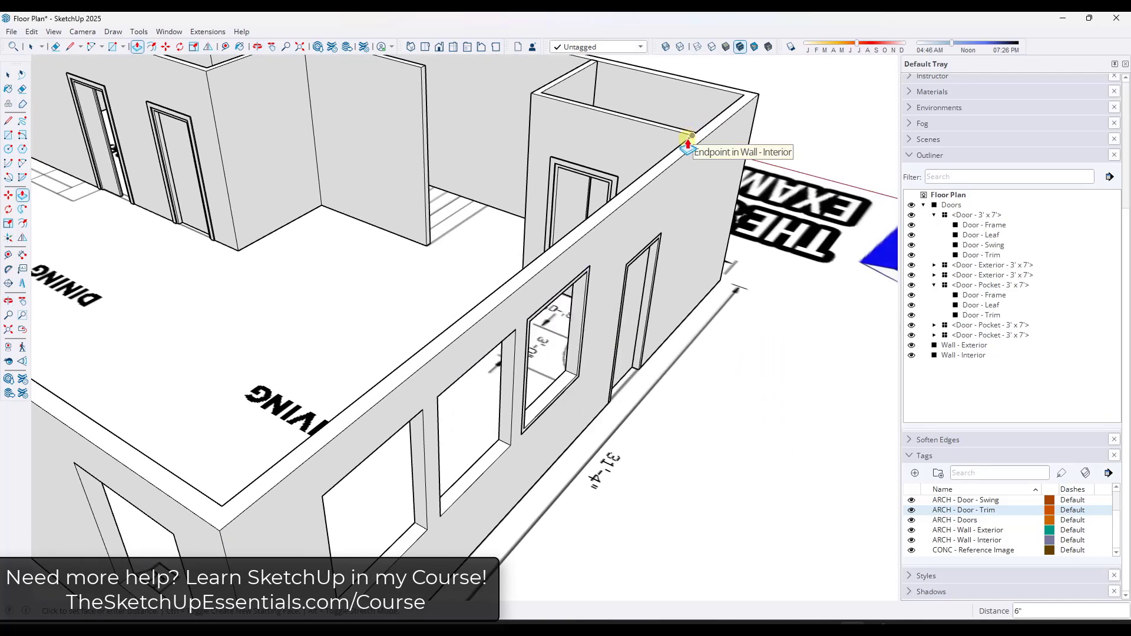
middle_click_drag(687, 144, 426, 259)
Step: Group the window frame geometry, name the group "Window - Frame", and collapse the Doors group in the Outliner
key("space")
left_click_drag(433, 255, 614, 485)
right_click(571, 345)
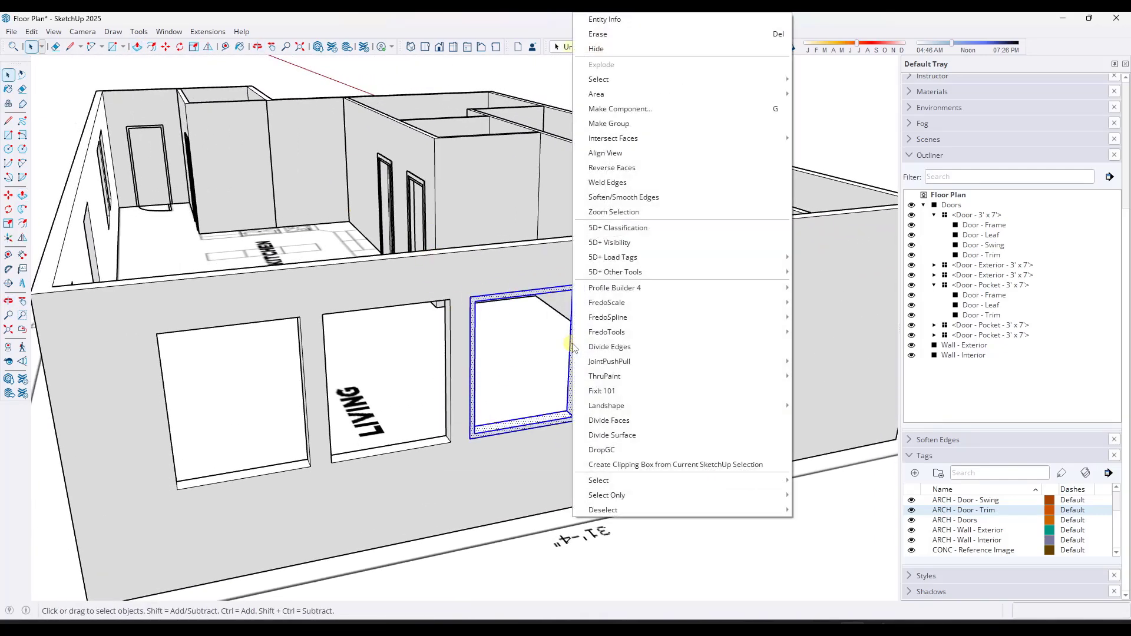
left_click(634, 126)
right_click(953, 350)
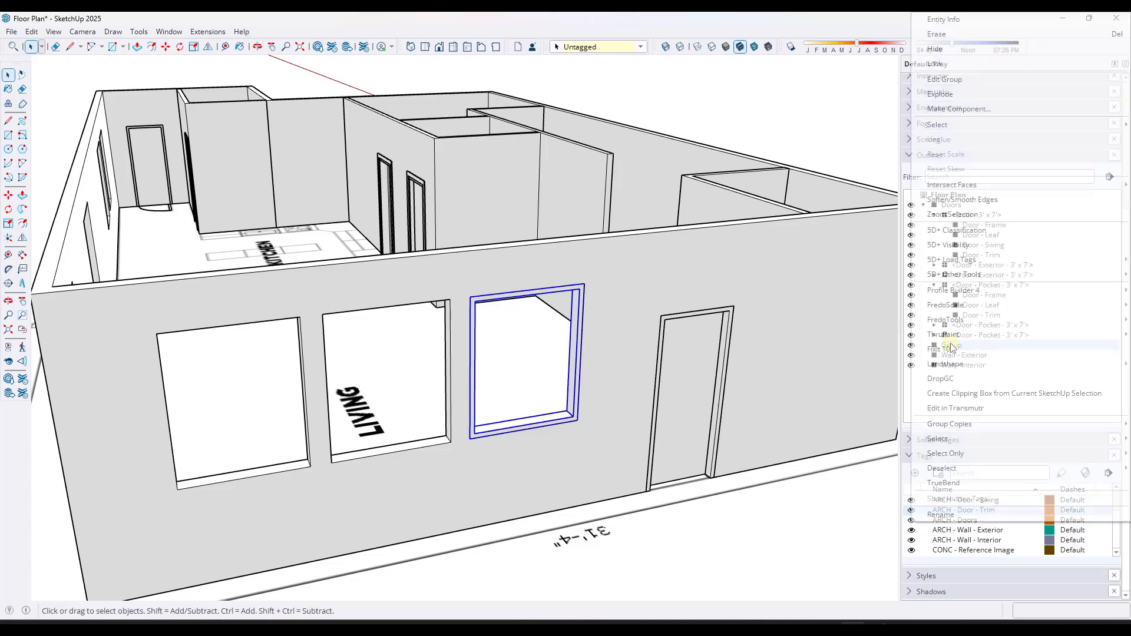
left_click(953, 515)
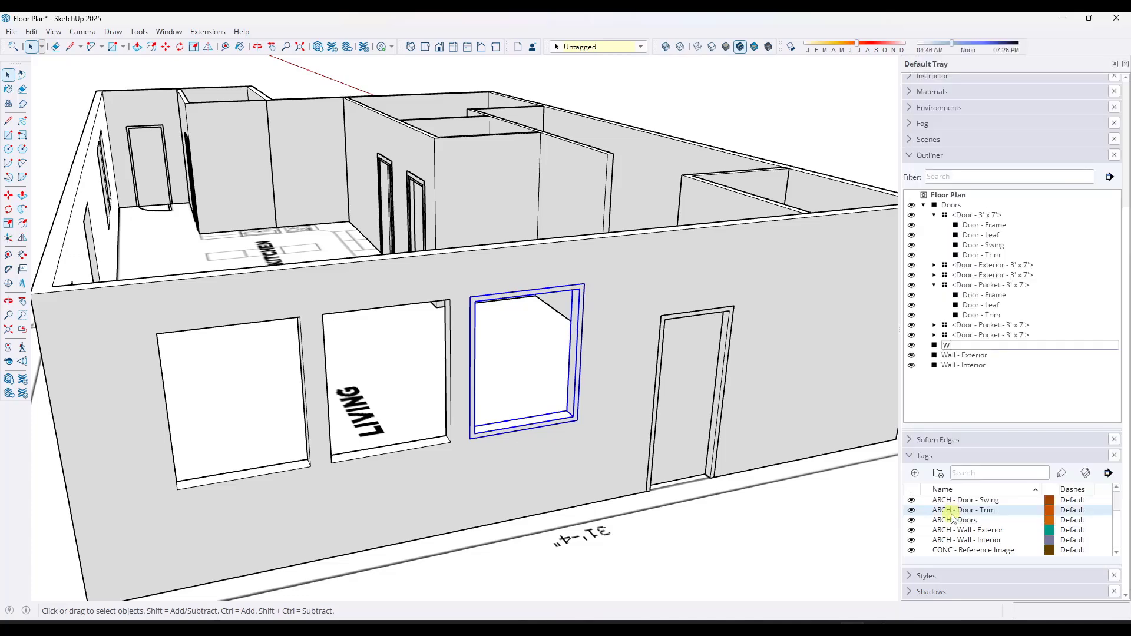
type("Window - Frame")
key("Return")
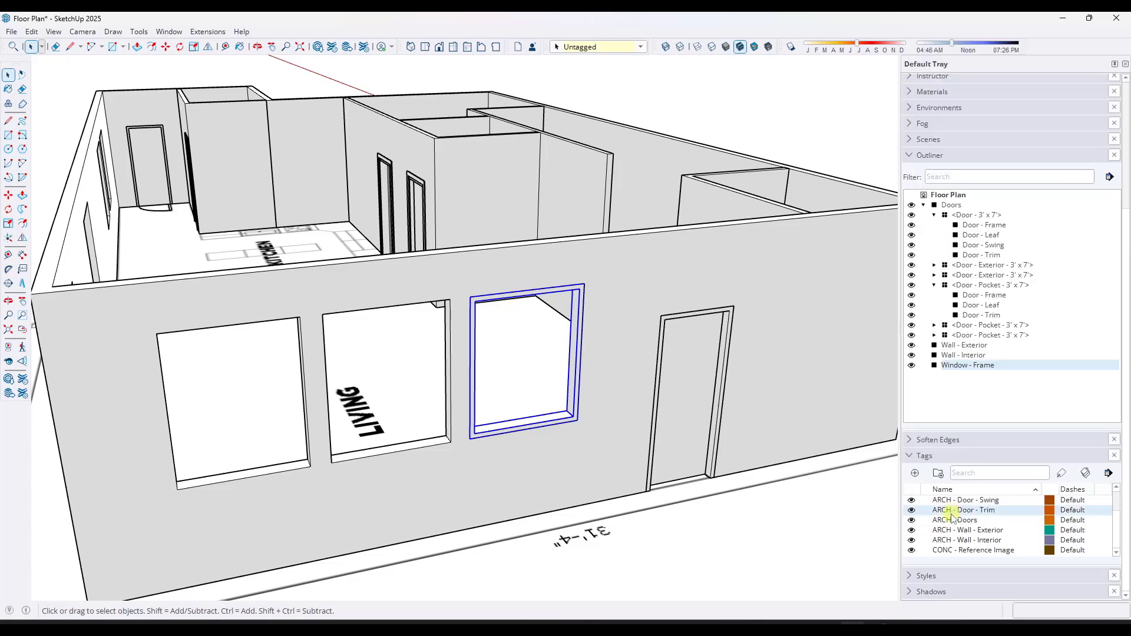
left_click(923, 205)
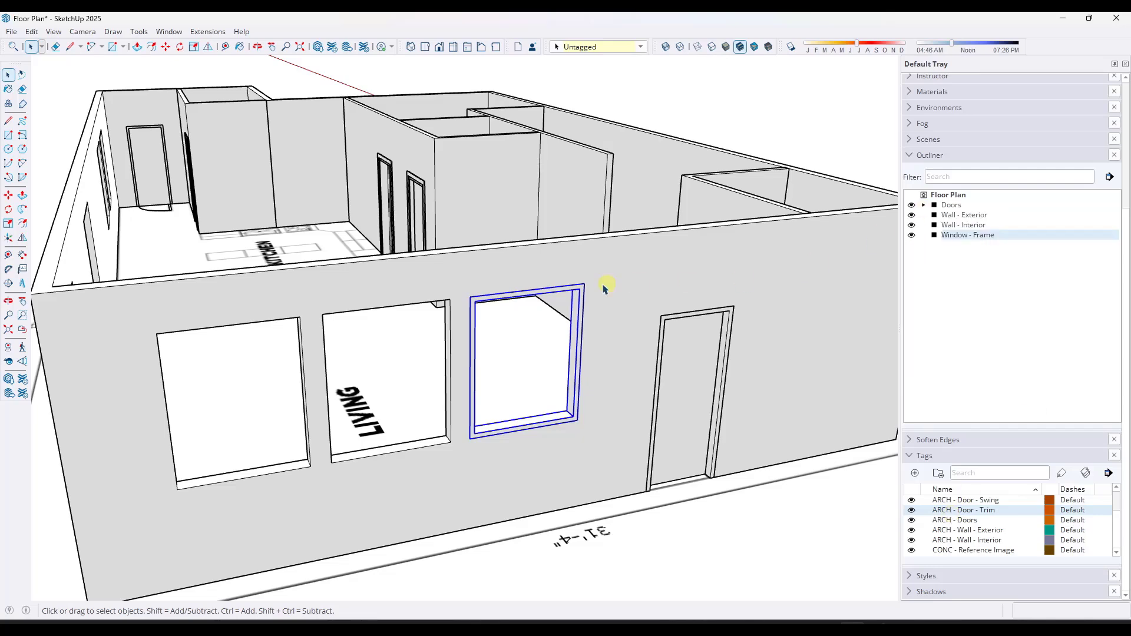
Step: Draw a 1' 10" line along the frame's bottom inner face from the midpoint of its corner edge nearest the door
middle_click_drag(607, 285, 678, 300)
scroll(558, 361, "up", 6)
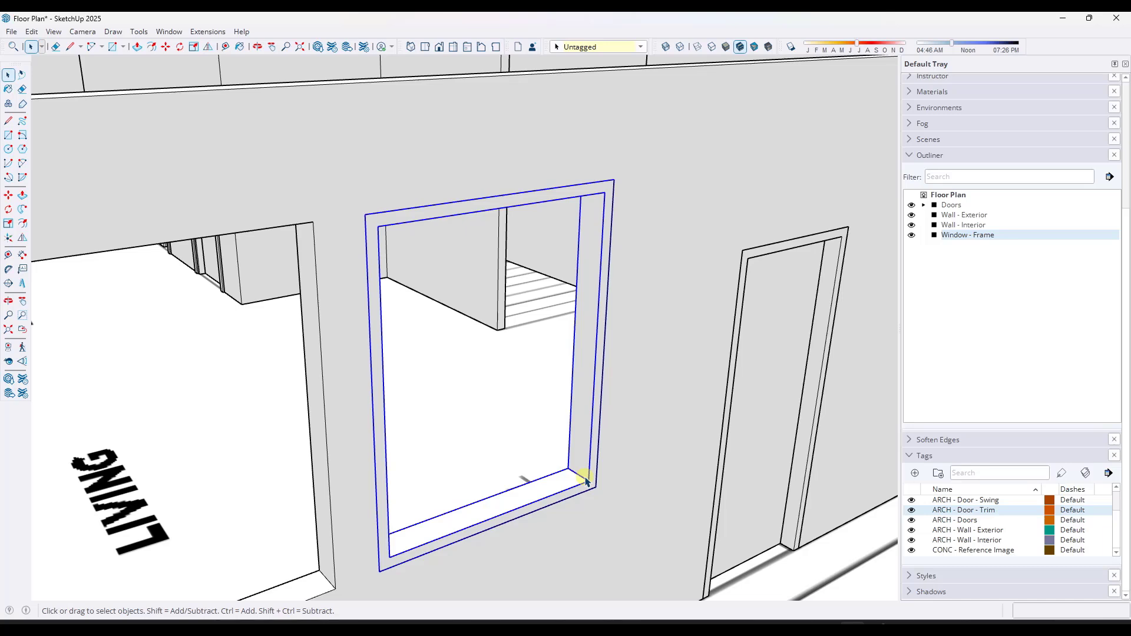
scroll(585, 482, "up", 4)
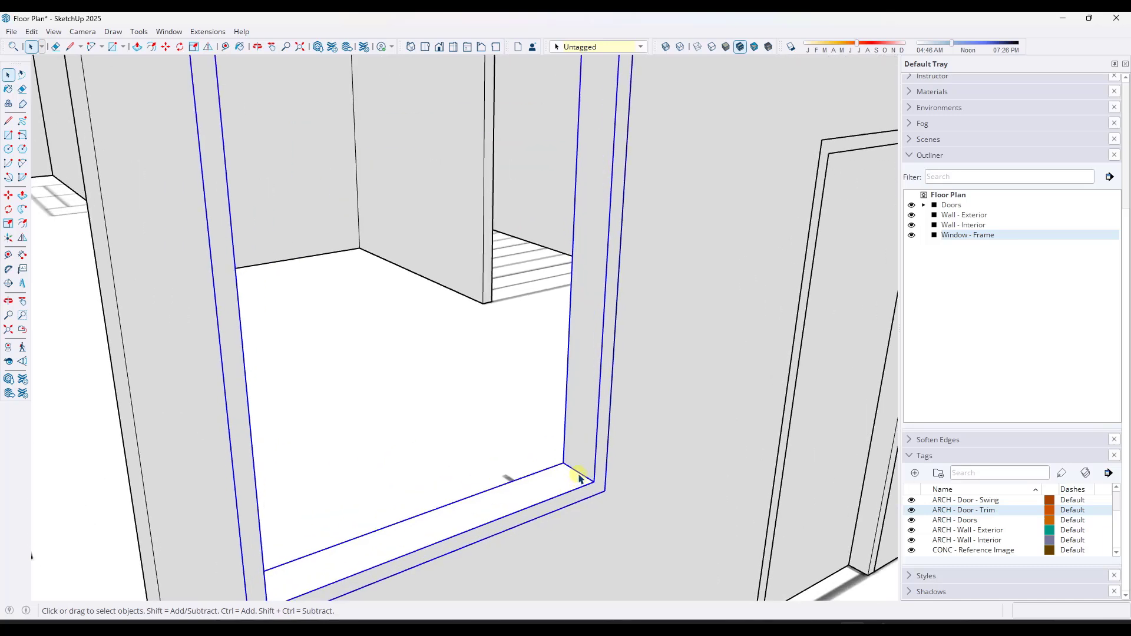
key("l")
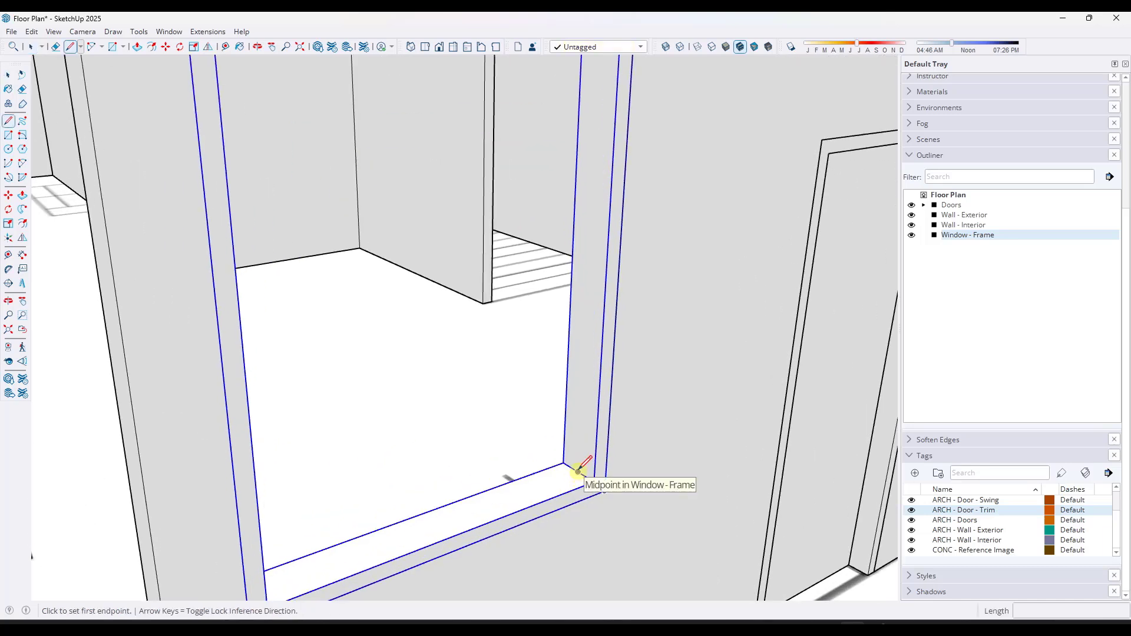
left_click(578, 472)
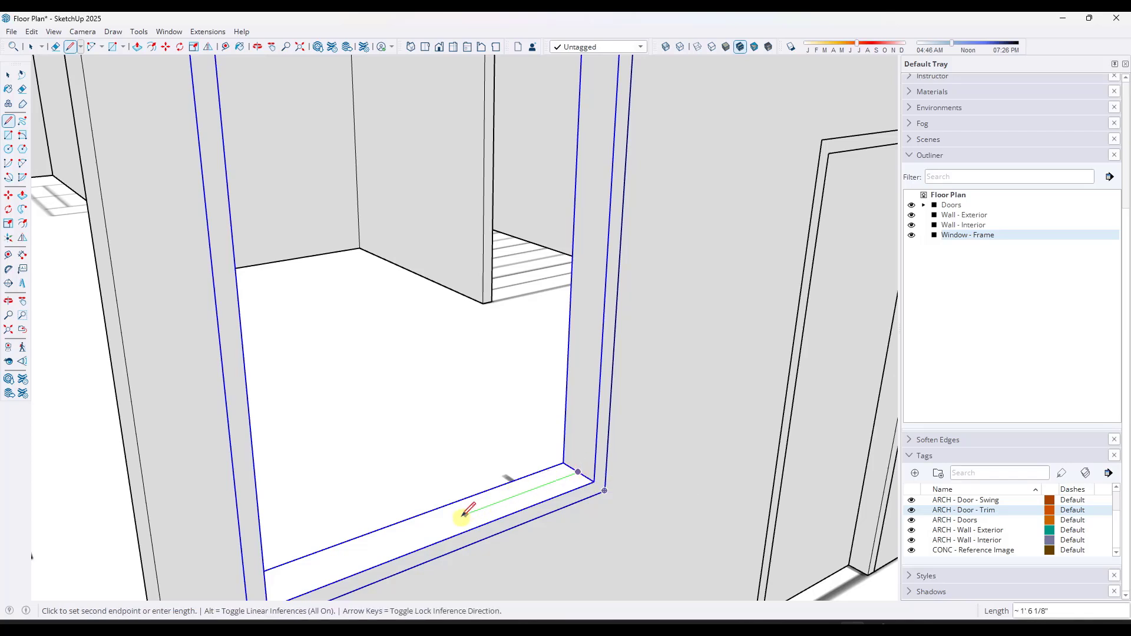
left_click(436, 525)
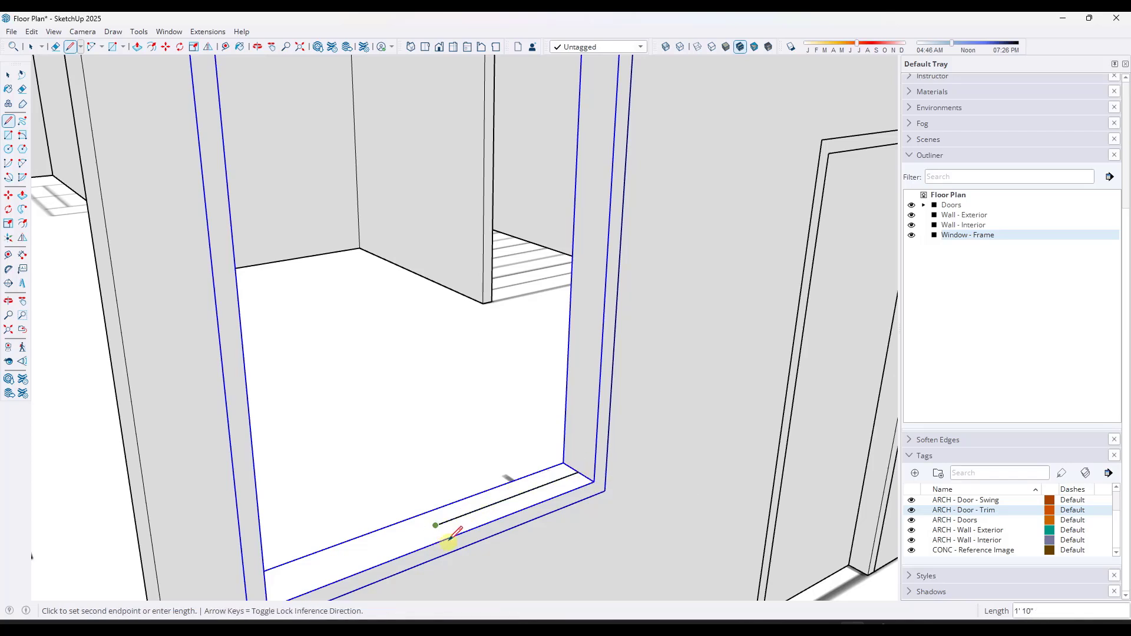
key("Escape")
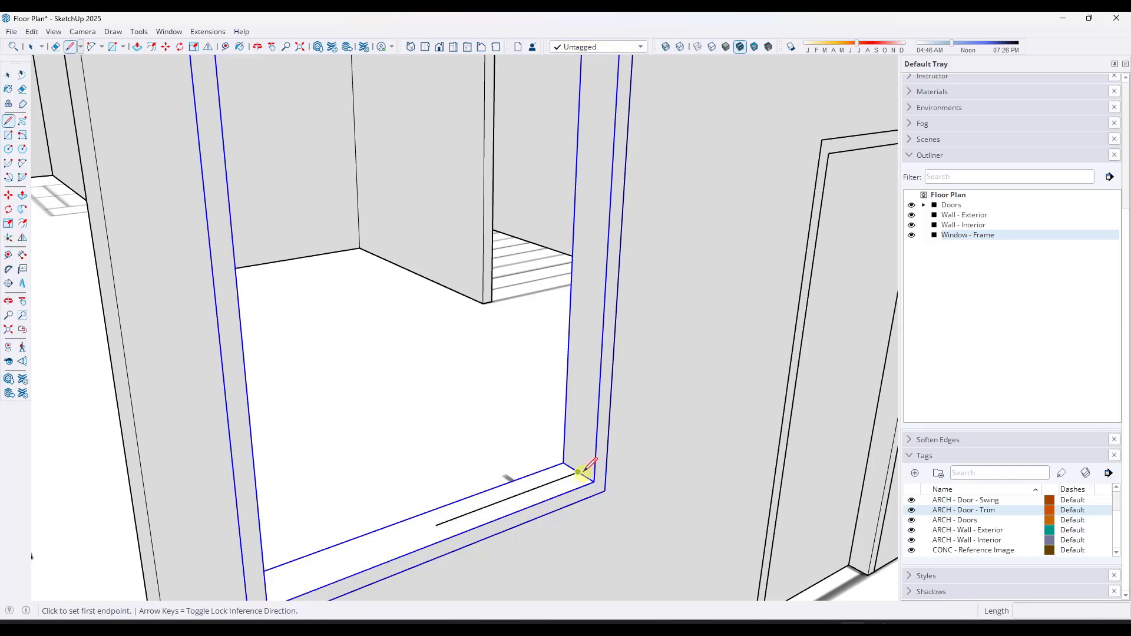
Step: Draw connected lines to close a thin rectangle along the 1' 10" line on the window frame's bottom inner face
left_click(579, 472)
scroll(579, 472, "up", 2)
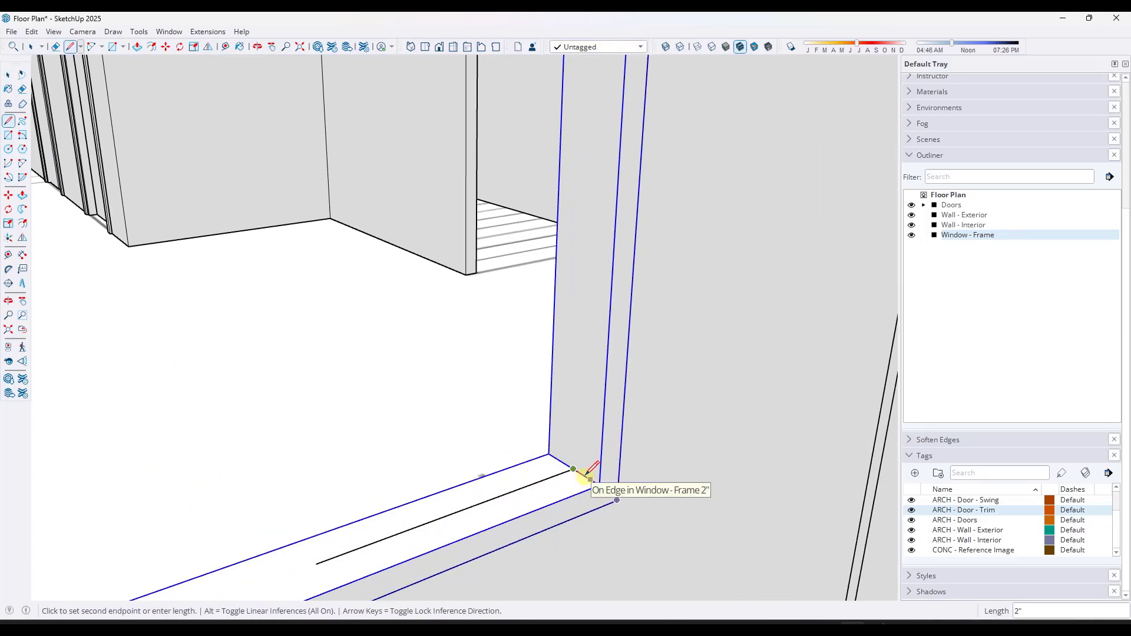
scroll(586, 475, "up", 1)
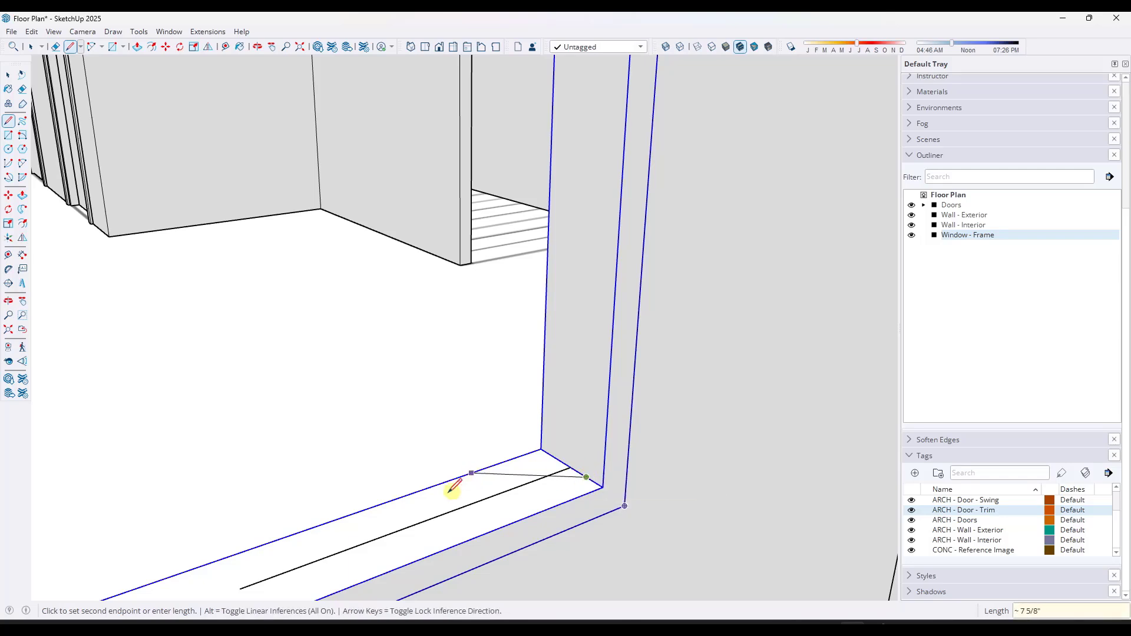
scroll(331, 576, "down", 1)
left_click(317, 581)
left_click(303, 572)
Step: Push/pull the thin sash rectangle up 4' 8" to the underside of the window frame's top member
key("space")
left_click(472, 519)
key("p")
left_click(474, 519)
scroll(538, 429, "down", 4)
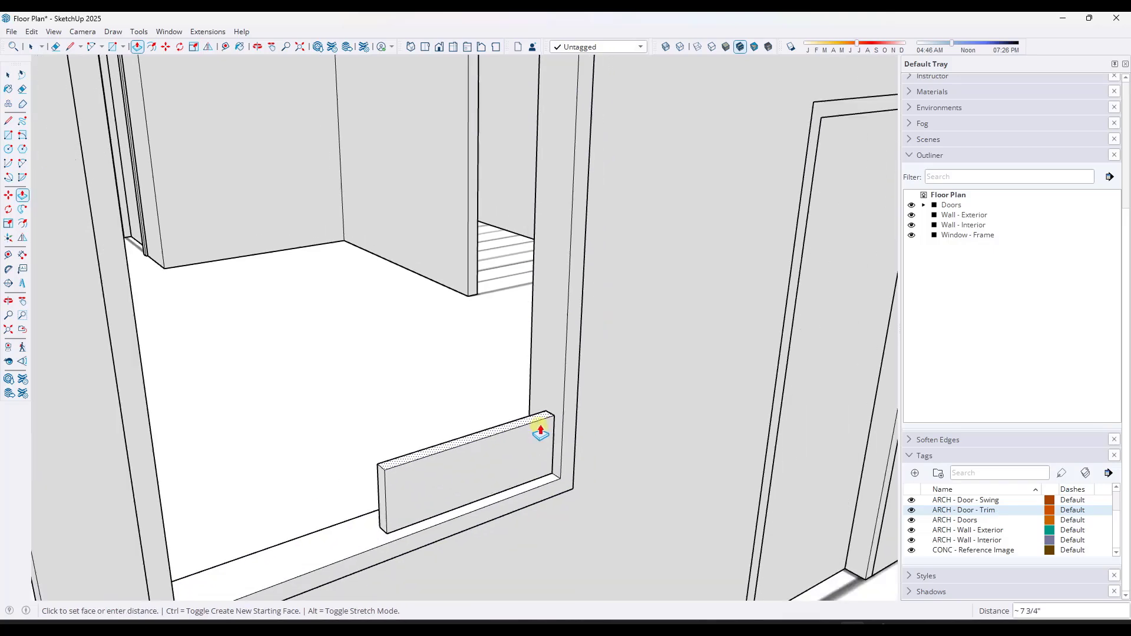
middle_click_drag(560, 265, 565, 328, "shift")
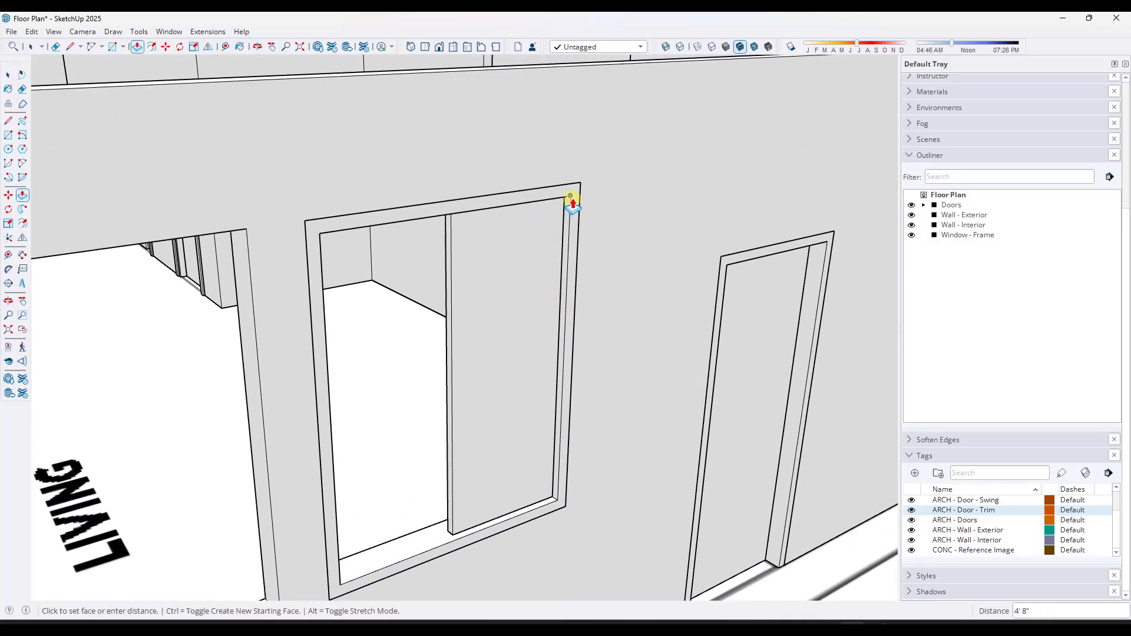
left_click(571, 200)
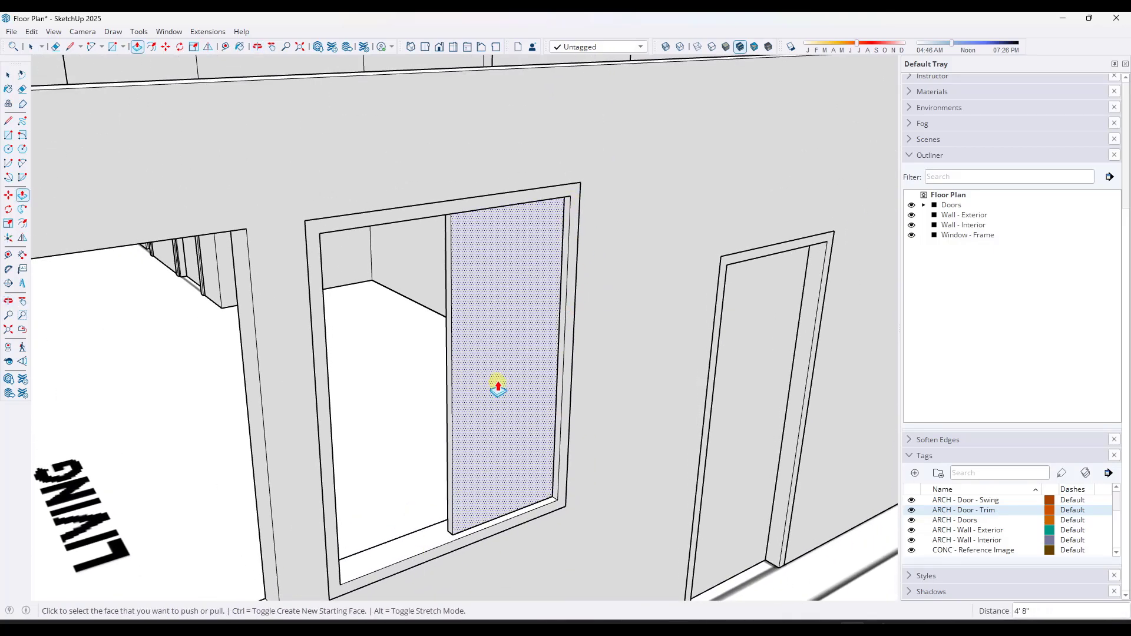
Step: Offset the outline of the sash panel's front face inward by 1"
key("space")
key("f")
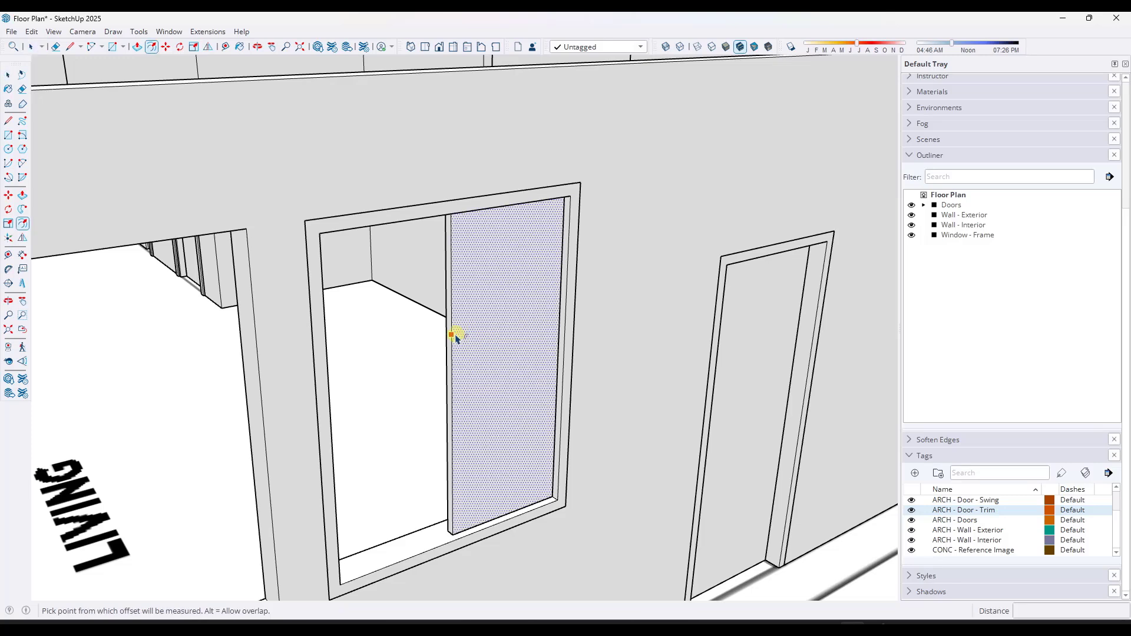
left_click(455, 339)
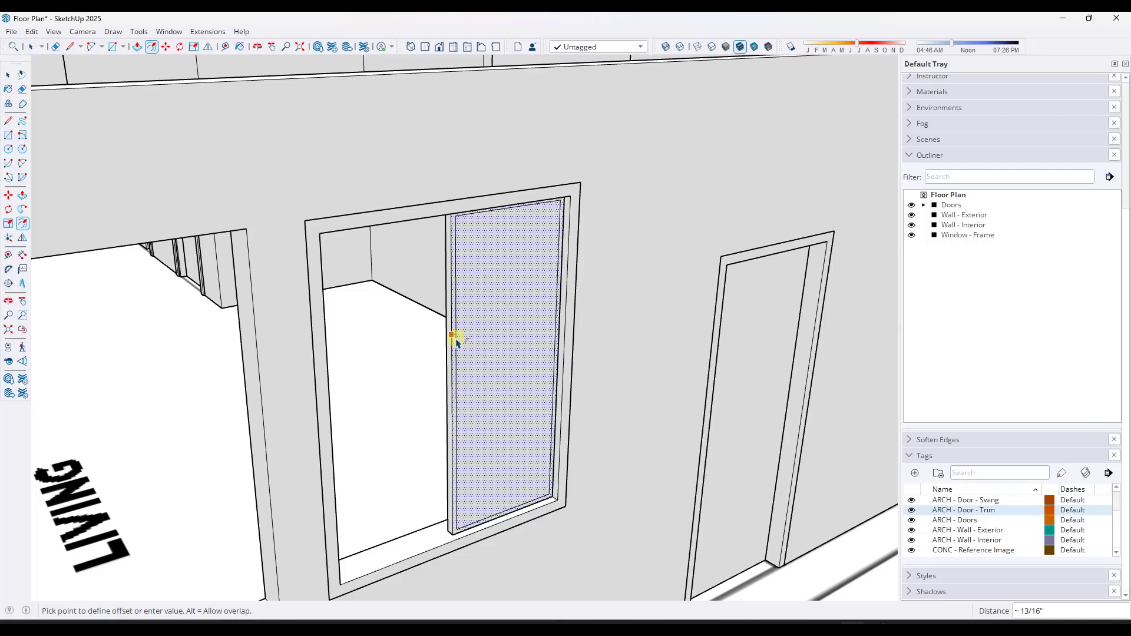
left_click(455, 339)
Step: Push the inner face through the thickness of the sash panel to open up the sash frame
key("space")
left_click(493, 374)
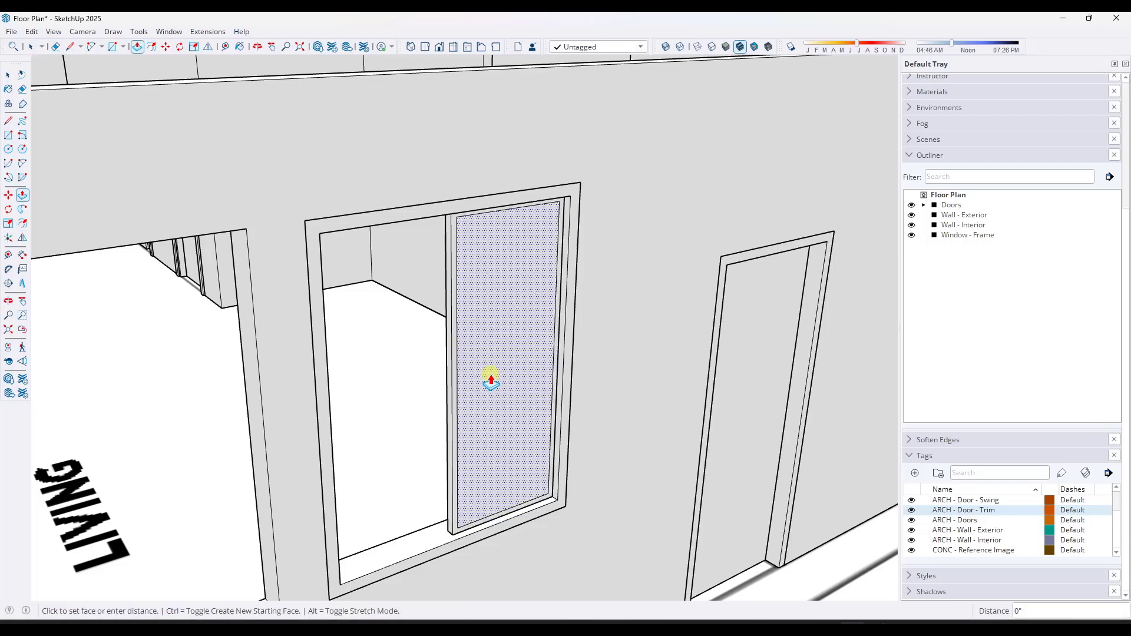
key("p")
left_click_drag(488, 354, 502, 358)
key("space")
Step: Select all of the sash frame geometry and make it a group
middle_click_drag(502, 360, 588, 304)
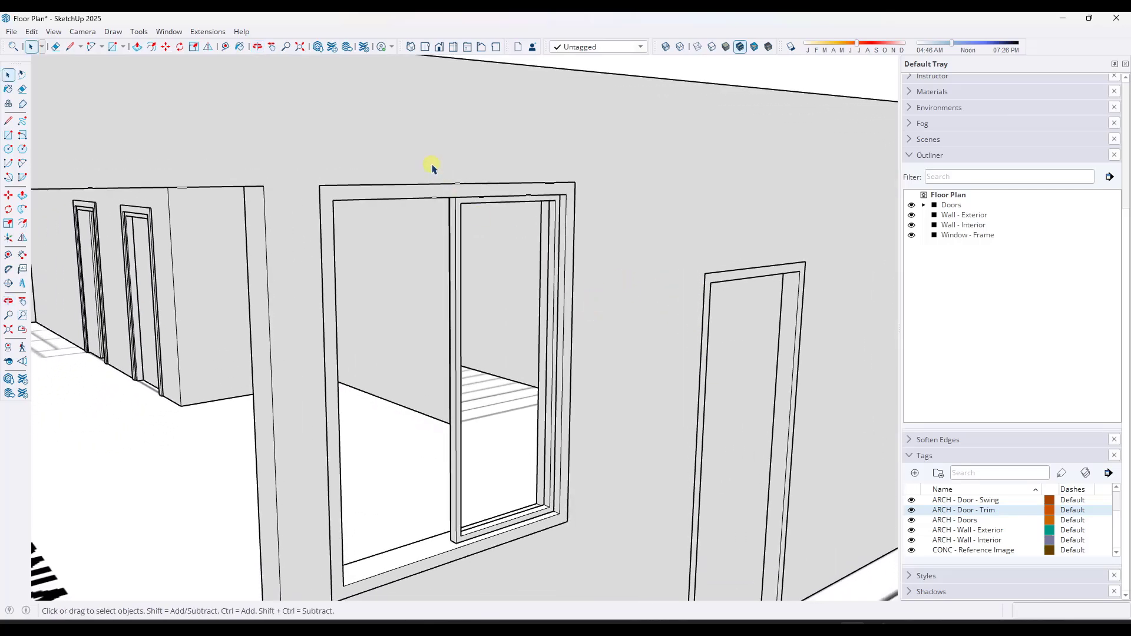
left_click_drag(431, 165, 587, 582)
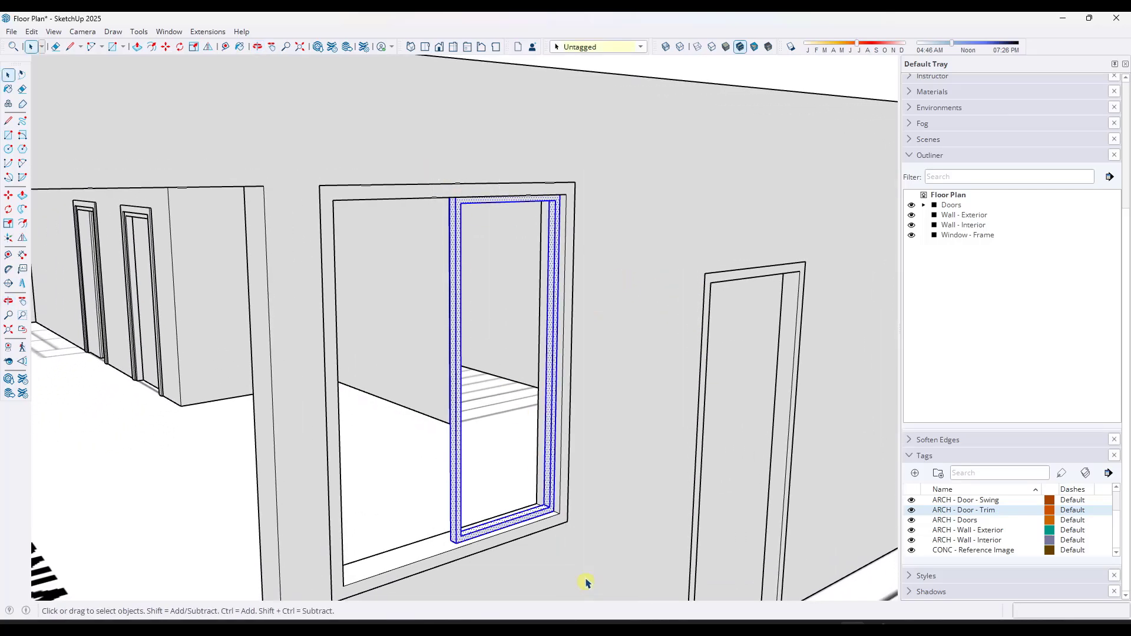
right_click(455, 430)
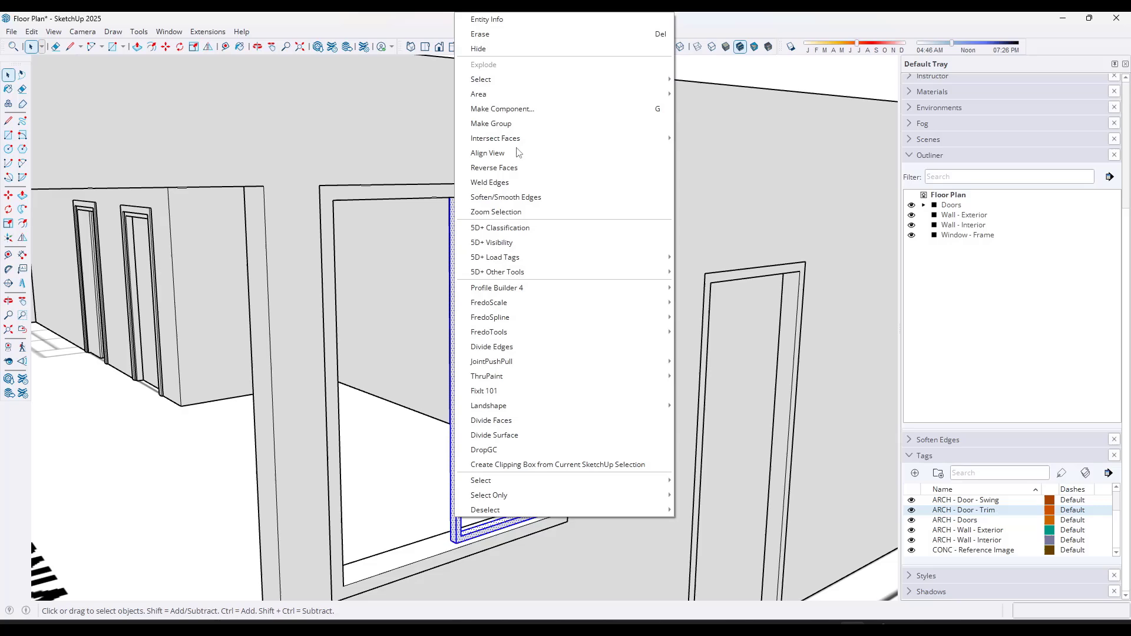
left_click(503, 119)
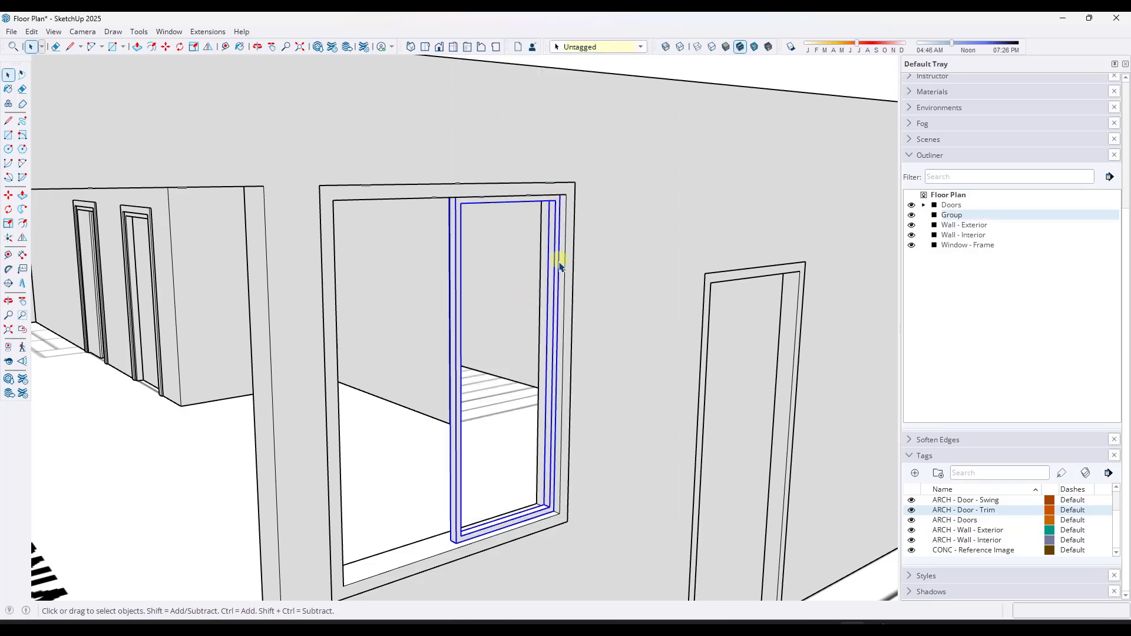
Step: Draw a 4' 6" by 1' 8" rectangle inside the sash opening, starting from the middle of its depth at the bottom corner
scroll(552, 512, "up", 4)
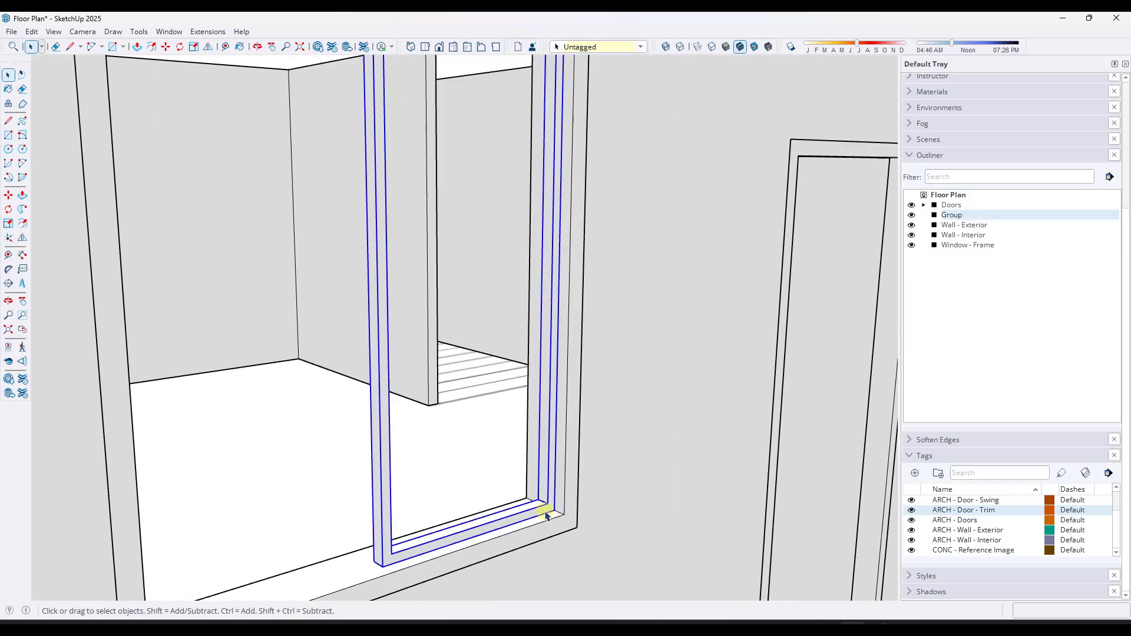
scroll(545, 514, "up", 3)
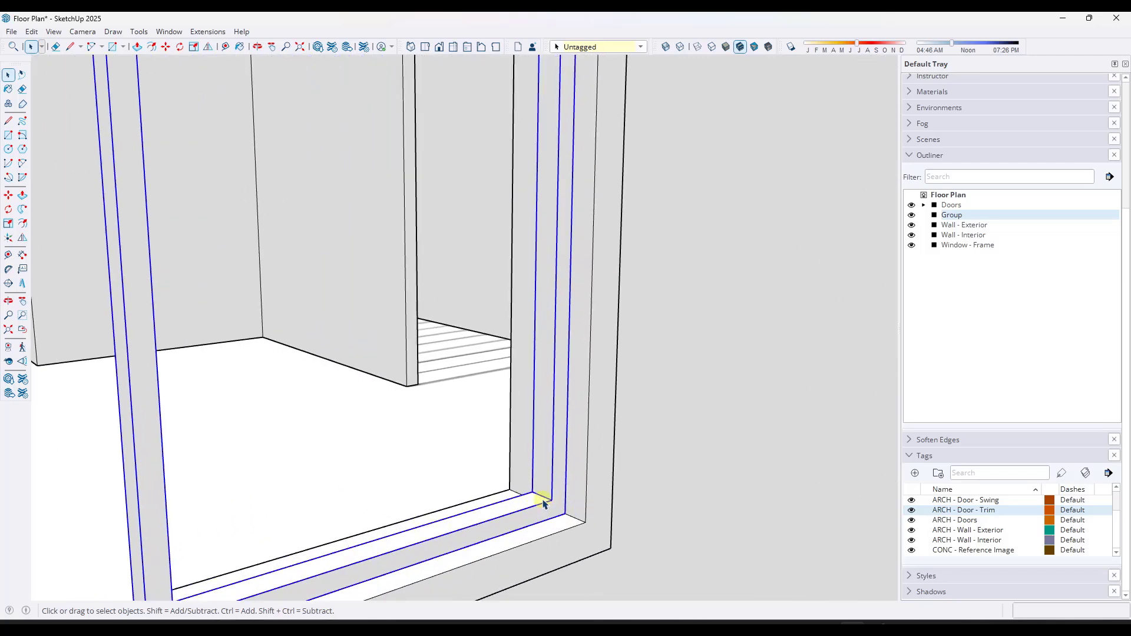
key("l")
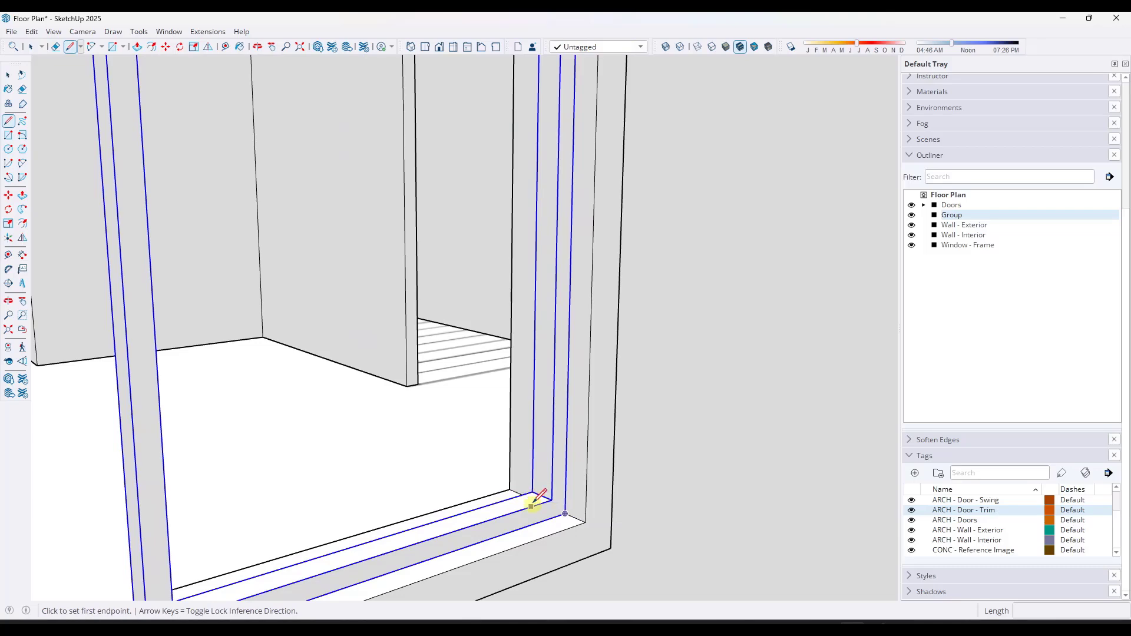
key("r")
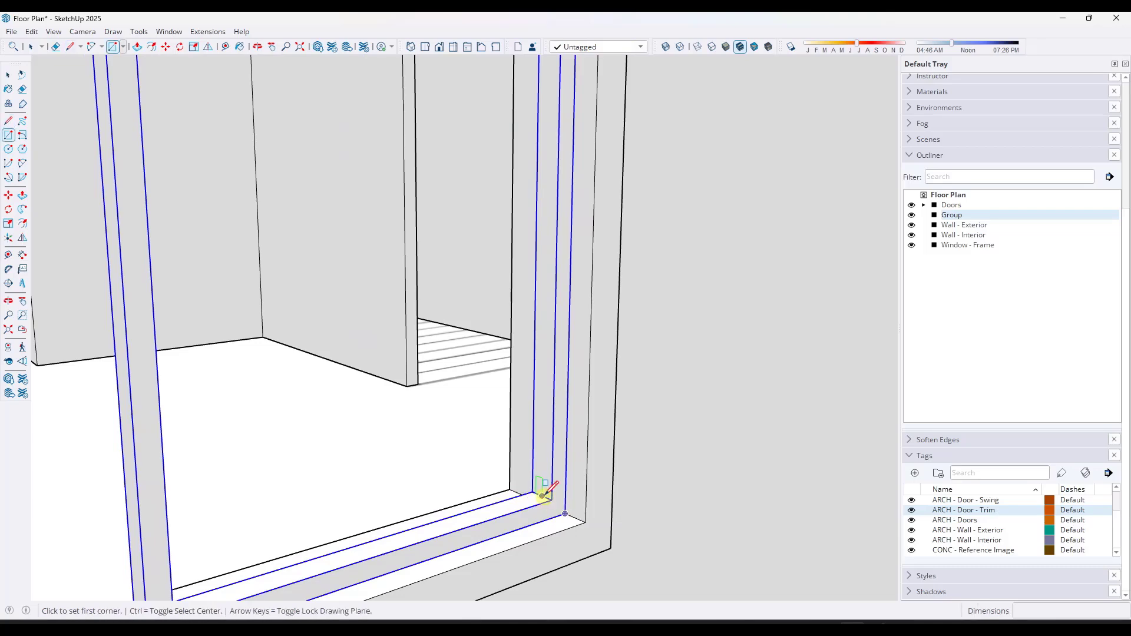
middle_click_drag(546, 497, 197, 352)
scroll(389, 224, "up", 6)
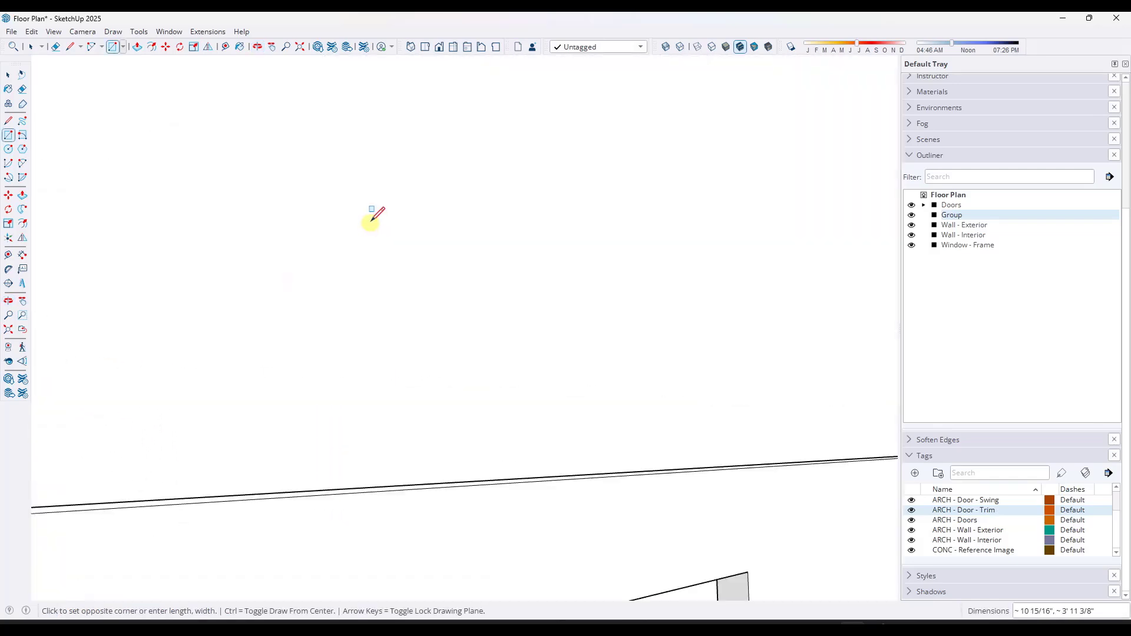
scroll(377, 219, "down", 3)
scroll(504, 324, "down", 6)
scroll(513, 479, "up", 3)
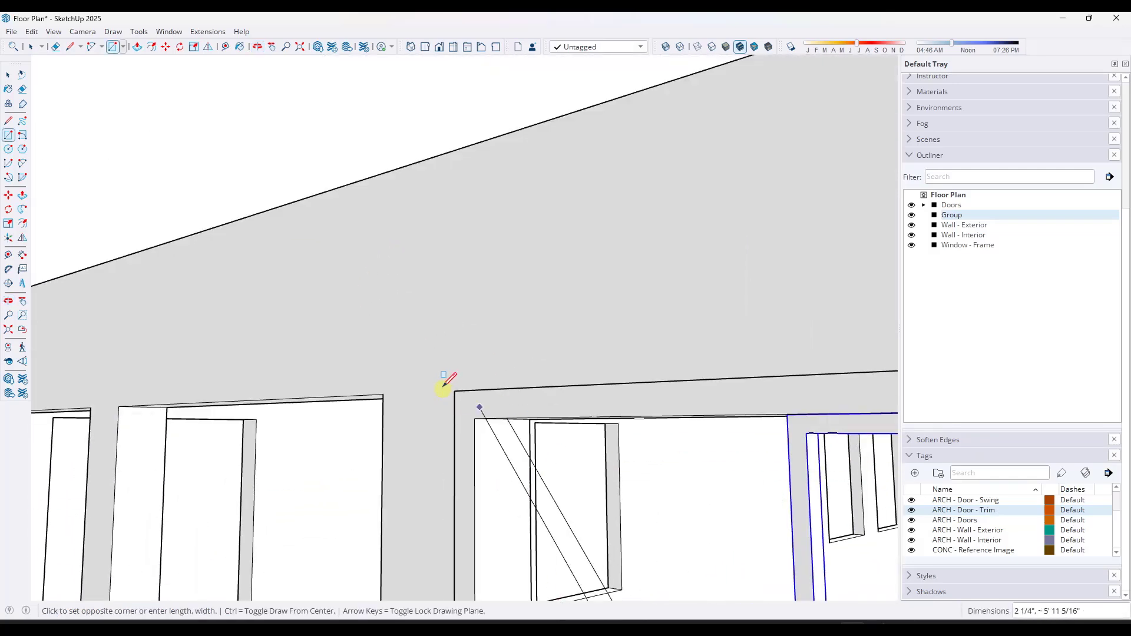
scroll(686, 453, "up", 4)
scroll(513, 387, "up", 4)
scroll(430, 294, "down", 3)
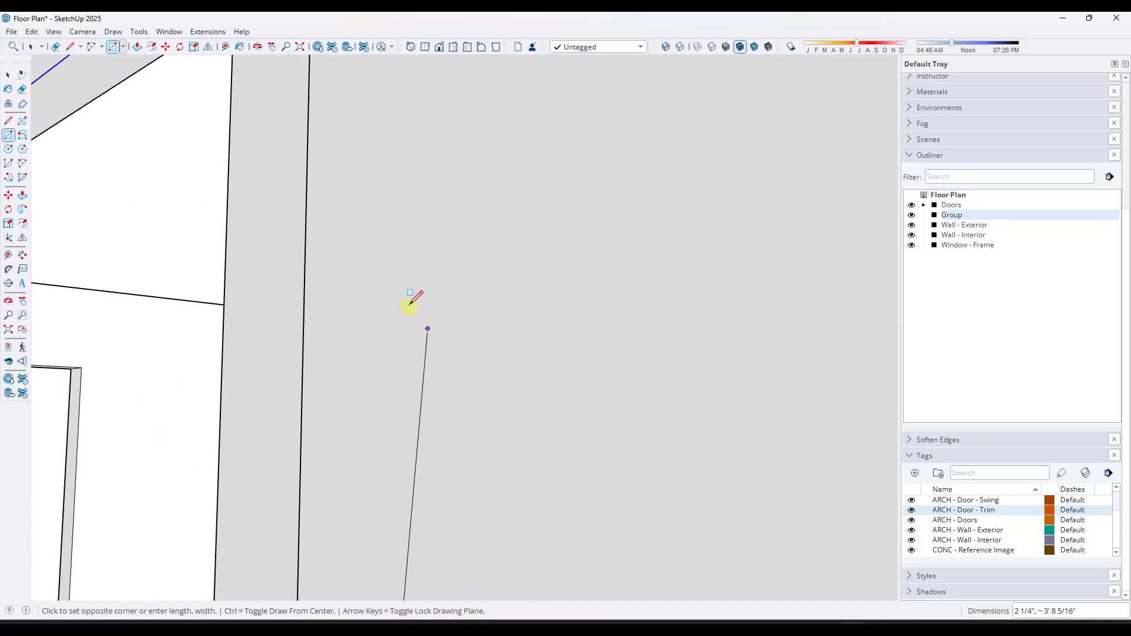
left_click(171, 175)
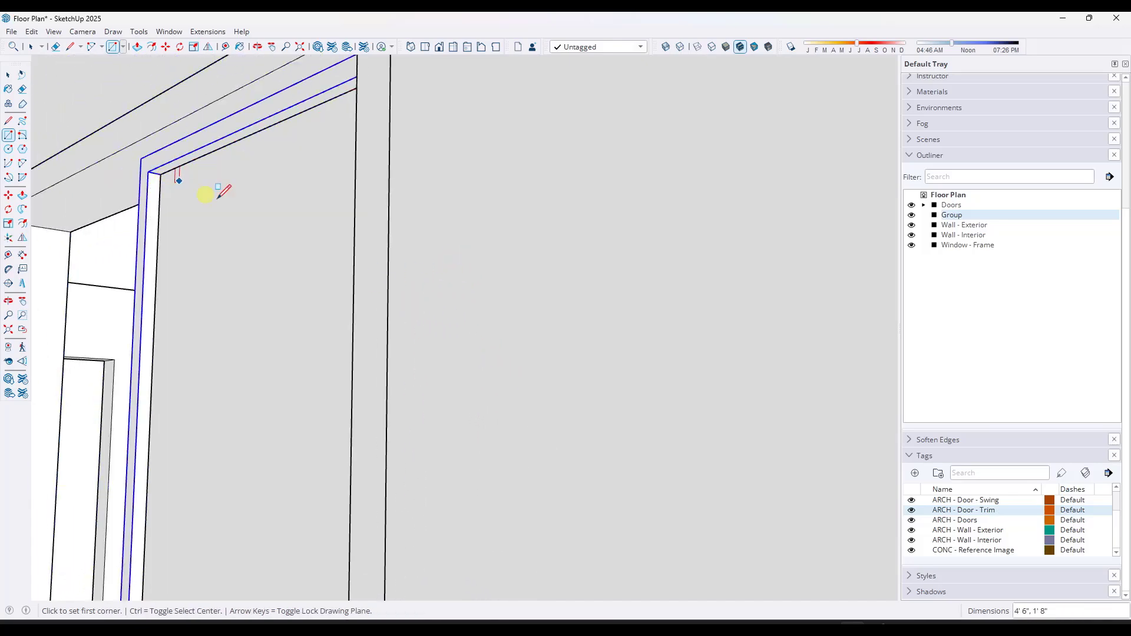
Step: Draw a vertical line across the rectangle in the sash opening from its bottom edge's midpoint to its top edge's midpoint
scroll(471, 318, "down", 2)
middle_click_drag(469, 328, 518, 460)
scroll(507, 460, "up", 5)
key("space")
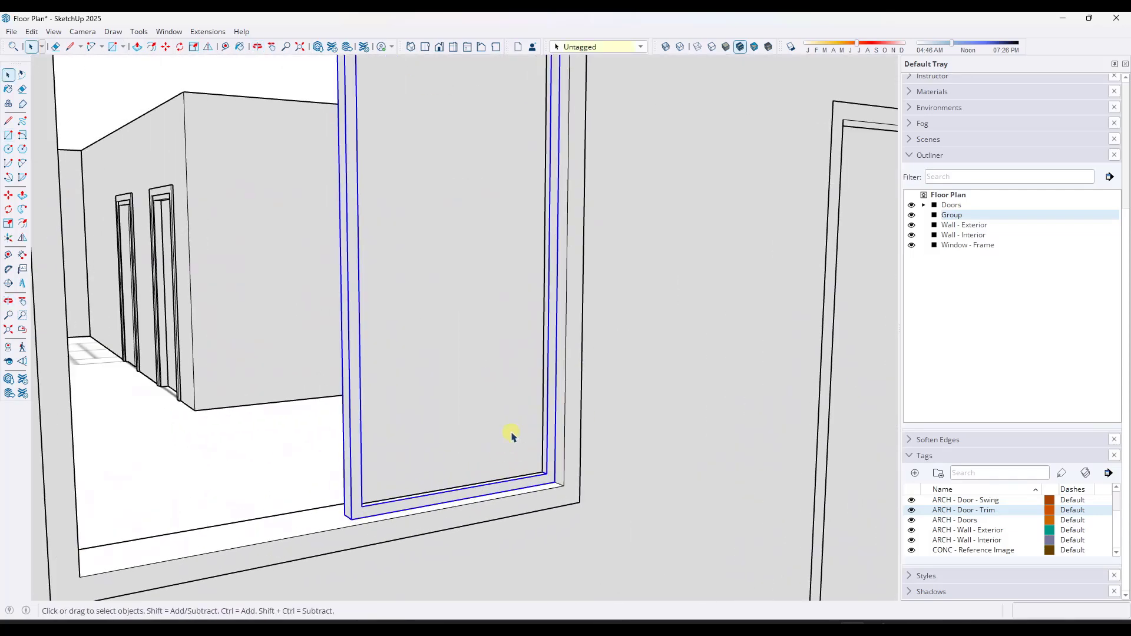
key("l")
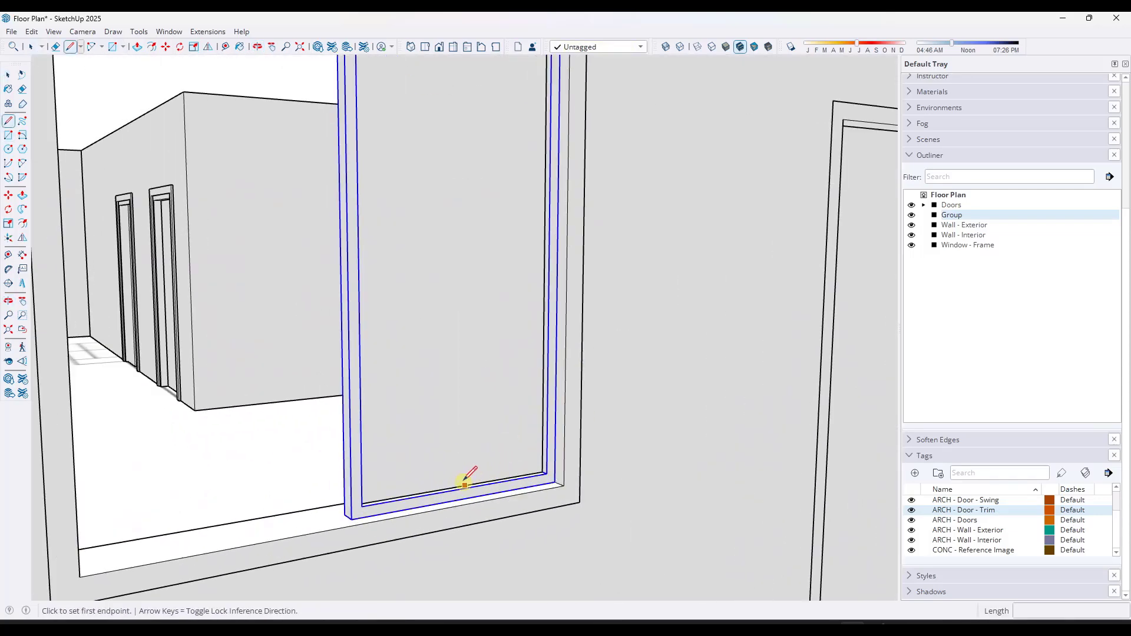
left_click(458, 487)
middle_click_drag(463, 323, 463, 255)
scroll(464, 259, "up", 3)
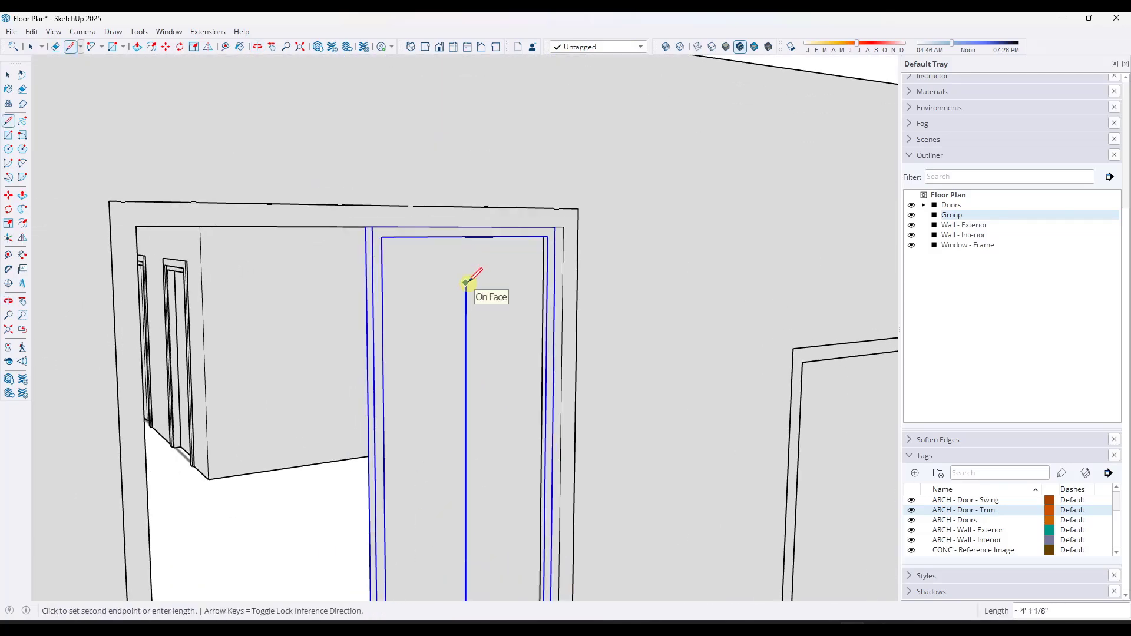
left_click(467, 237)
key("space")
scroll(480, 265, "down", 3)
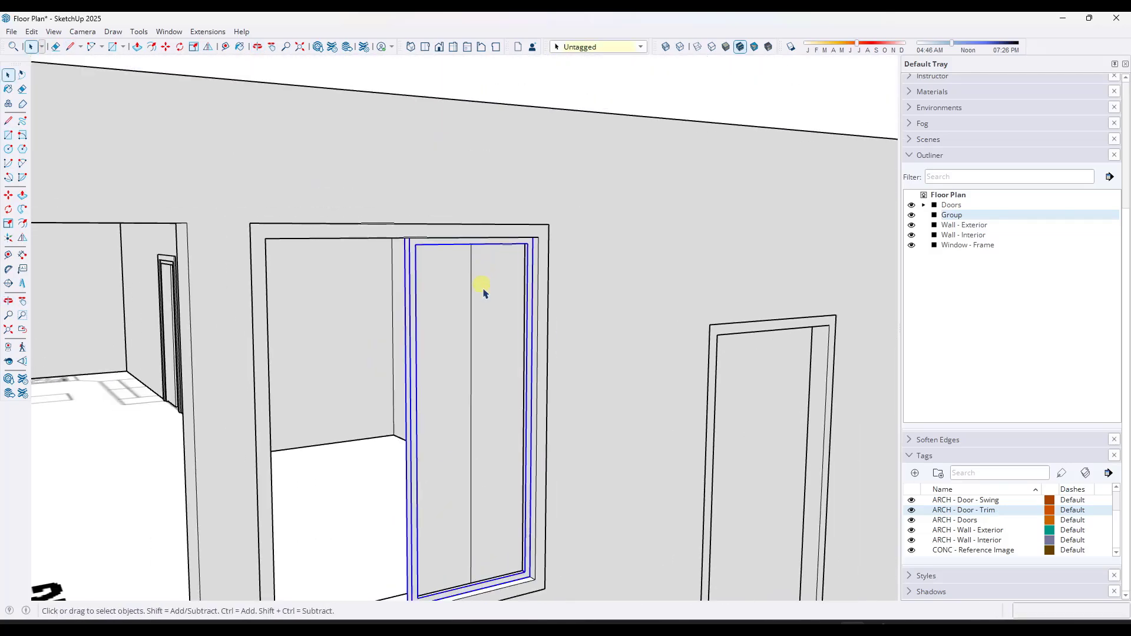
Step: Divide the vertical center line in the sash opening into 3 equal segments
left_click(473, 386)
left_click(471, 386)
right_click(471, 386)
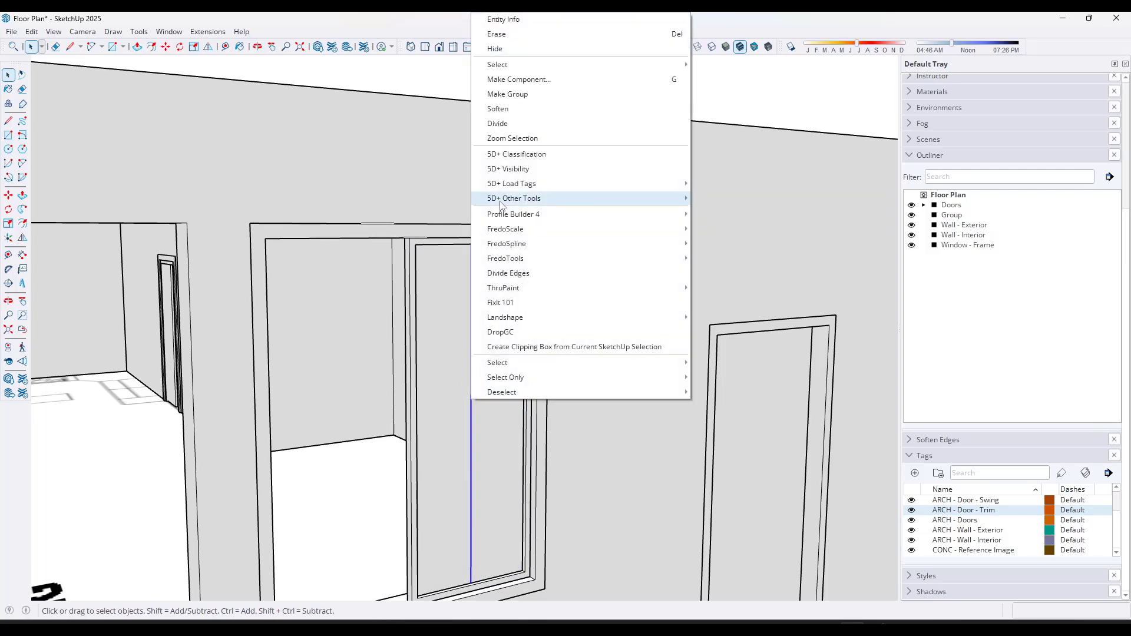
left_click(475, 478)
scroll(504, 399, "down", 3)
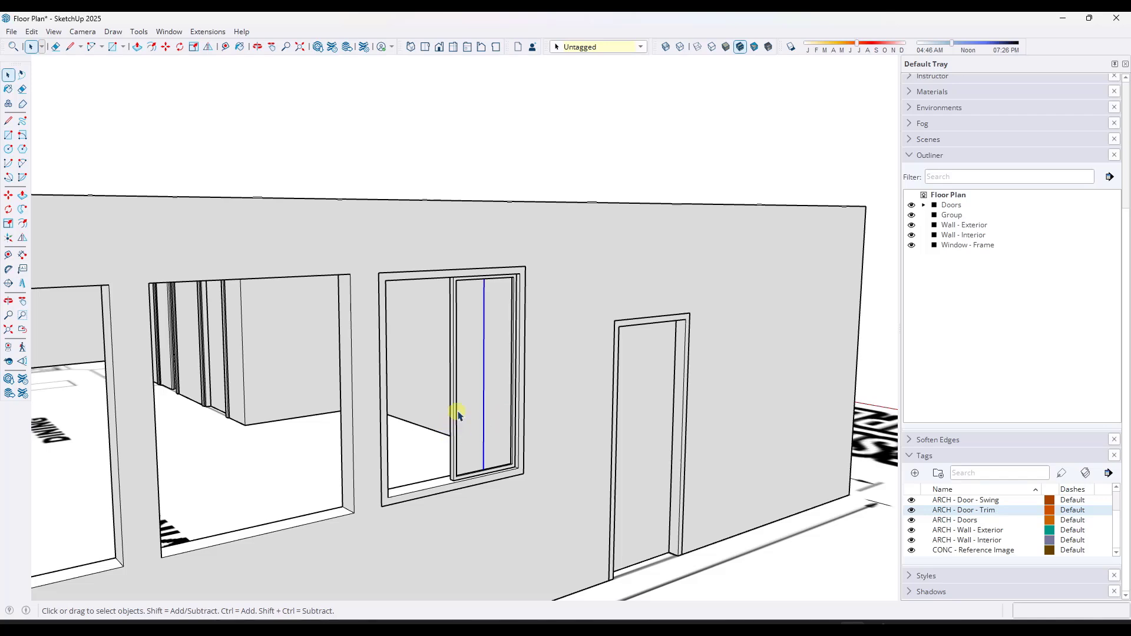
right_click(485, 342)
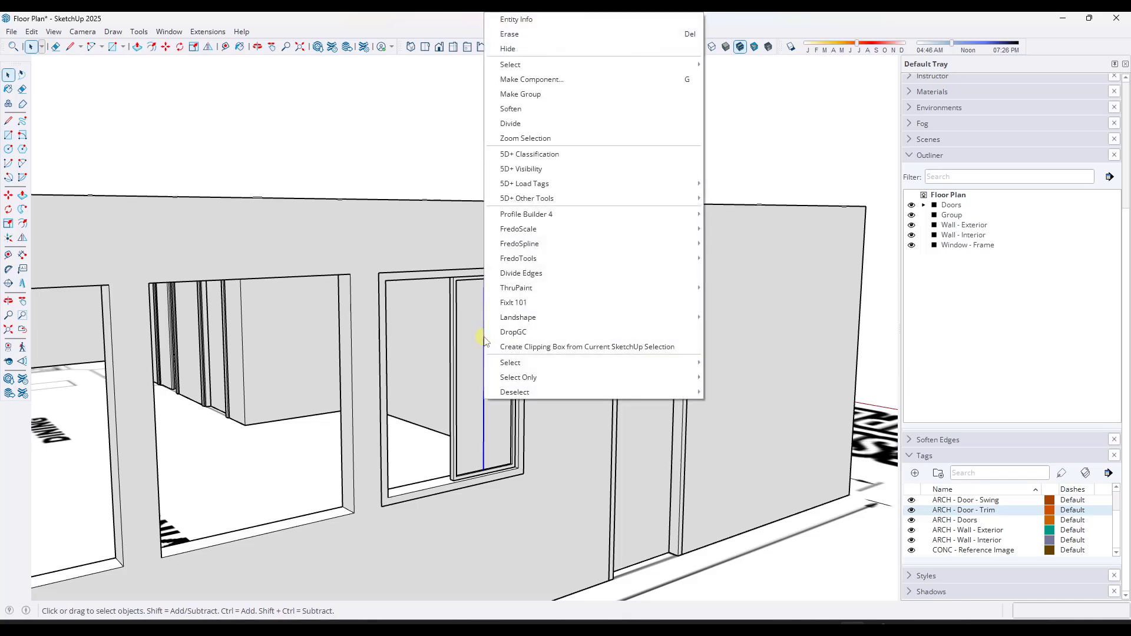
left_click(516, 123)
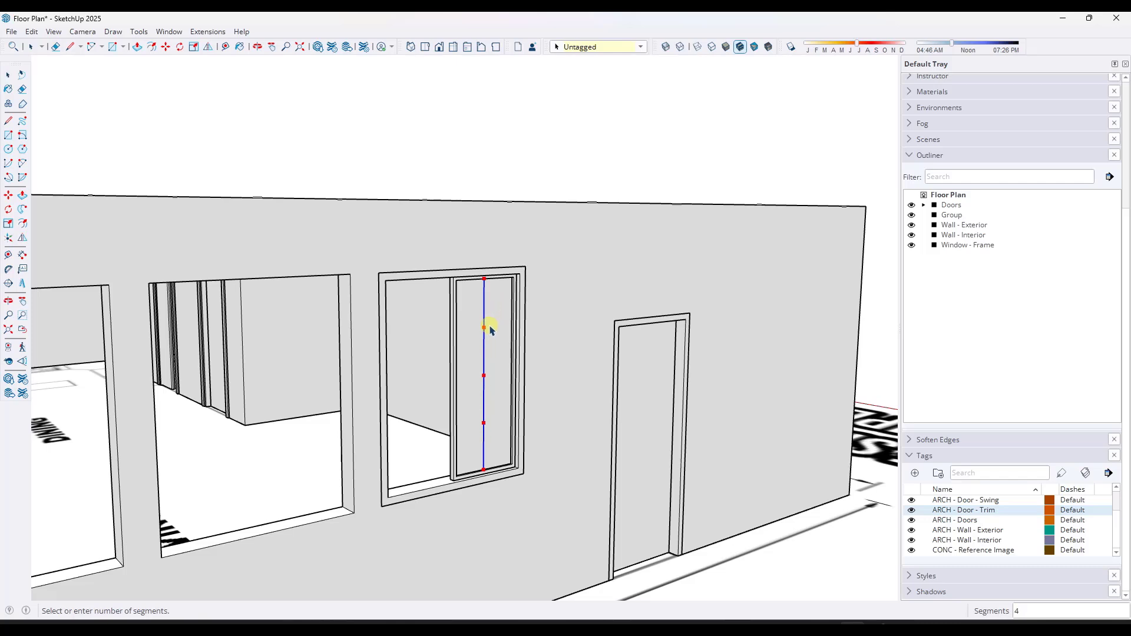
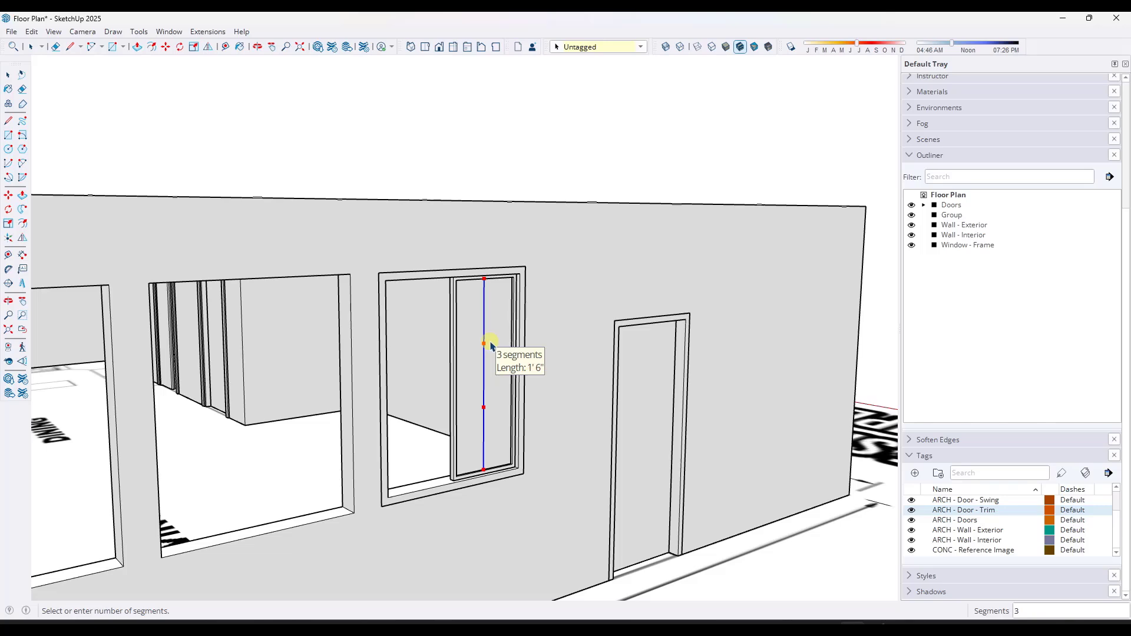
left_click(491, 345)
Step: Draw a 10" horizontal line from the center line's lower division point to the rectangle's side edge nearest the door
key("l")
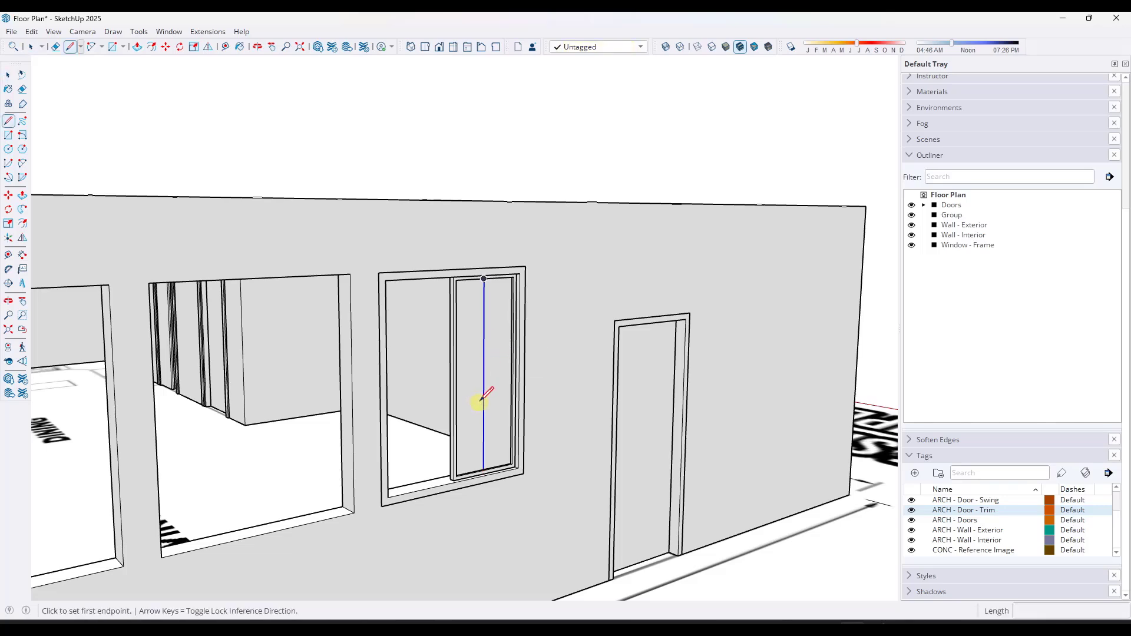
left_click(484, 406)
scroll(510, 403, "up", 5)
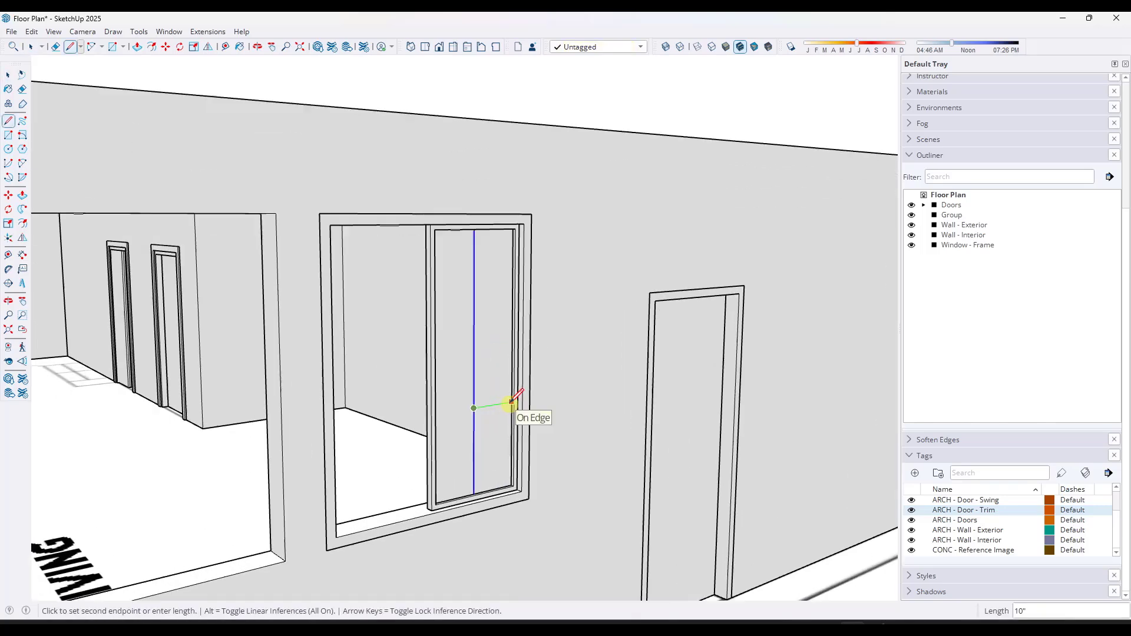
left_click(511, 402)
key("space")
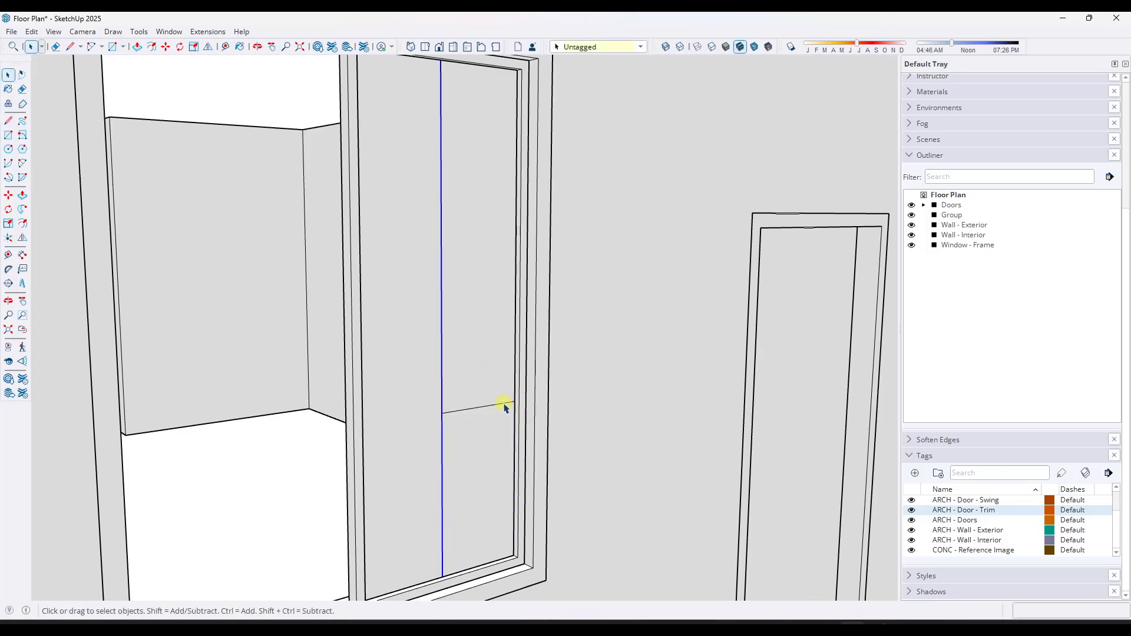
Step: Delete the rectangle's leftover edges around the lower small pane nearest the door, leaving only that pane in the sash opening
scroll(512, 403, "down", 5)
left_click(481, 433)
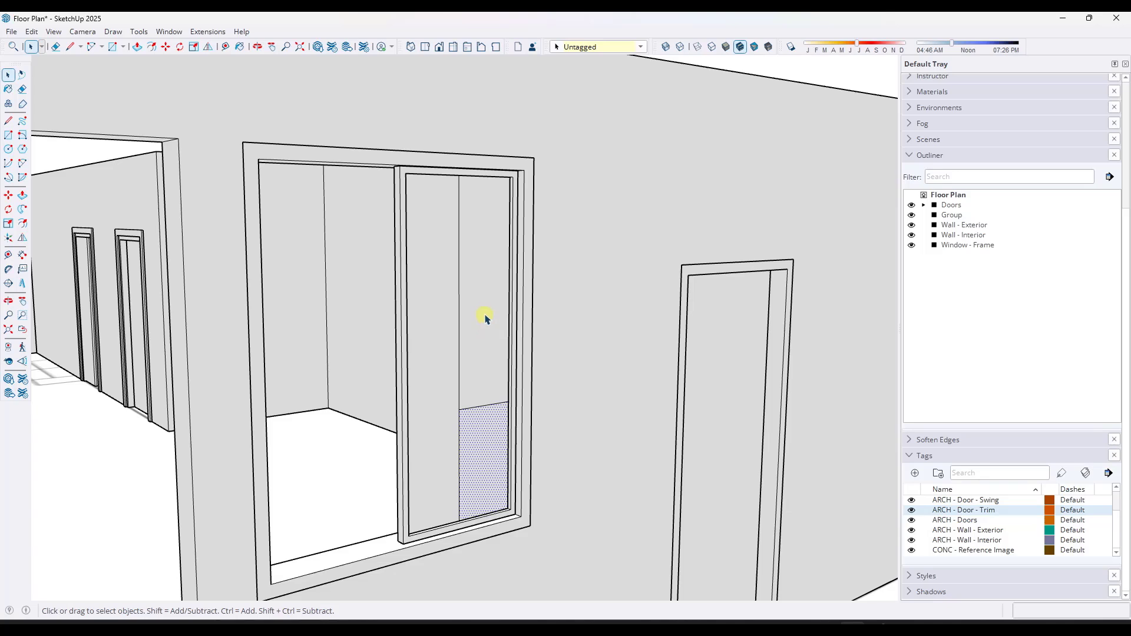
left_click(510, 248)
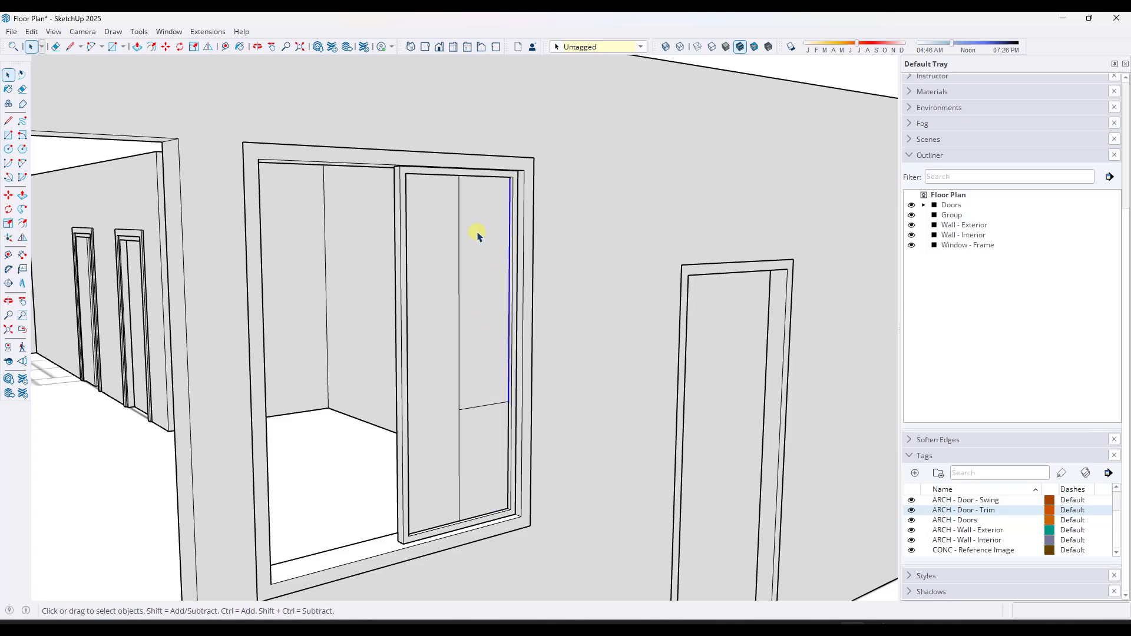
scroll(477, 236, "up", 5)
left_click(474, 178)
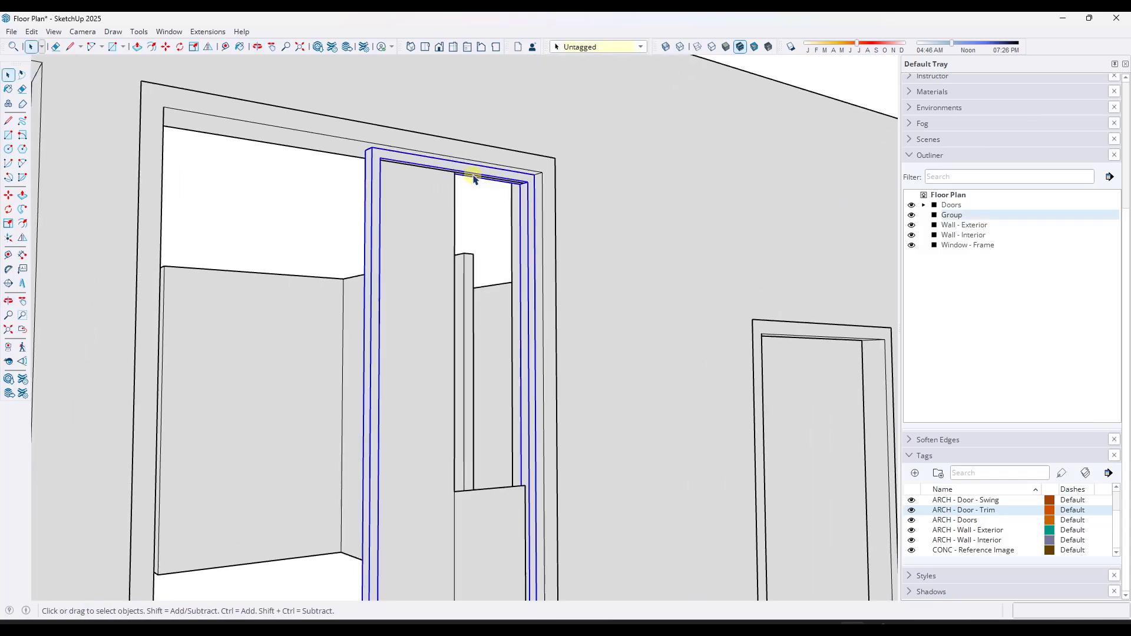
left_click(470, 176)
key("Delete")
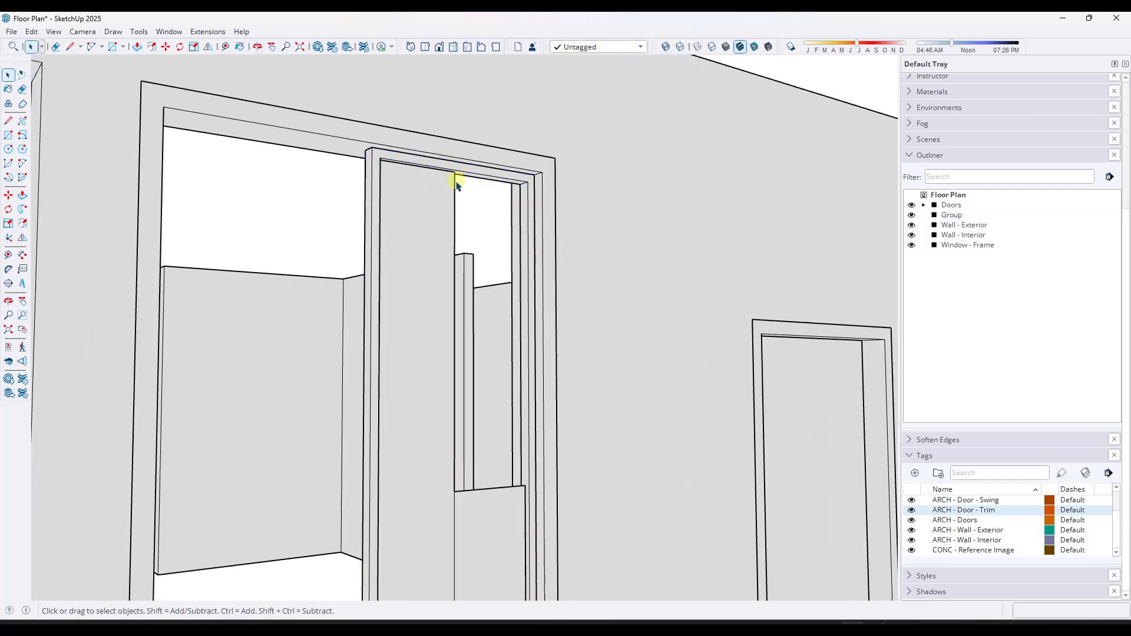
left_click(453, 180)
key("Delete")
left_click(455, 178)
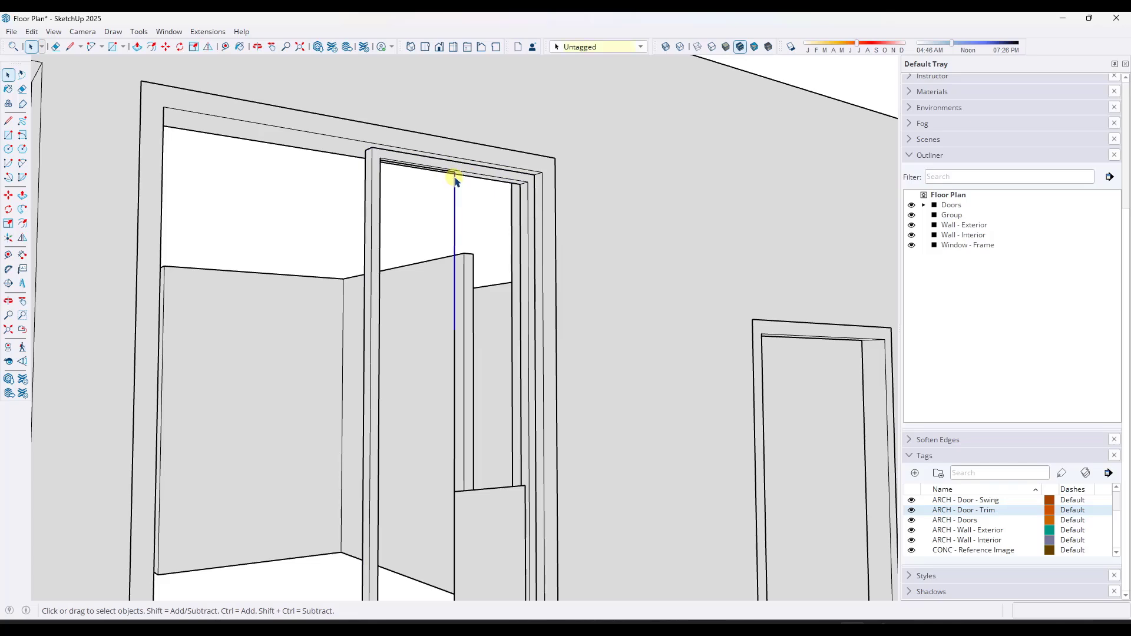
key("Delete")
left_click(455, 175)
left_click(450, 175)
key("Delete")
scroll(436, 182, "down", 5)
mouse_move(441, 251)
middle_mouse_down()
mouse_move(434, 273)
mouse_move(452, 248)
mouse_move(437, 233)
mouse_move(374, 317)
mouse_move(422, 273)
middle_mouse_up()
Step: Erase the leftover rectangle edge along the bottom of the sash opening beside the small pane
key("e")
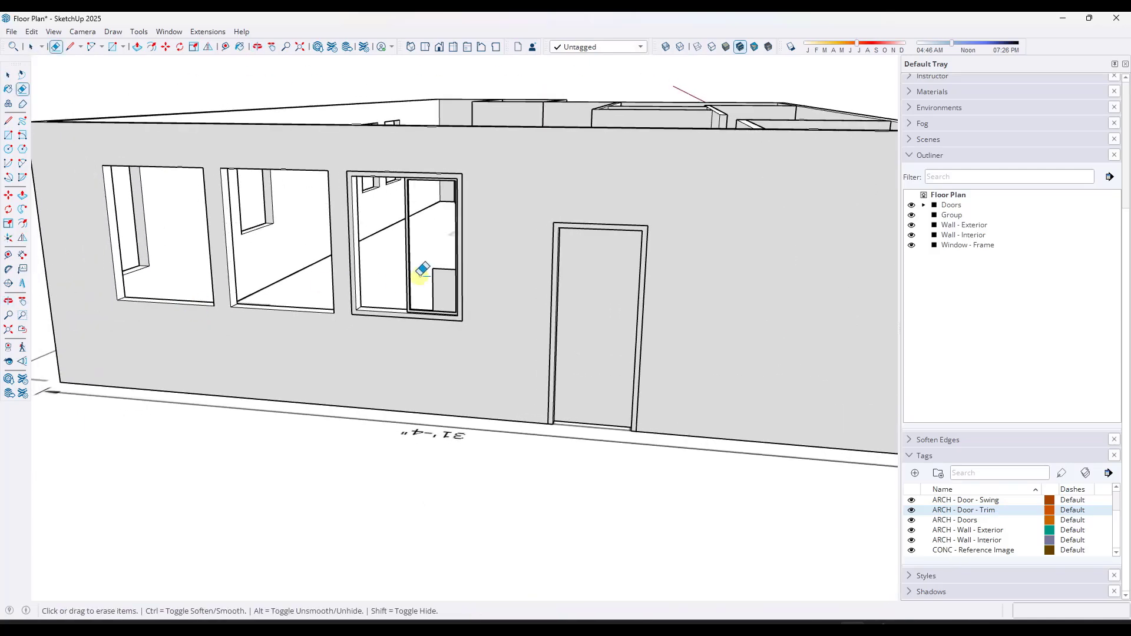
scroll(404, 277, "up", 8)
scroll(354, 286, "down", 6)
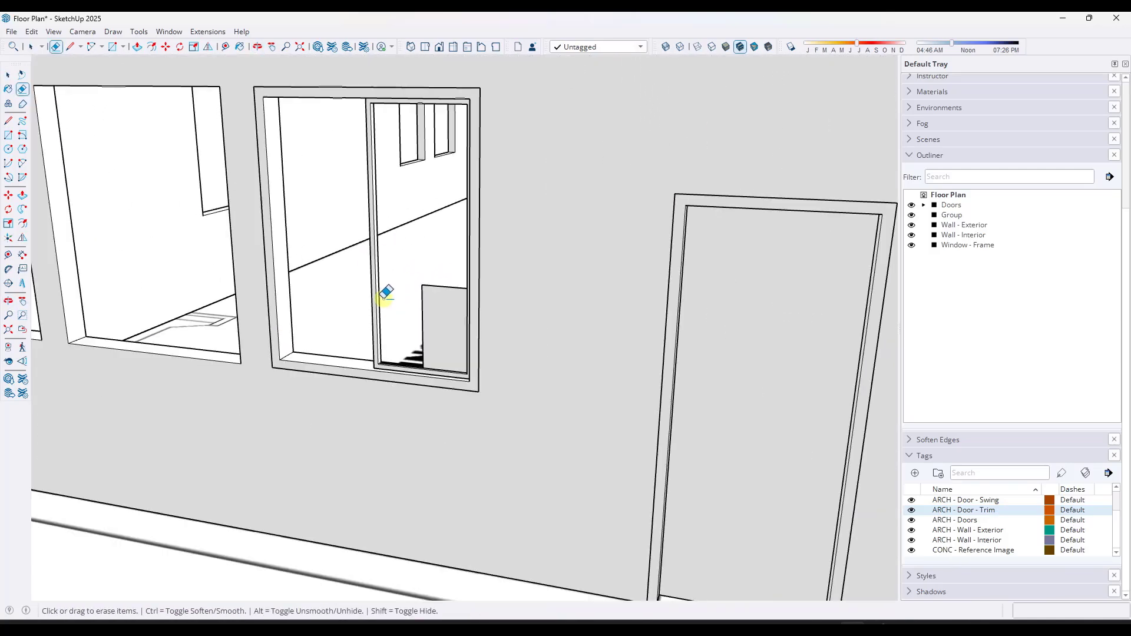
scroll(404, 371, "up", 5)
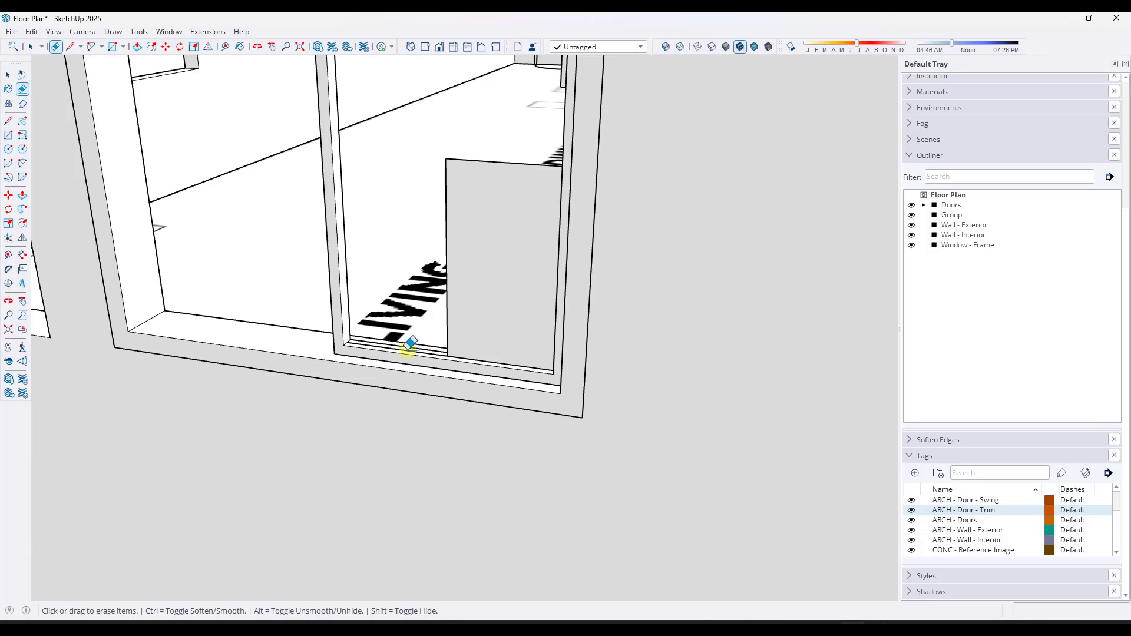
scroll(403, 347, "down", 3)
mouse_move(399, 338)
middle_mouse_down()
mouse_move(637, 320)
mouse_move(558, 290)
middle_mouse_up()
scroll(436, 343, "up", 5)
scroll(453, 327, "down", 3)
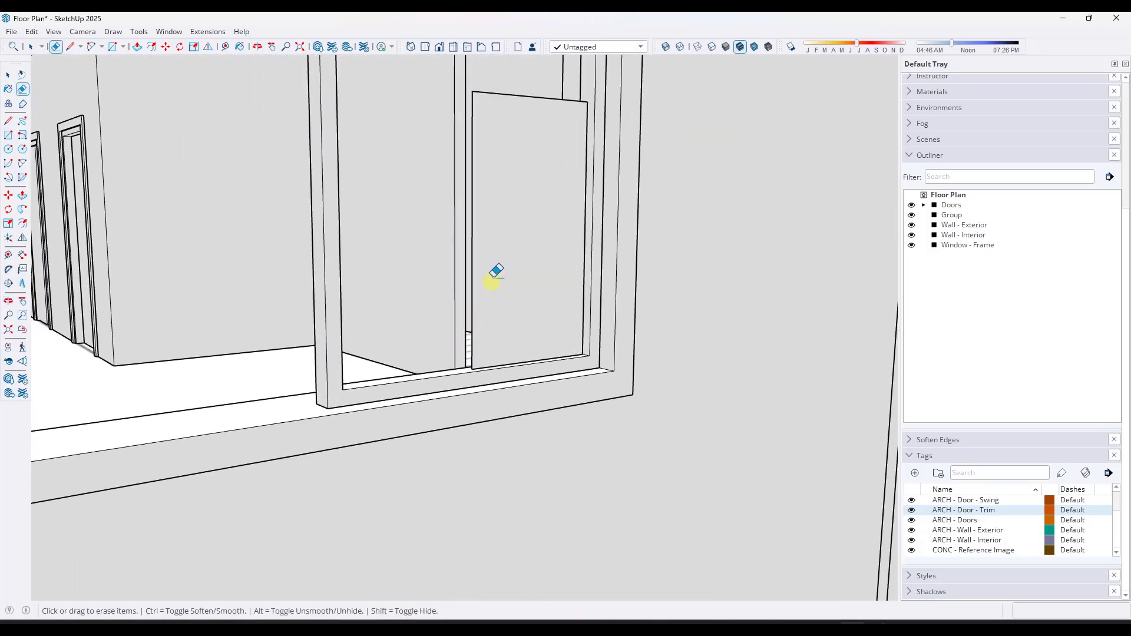
Step: Offset the small pane's outline inward by 1/2"
key("f")
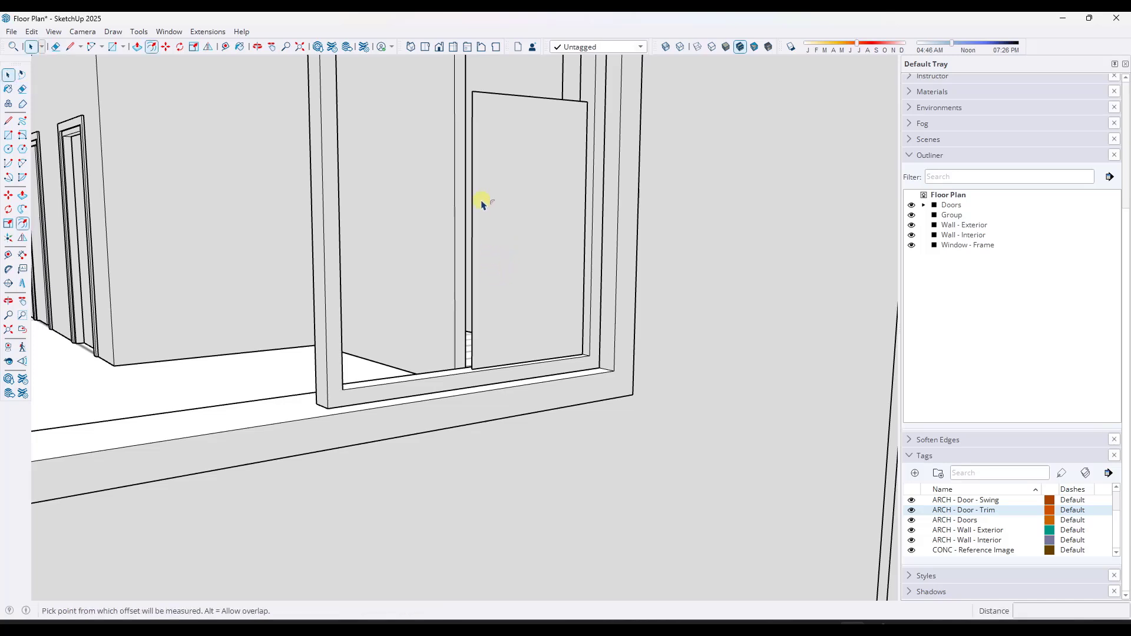
left_click(477, 189)
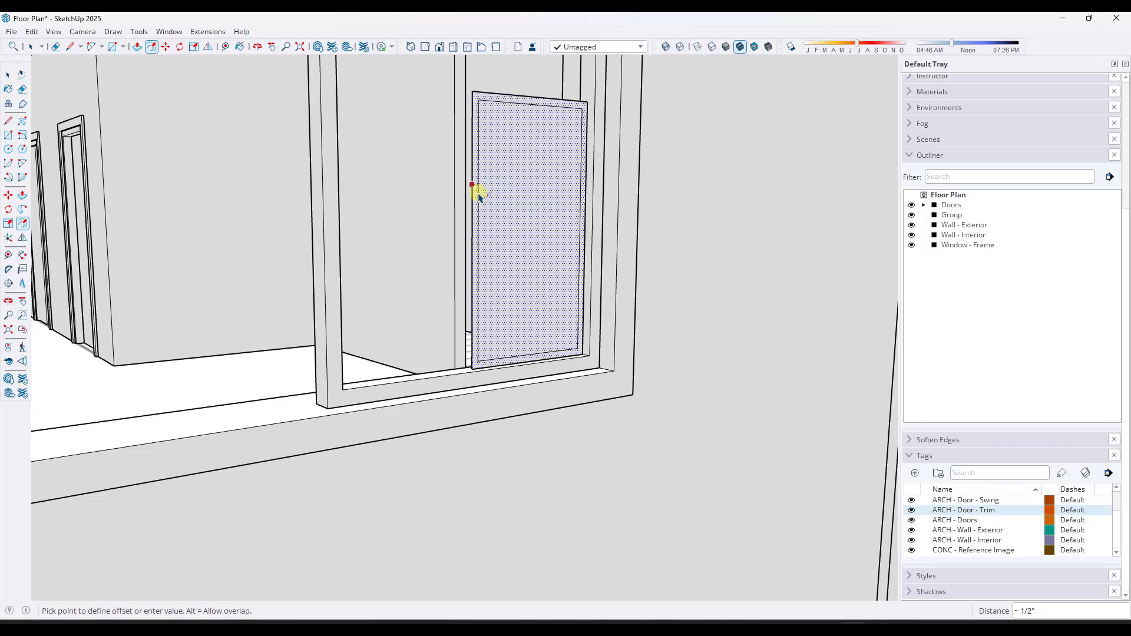
key("Return")
key("space")
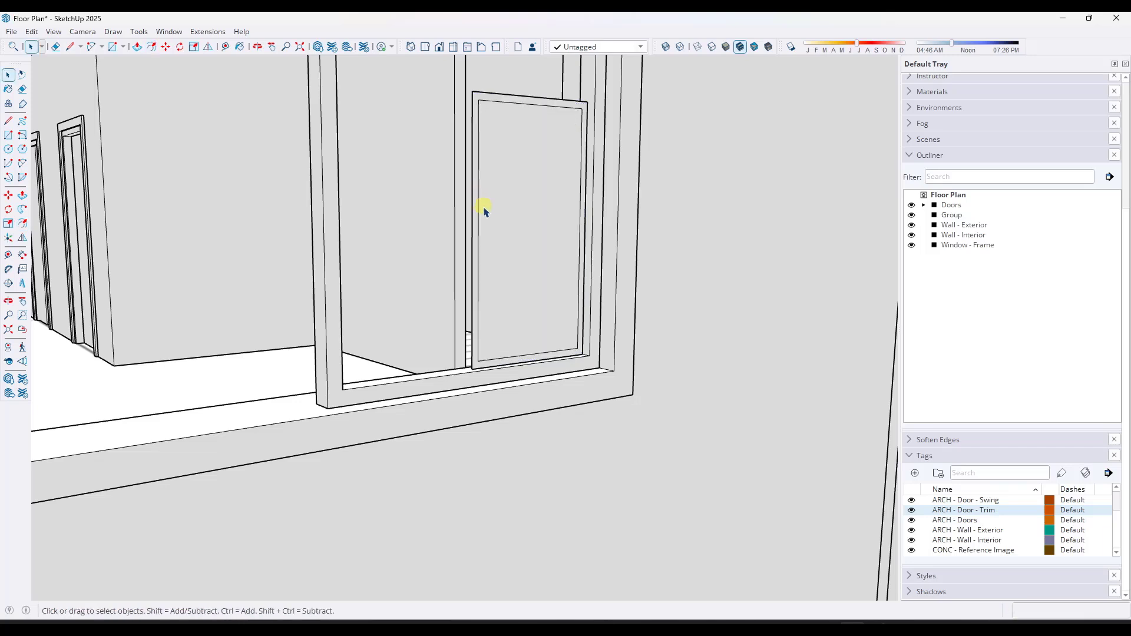
Step: Push/Pull the small pane's border outward 1/4" on the exterior side
middle_click_drag(484, 209, 489, 337)
key("p")
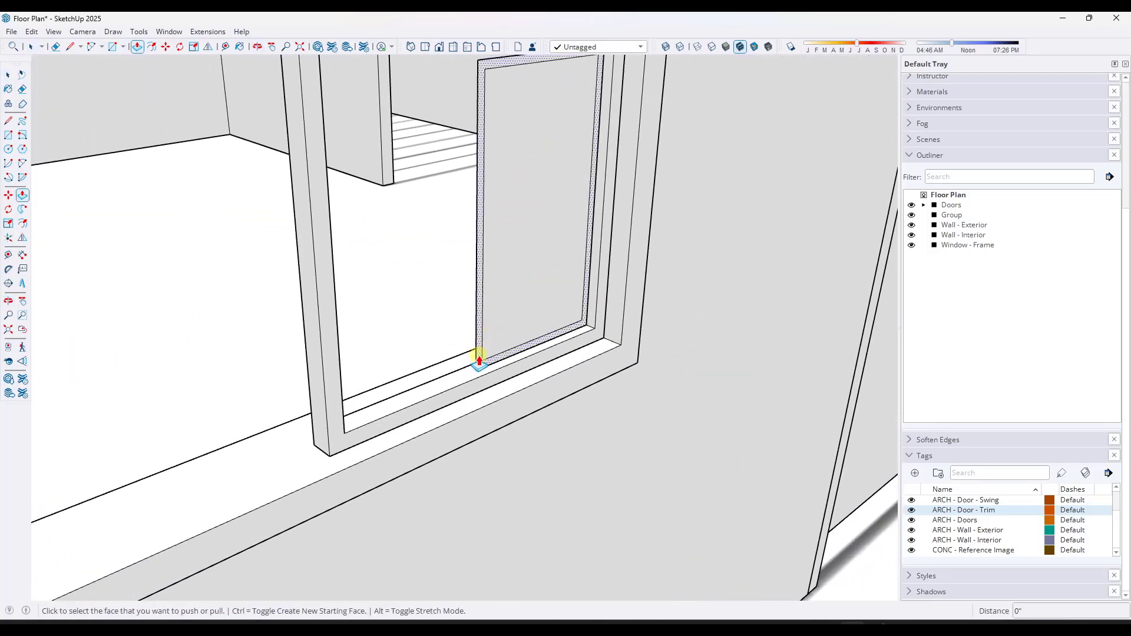
left_click(482, 361)
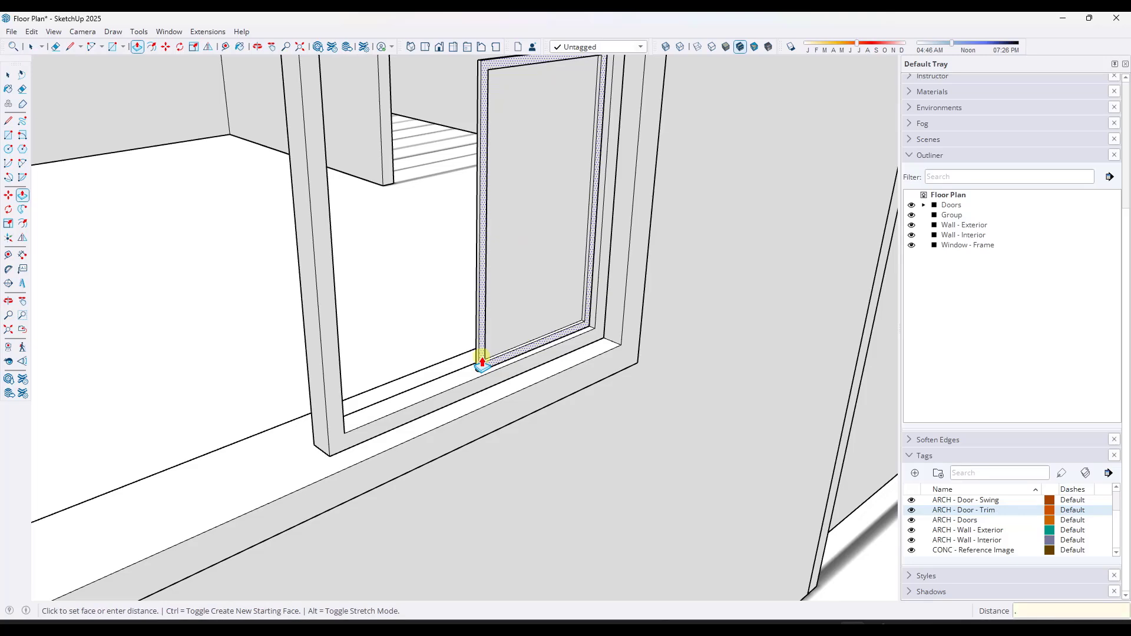
type("1/4")
key("Return")
Step: Push/Pull the small pane's border outward 1/4" on the interior side
middle_click_drag(482, 362, 589, 330)
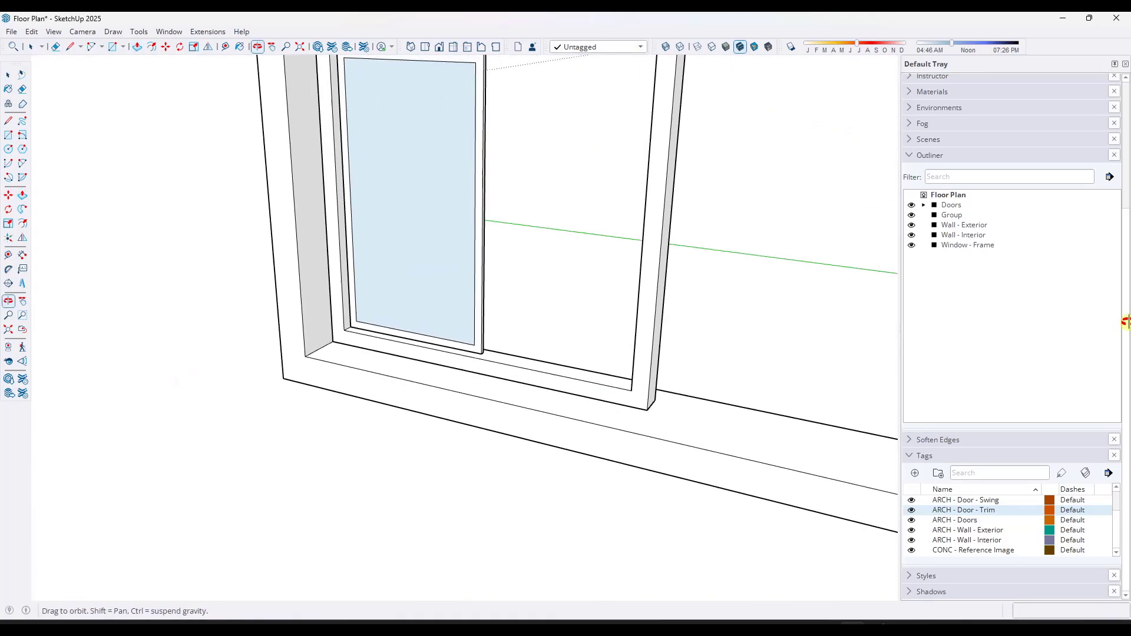
left_click(480, 352)
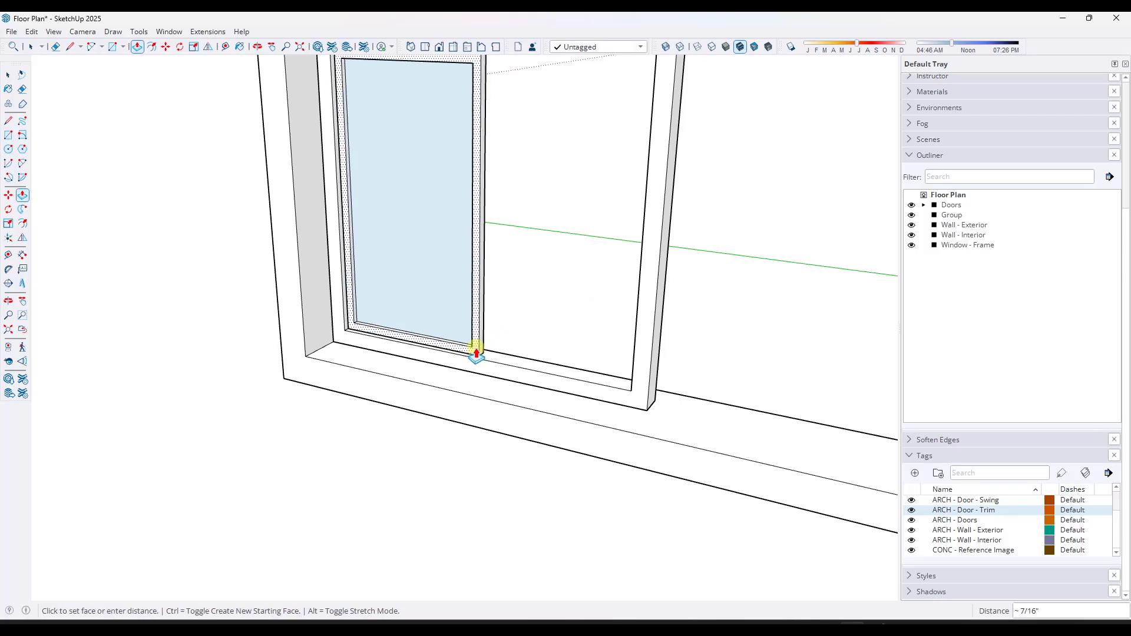
type("1/4")
key("Return")
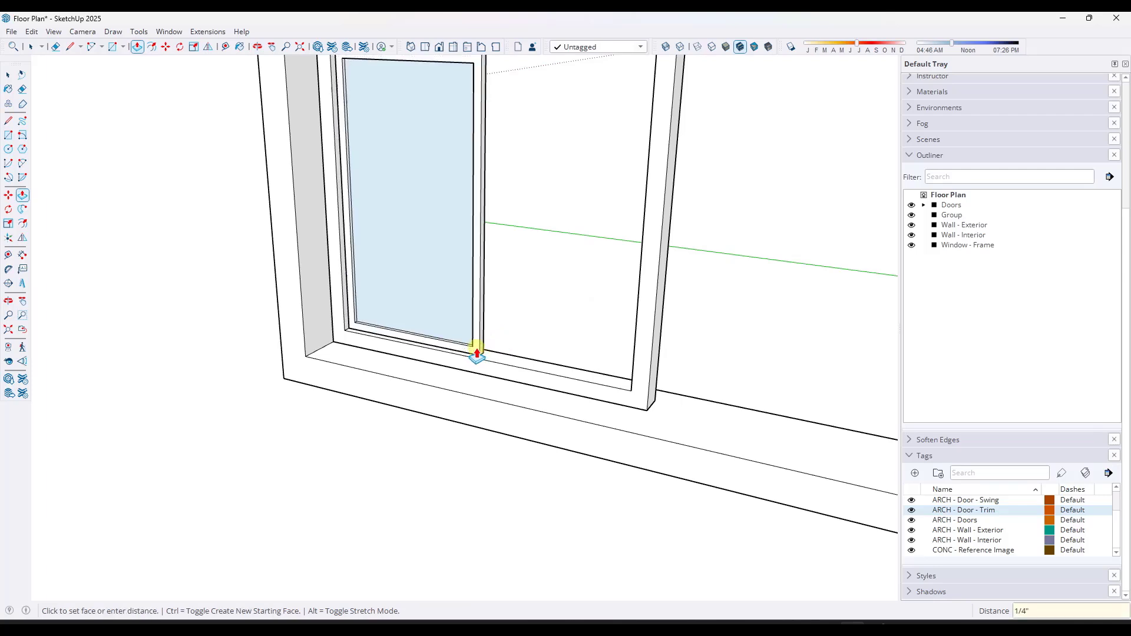
key("space")
Step: Make the whole small pane, including its border and glass, a component named WindowPaneSmall
middle_click_drag(478, 352, 494, 200)
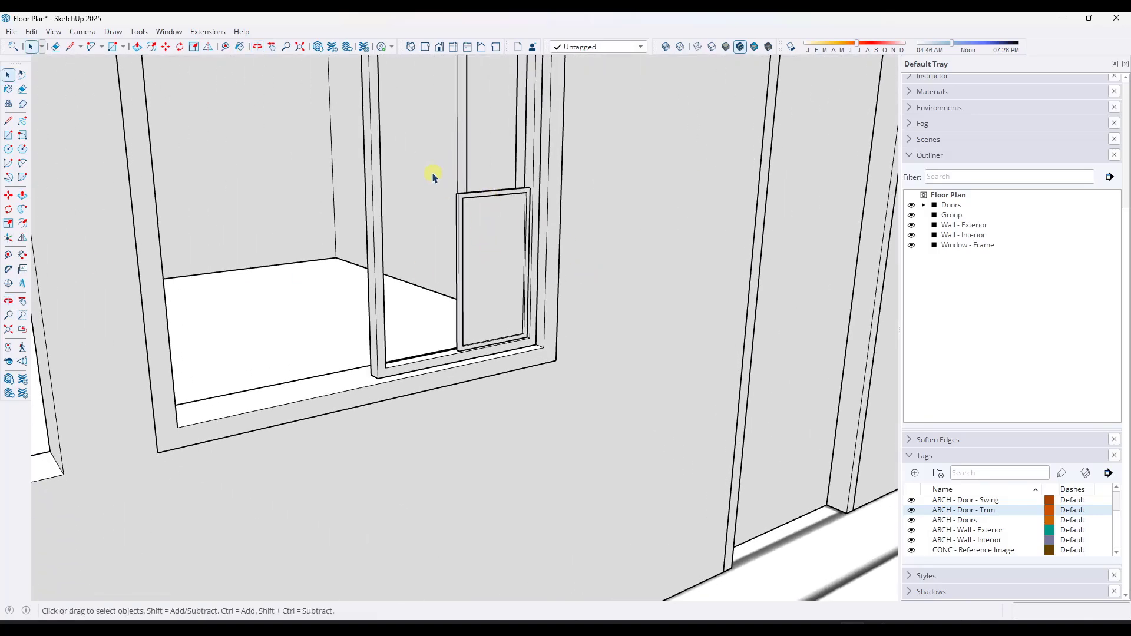
left_click_drag(431, 173, 555, 384)
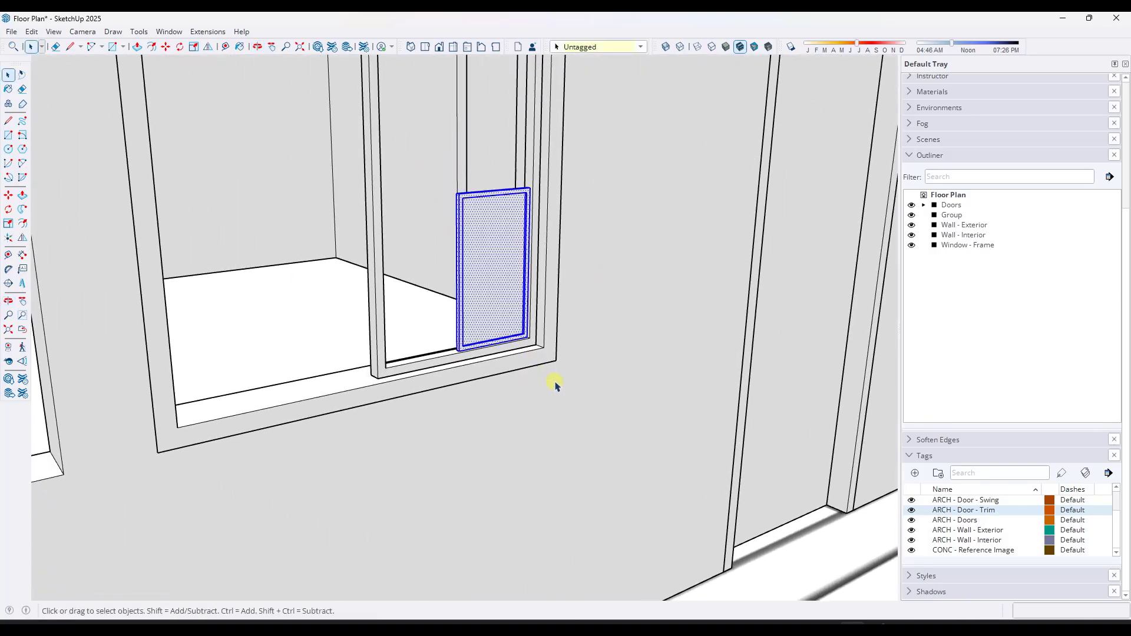
right_click(498, 257)
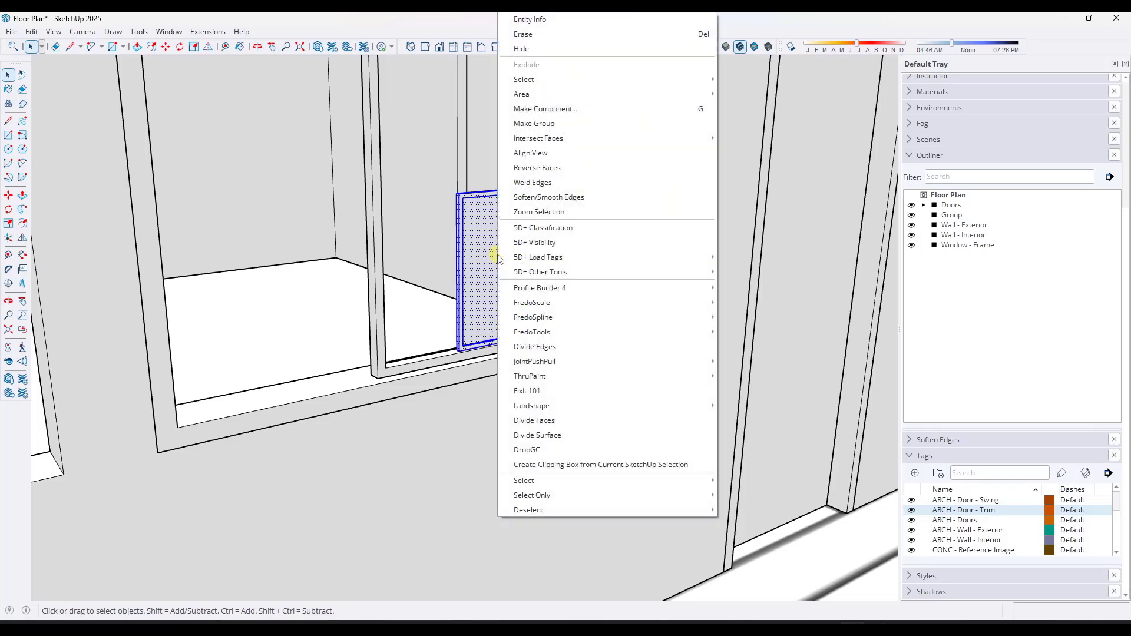
left_click(550, 112)
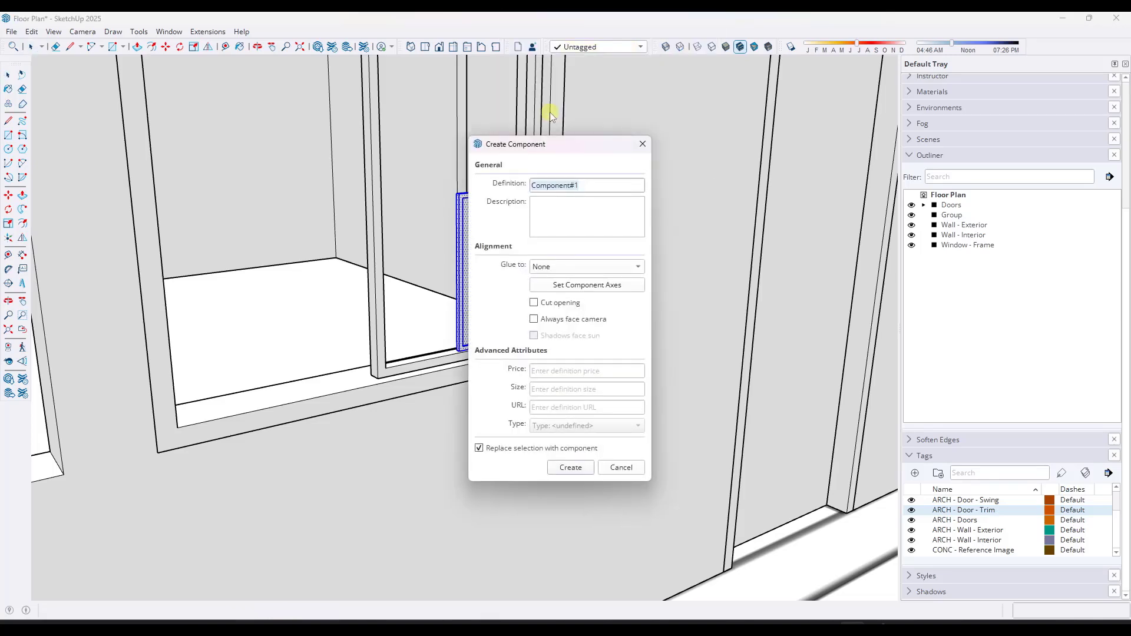
type("WindowPaneSmall")
key("Return")
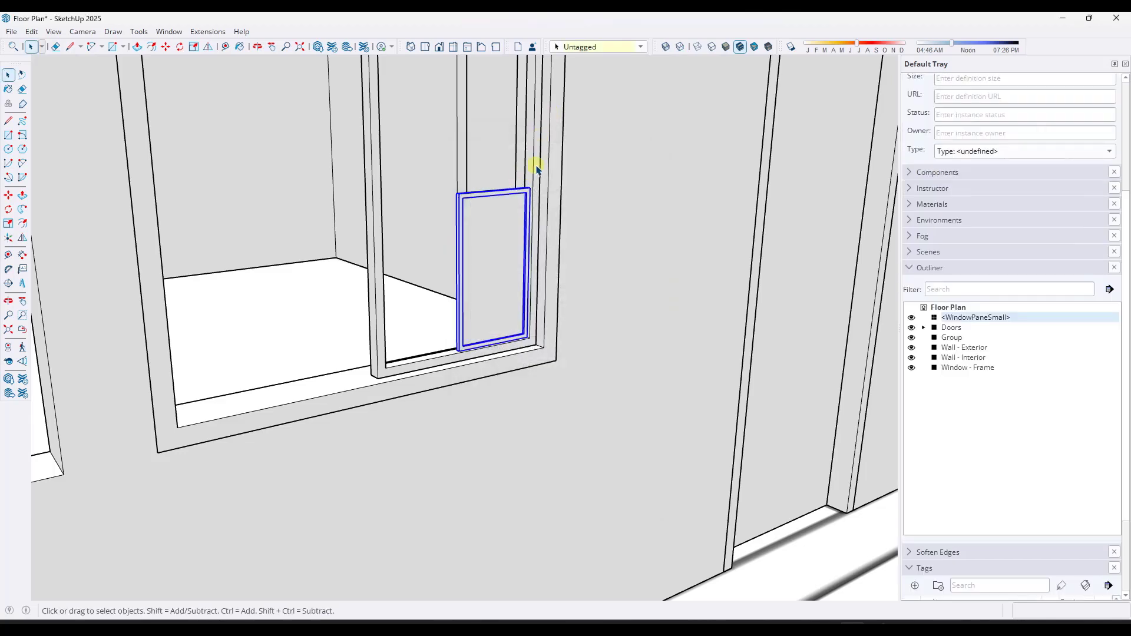
Step: Copy the pane component 10" sideways, corner to corner, to fill the other half of the sash's bottom row
key("m")
scroll(510, 202, "up", 8)
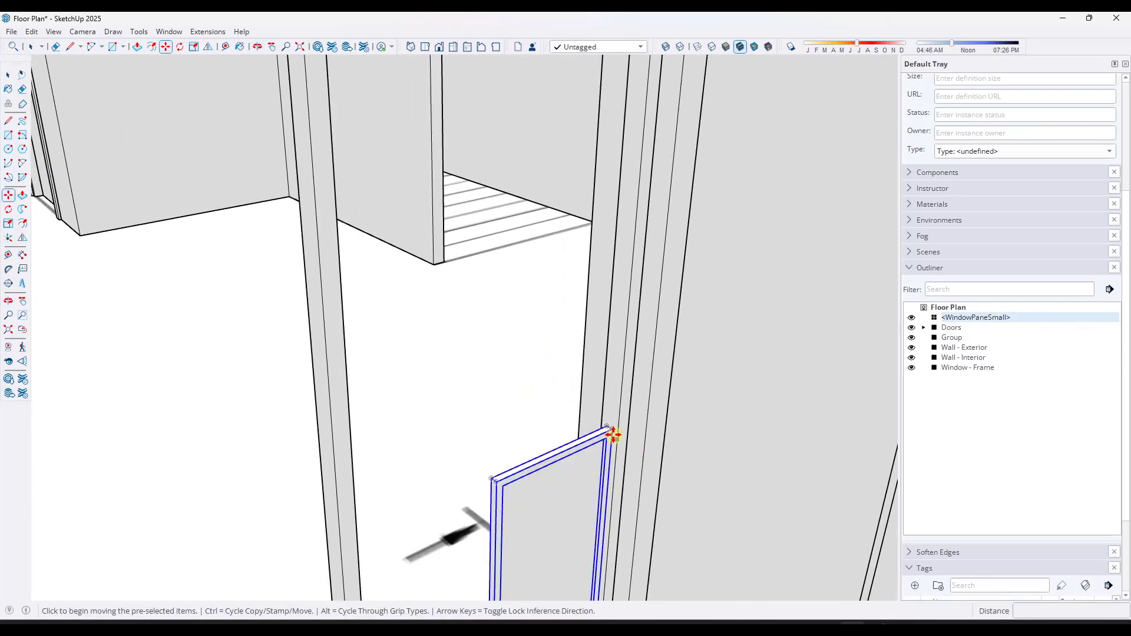
key("ctrl")
left_click(613, 435)
left_click(497, 484)
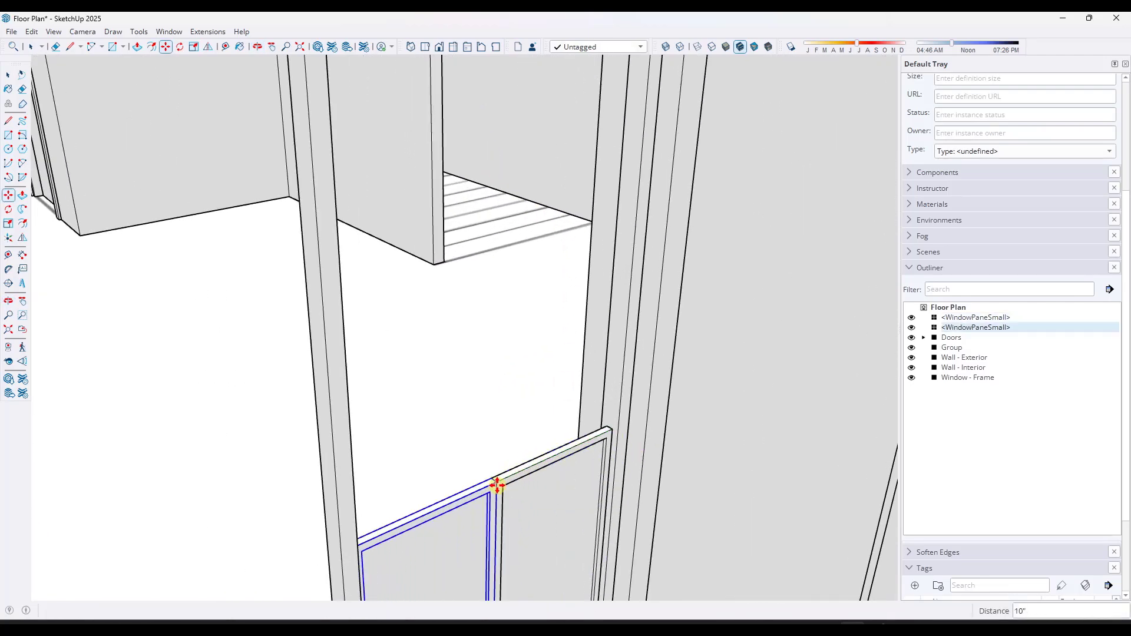
key("space")
Step: Copy both bottom-row panes 1' 6" straight up and multiply the copy by 2 to fill the sash with three rows
scroll(560, 323, "down", 5)
middle_click_drag(560, 324, 505, 338)
scroll(505, 339, "up", 3)
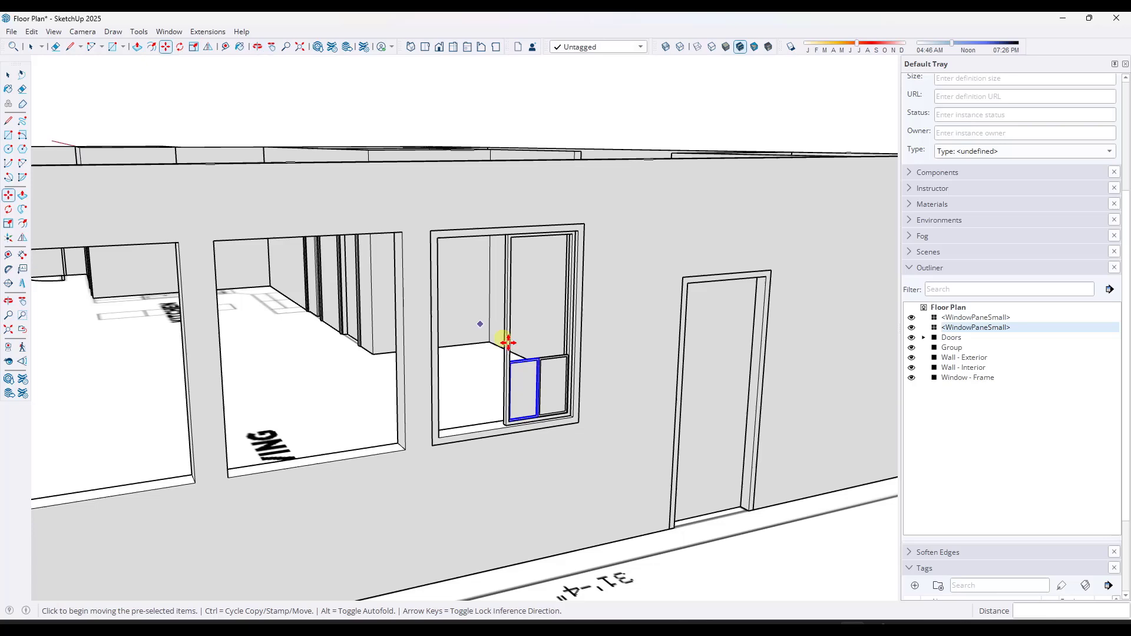
left_click(554, 379, "shift")
key("m")
scroll(538, 383, "up", 6)
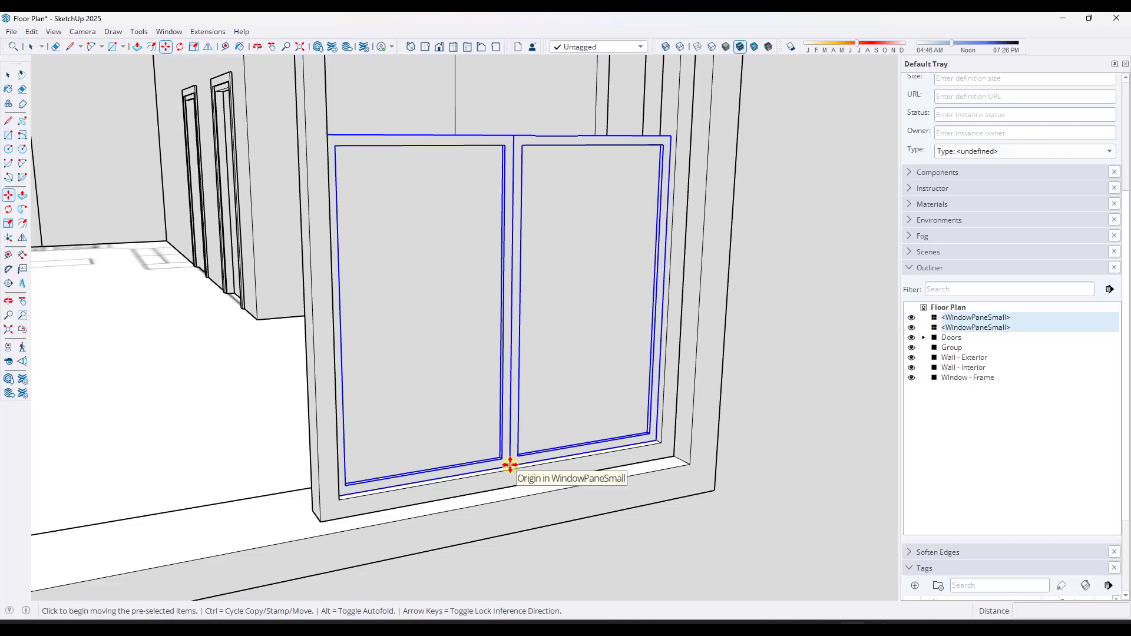
left_click(510, 466)
key("ctrl")
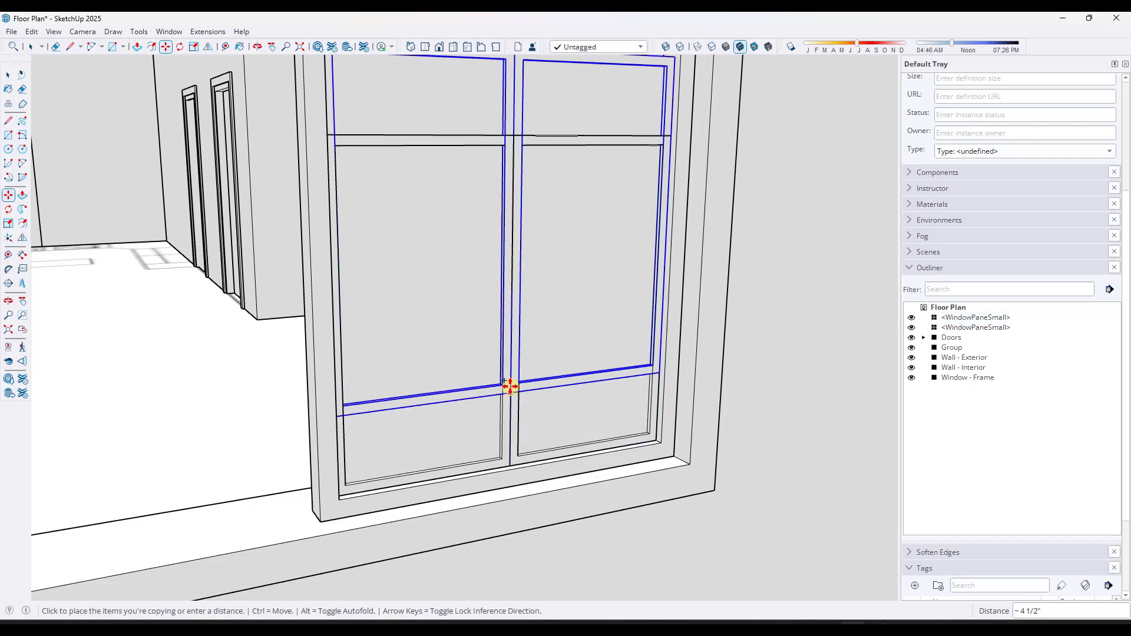
scroll(511, 372, "down", 1)
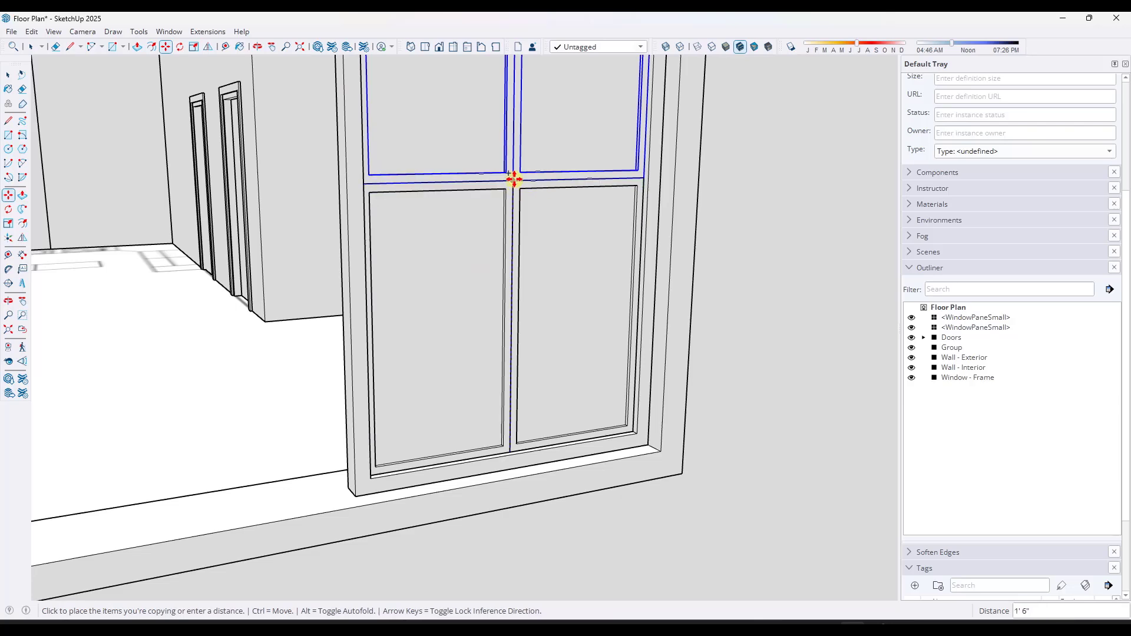
left_click(512, 180)
scroll(519, 366, "down", 4)
scroll(510, 183, "up", 5)
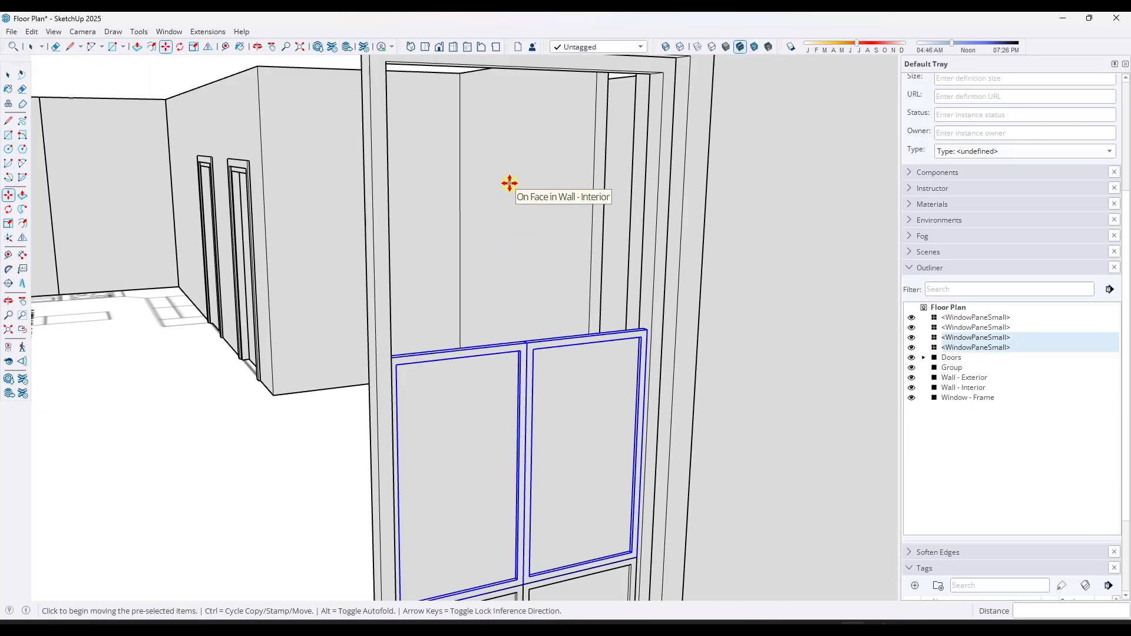
type("*2")
key("Return")
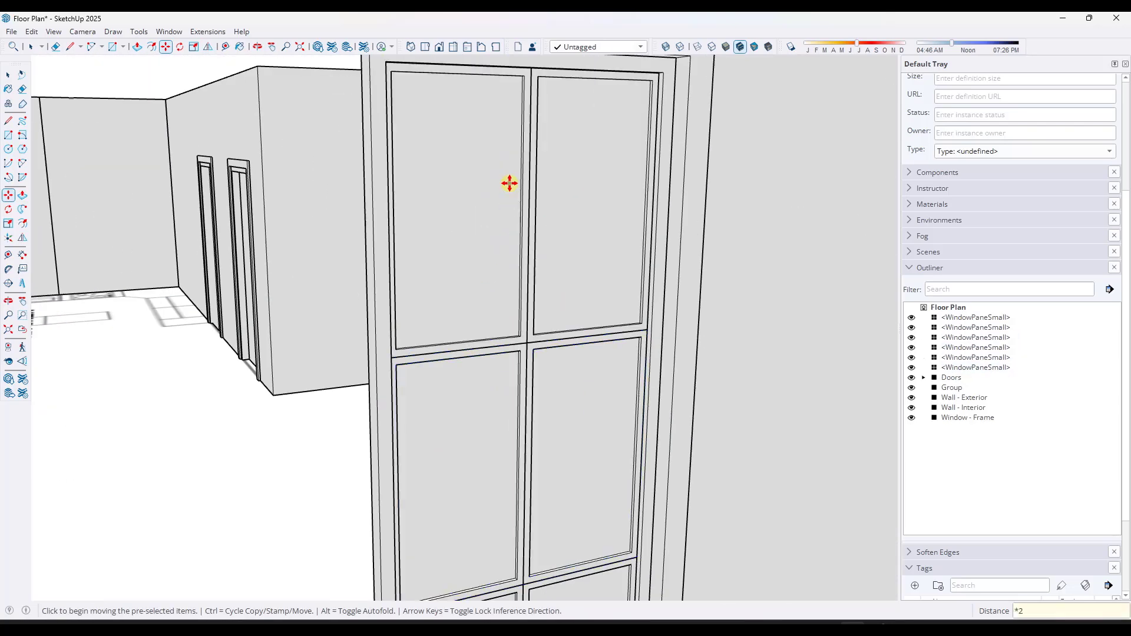
middle_click_drag(625, 273, 641, 346)
key("space")
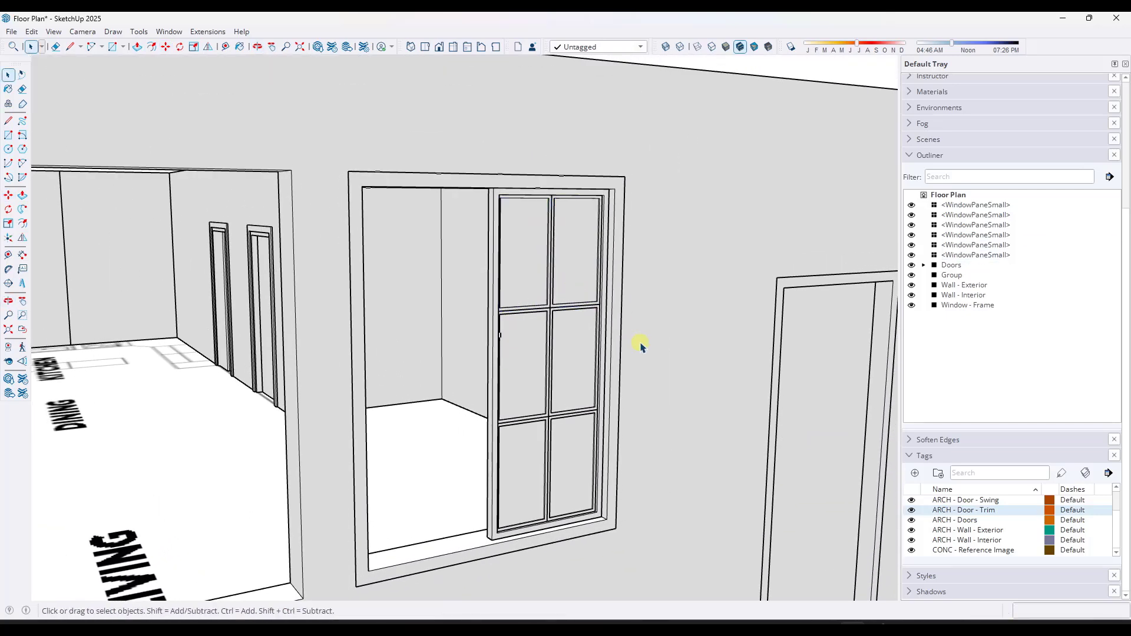
Step: Combine the six pane components and the sash frame group into a component named Window Slider
left_click(548, 307)
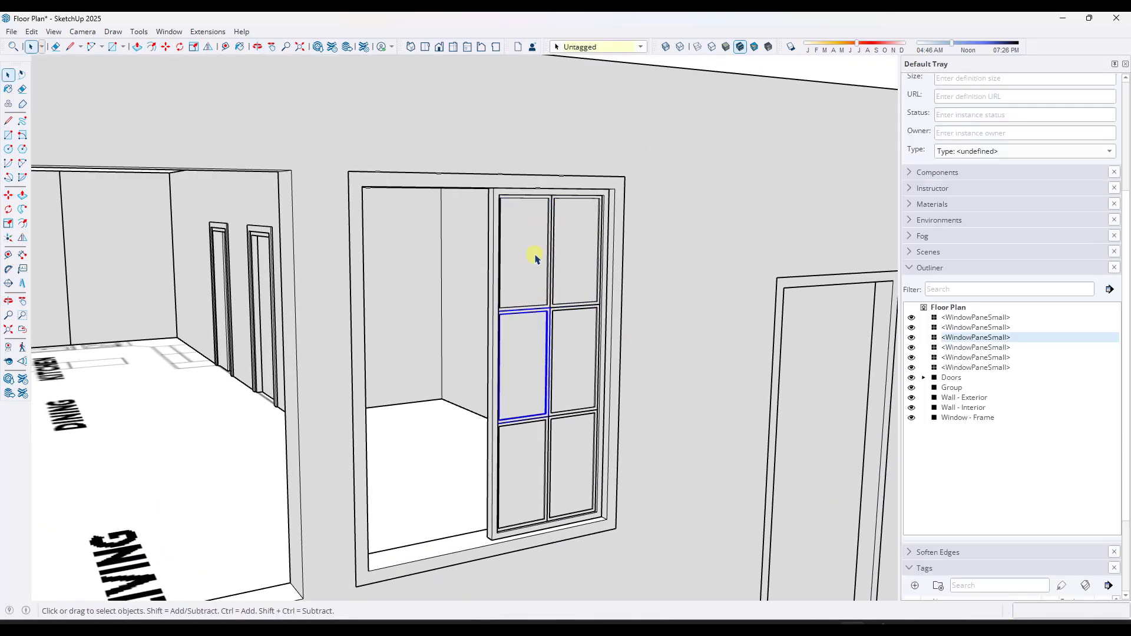
left_click_drag(469, 169, 628, 577)
right_click(549, 342)
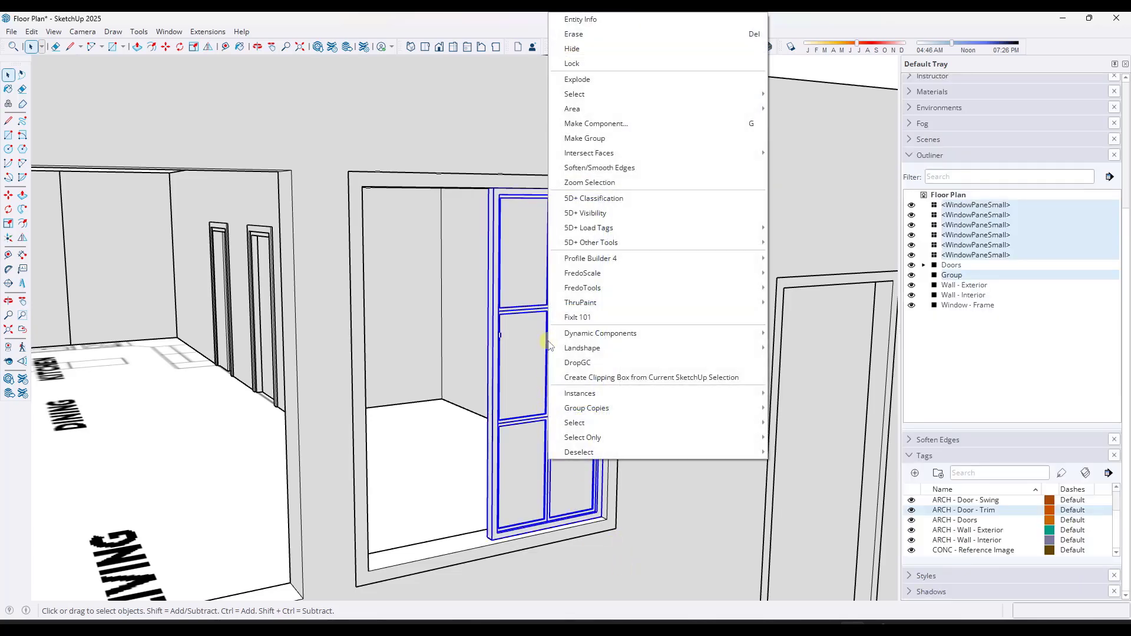
left_click(623, 126)
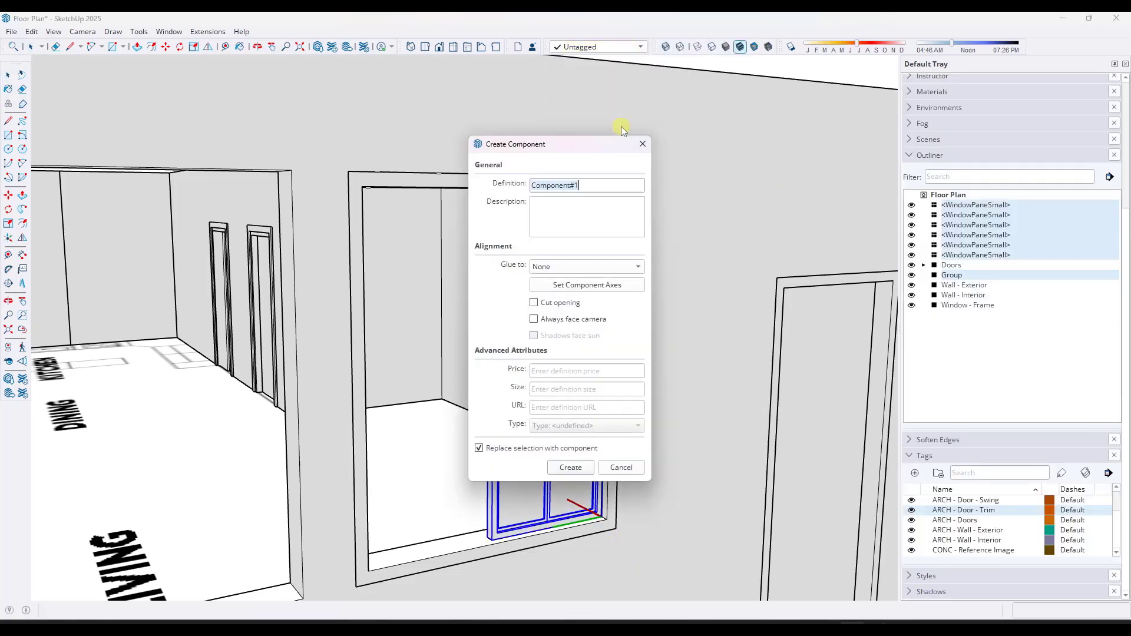
type("Window Slider")
key("Return")
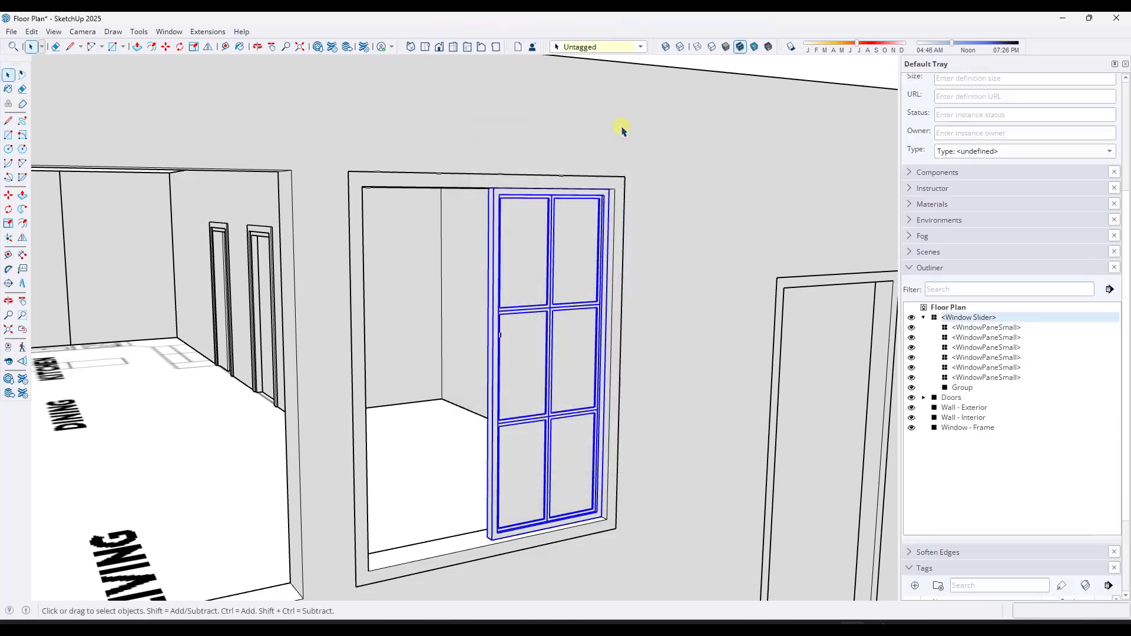
Step: Copy the Window Slider component corner to corner into the empty half of the window frame, set just behind the first sash
scroll(557, 401, "up", 2)
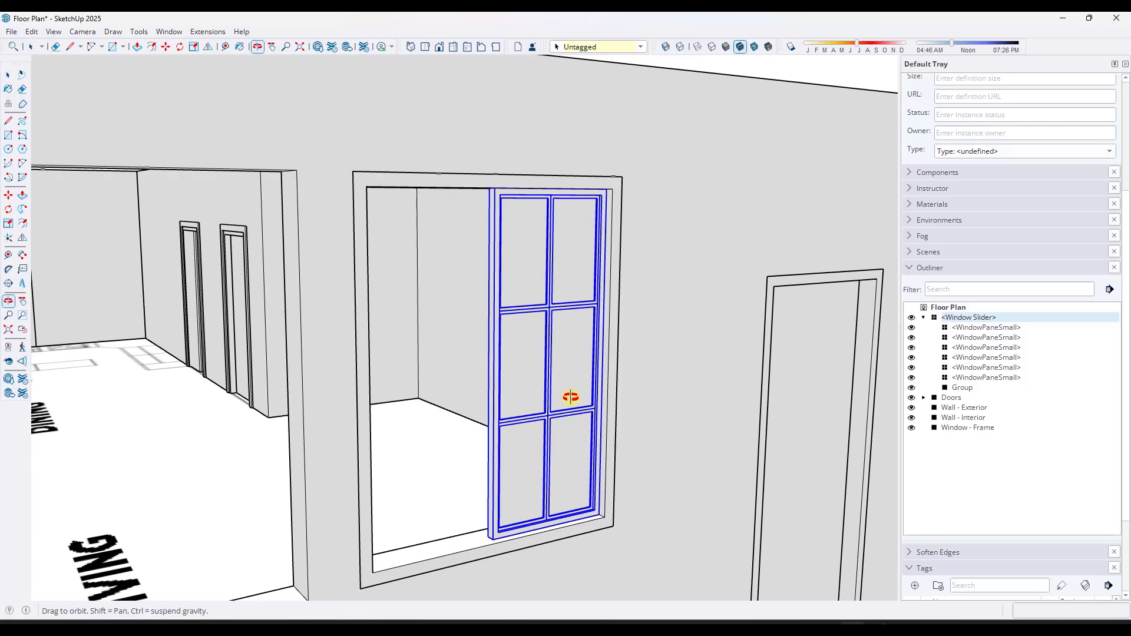
scroll(581, 507, "up", 3)
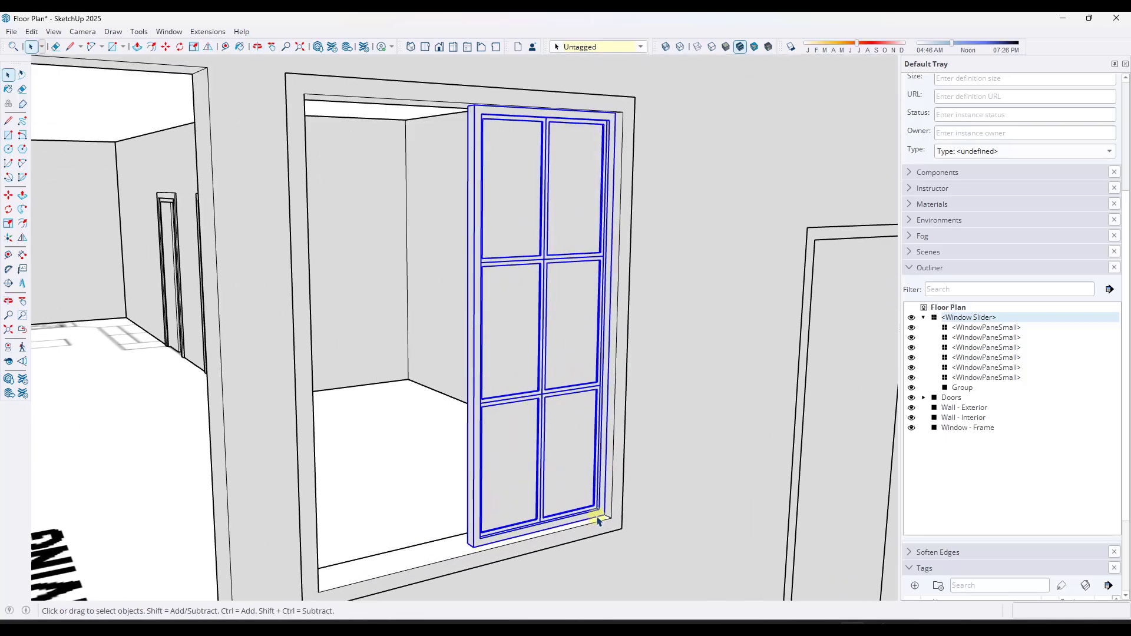
key("m")
scroll(588, 518, "up", 3)
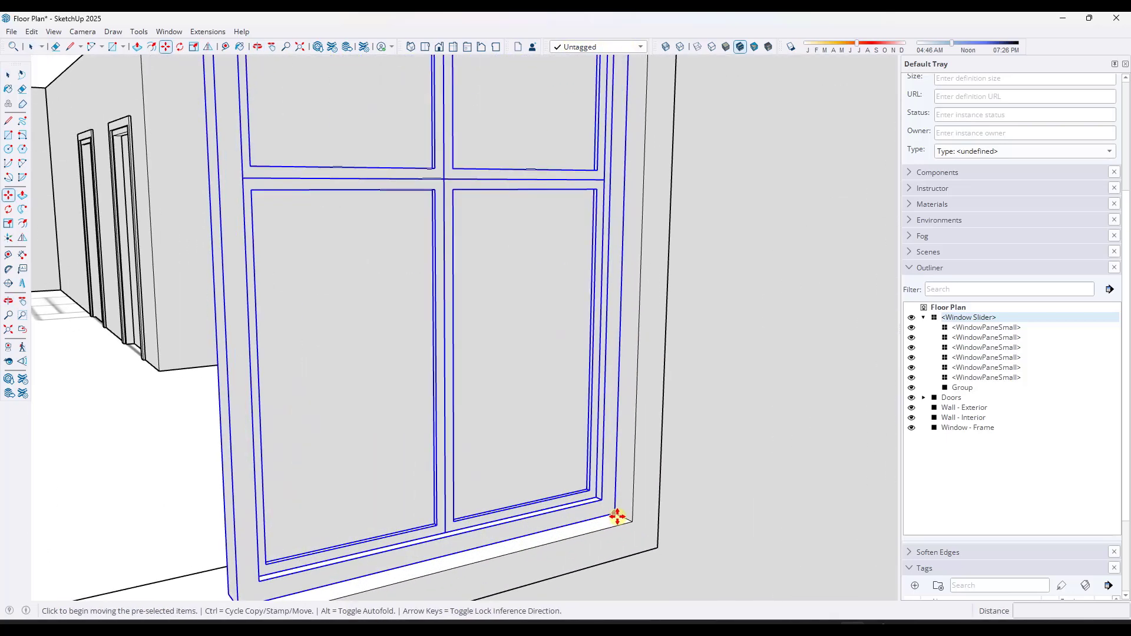
left_click(606, 517)
scroll(606, 517, "down", 3)
key("ctrl")
scroll(483, 533, "up", 1)
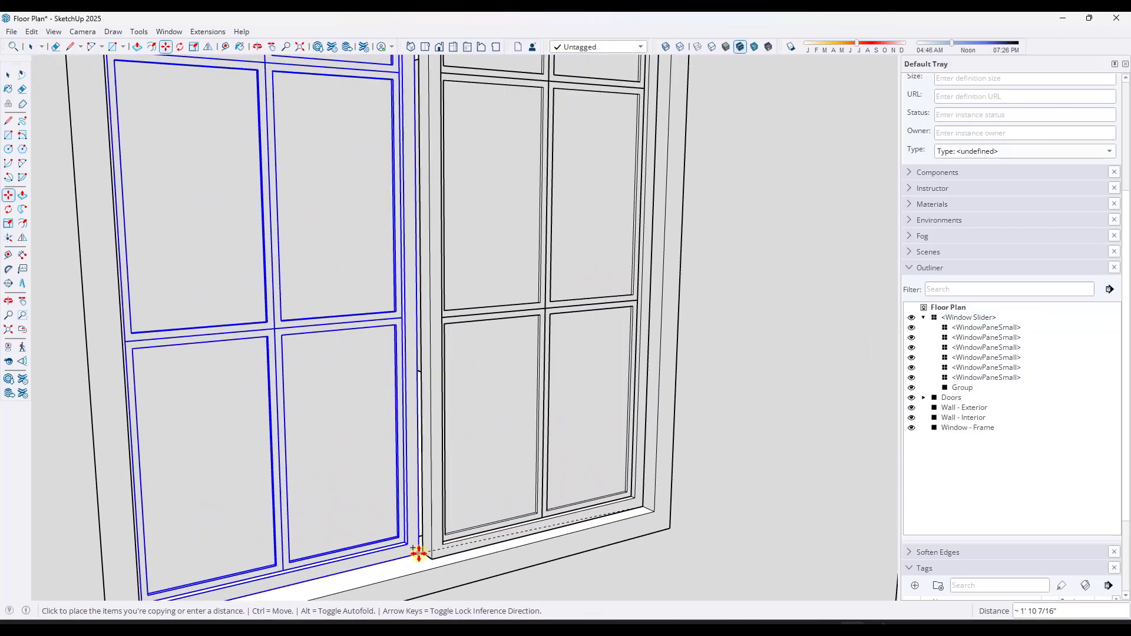
left_click(420, 553)
scroll(450, 543, "down", 5)
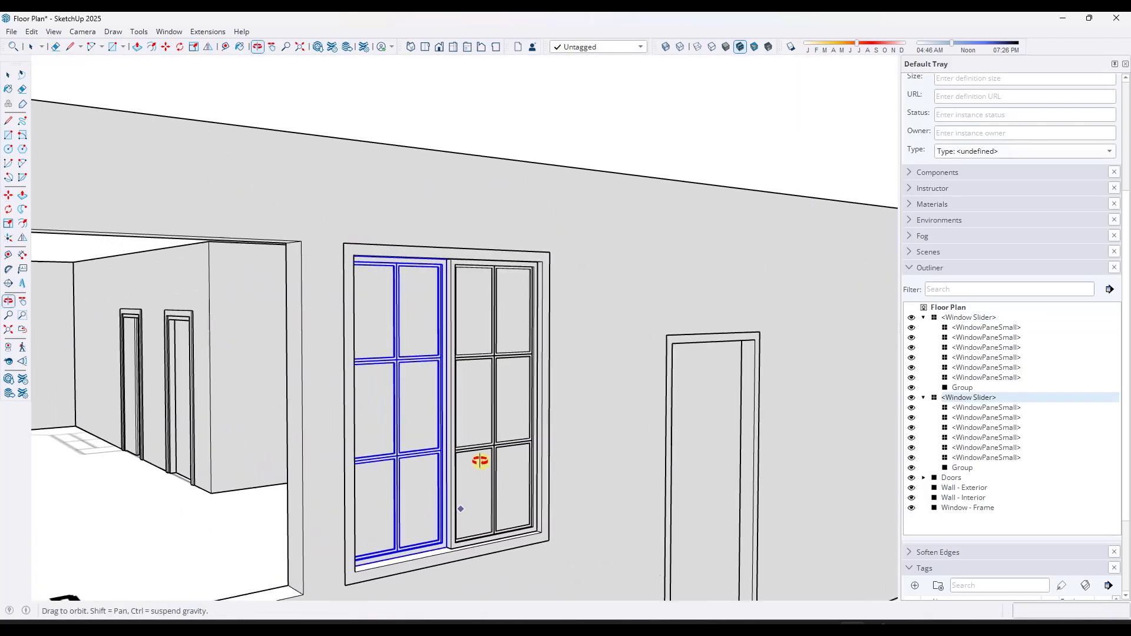
scroll(475, 307, "up", 5)
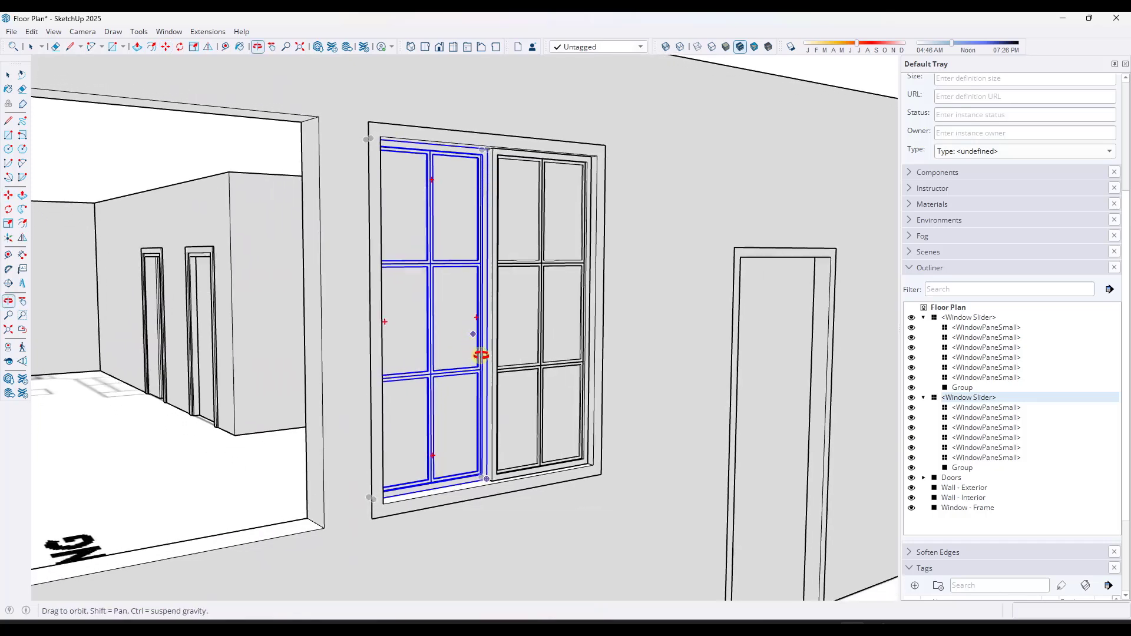
key("space")
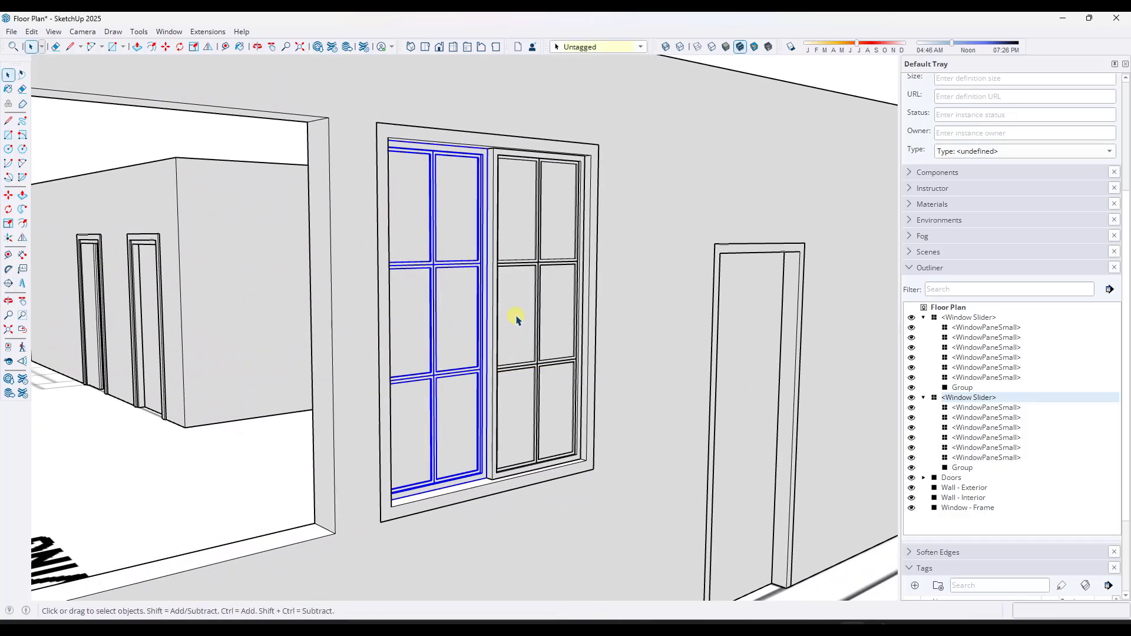
Step: Inside the small pane component, paint the glass face with Glass_Basic_01 from the Glass materials and finish editing the pane
left_click(517, 319)
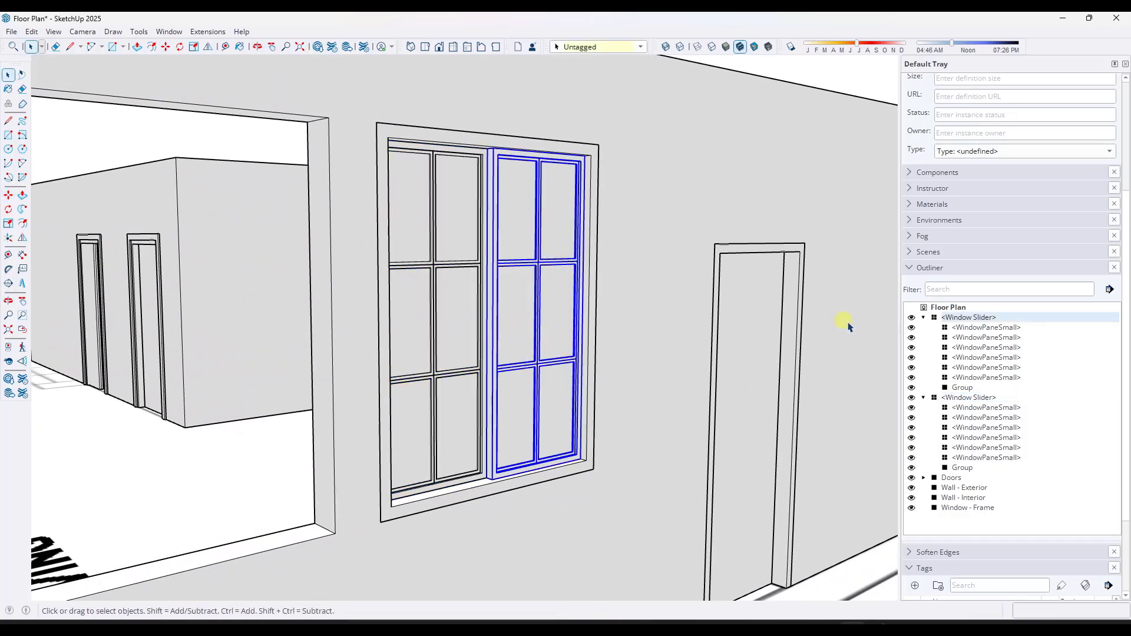
double_click(515, 306)
left_click(523, 314)
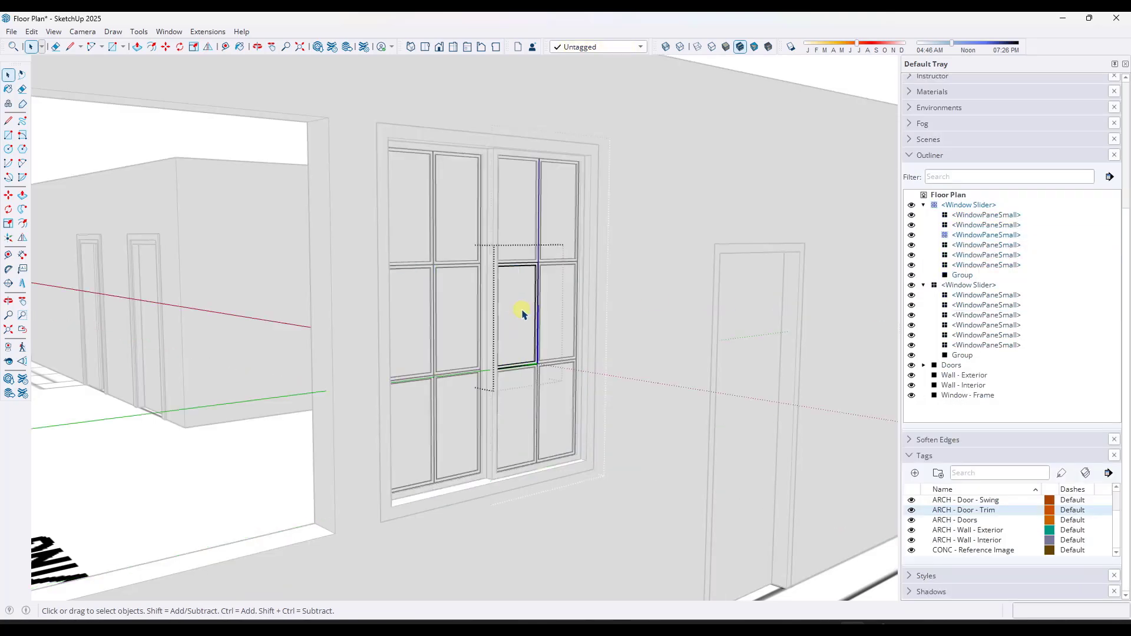
left_click(523, 314)
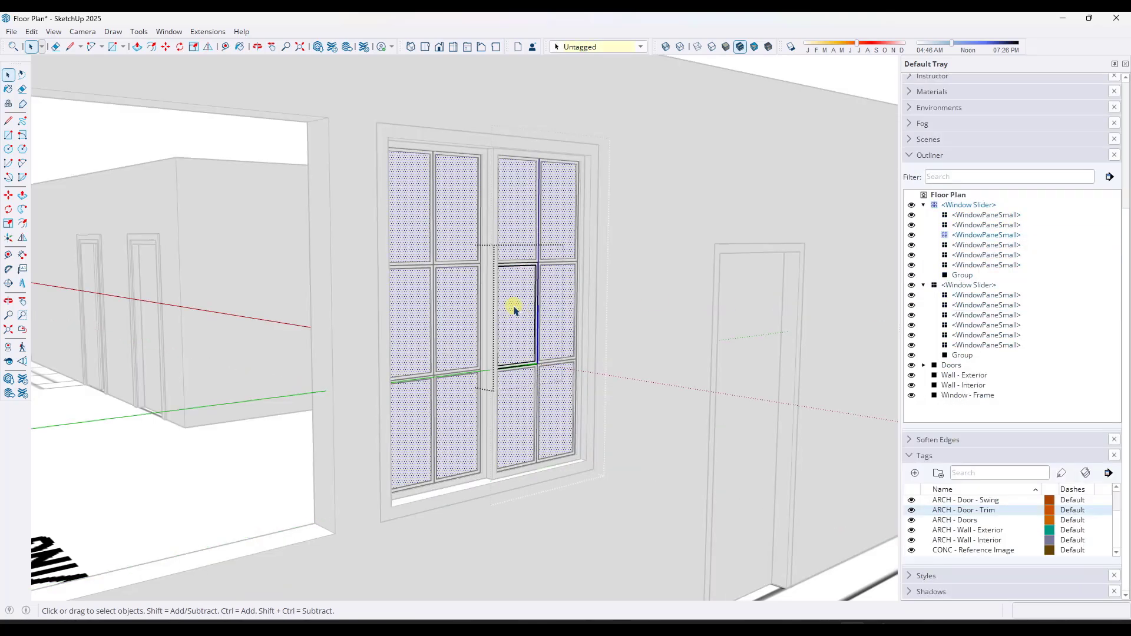
left_click(910, 92)
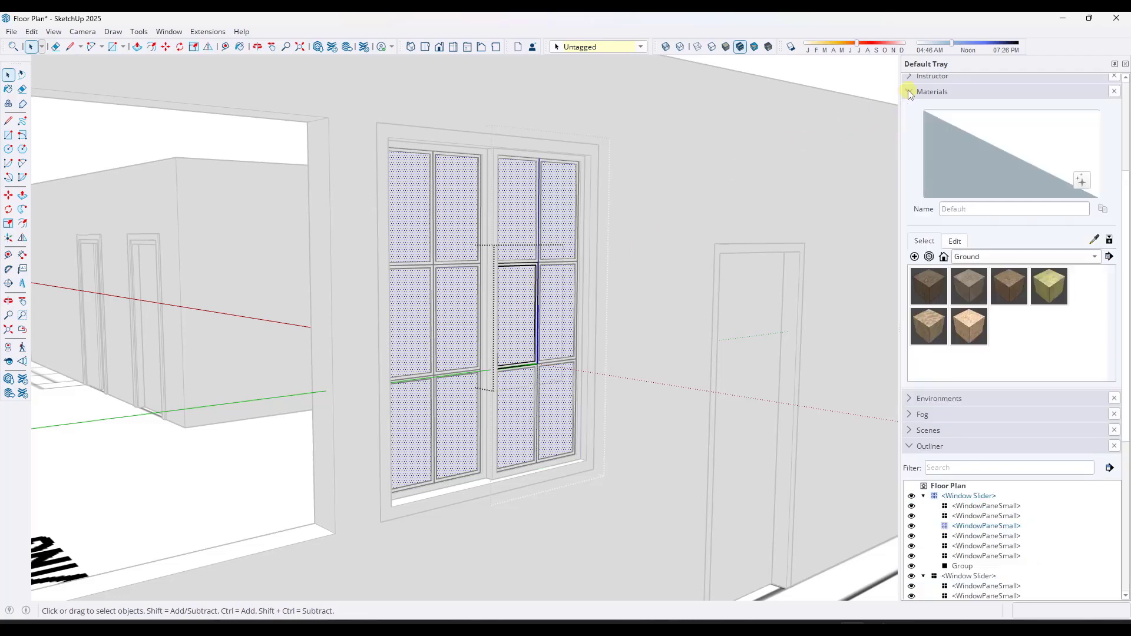
left_click(971, 267)
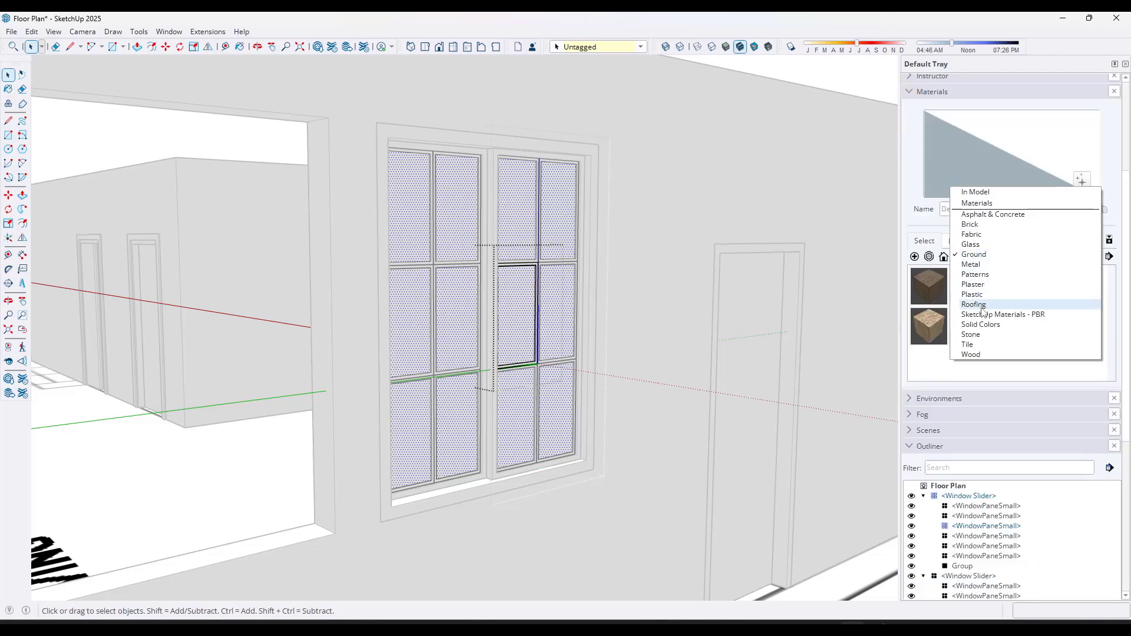
left_click(981, 245)
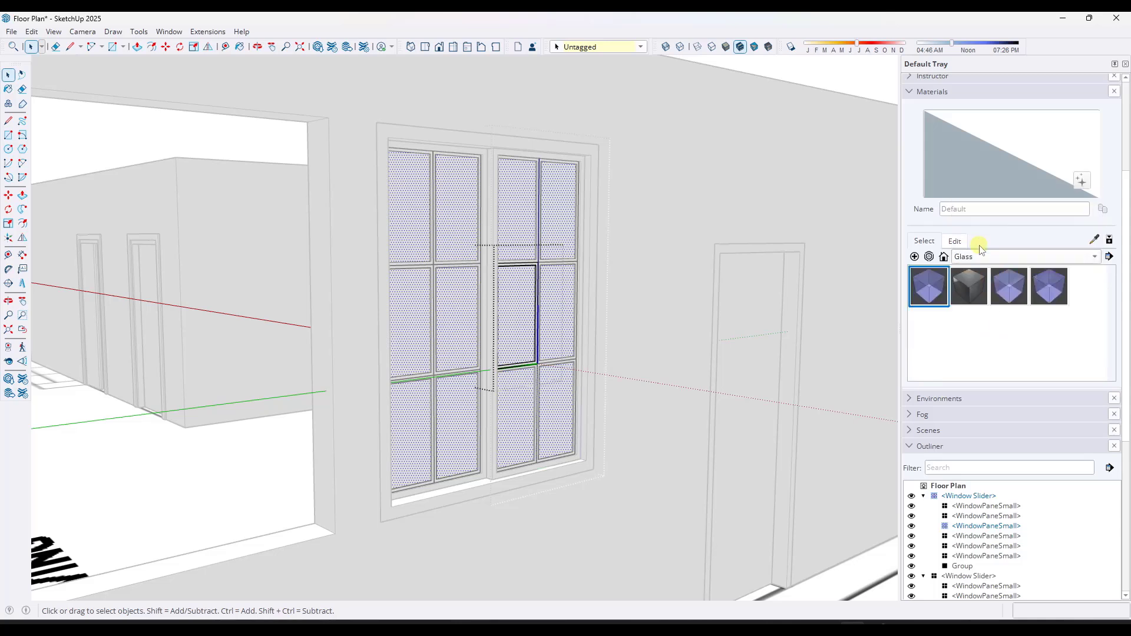
left_click(933, 290)
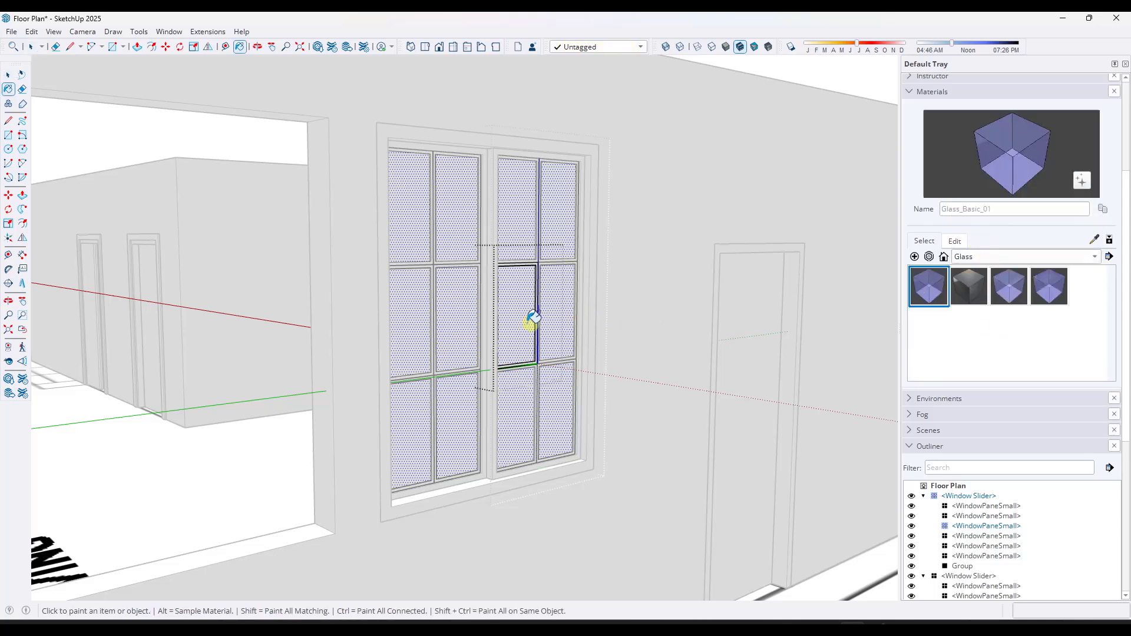
left_click(518, 298)
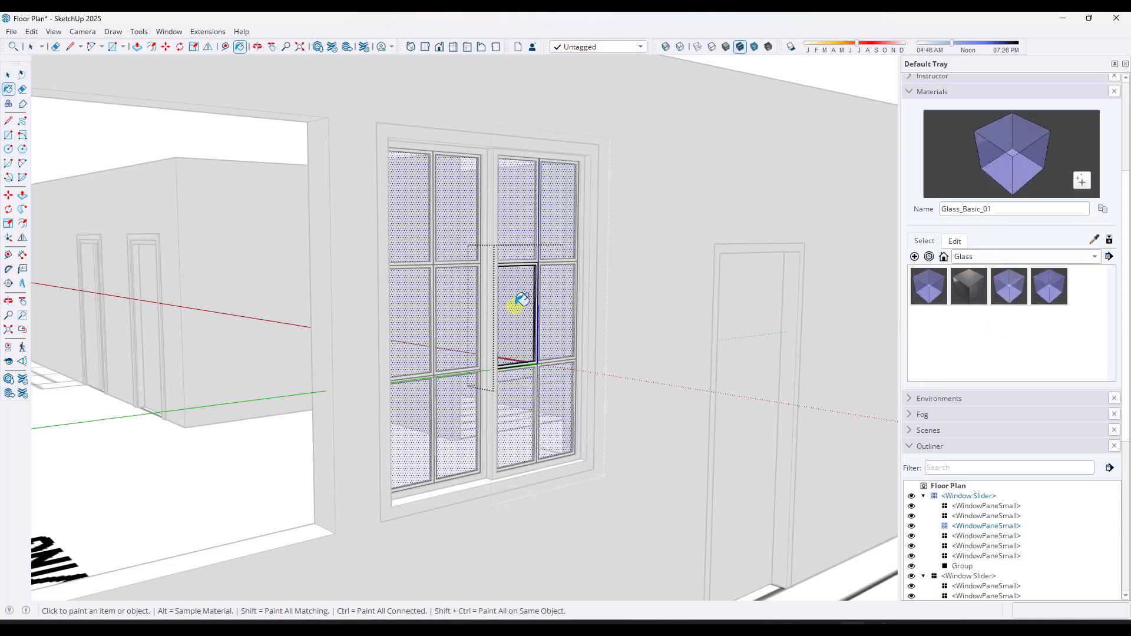
key("space")
left_click(625, 340)
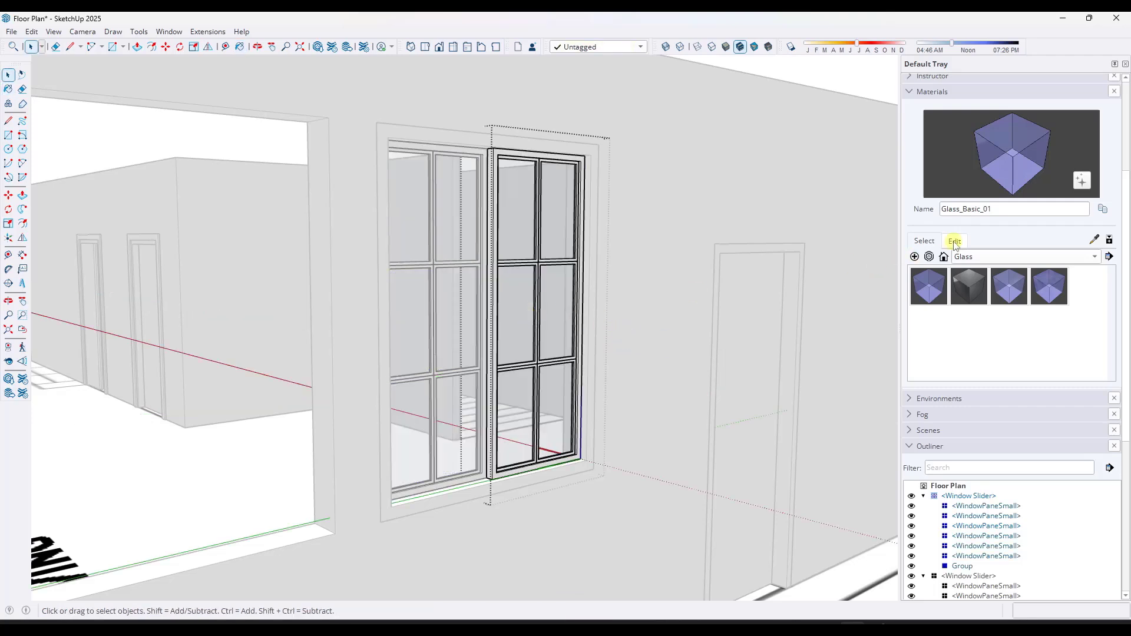
Step: Raise the opacity of the Glass_Basic_01 material to 75 and finish editing the sash
left_click(955, 241)
scroll(1014, 330, "down", 5)
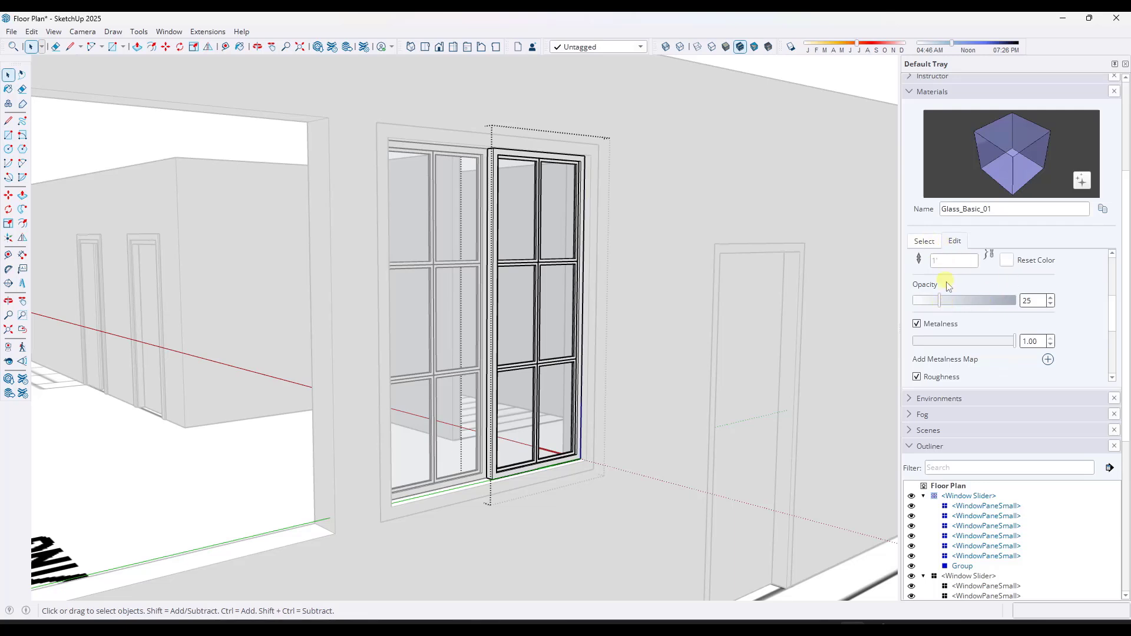
left_click(932, 243)
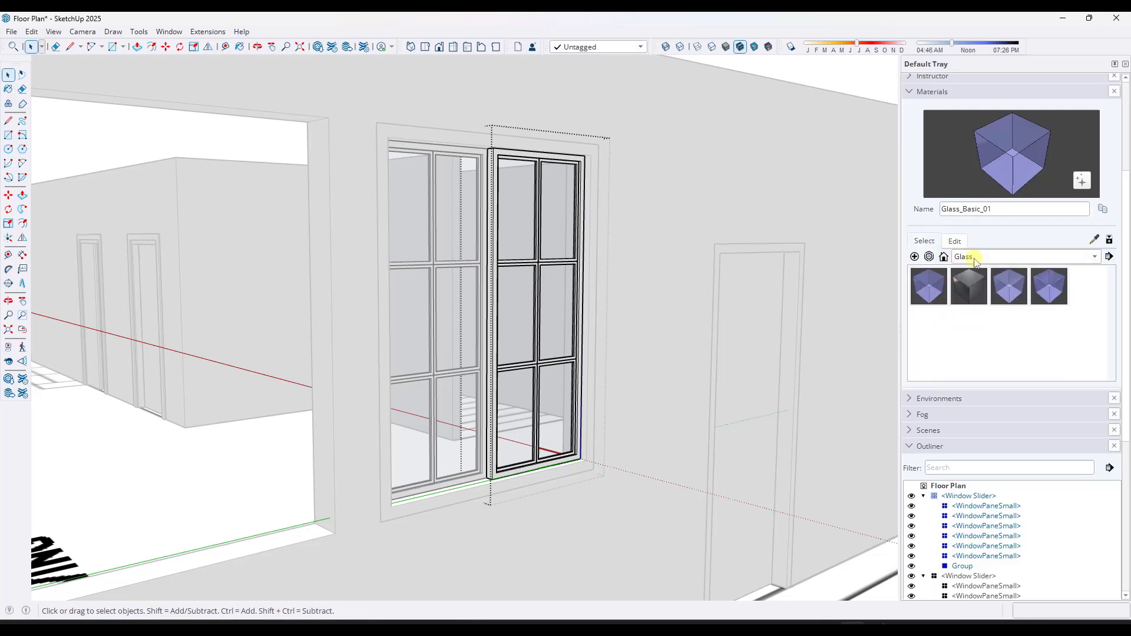
left_click(1095, 241)
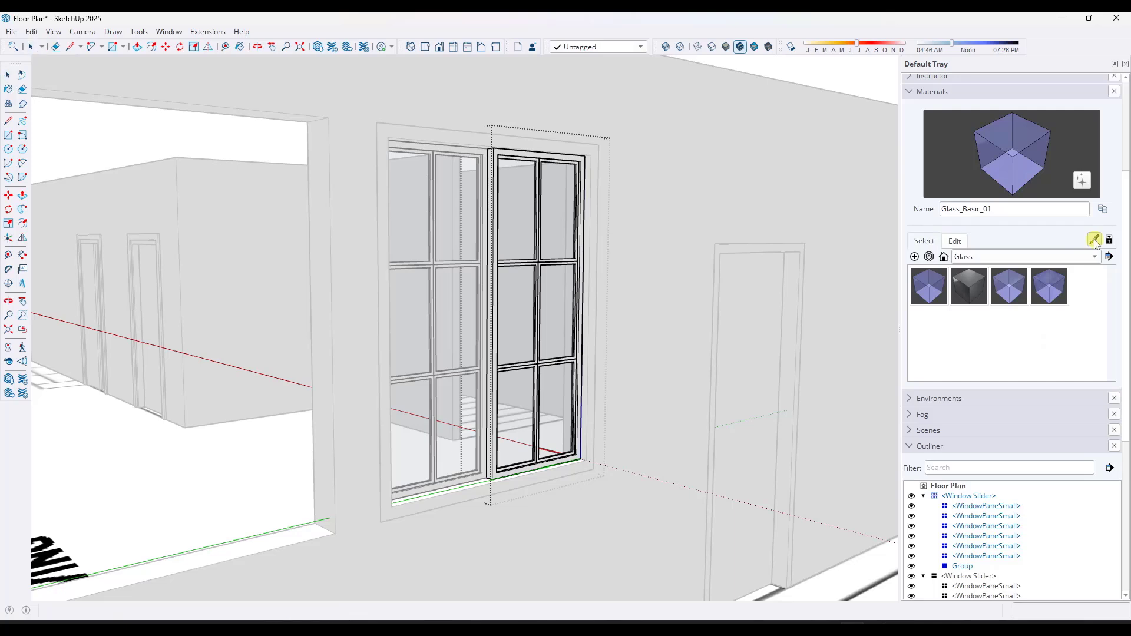
left_click(536, 294)
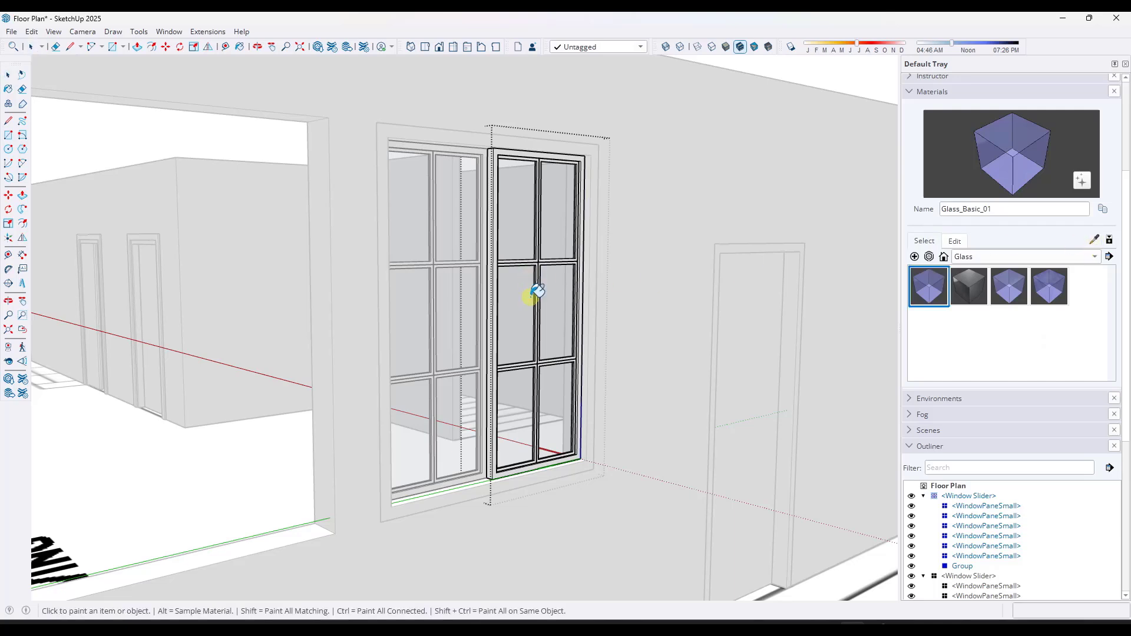
left_click(955, 241)
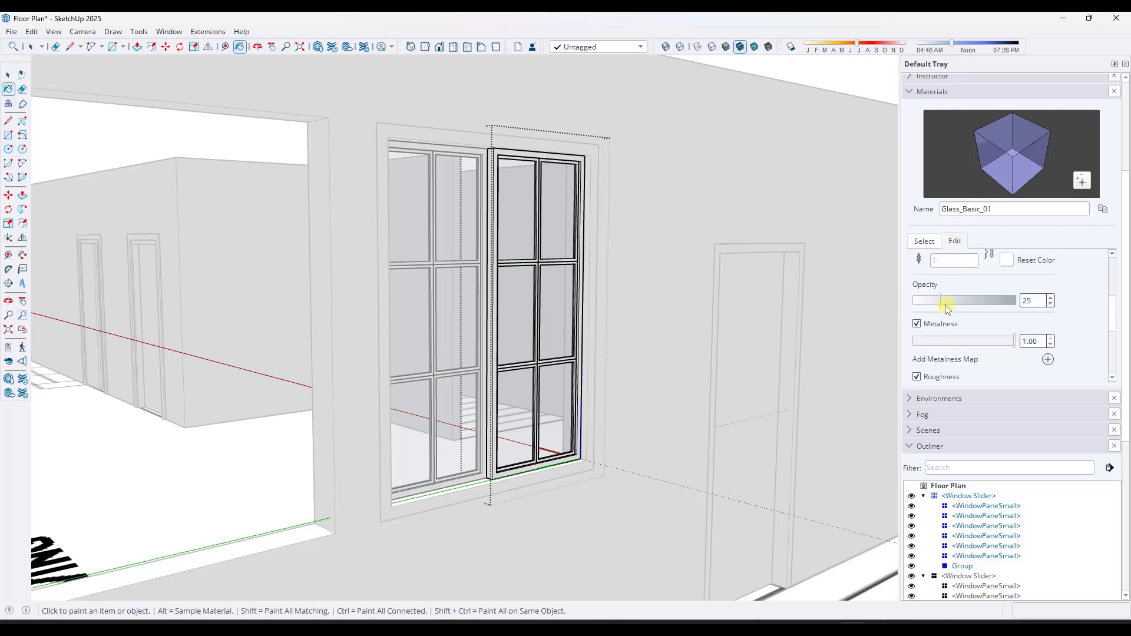
left_click_drag(947, 307, 990, 309)
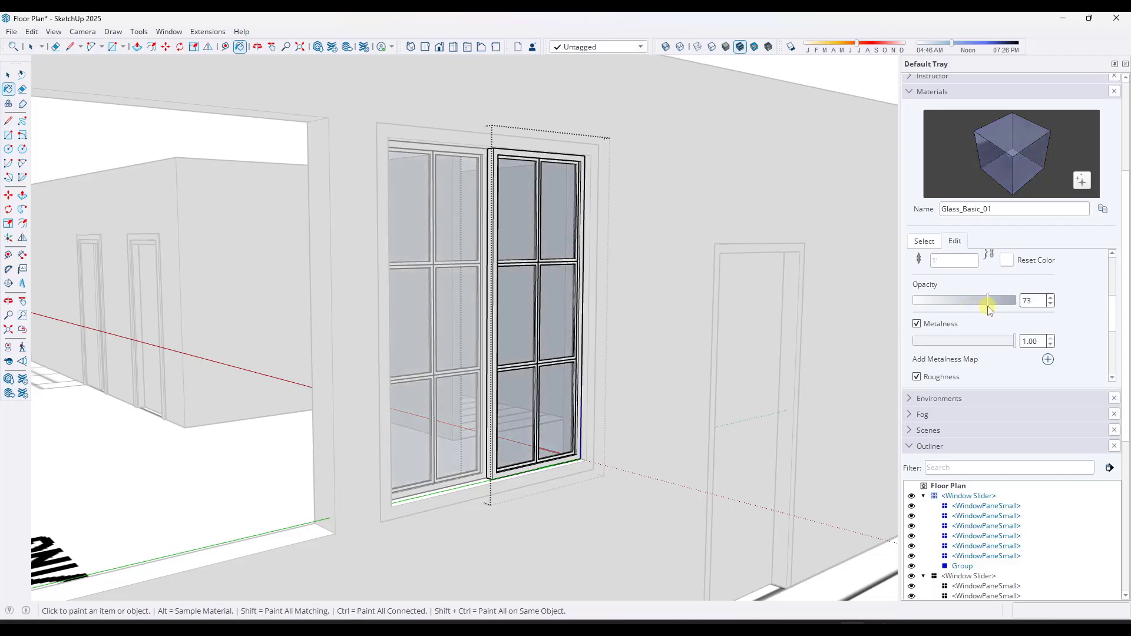
middle_click_drag(539, 305, 564, 325)
scroll(560, 324, "down", 5)
key("space")
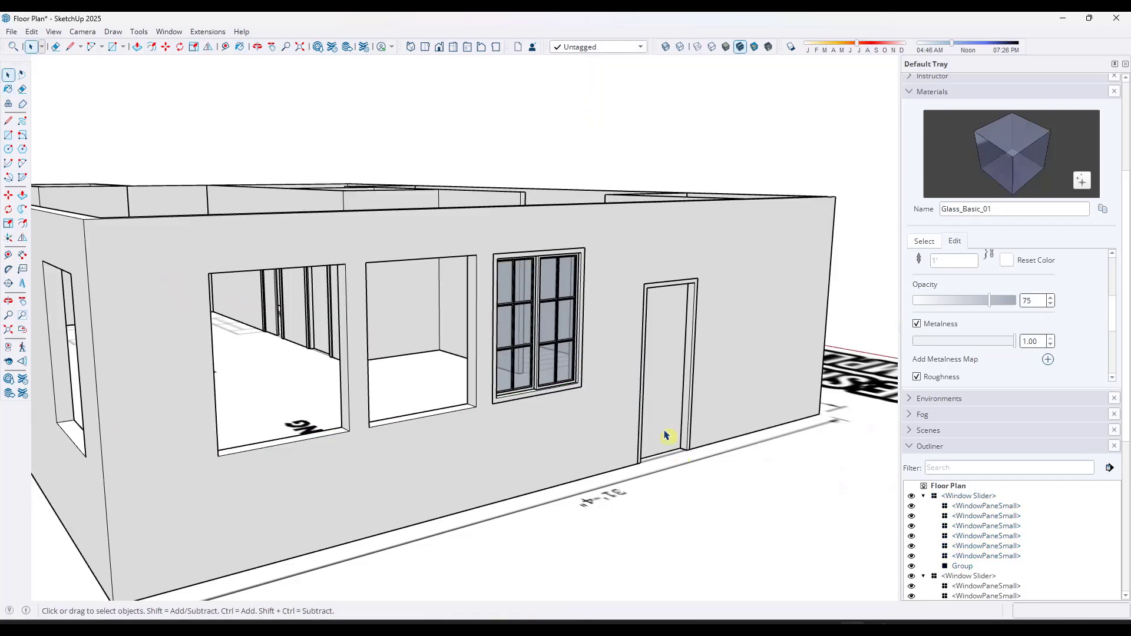
Step: Measure the window frame's outer height with the Dimension tool, without placing a dimension
scroll(545, 299, "up", 6)
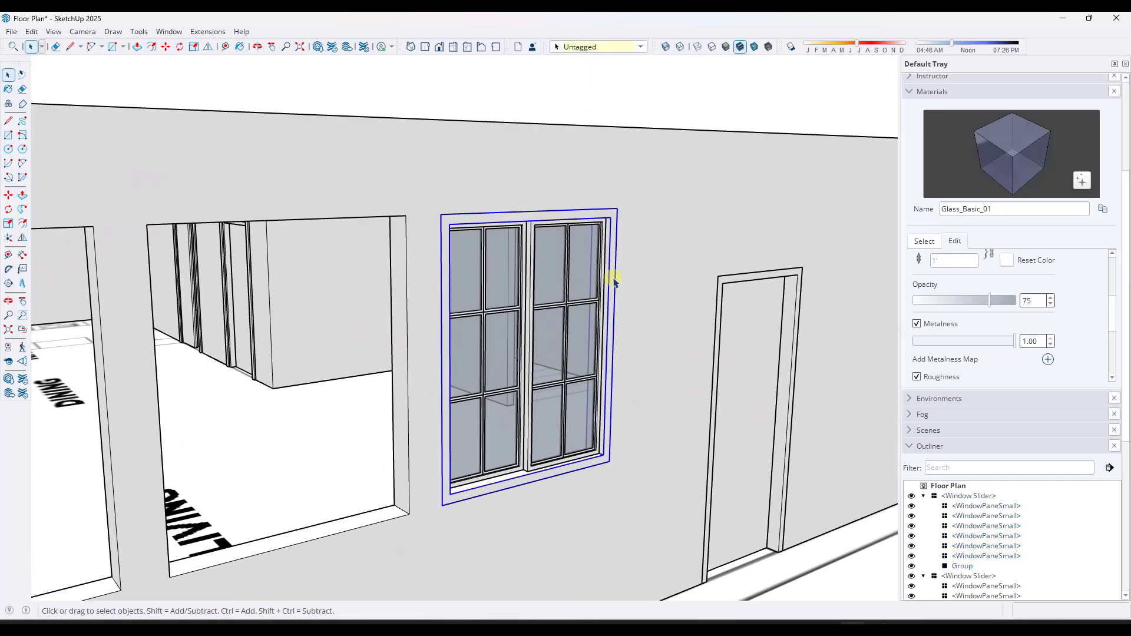
double_click(597, 282)
left_click(507, 293)
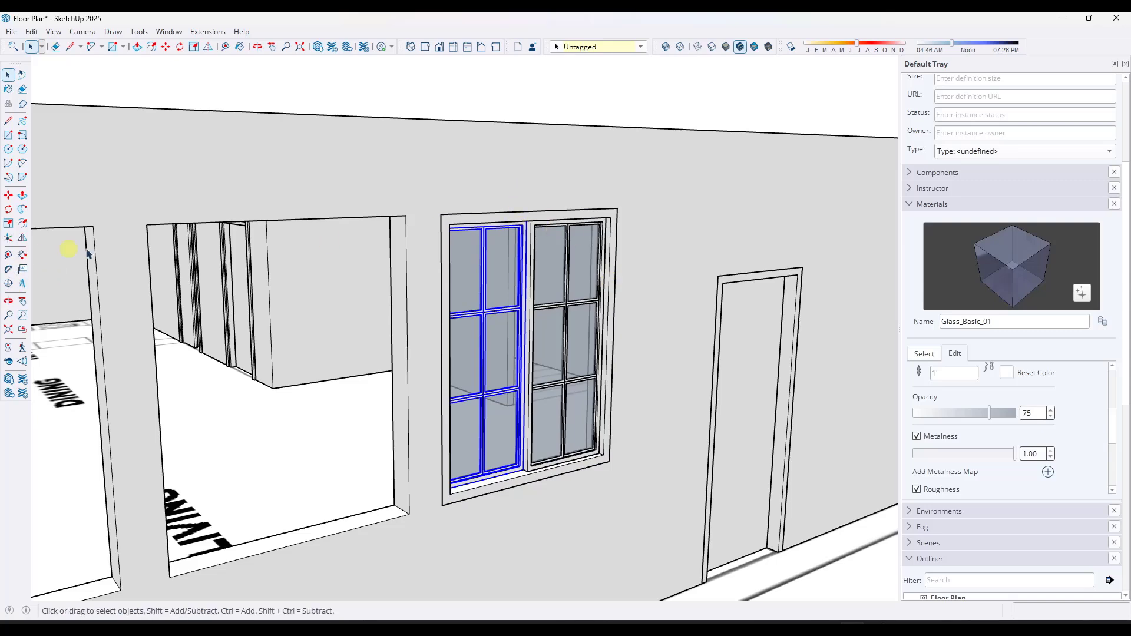
left_click(21, 254)
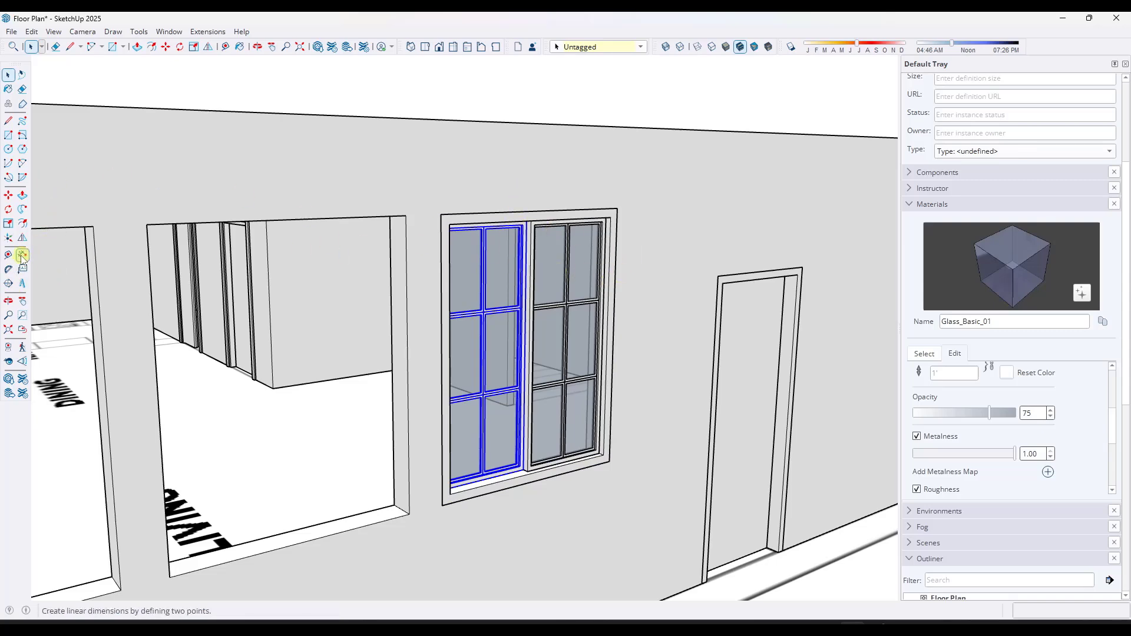
left_click(441, 214)
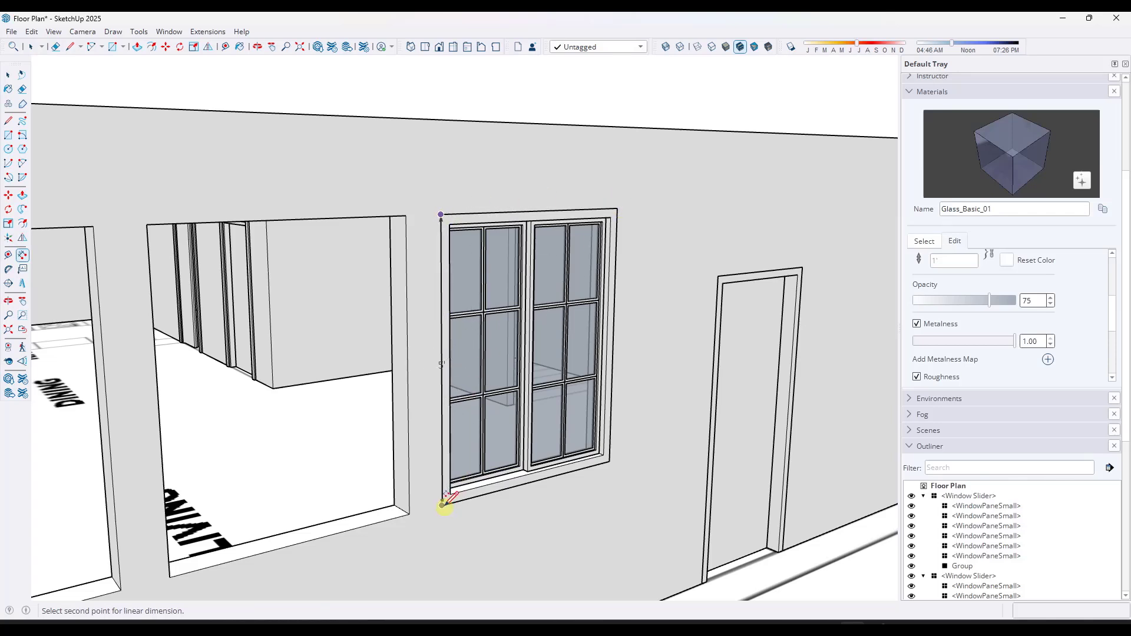
key("space")
Step: Combine both sashes and the window frame into a component named Window - 4' x 5'
left_click(510, 321)
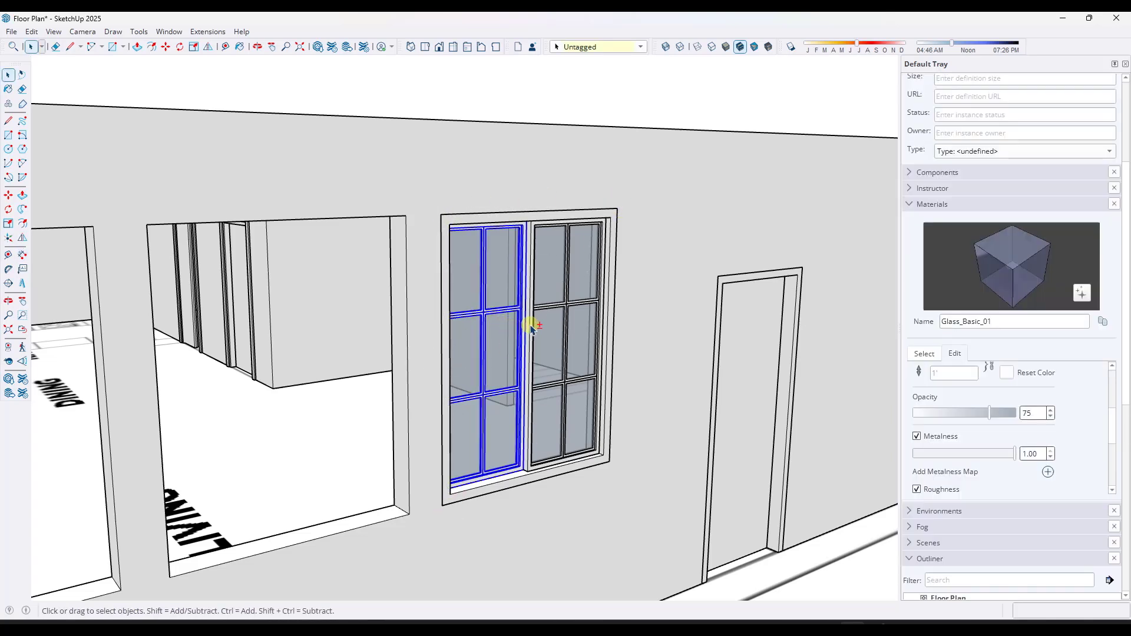
left_click(535, 326, "ctrl")
left_click(555, 213, "ctrl")
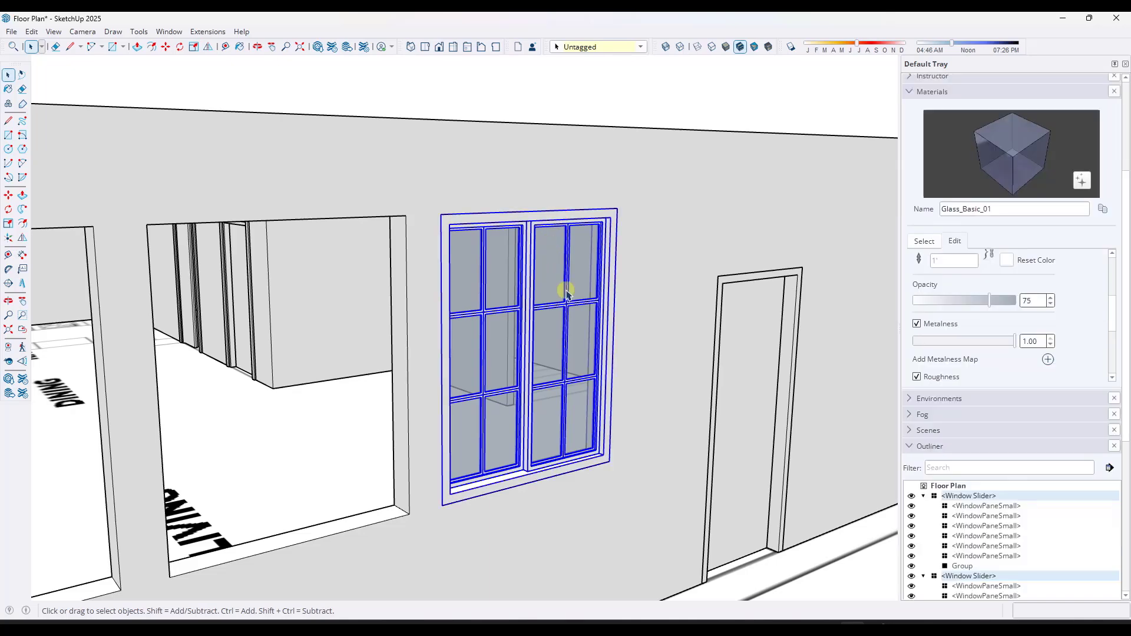
mouse_move(569, 291)
middle_mouse_down()
mouse_move(582, 272)
mouse_move(555, 308)
middle_mouse_up()
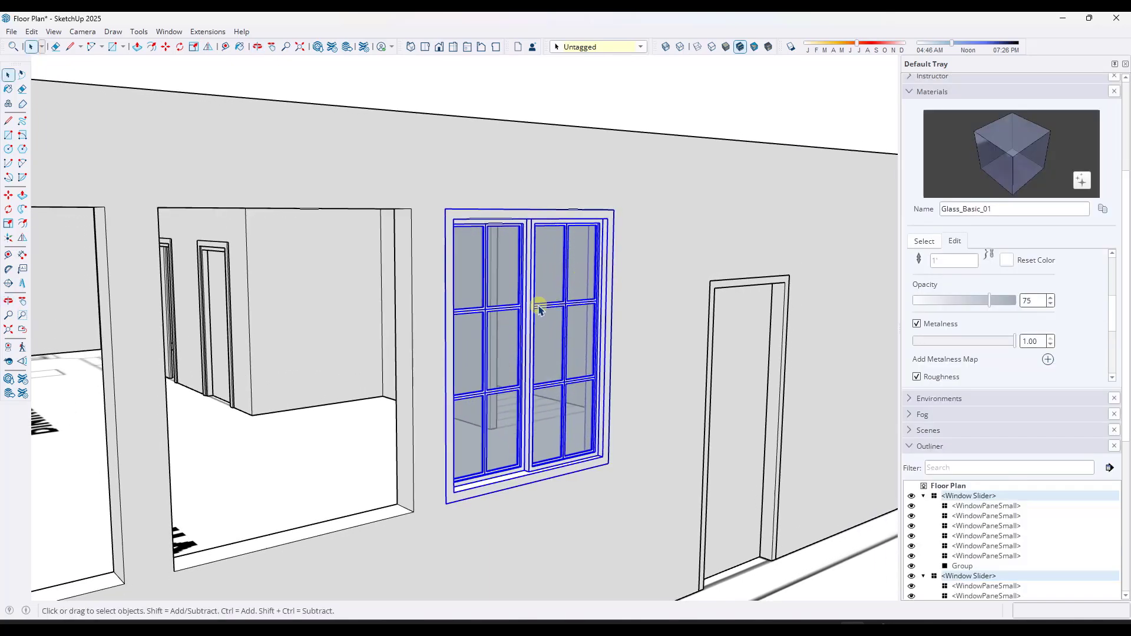
right_click(539, 309)
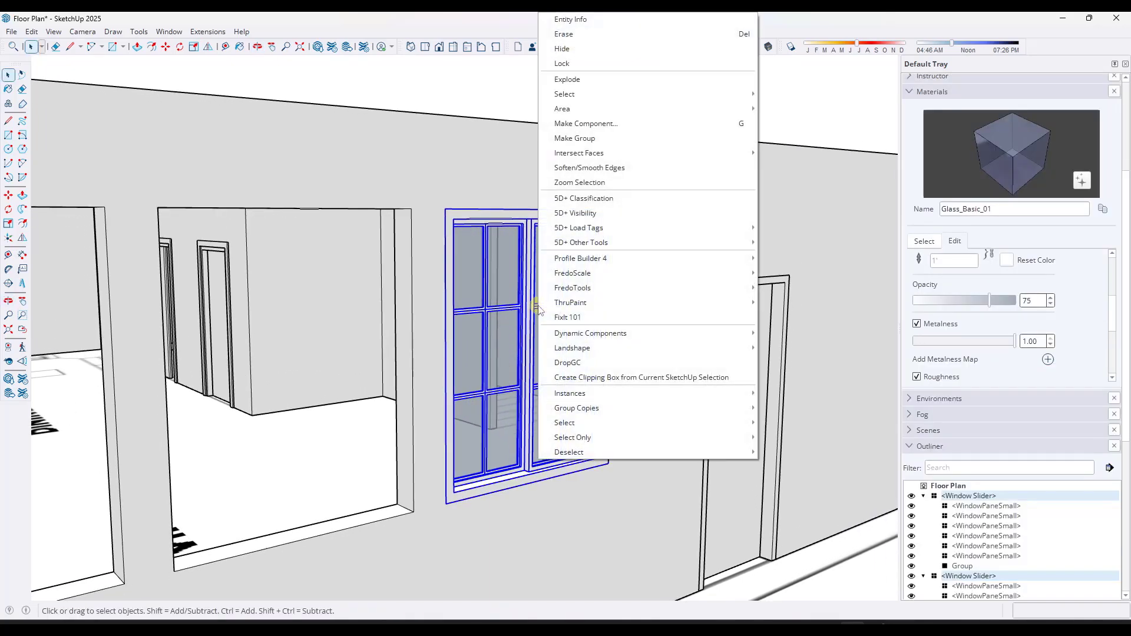
left_click(587, 124)
type("Window - 4' x")
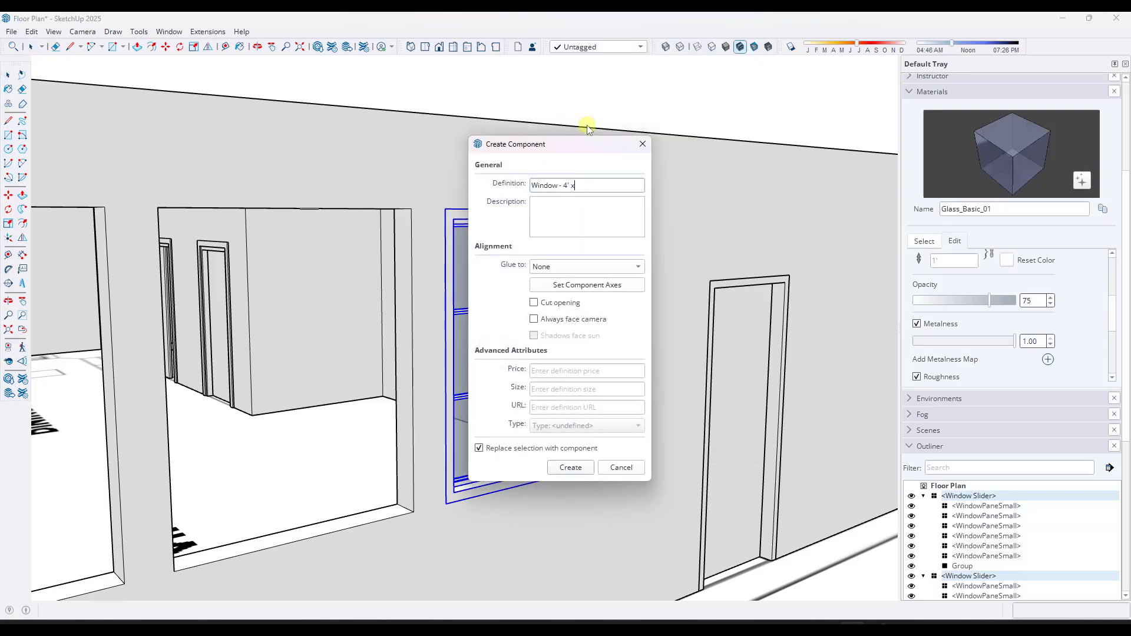
type(" 5'")
left_click(570, 468)
Step: Copy the window component into the two empty window openings beside it on the same exterior wall
middle_click_drag(534, 322, 592, 327)
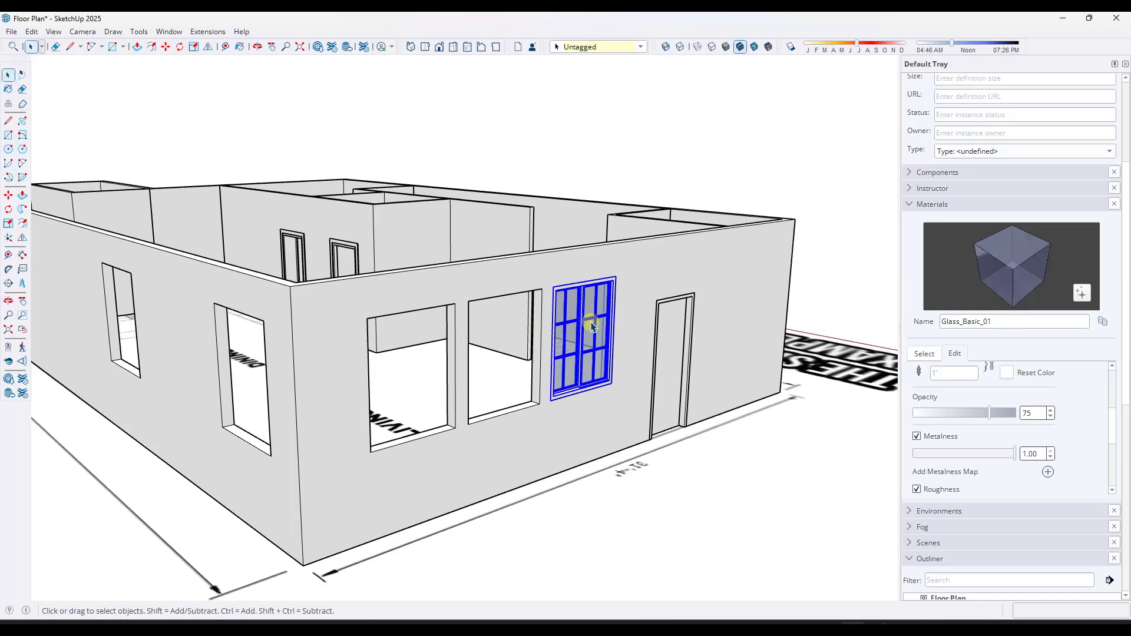
key("m")
scroll(616, 277, "up", 2)
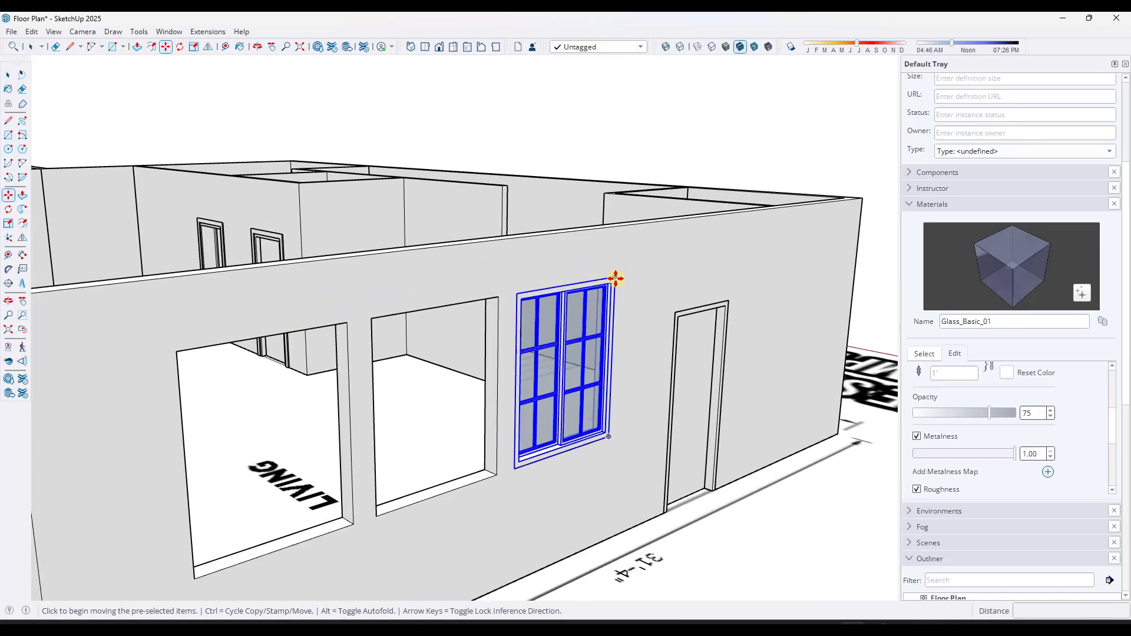
left_click(616, 278)
key("ctrl")
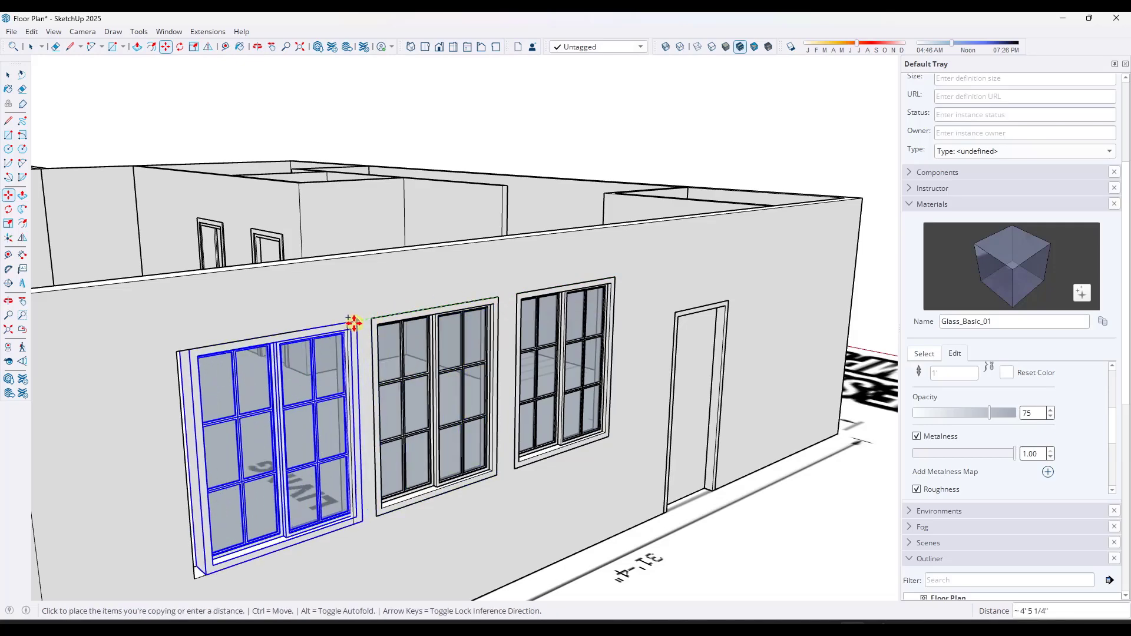
scroll(354, 321, "down", 5)
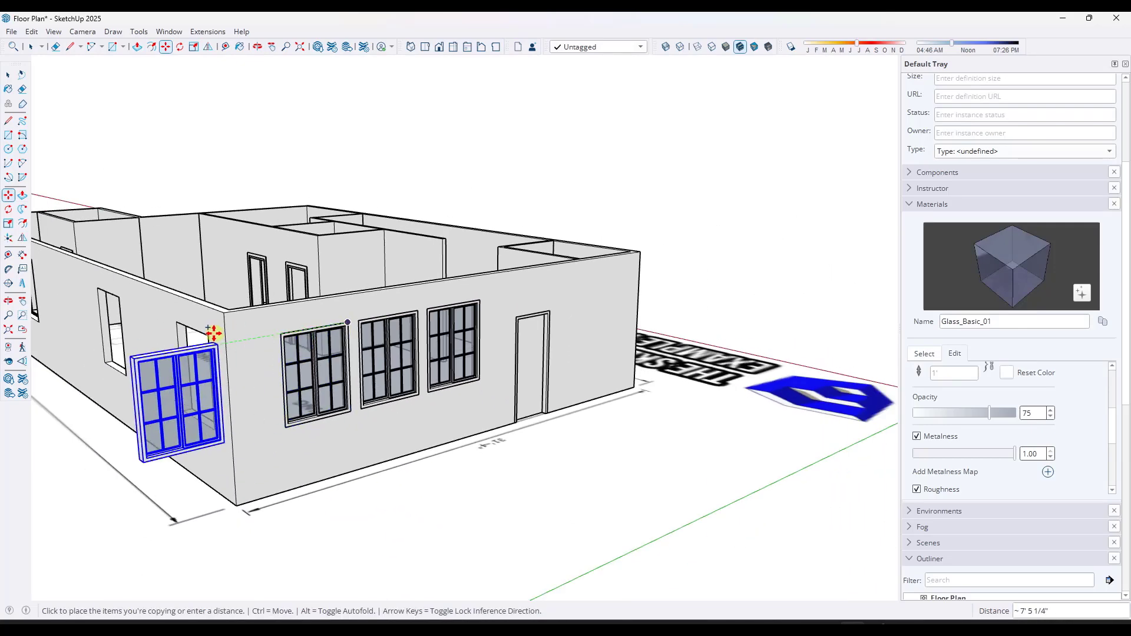
Step: Place another window copy at the corner of the adjacent long wall's nearest opening and rotate it 90 degrees to fit
middle_click_drag(214, 333, 331, 353)
scroll(253, 361, "up", 4)
left_click(247, 354)
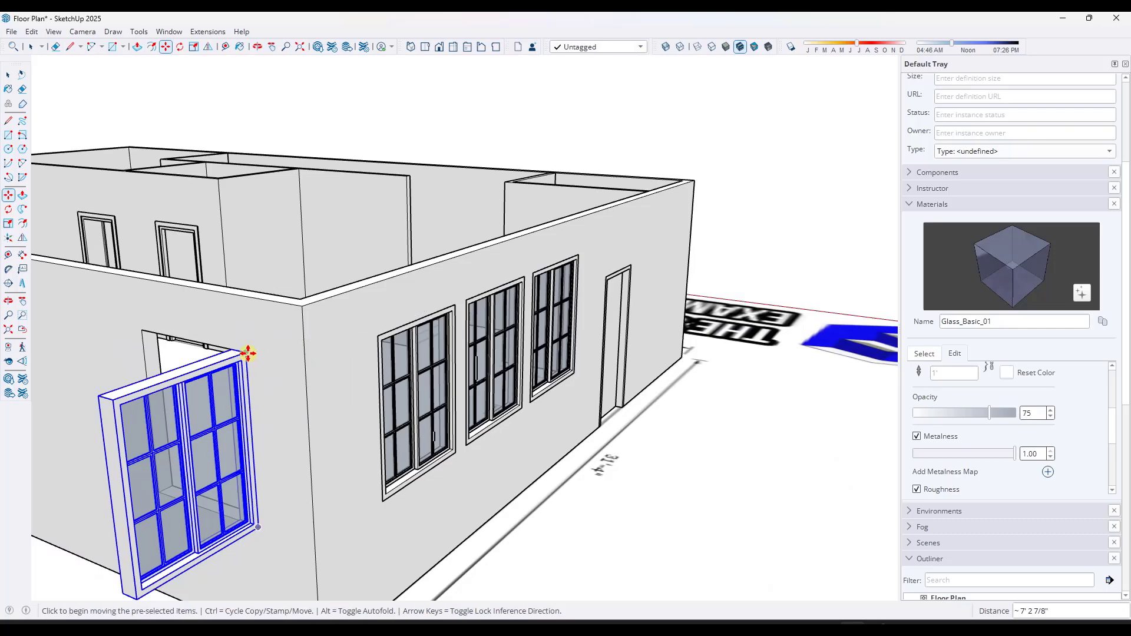
scroll(248, 353, "up", 3)
key("q")
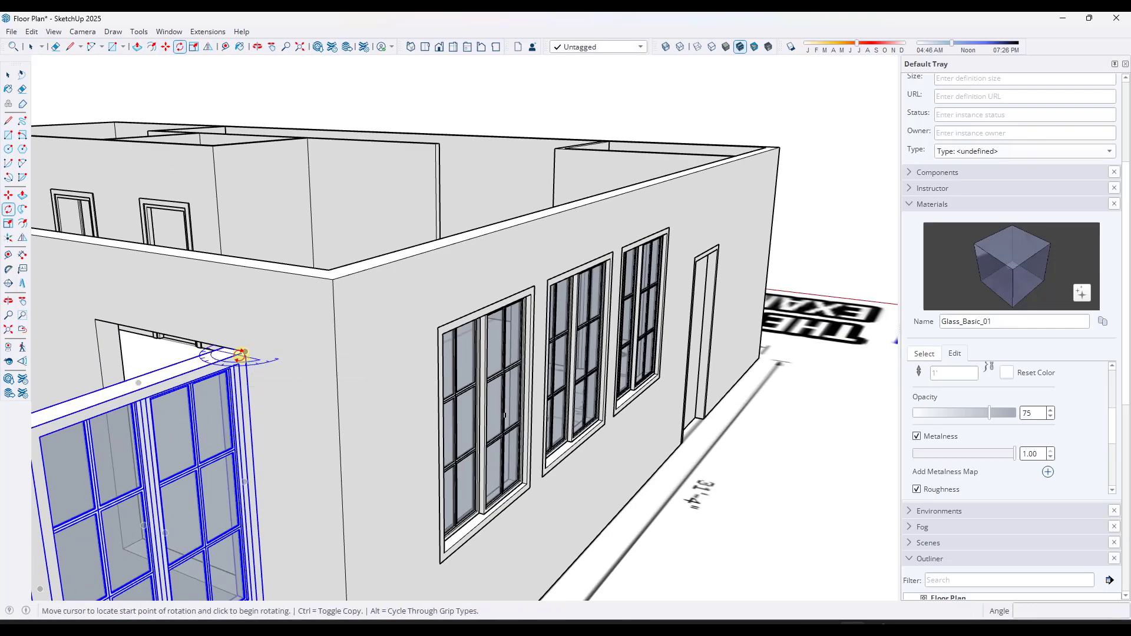
left_click(214, 366)
left_click(189, 339)
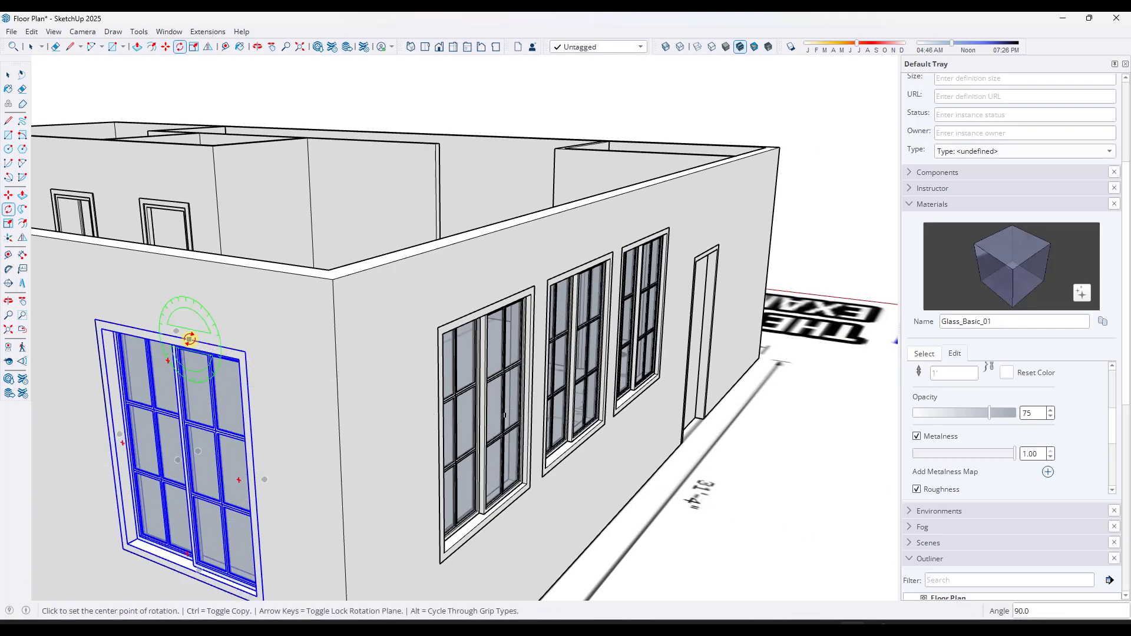
Step: Copy the rotated window along the long wall into the next empty opening
scroll(377, 352, "down", 5)
middle_click_drag(330, 368, 492, 363)
scroll(484, 365, "down", 2)
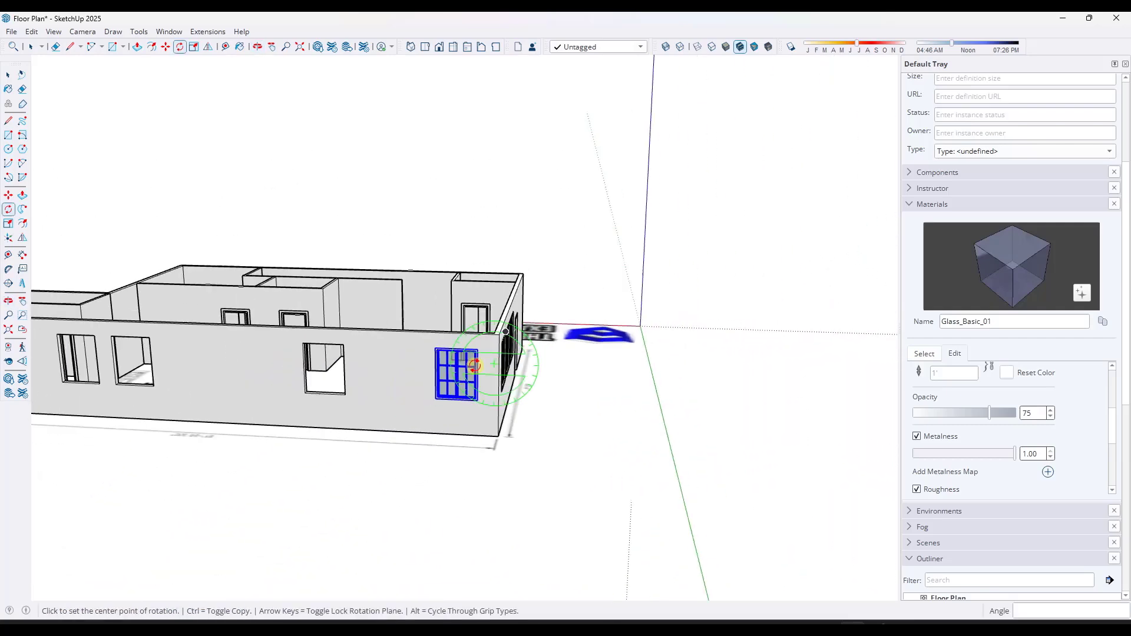
scroll(475, 359, "up", 4)
key("m")
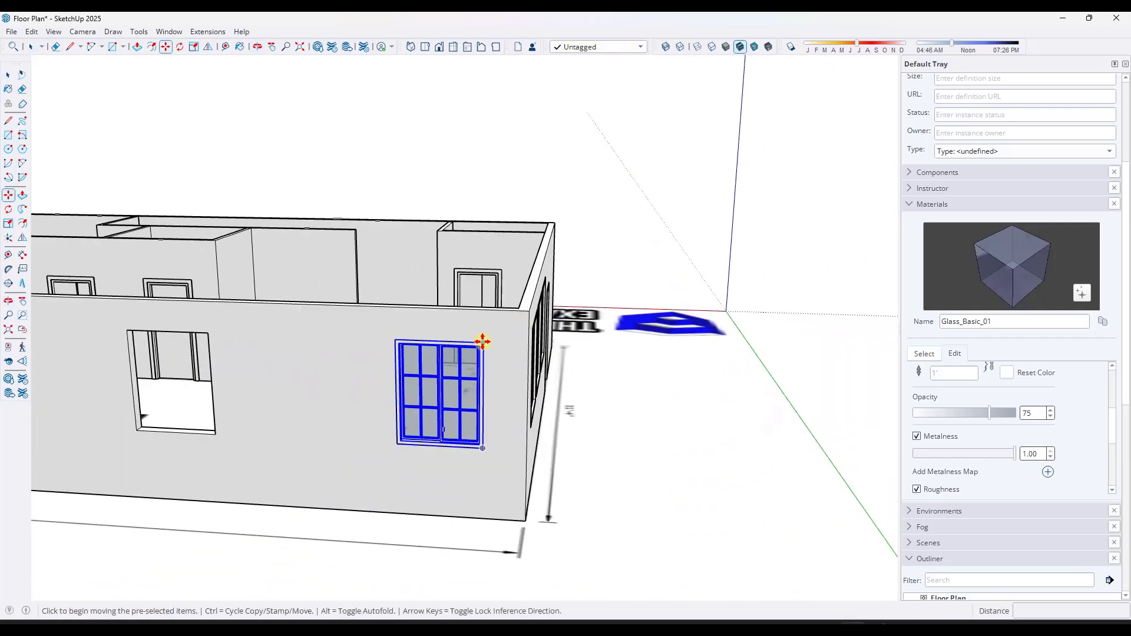
left_click(484, 344)
key("ctrl")
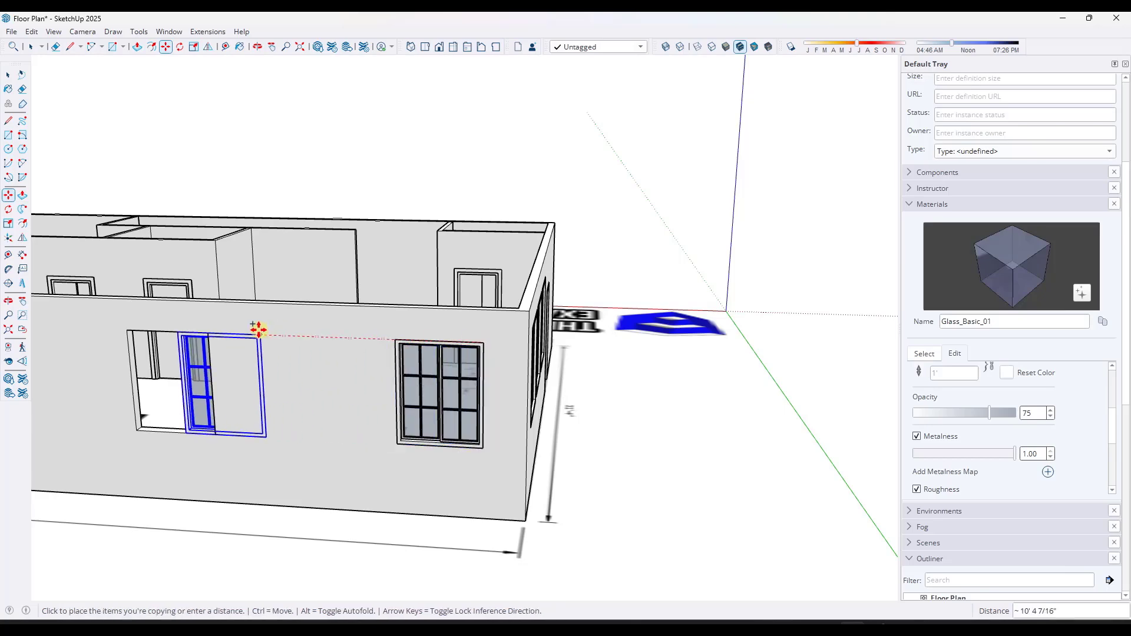
left_click(208, 333)
Step: Copy the window into the last two openings at the far end of the long wall
scroll(569, 331, "down", 6)
scroll(243, 331, "up", 5)
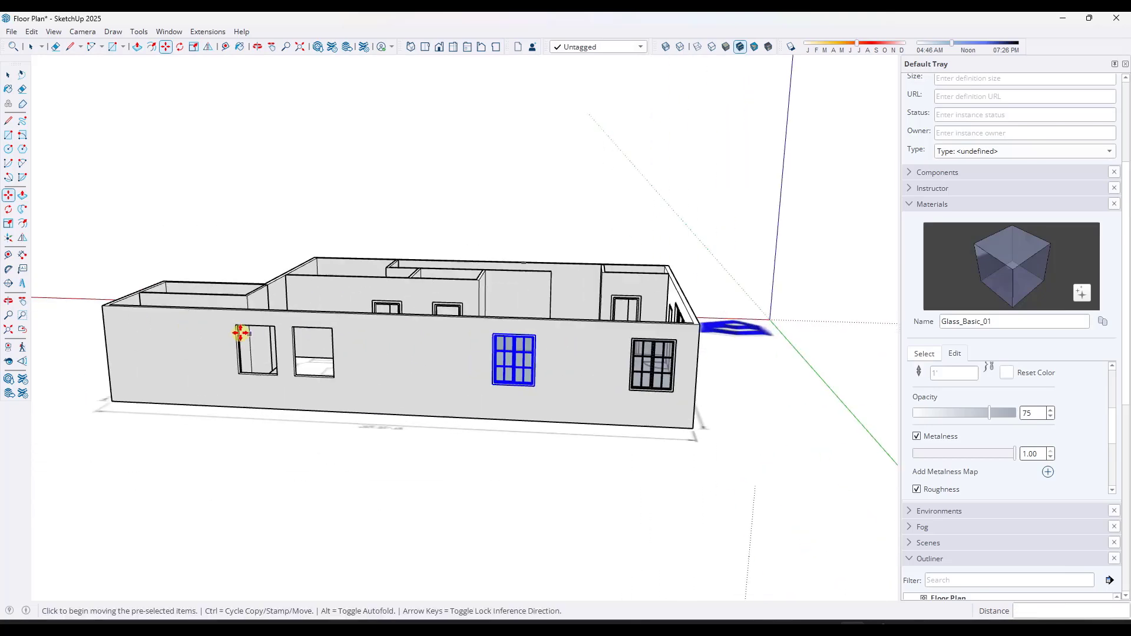
left_click(609, 337)
key("ctrl")
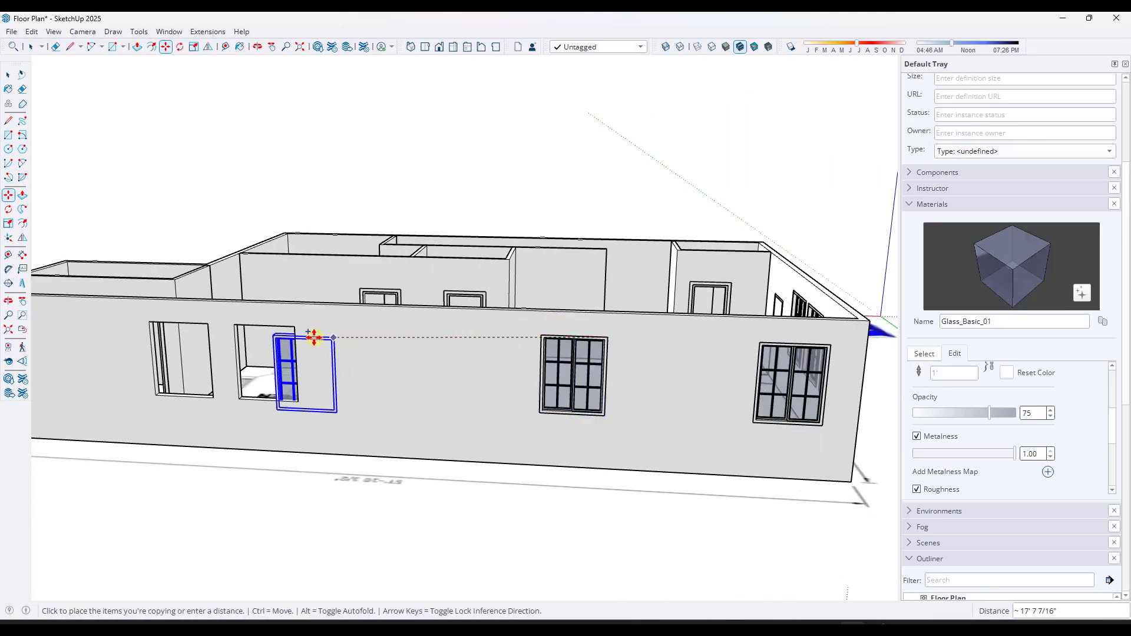
left_click(296, 325)
left_click(295, 325)
key("ctrl")
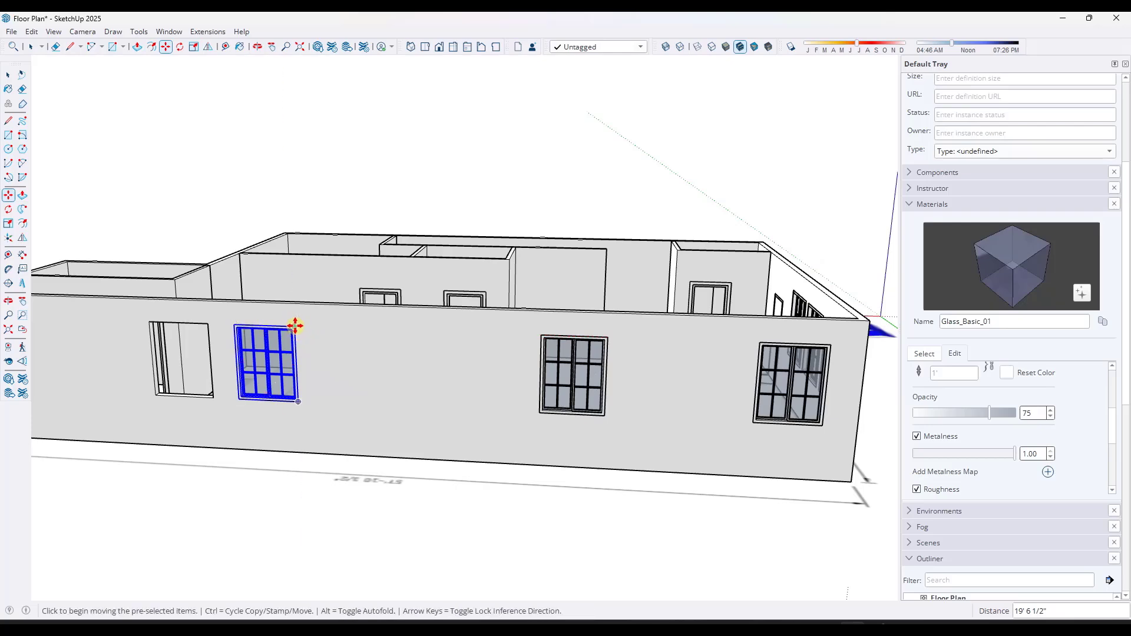
left_click(211, 322)
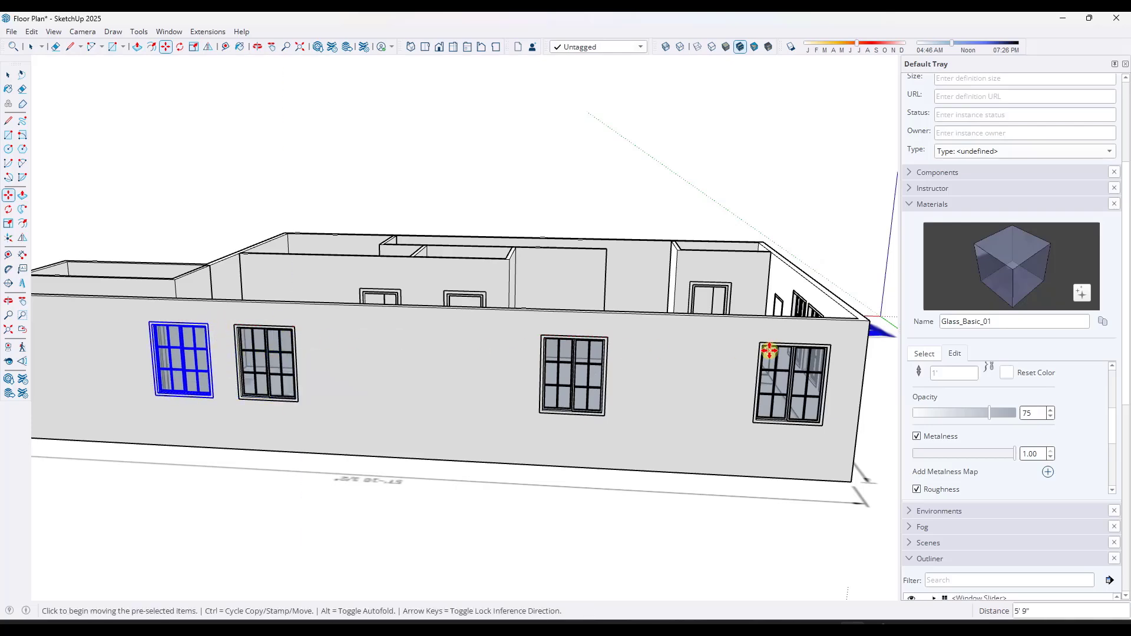
Step: Select all seven windows on both exterior walls and make them one group
middle_click_drag(770, 353, 589, 379)
key("space")
left_click(617, 353)
left_click(581, 367, "ctrl")
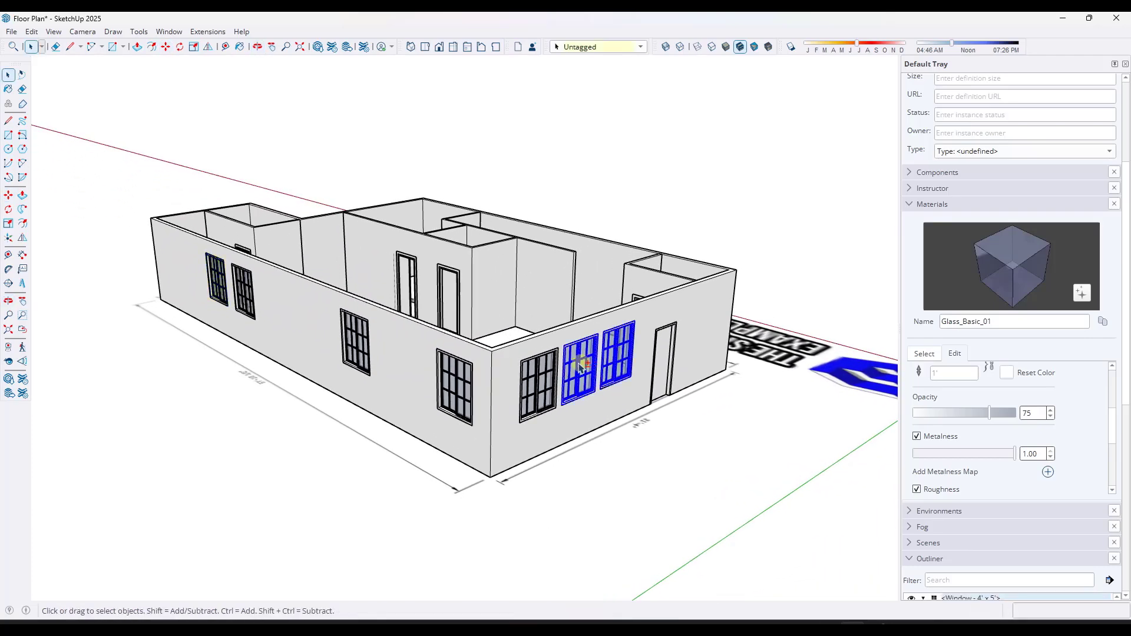
left_click(537, 383, "ctrl")
left_click(460, 382, "ctrl")
left_click(356, 343, "ctrl")
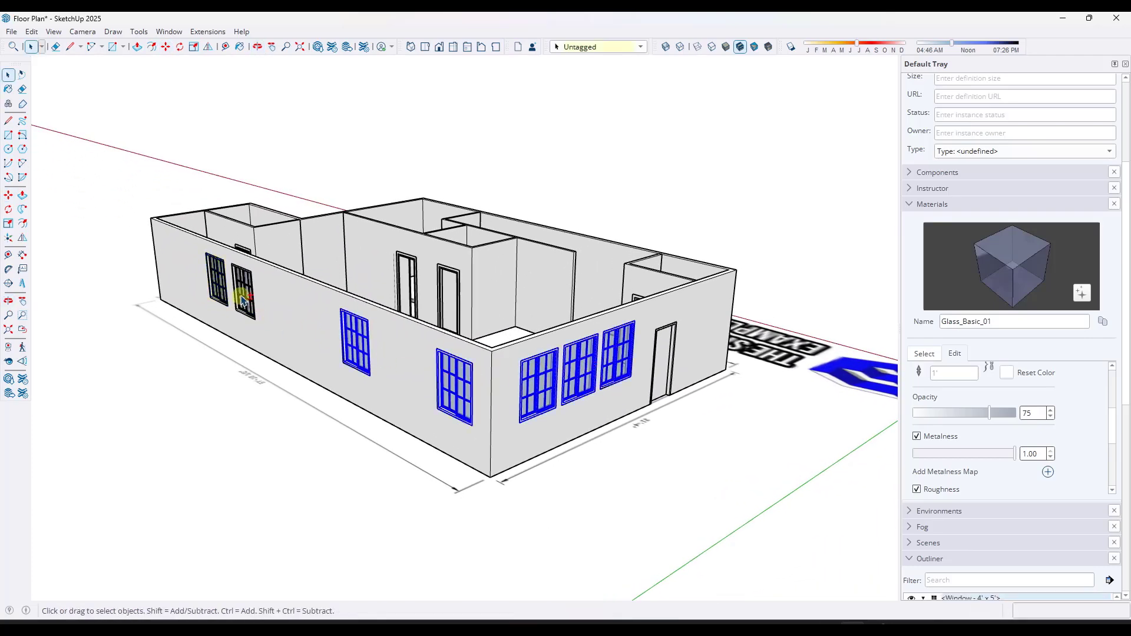
left_click(243, 290, "ctrl")
left_click(216, 279, "ctrl")
right_click(523, 386)
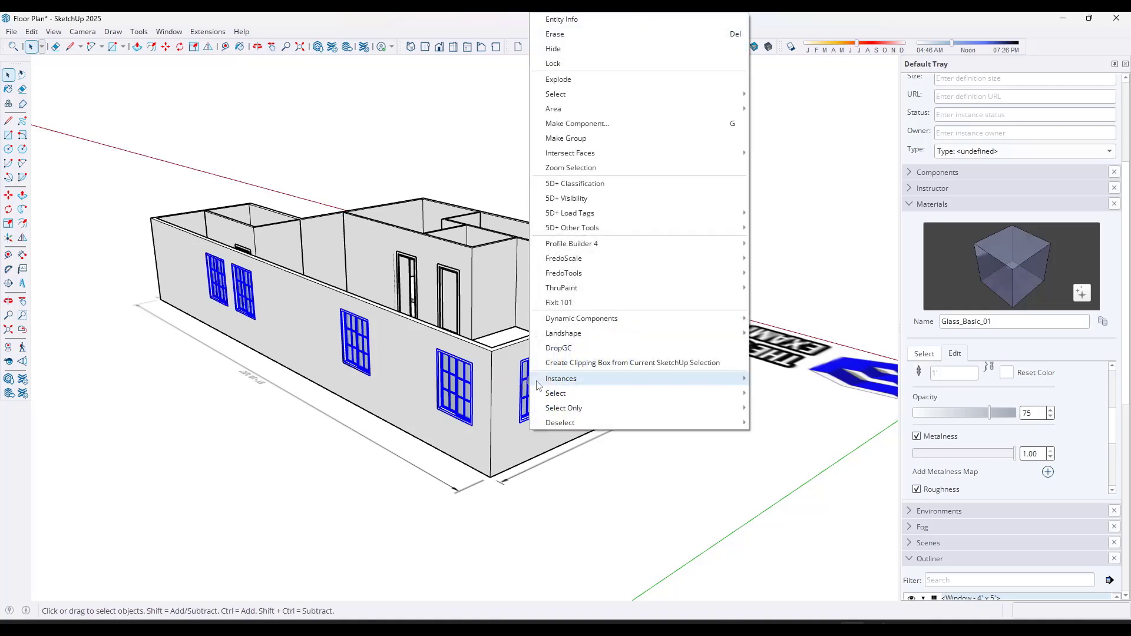
left_click(587, 138)
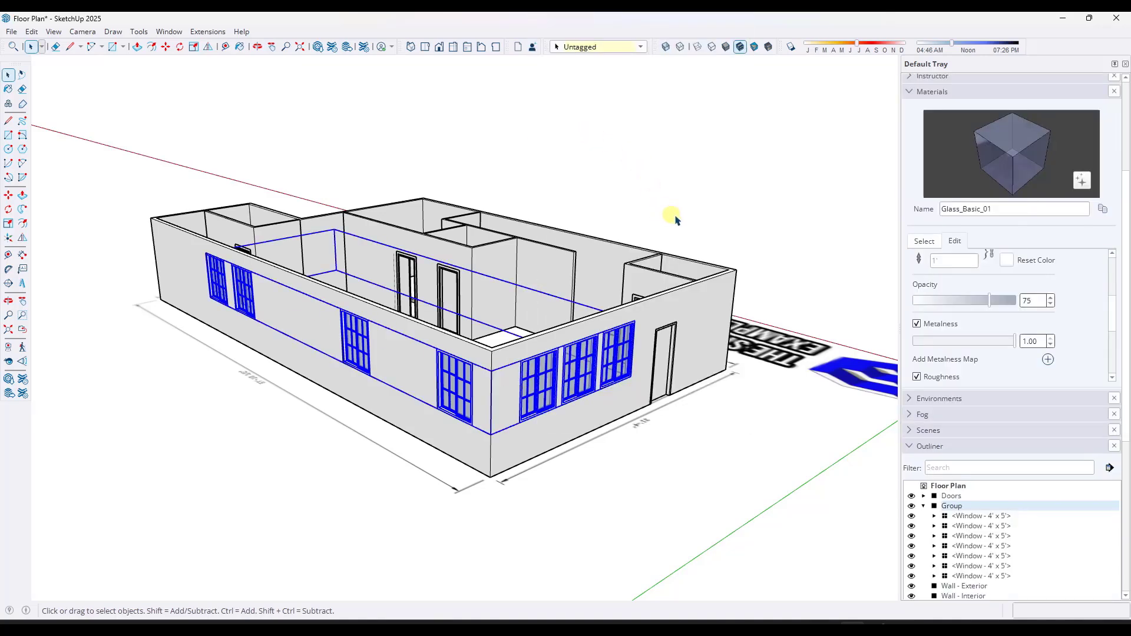
Step: Rename the new group of windows as Windows in the Outliner
left_click(952, 507)
right_click(952, 508)
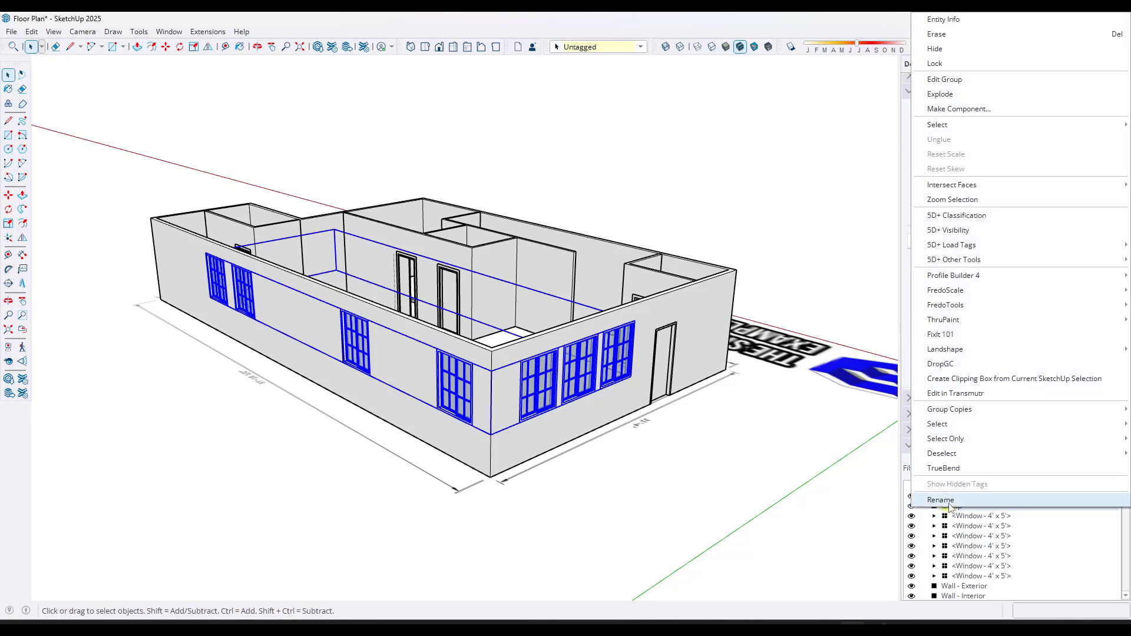
left_click(975, 498)
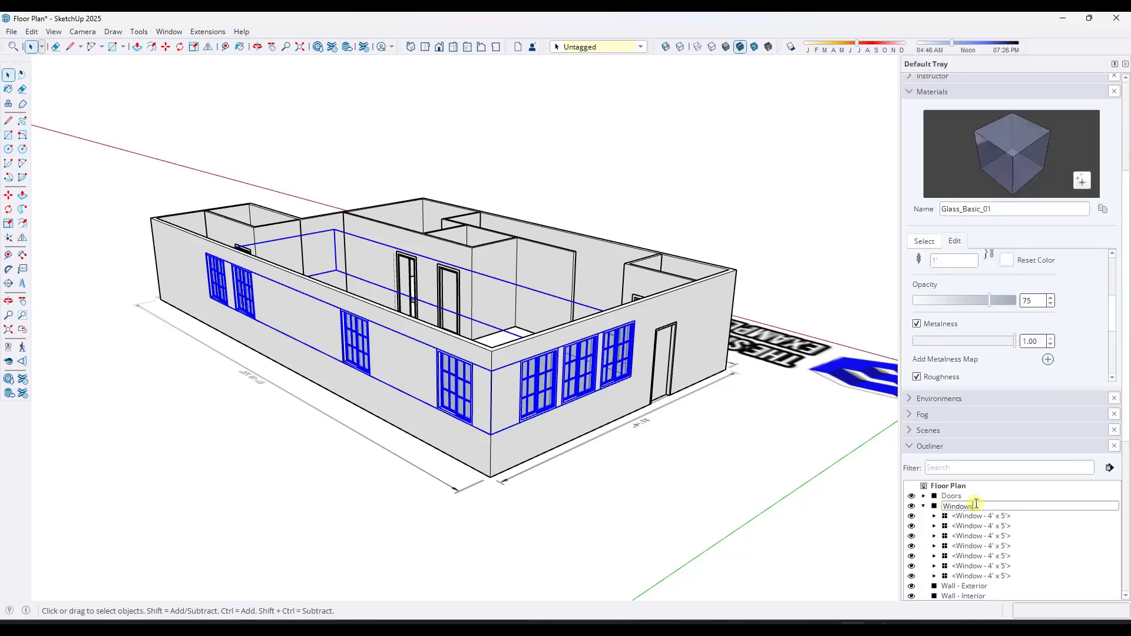
type("Windows")
key("Return")
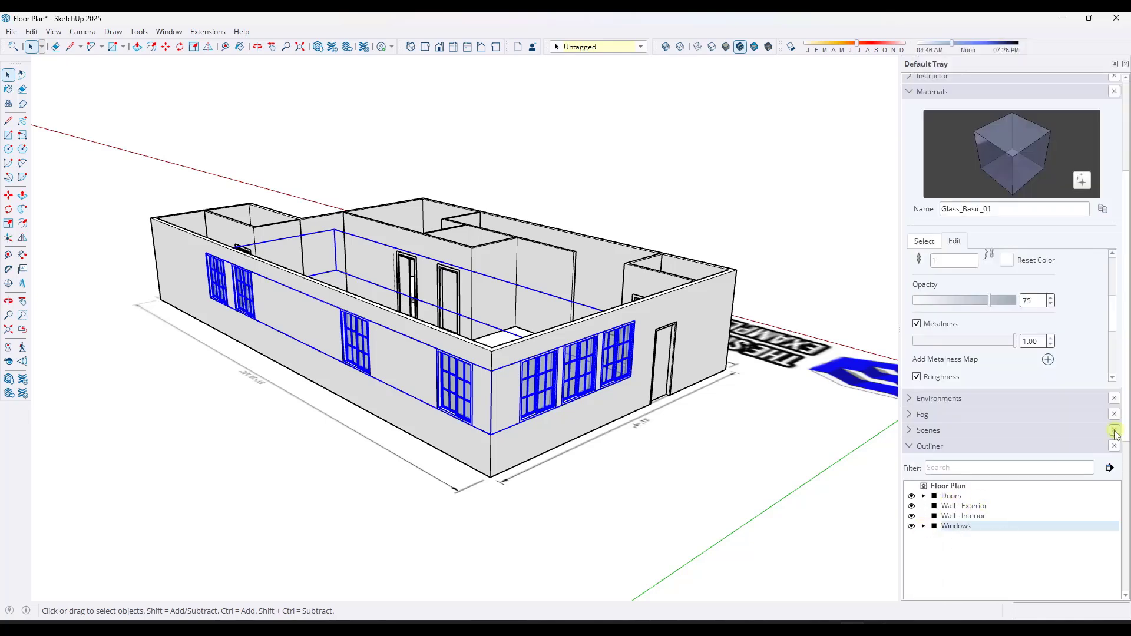
Step: Create a tag named ARCH - Windows and assign it to the Windows group
left_click(911, 448)
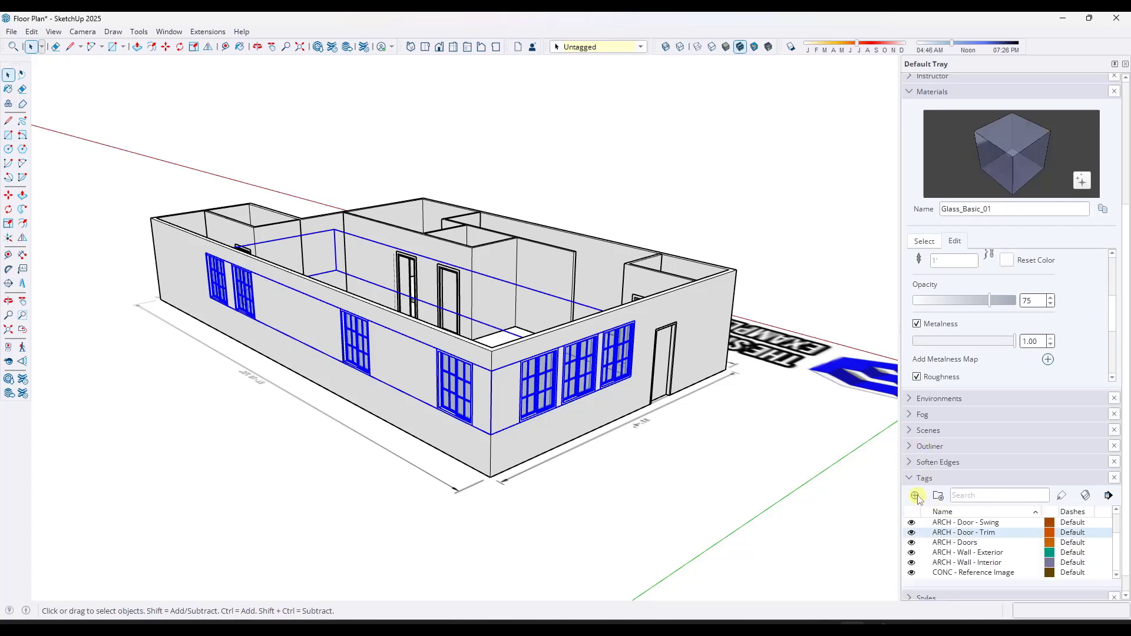
left_click(915, 496)
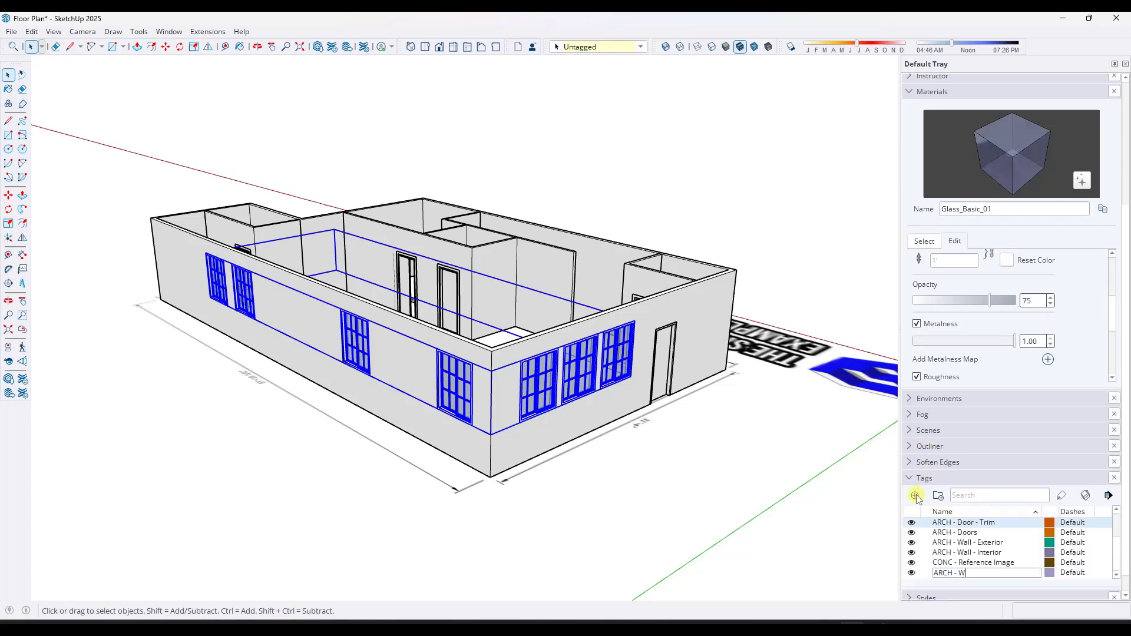
type("ARCH - Windows")
key("Return")
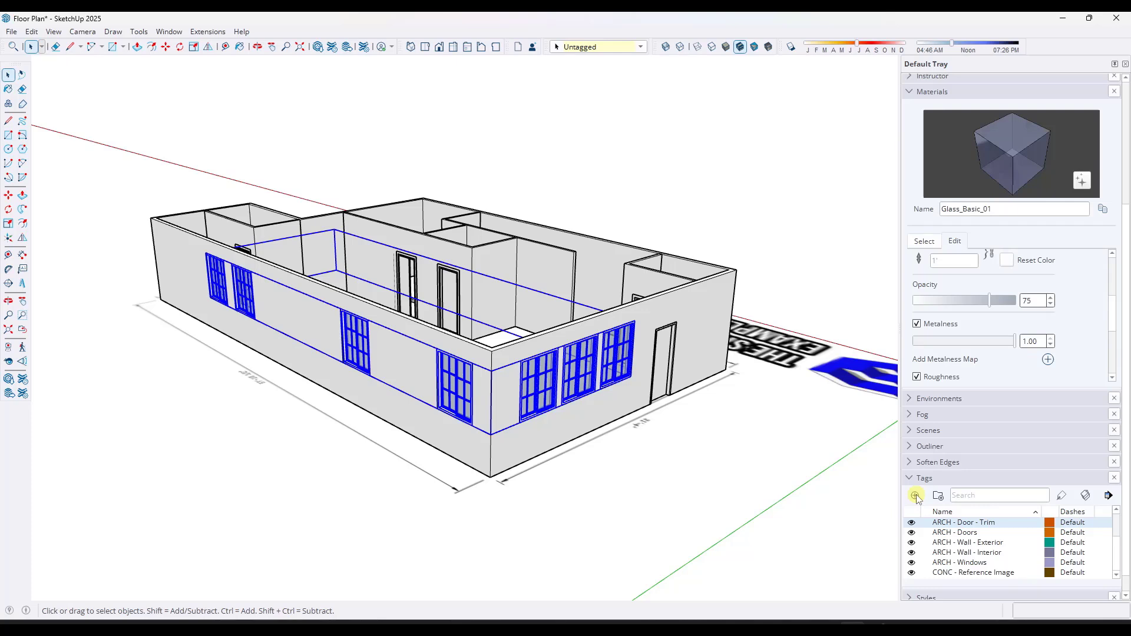
scroll(978, 549, "down", 1)
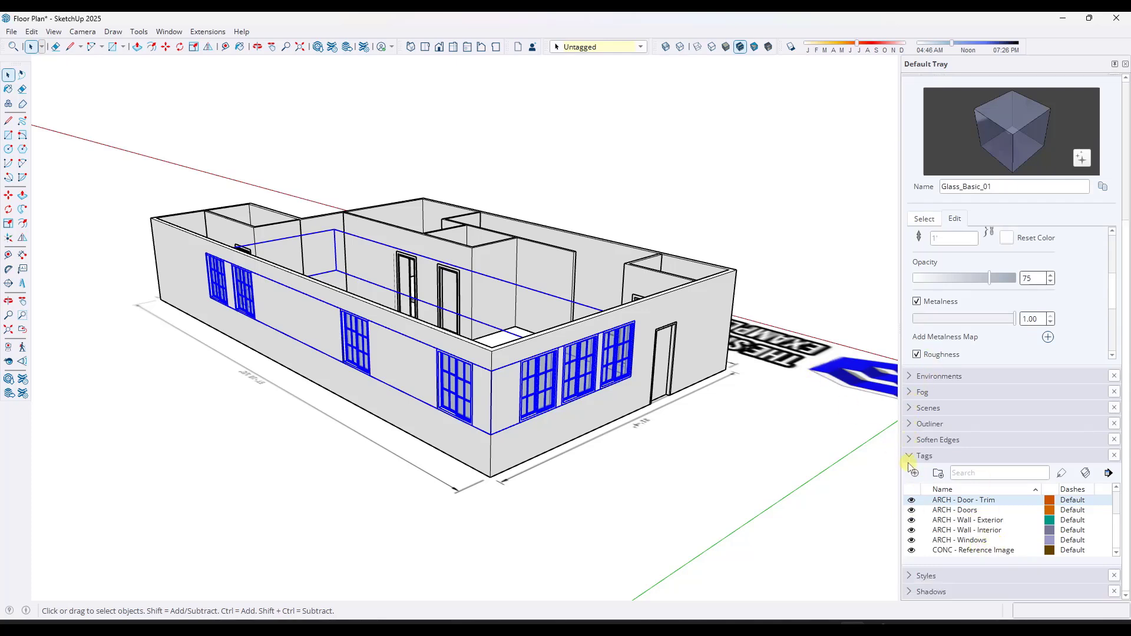
left_click(580, 47)
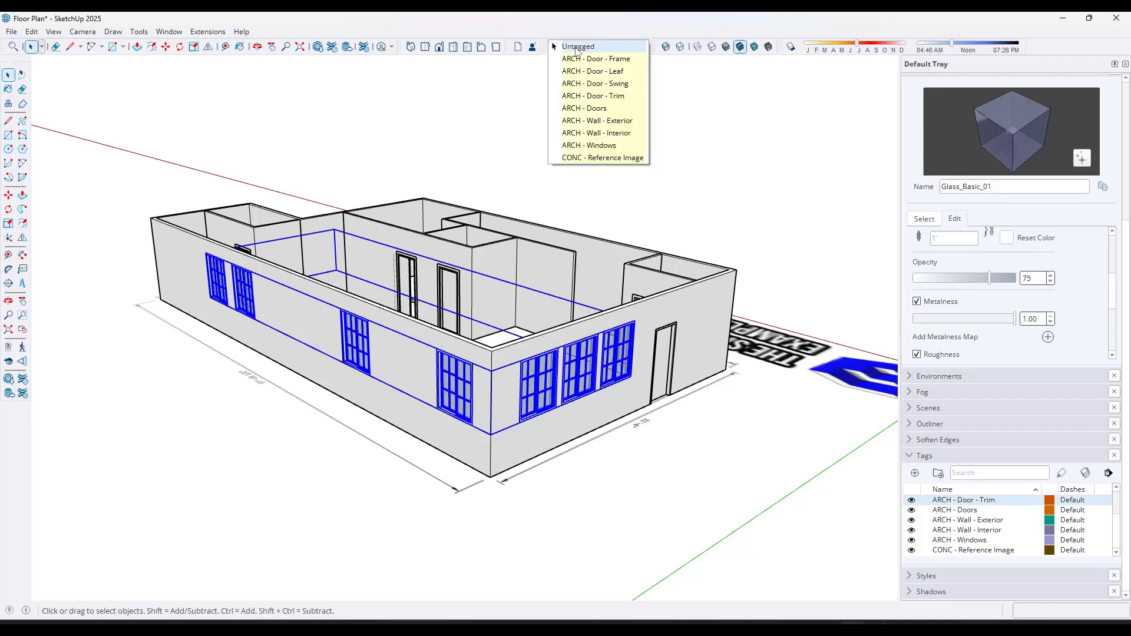
left_click(601, 145)
Step: Toggle the door, window, exterior wall and interior wall tags off and on to check which objects each controls
middle_click_drag(614, 291, 646, 325)
left_click(912, 511)
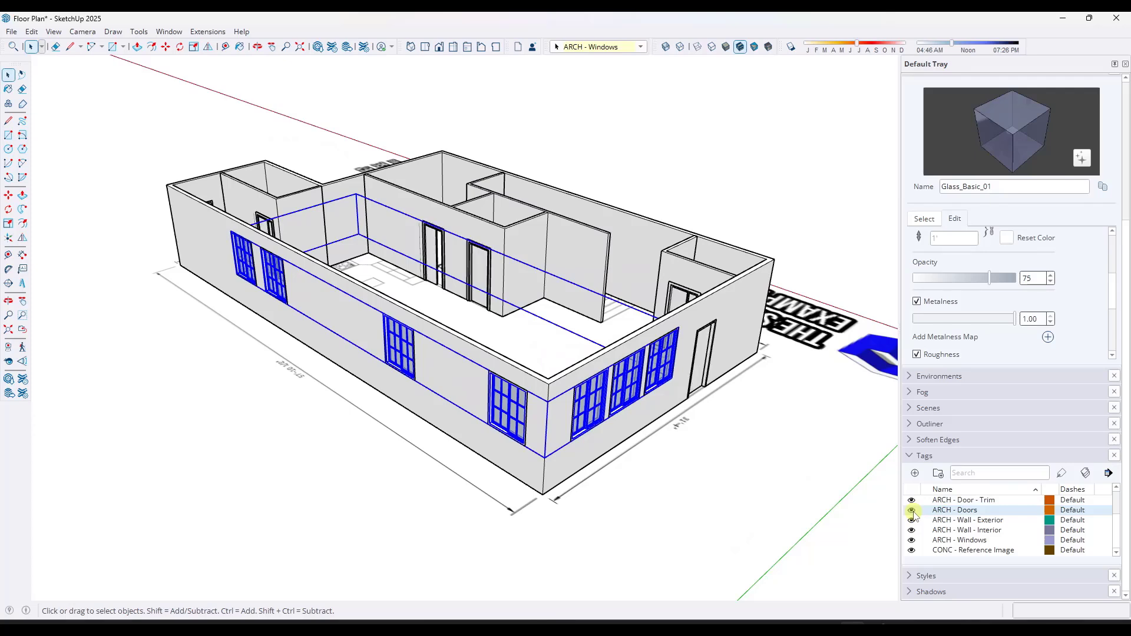
left_click(909, 541)
left_click(910, 541)
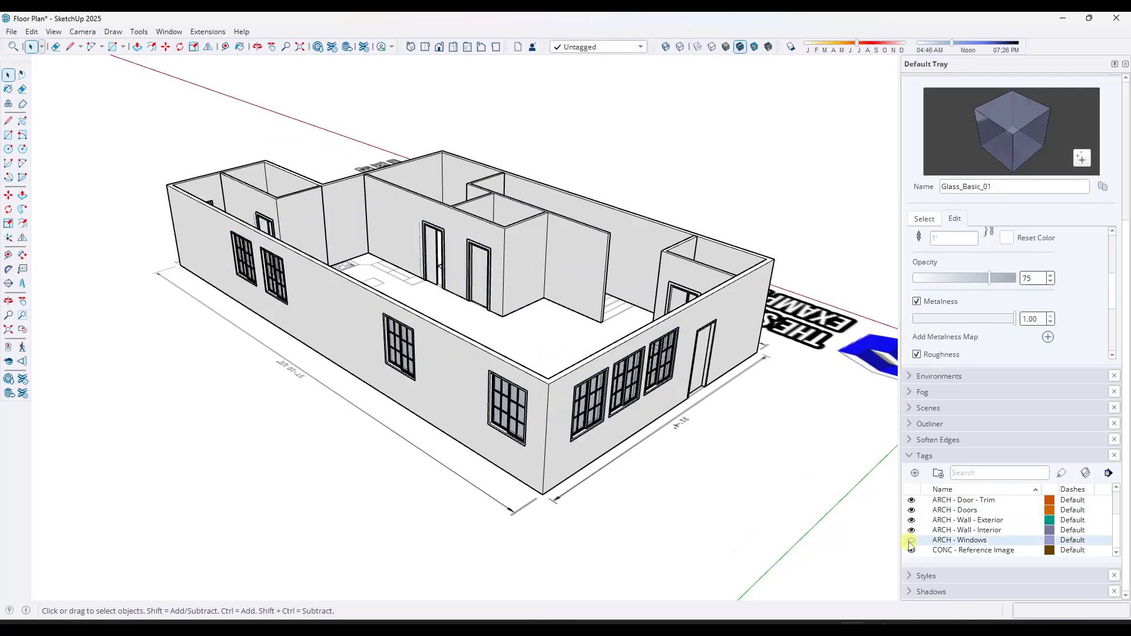
left_click(912, 520)
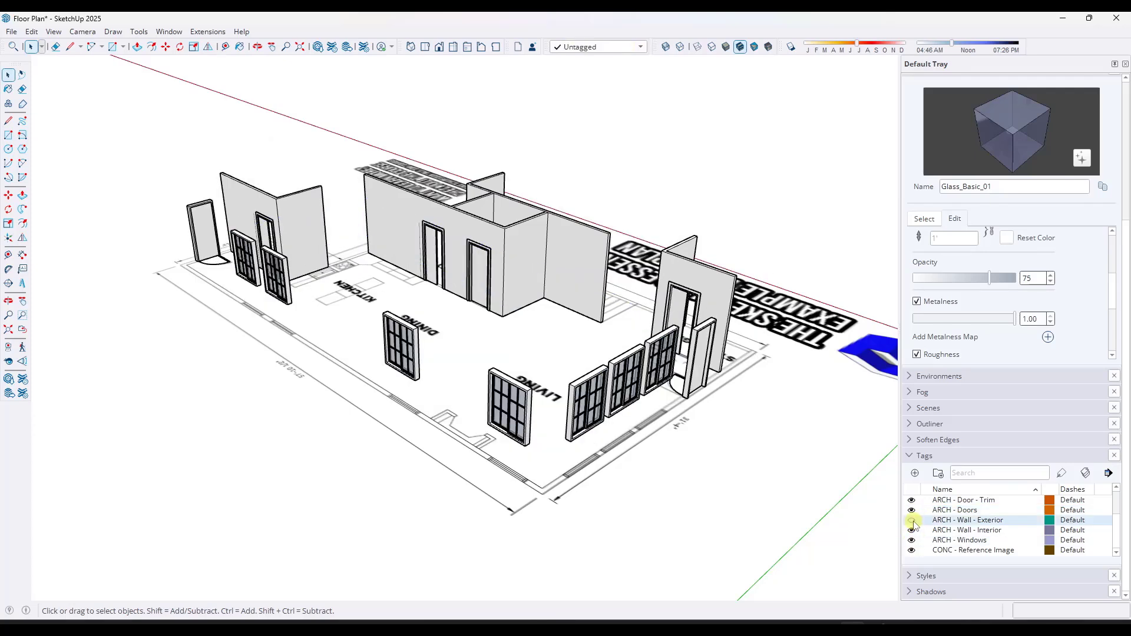
left_click(912, 521)
left_click(912, 531)
left_click(913, 530)
middle_click_drag(738, 359, 720, 355)
middle_click_drag(575, 380, 609, 332)
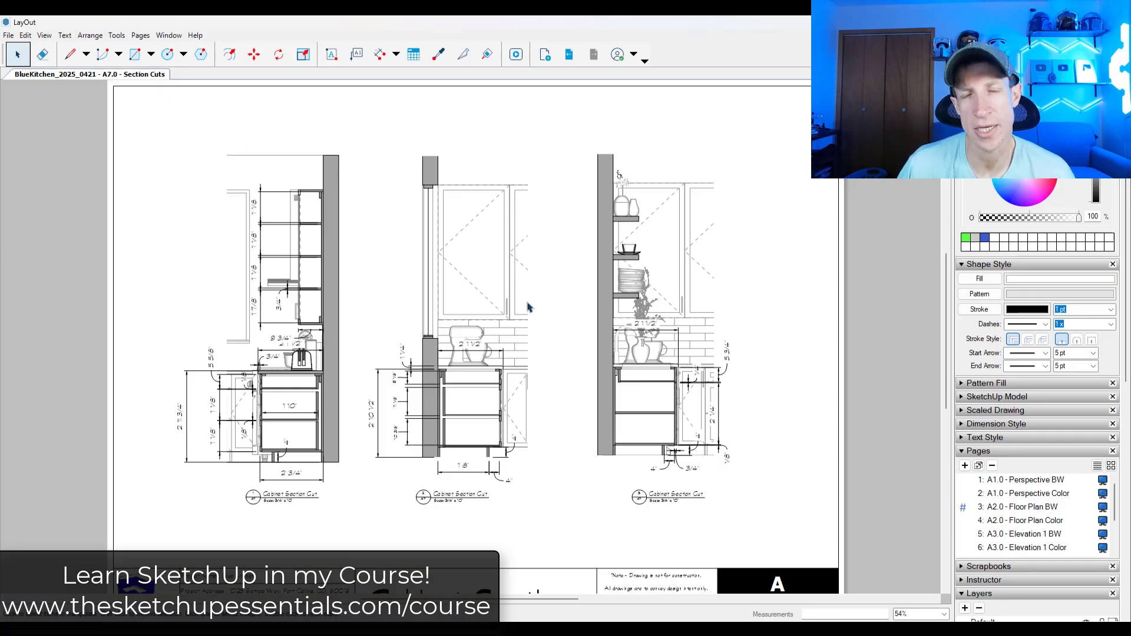
Step: Switch to LayOut and look through the BlueKitchen document's floor plan, elevation and island detail pages
left_click(1028, 521)
left_click(1031, 534)
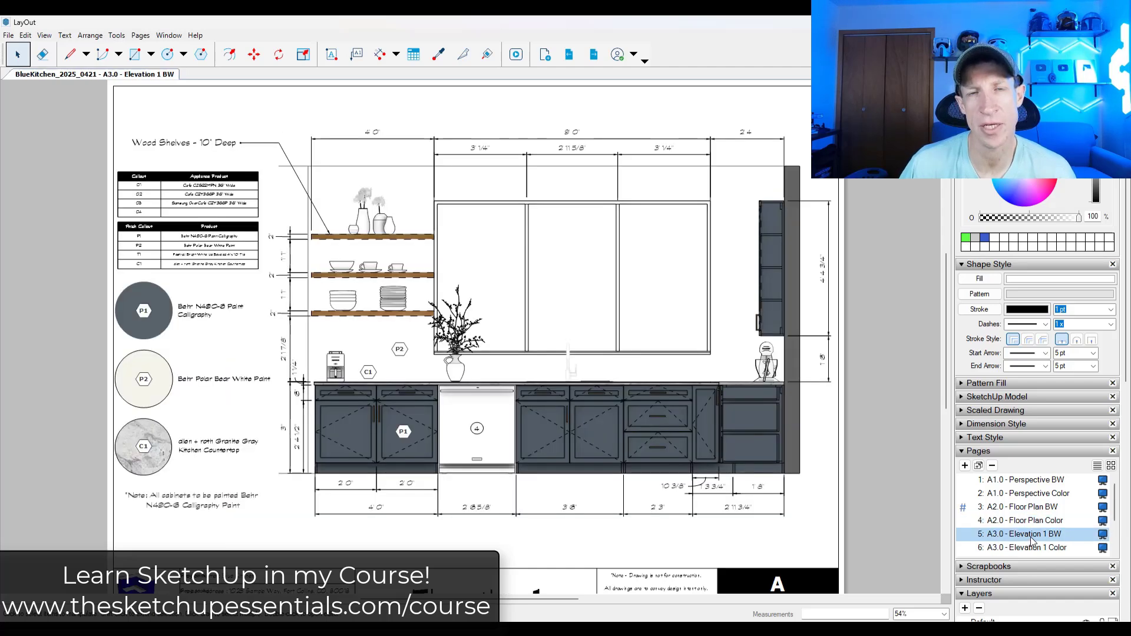
scroll(1035, 537, "down", 2)
left_click(1031, 488)
left_click(1026, 511)
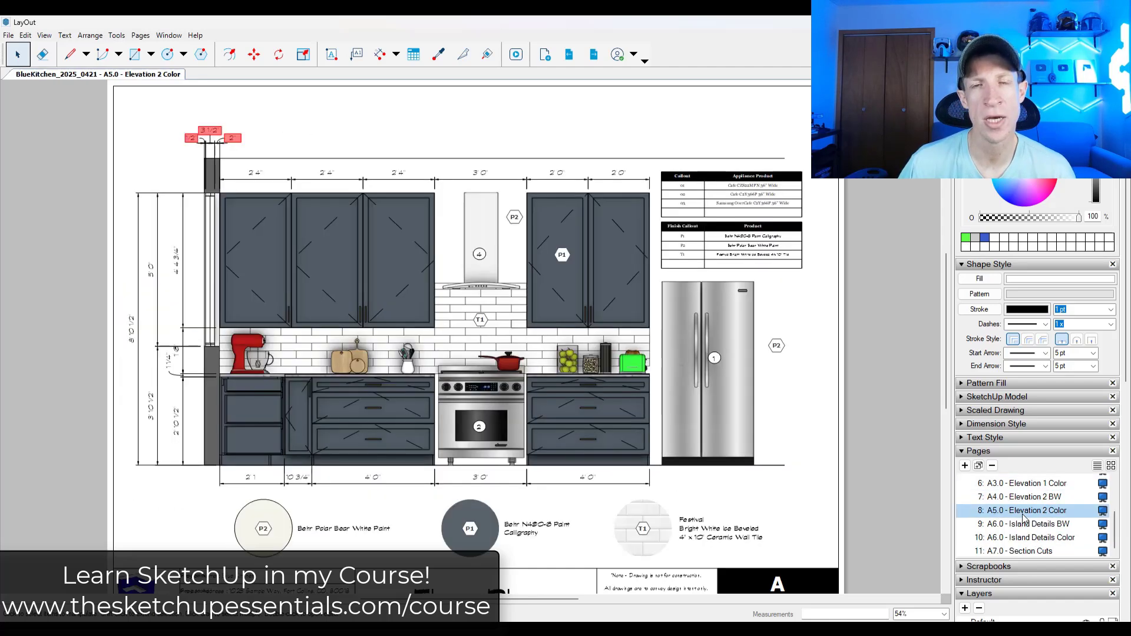
left_click(1027, 524)
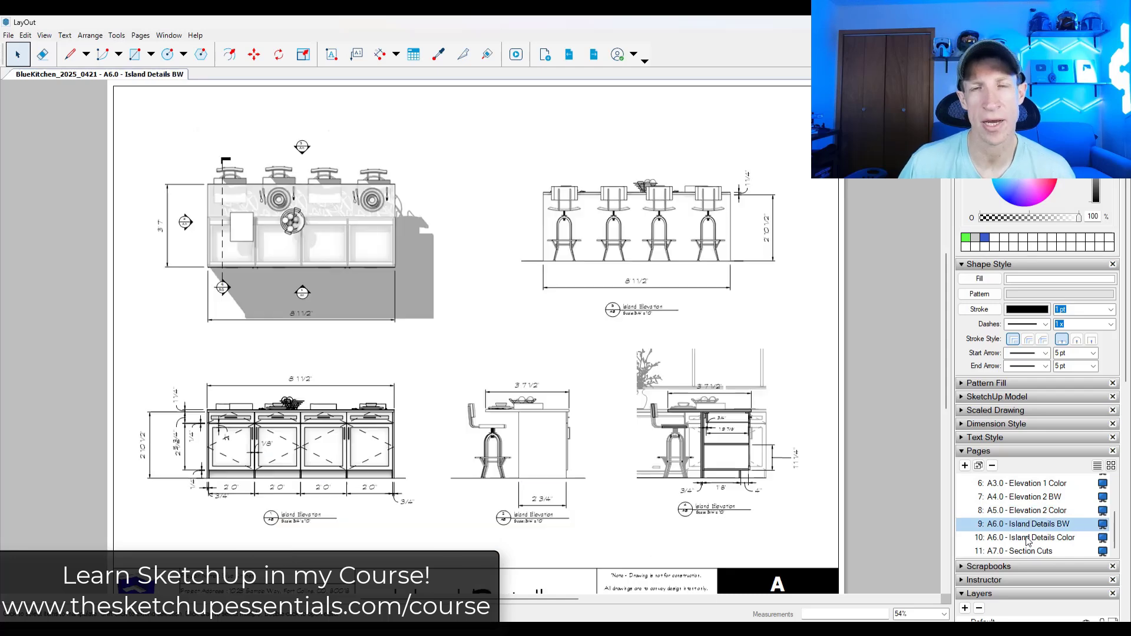